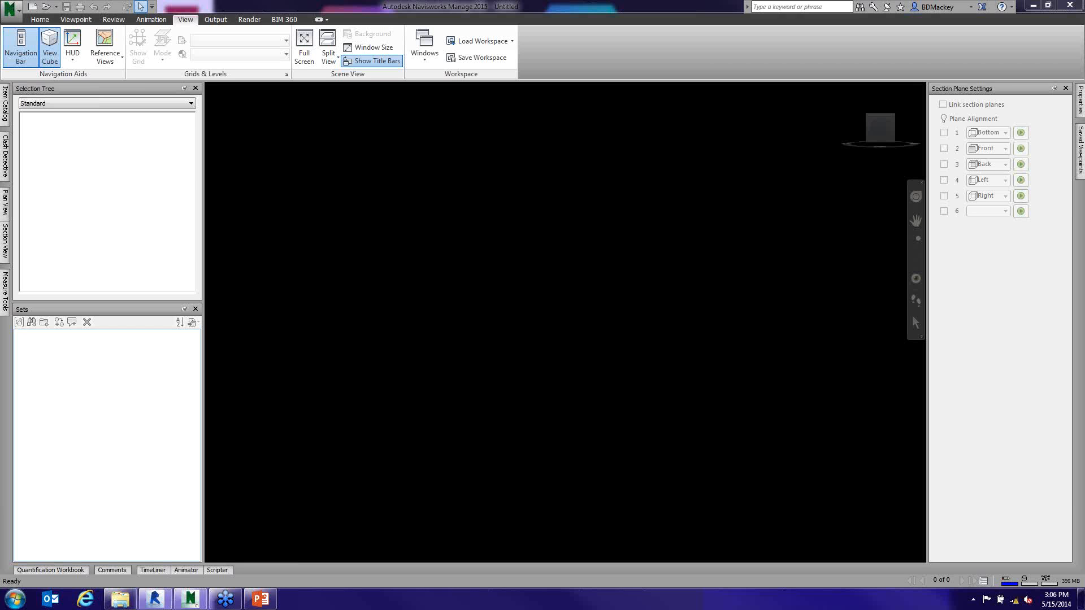
- Open the Options Editor, look through the General and Interface categories, and leave only Interface expanded
left_click(19, 13)
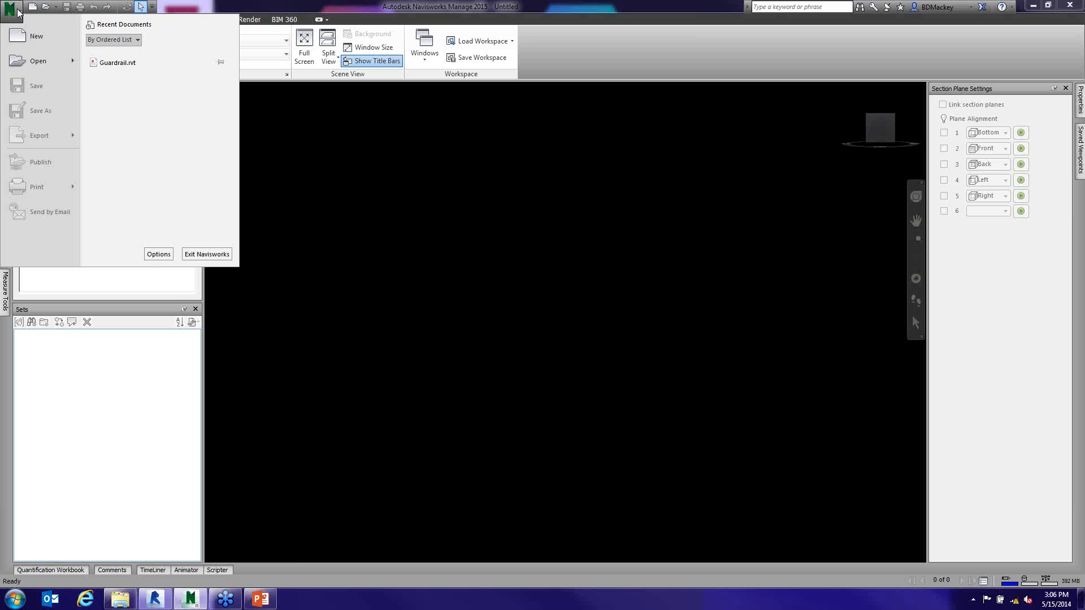
left_click(159, 254)
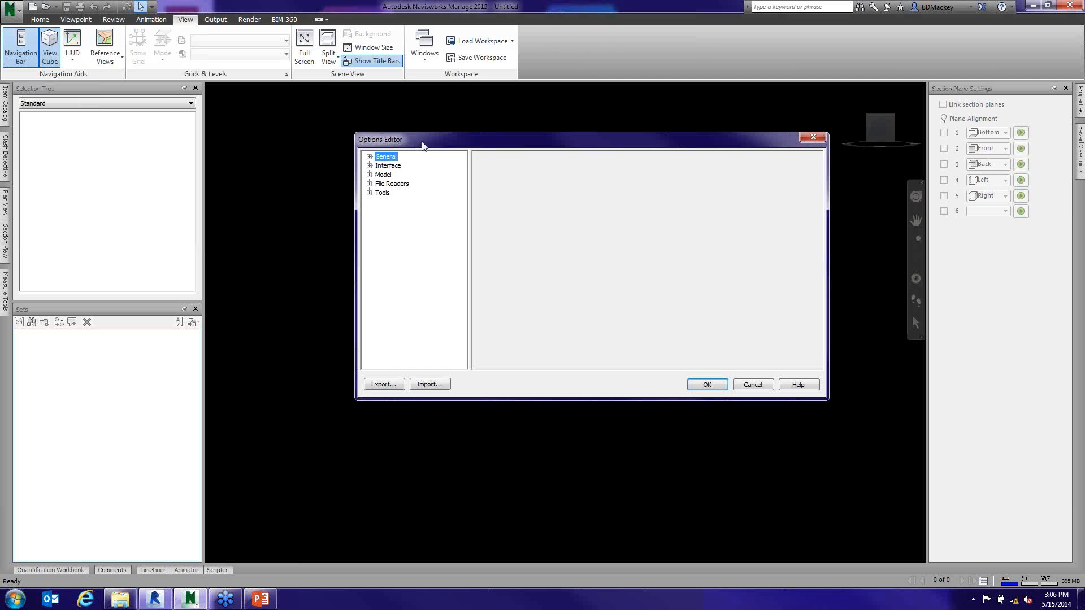
left_click_drag(424, 147, 380, 113)
left_click(325, 122)
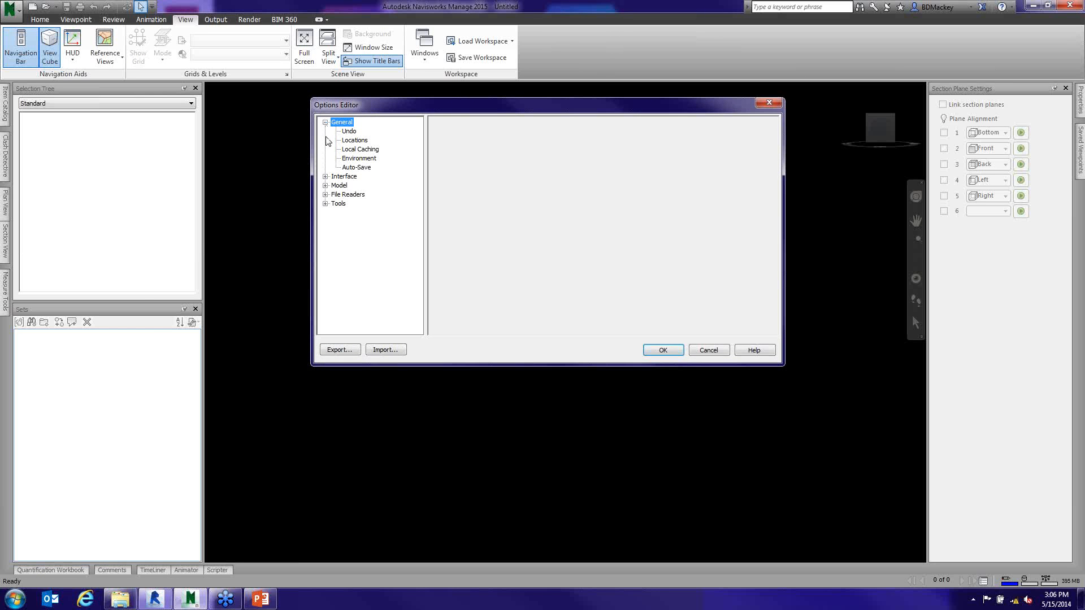
left_click(325, 176)
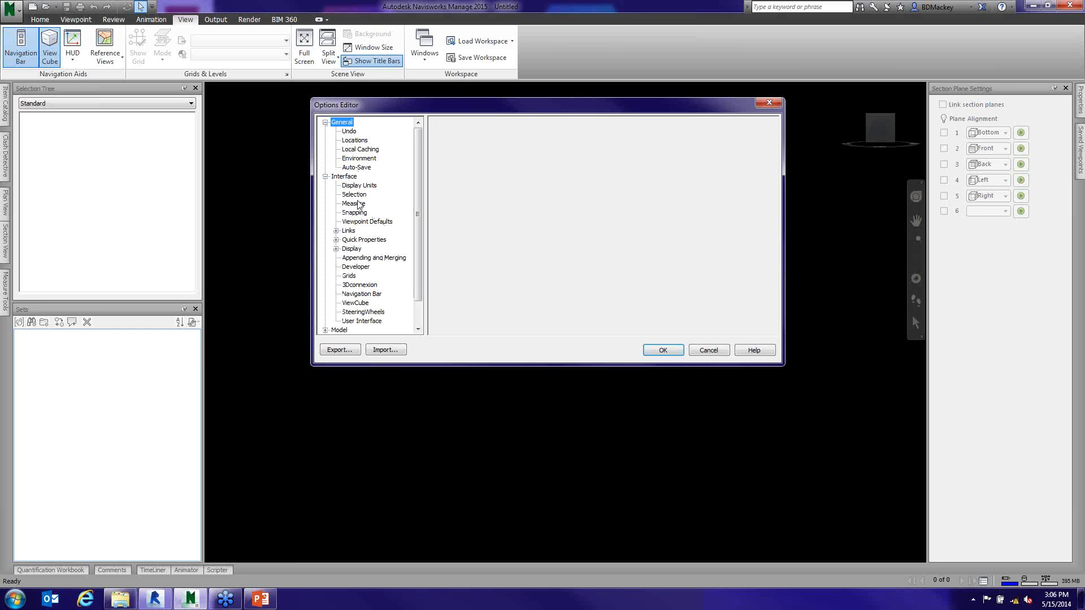
left_click(326, 123)
left_click(345, 132)
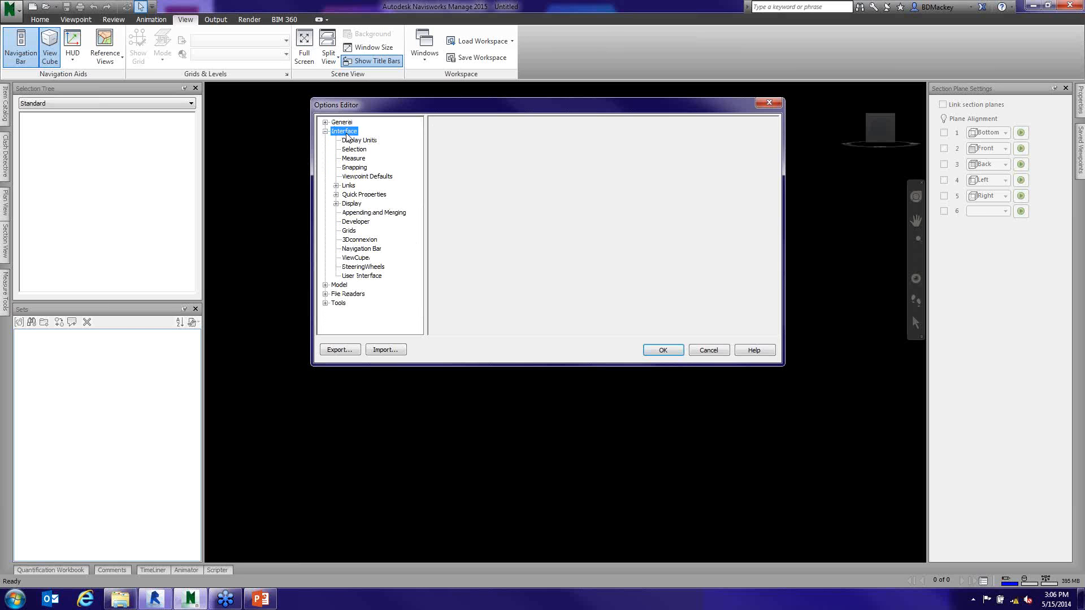
- Examine the display unit settings and the available choices for linear units
left_click(355, 143)
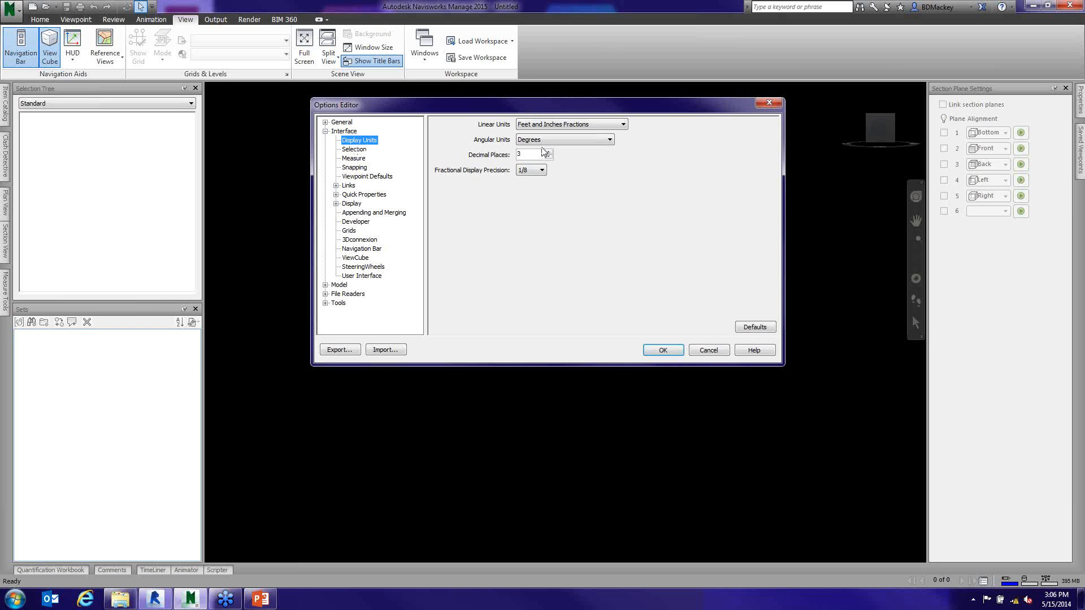
left_click(616, 128)
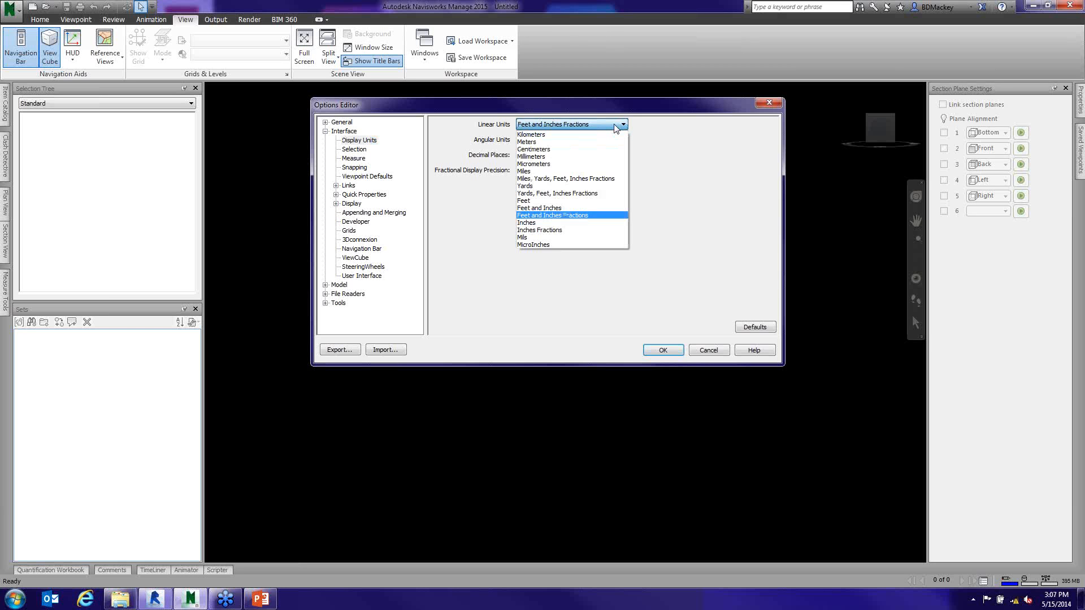
left_click(615, 125)
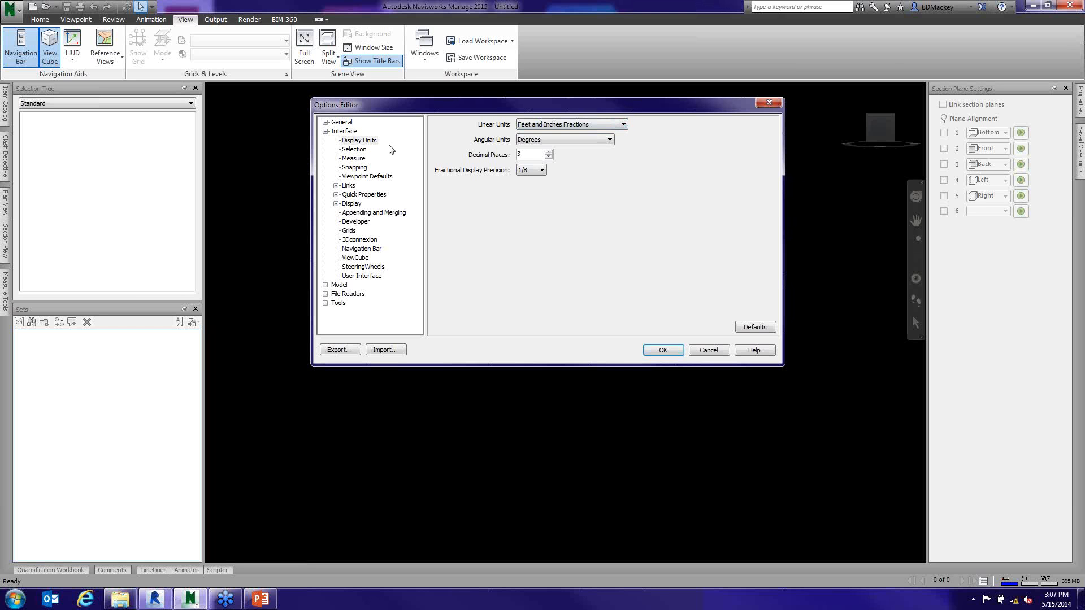
left_click(609, 126)
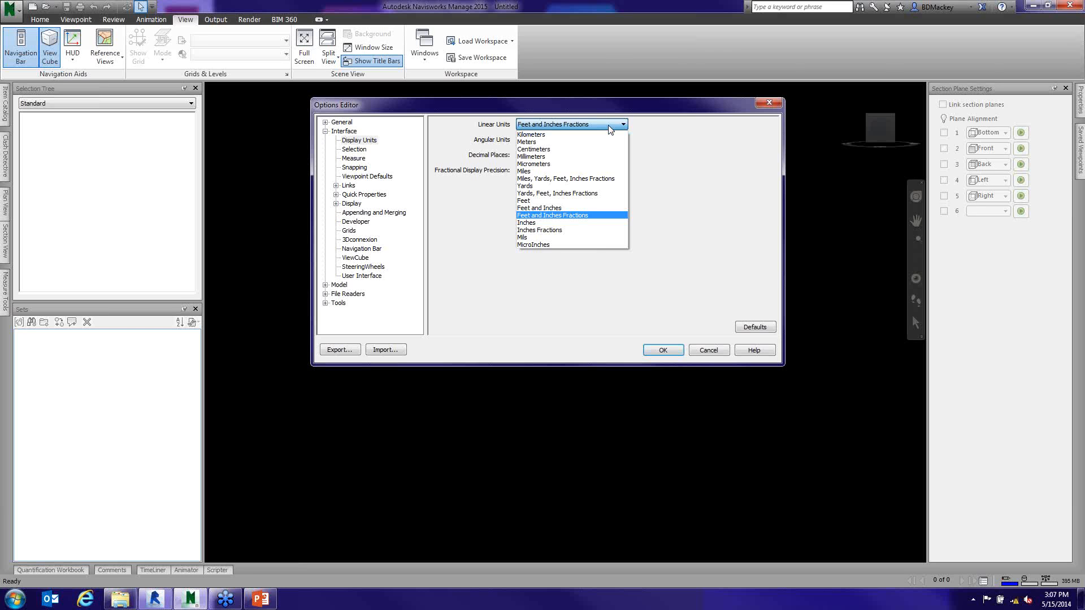
left_click(362, 156)
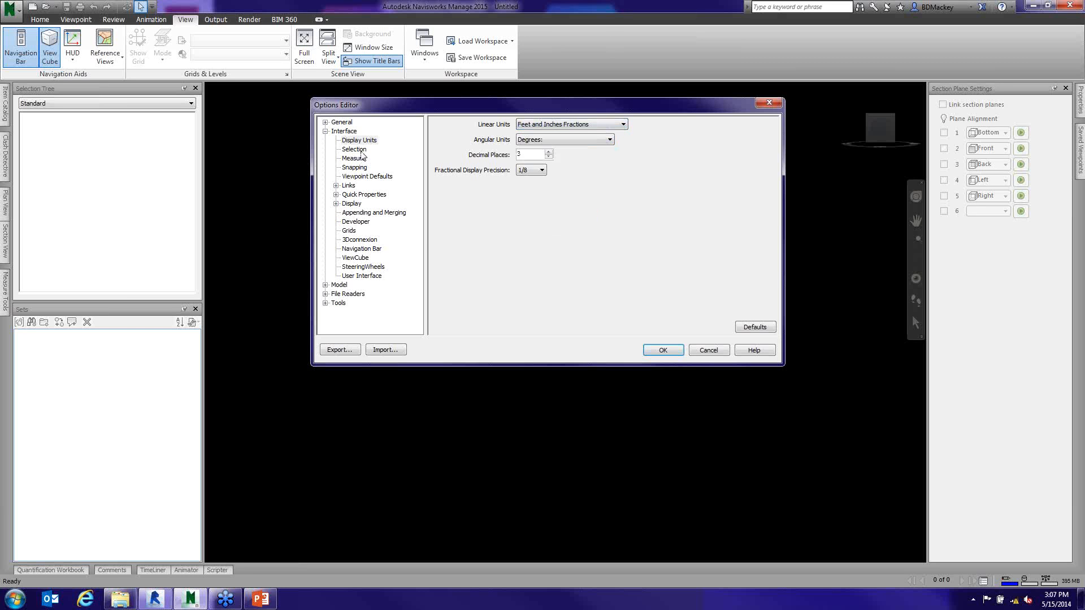
- Review the Interface settings for Selection, including the resolution choices, and those for Measure and Snapping
left_click(357, 150)
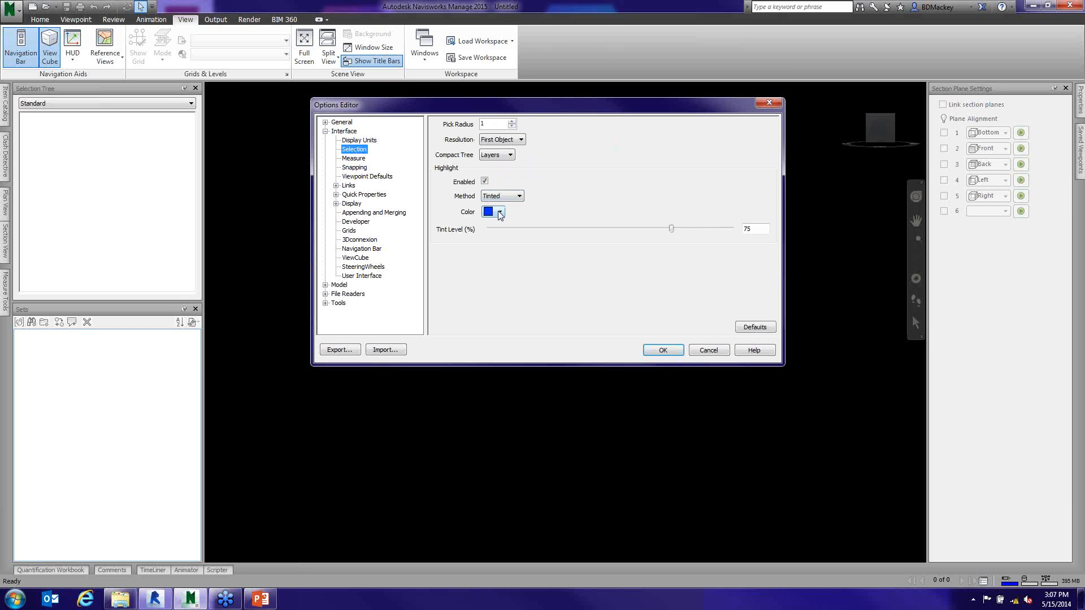
left_click(524, 141)
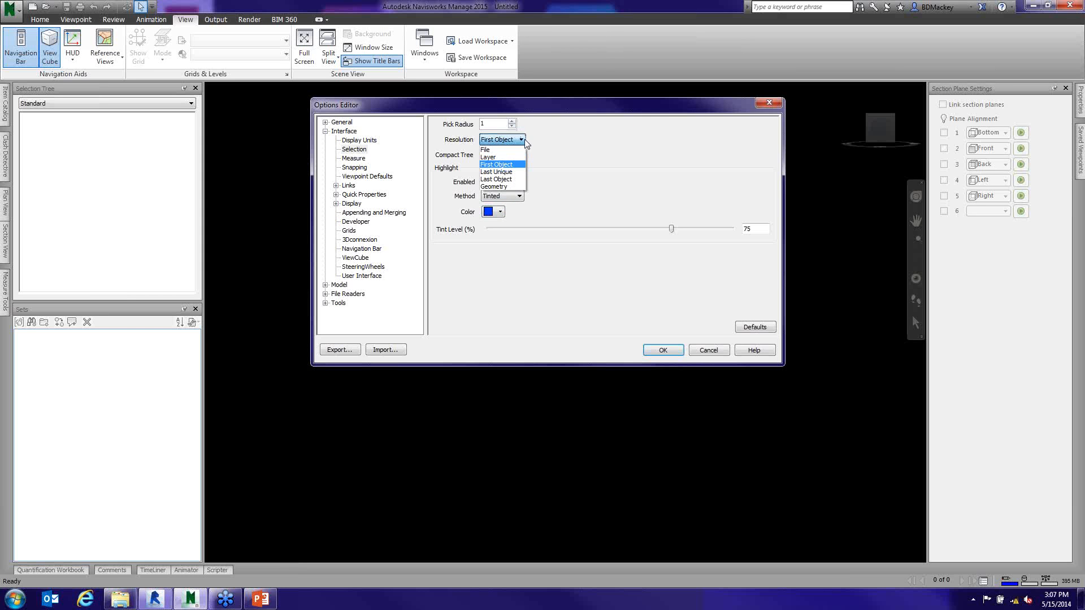
left_click(523, 140)
left_click(354, 159)
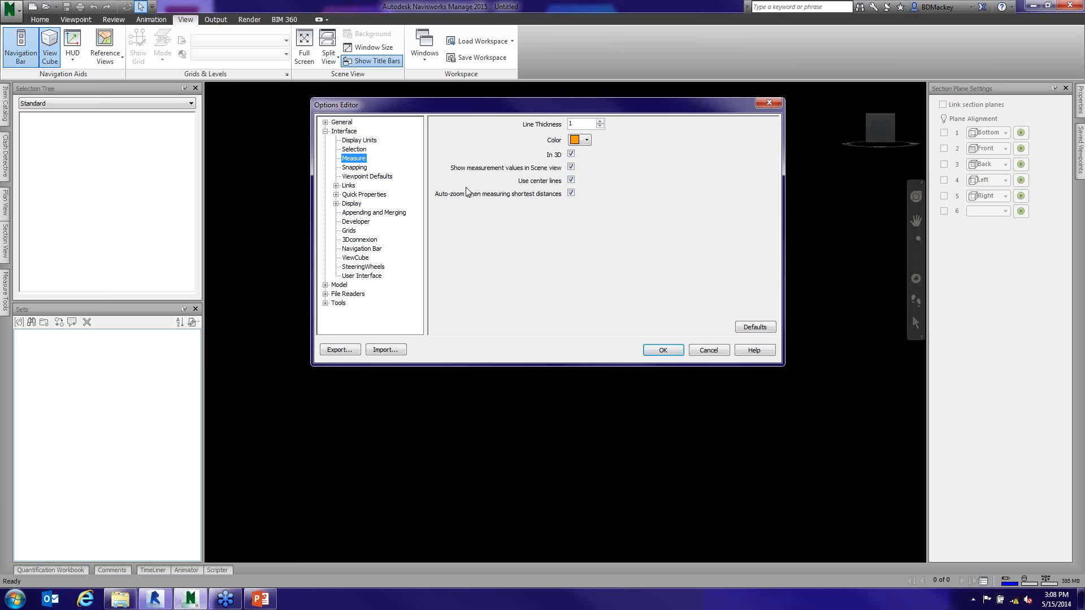
left_click(355, 168)
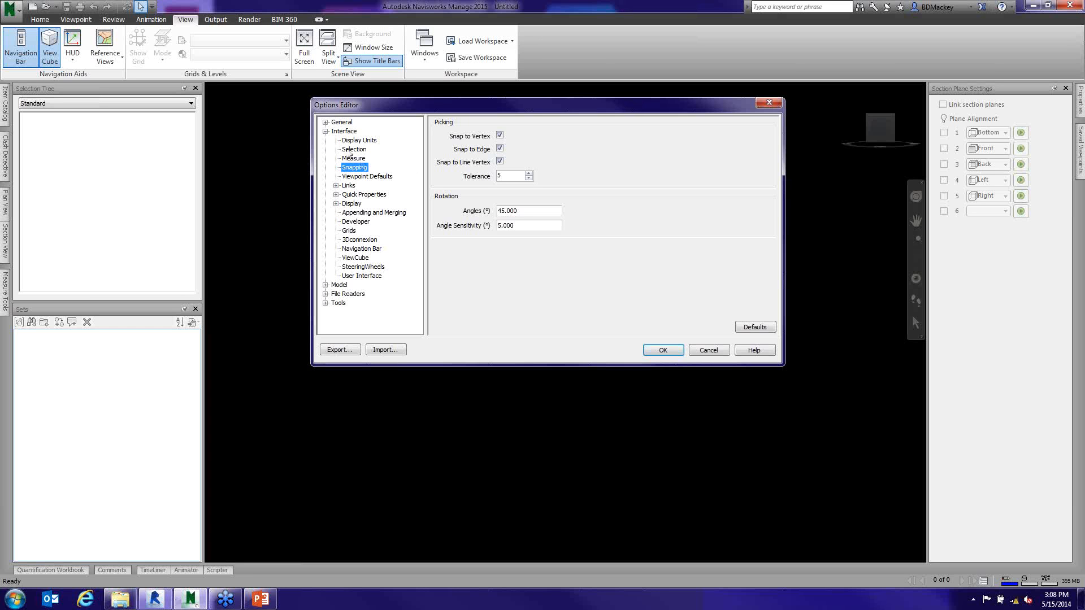
- Enlarge the Options Editor and review the 3DS, DGN and Revit file reader settings, including Revit's Convert choices
left_click(325, 131)
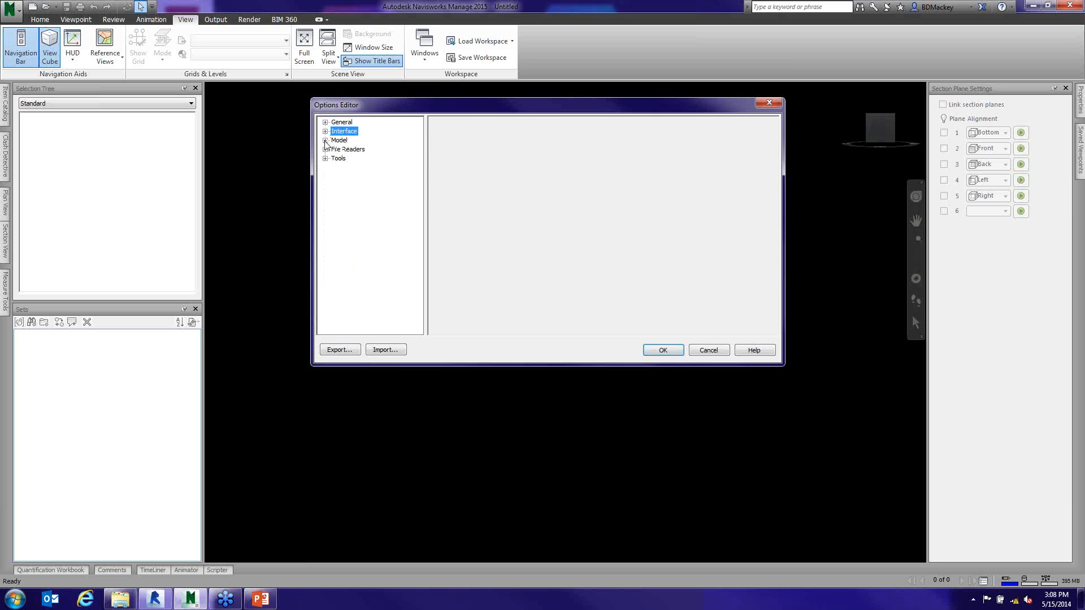
left_click(326, 149)
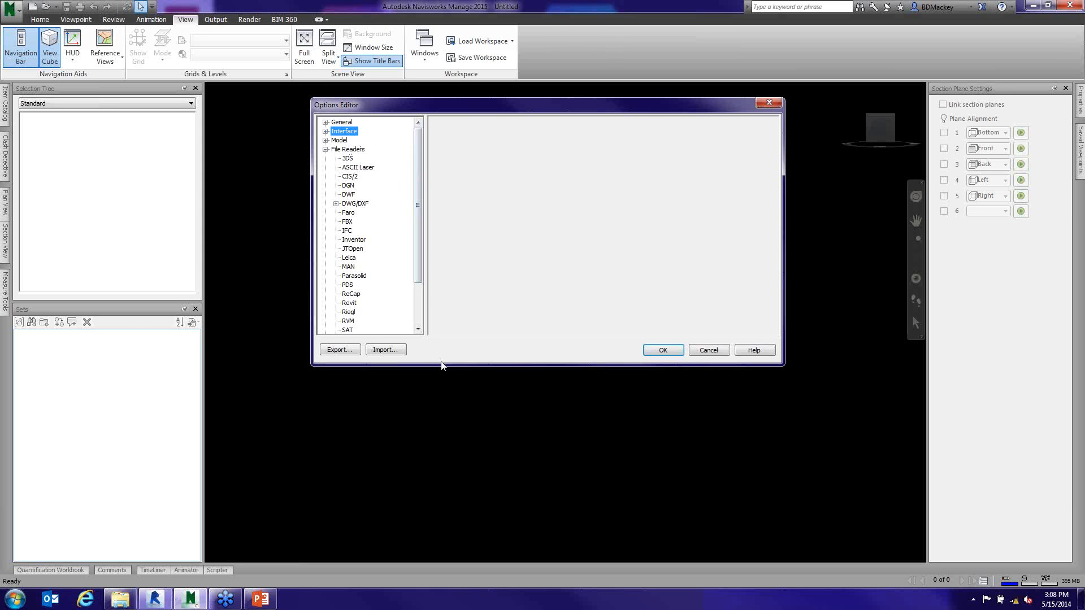
left_click_drag(442, 366, 447, 496)
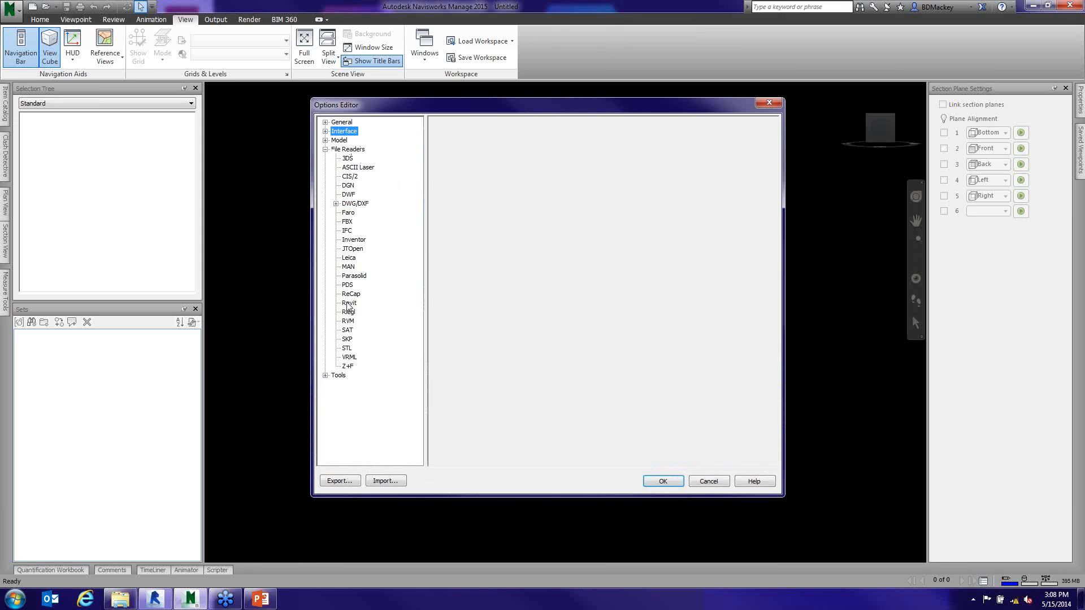
left_click(351, 159)
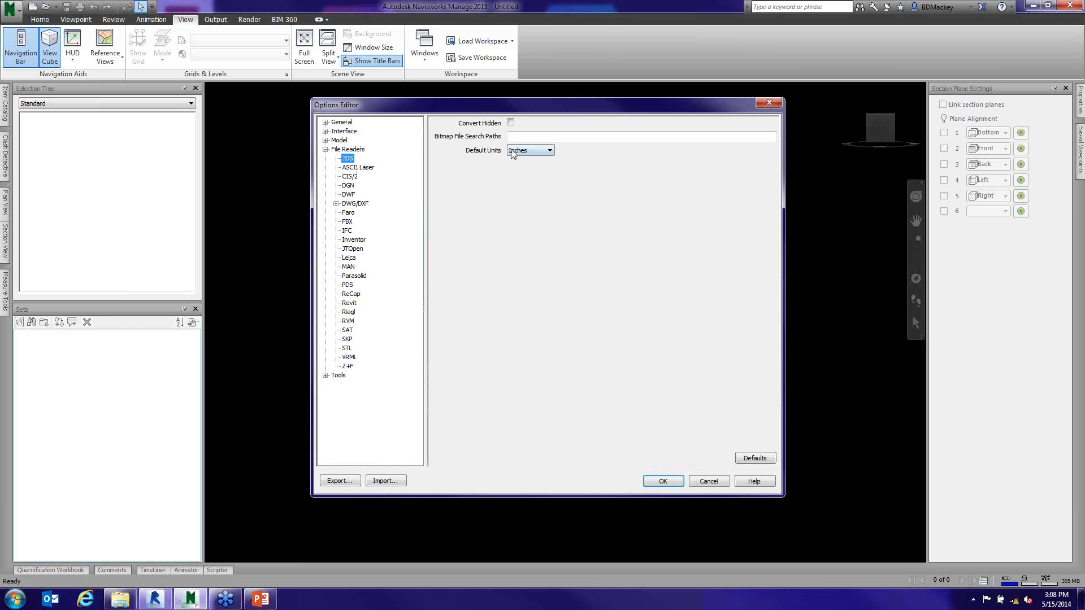
left_click(348, 188)
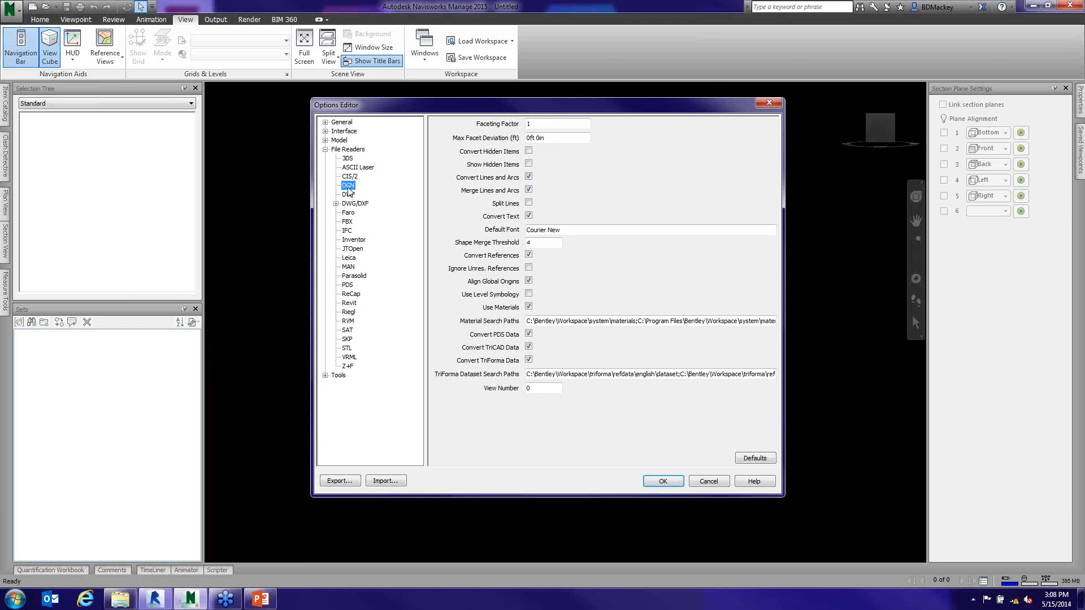
left_click(349, 304)
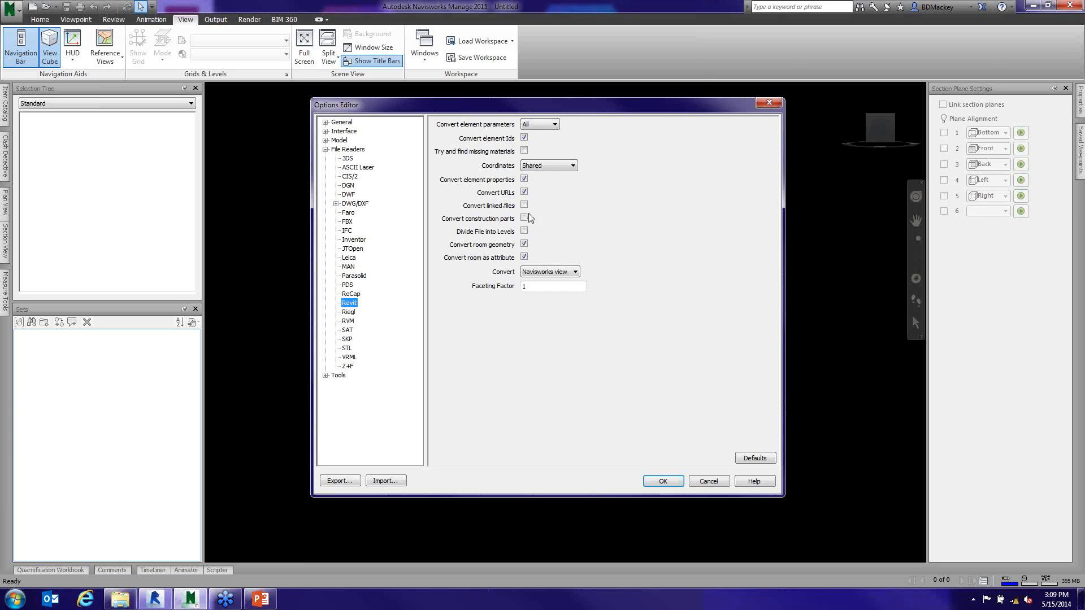
left_click(578, 272)
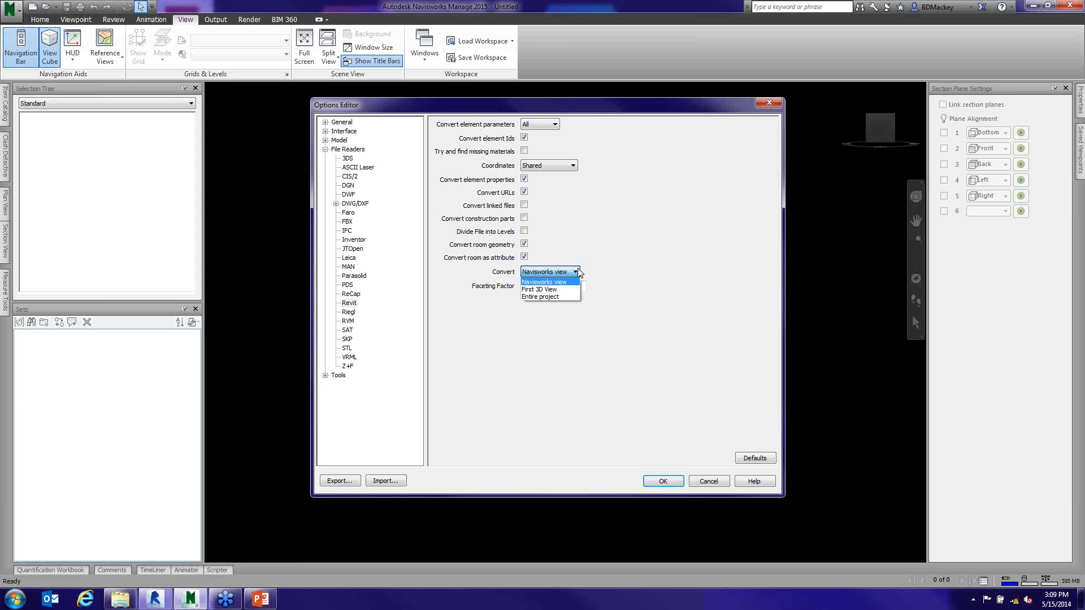
left_click(580, 272)
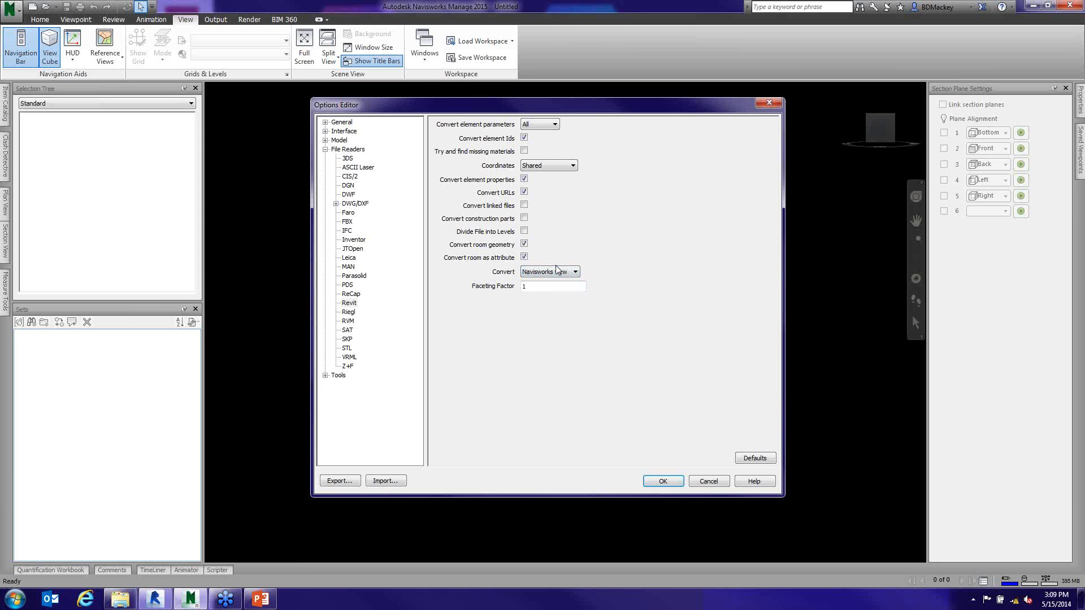
- Switch to Revit and examine the 3D Navisworks view and the Navisworks 2015 exporter among the external tools
left_click(156, 601)
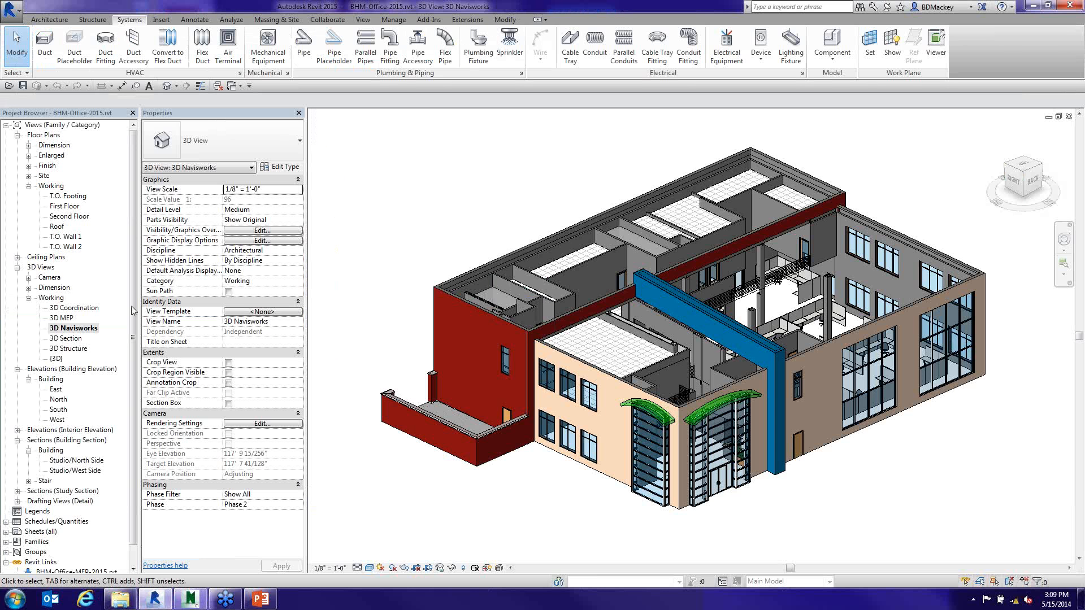
left_click(88, 330)
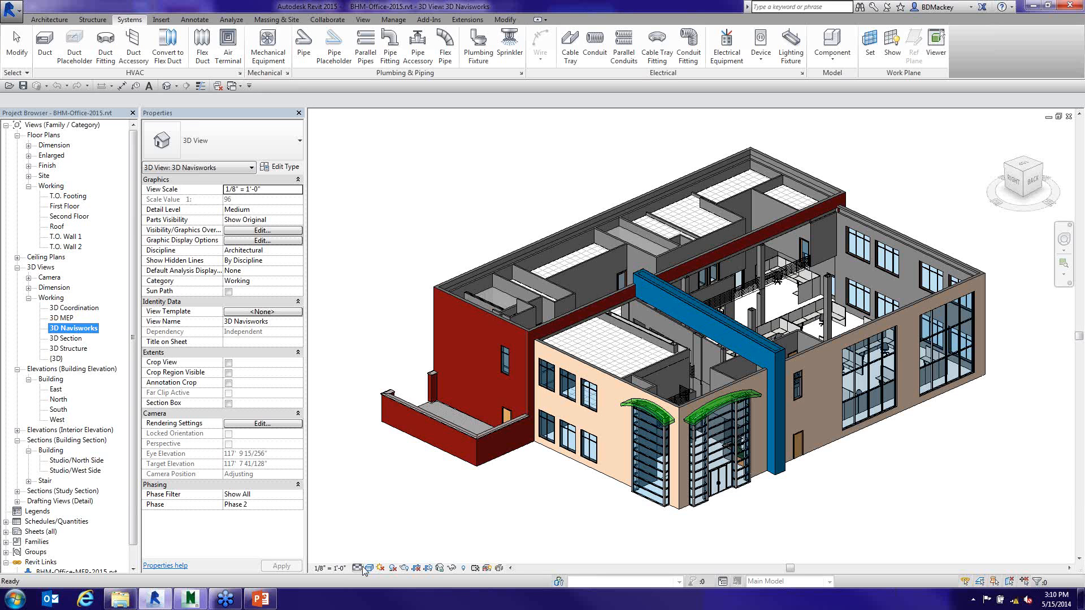
left_click(429, 19)
left_click(51, 51)
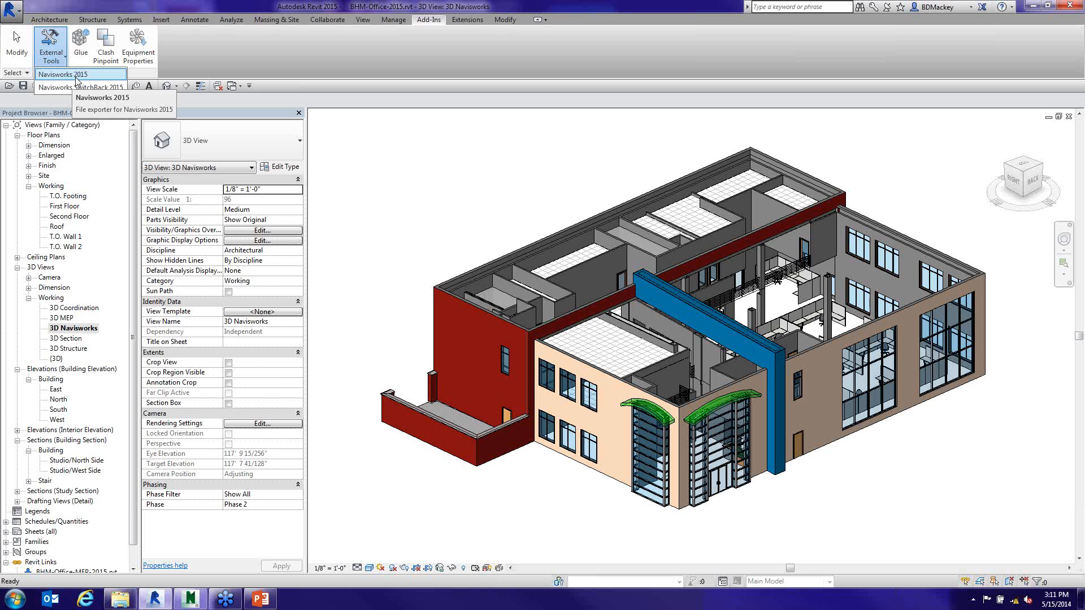
left_click(75, 78)
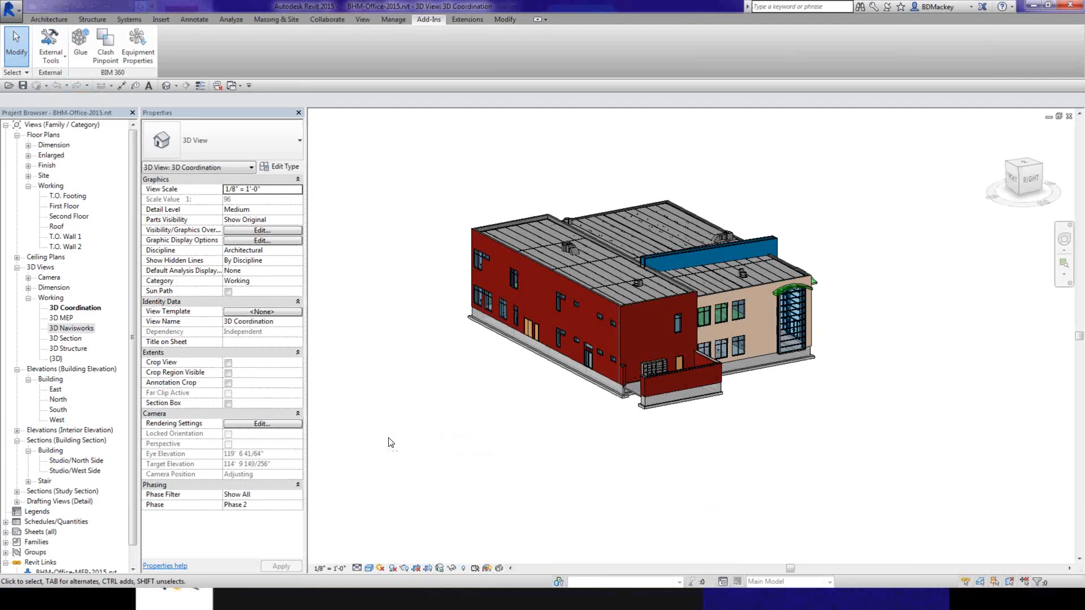
- Switch back to Navisworks, collapse the File Readers category and accept the Options Editor settings
key("super+Tab")
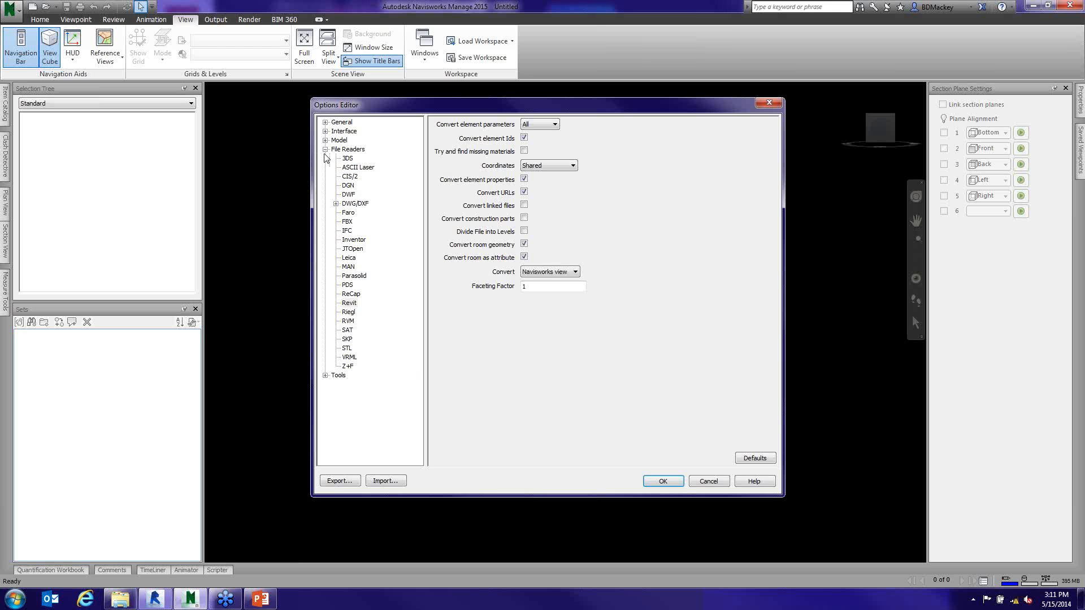
left_click(326, 149)
left_click(663, 481)
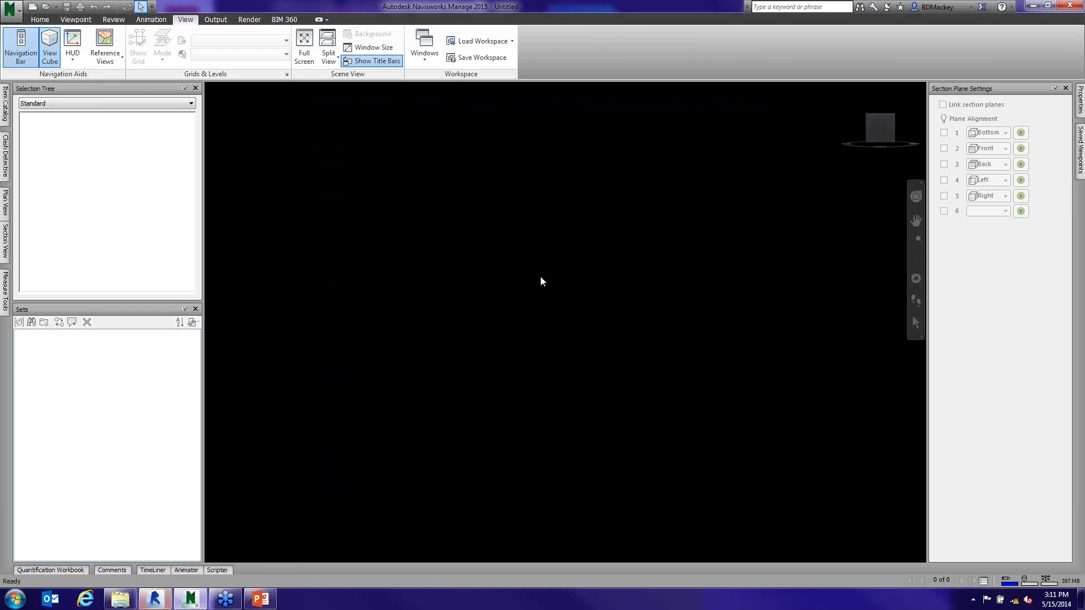
- Start opening a file and browse from the D: drive through Client and Class Files to the 2015 folder
left_click(47, 12)
left_click(46, 7)
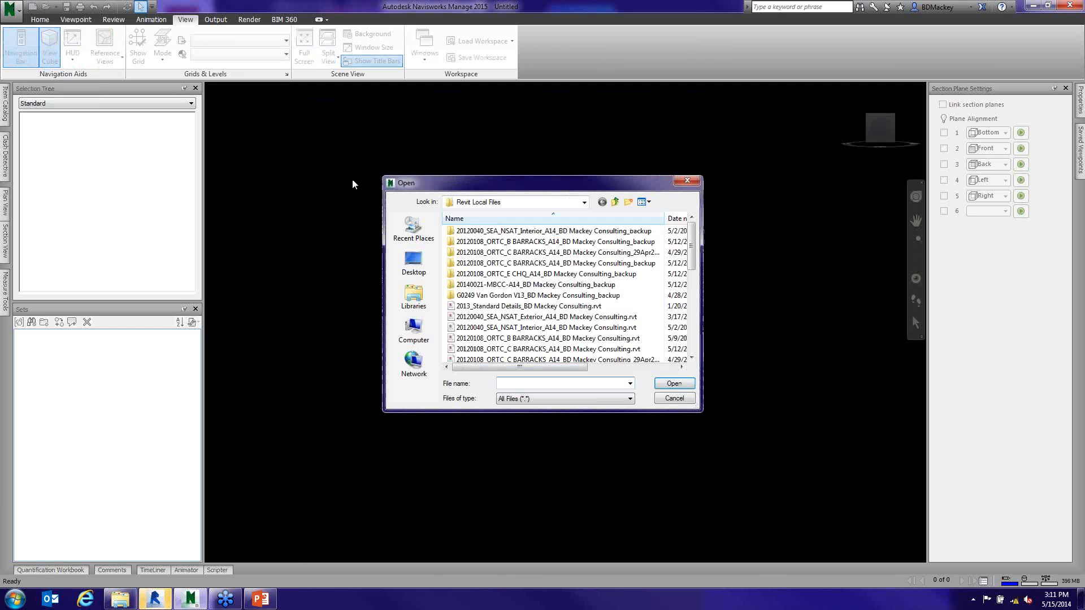
left_click(584, 201)
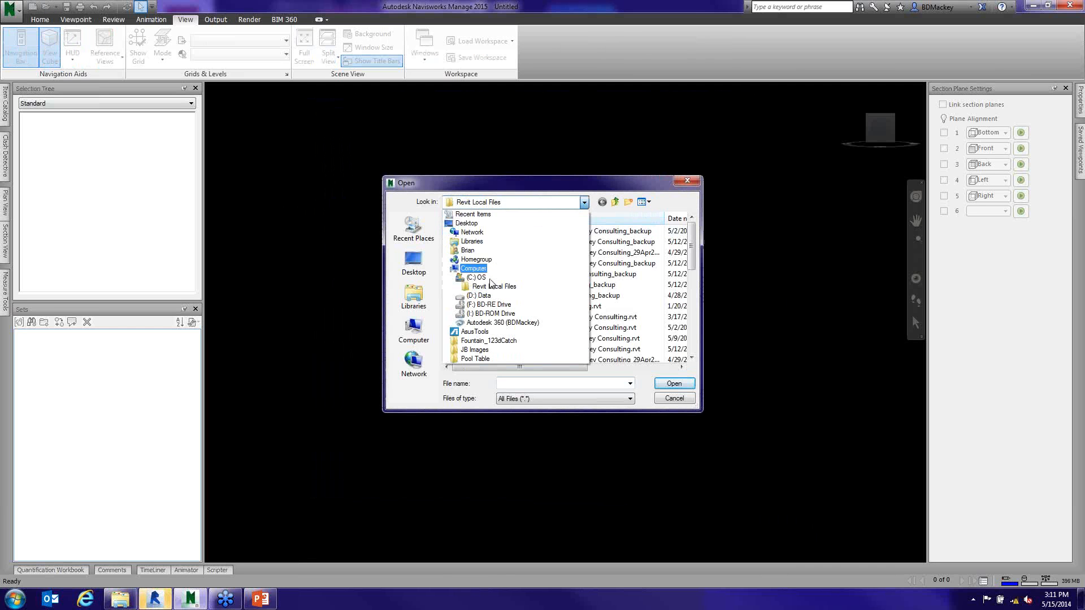
left_click(479, 295)
double_click(471, 267)
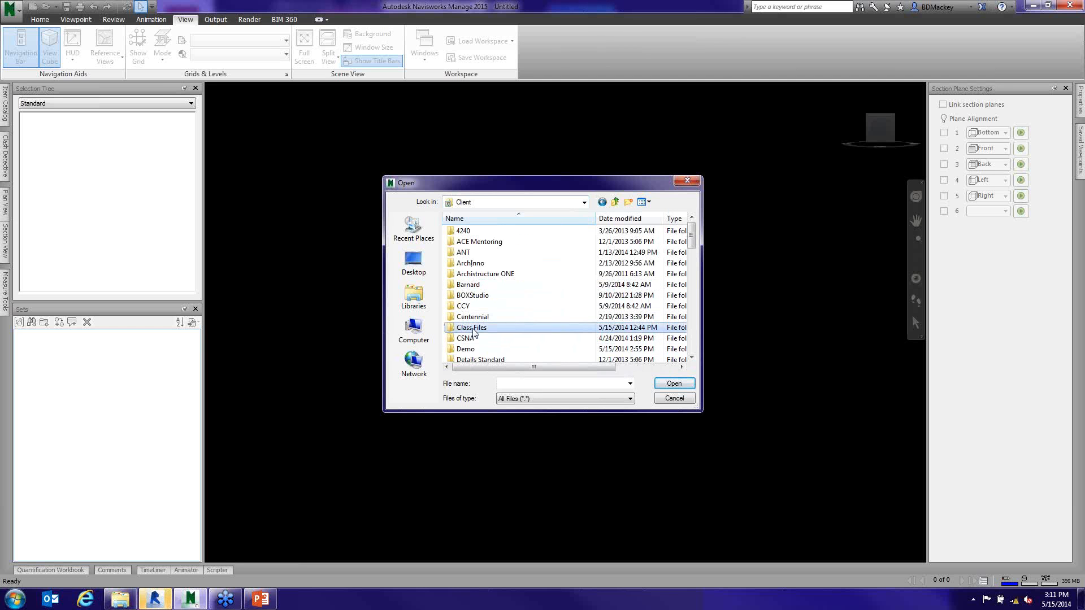
double_click(471, 328)
double_click(490, 296)
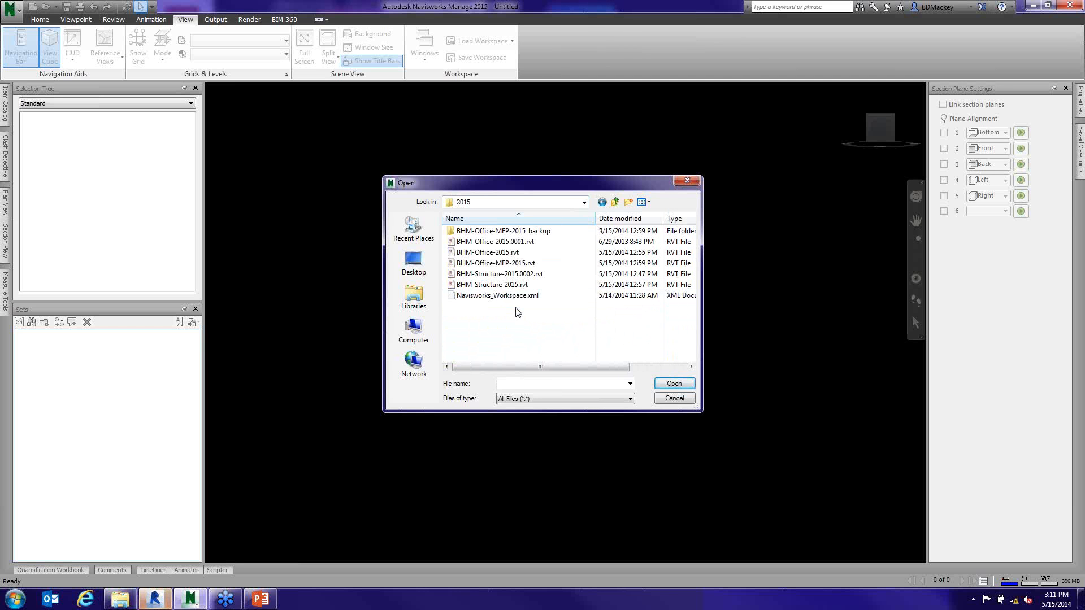
- Review the file types that can be opened, trying the Navisworks (*.nwd) and All Navisworks Files filters before restoring All Files
left_click(631, 400)
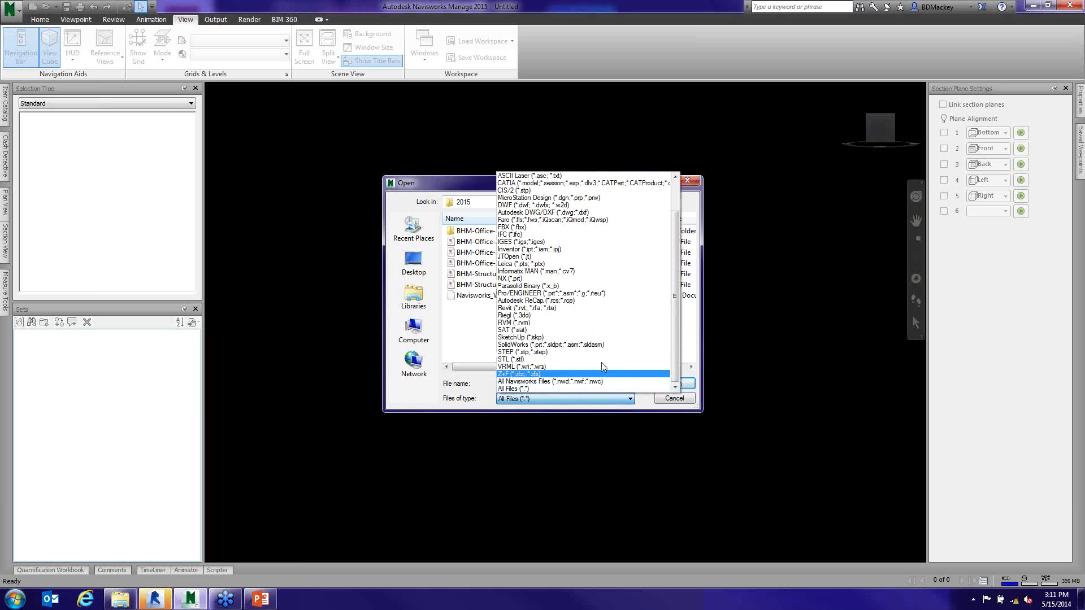
left_click_drag(677, 233, 678, 208)
left_click(554, 176)
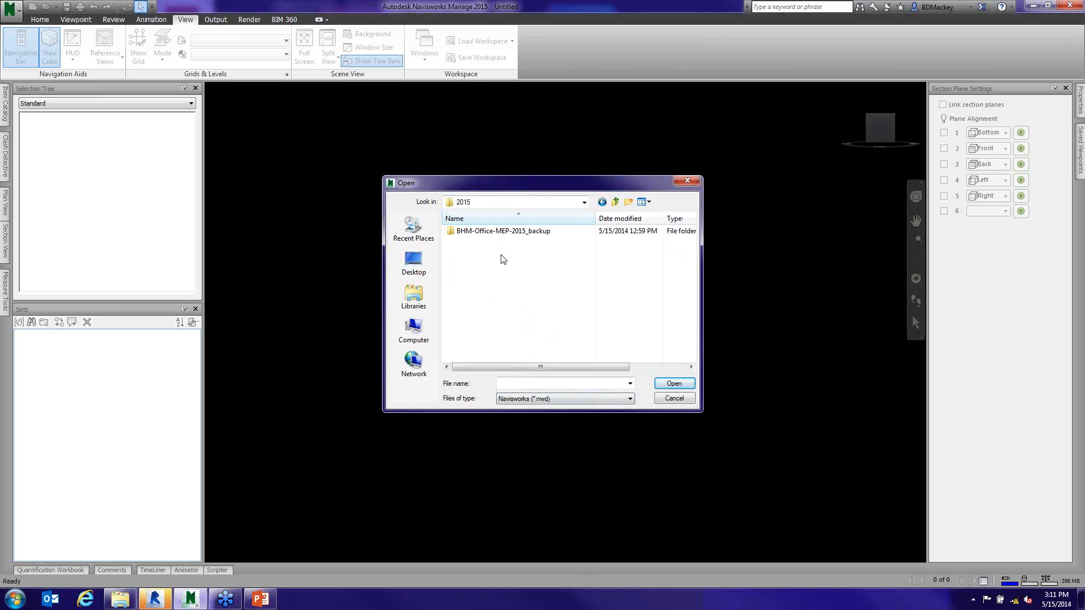
left_click(623, 399)
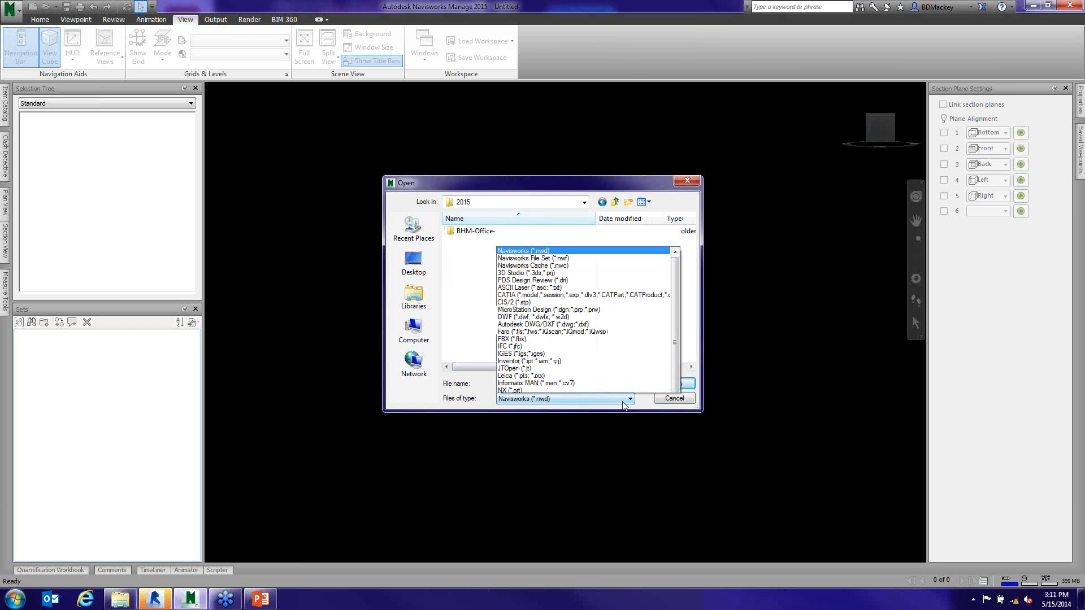
left_click_drag(676, 322, 671, 367)
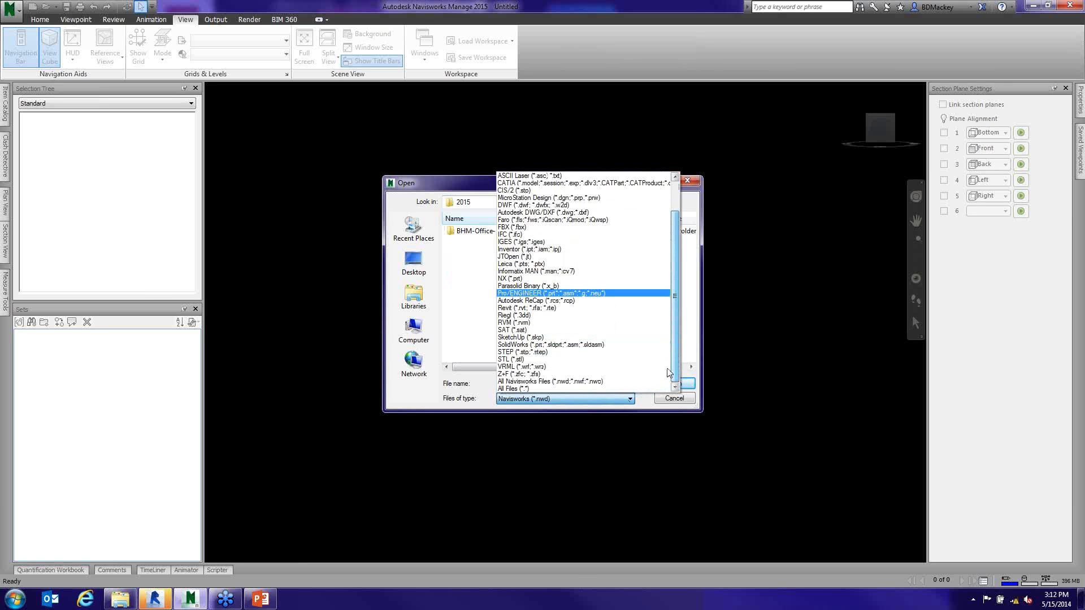
left_click(547, 384)
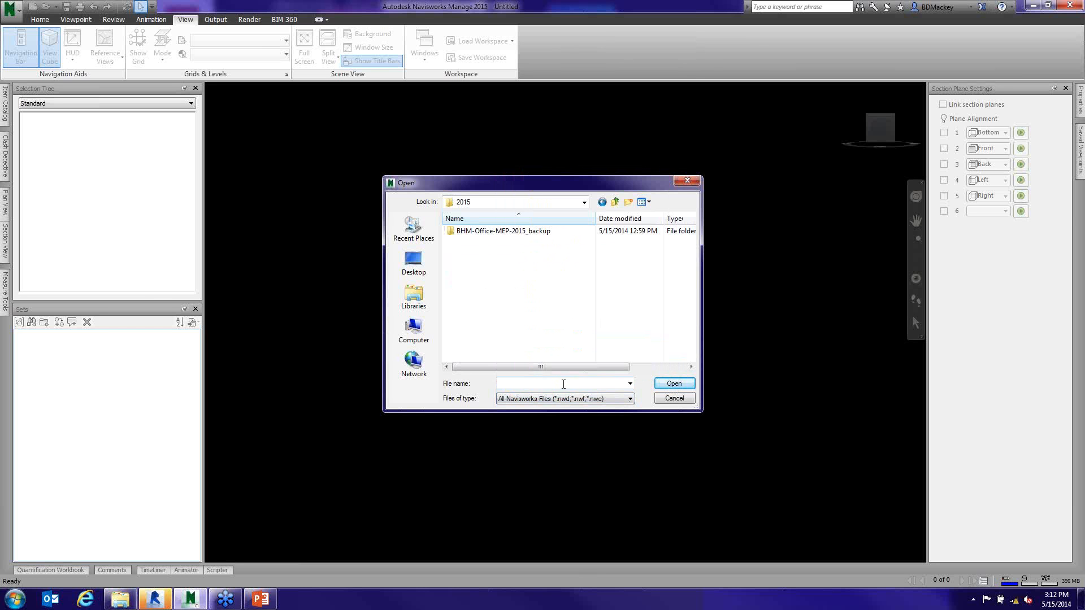
left_click(628, 400)
left_click(554, 389)
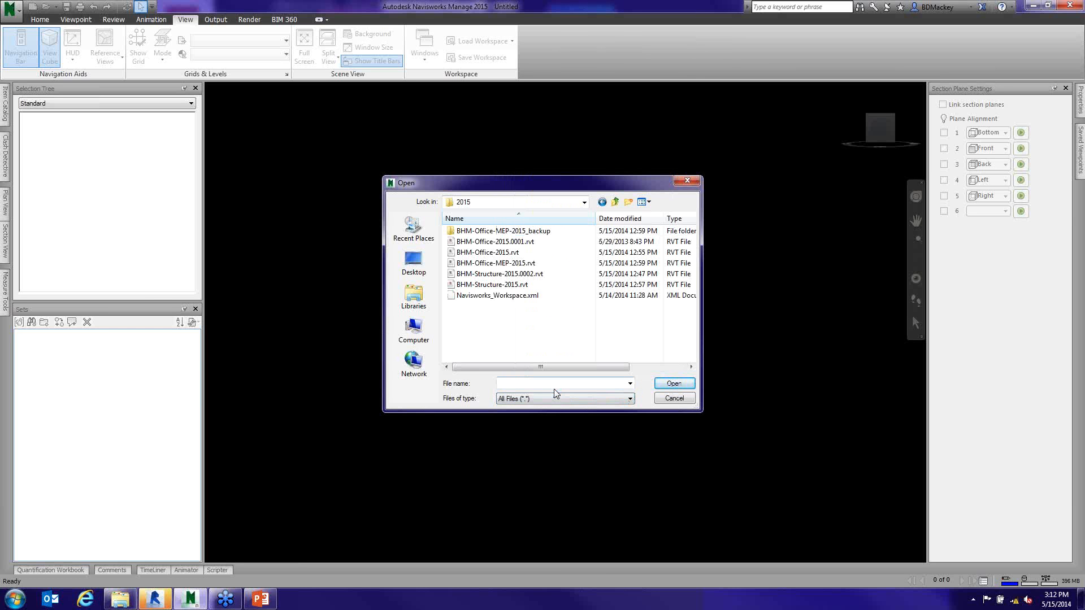
- Open BHM-Office-2015.rvt and BHM-Office-MEP-2015.rvt together, ignoring all unresolved external references
left_click(516, 284)
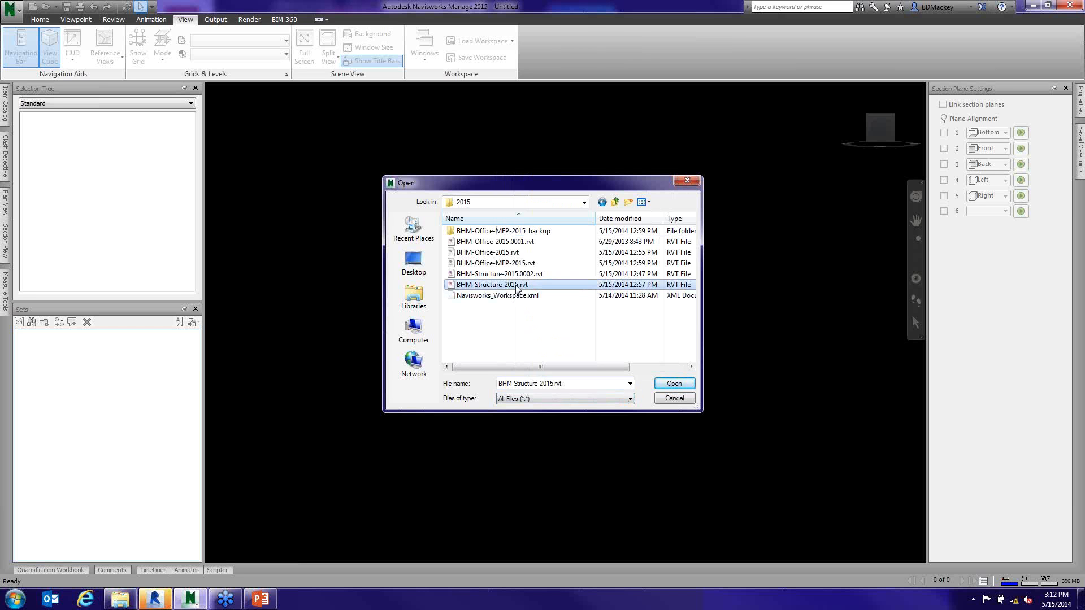
left_click(513, 264, "ctrl")
left_click(497, 253, "ctrl")
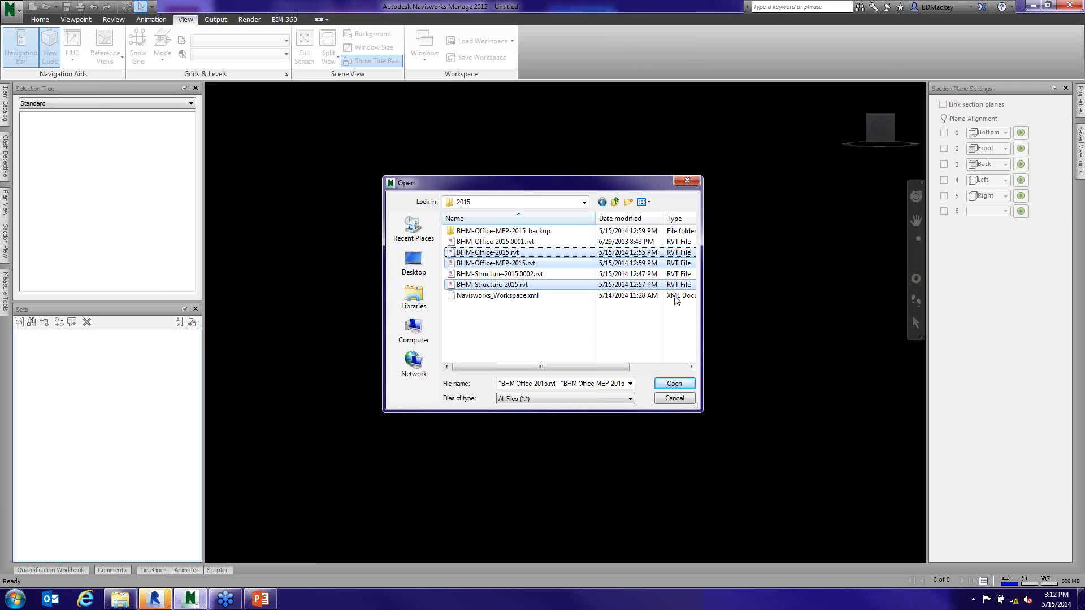
left_click(538, 284, "ctrl")
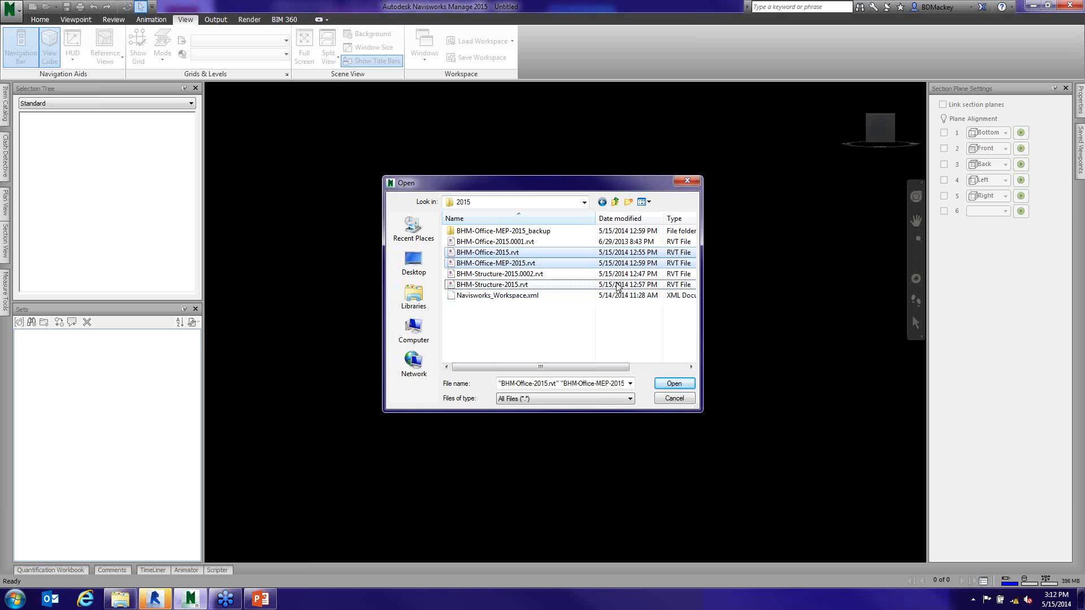
left_click(683, 385)
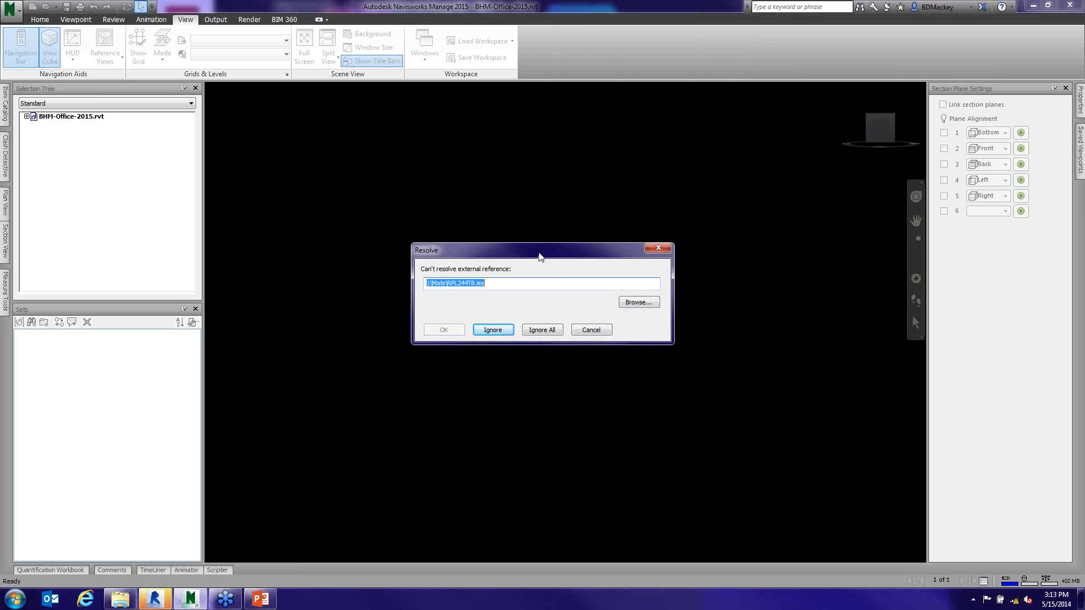
left_click_drag(539, 253, 418, 276)
left_click(420, 353)
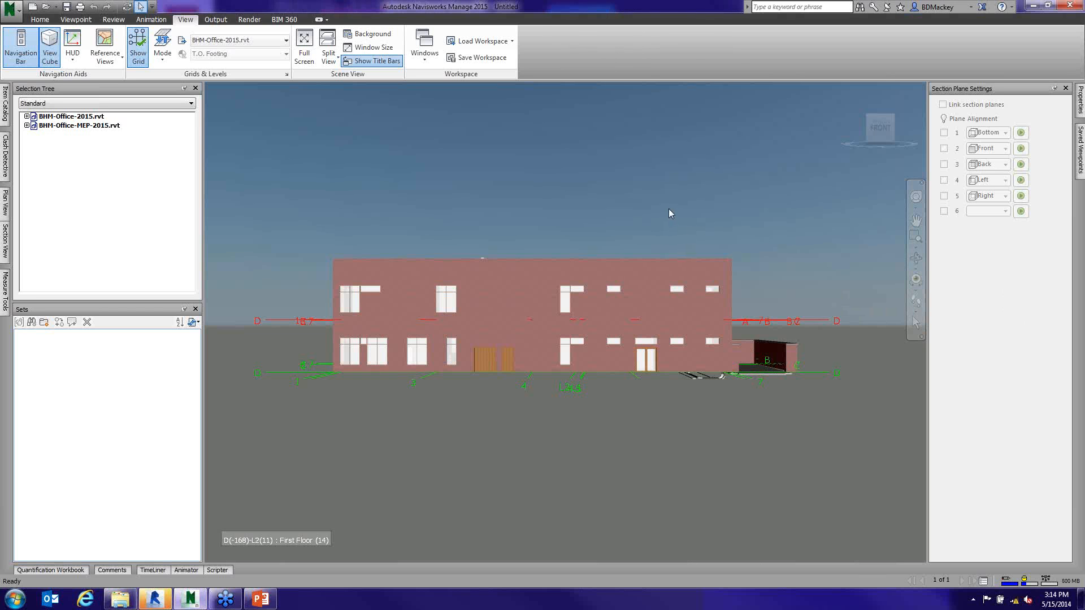
- Highlight the BHM-Office-2015.rvt and BHM-Office-MEP-2015.rvt models in turn from the selection tree and check the actions available for the MEP model
mouse_move(726, 332)
middle_mouse_down("shift")
mouse_move(644, 358)
mouse_move(219, 216)
middle_mouse_up("shift")
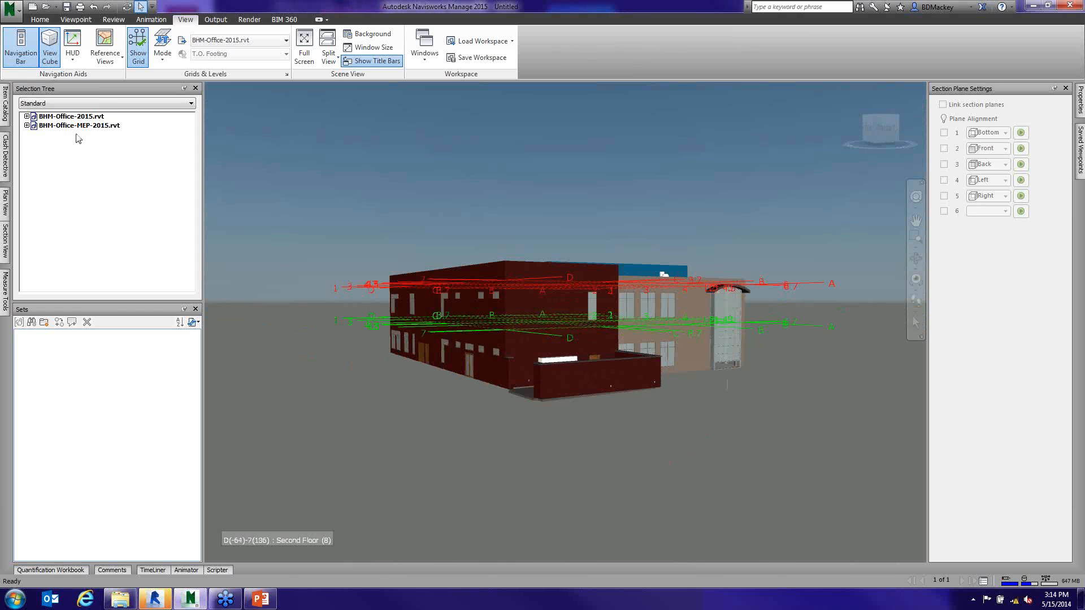
left_click(72, 117)
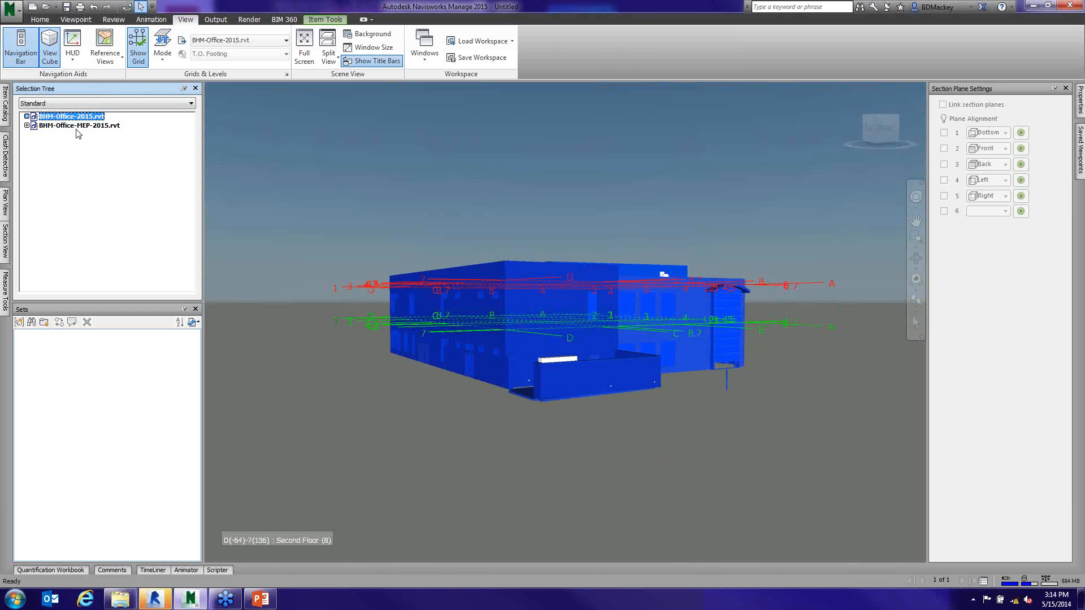
left_click(78, 125)
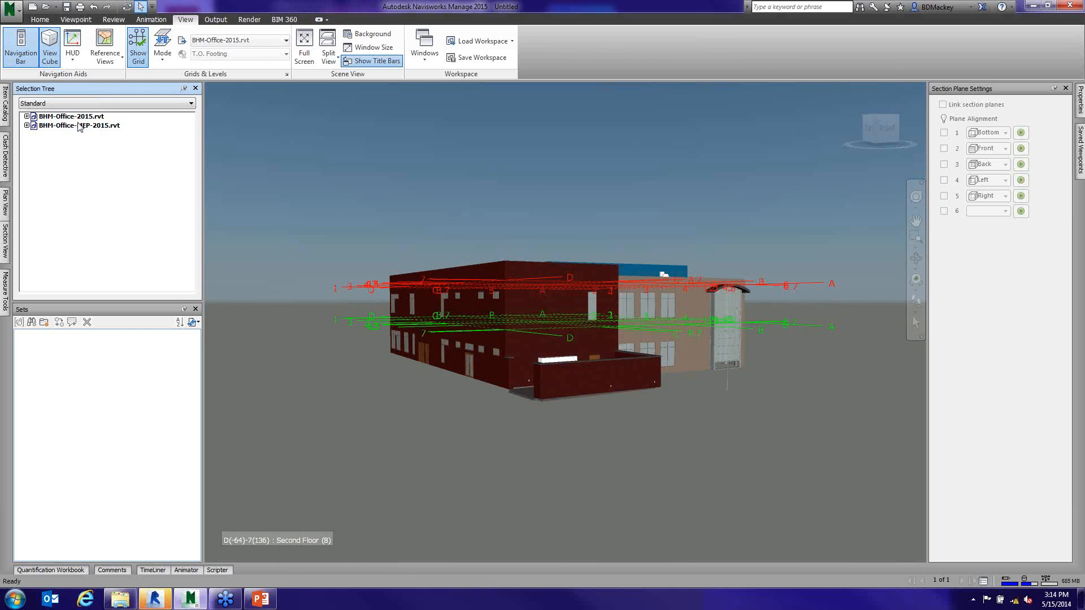
left_click(79, 117)
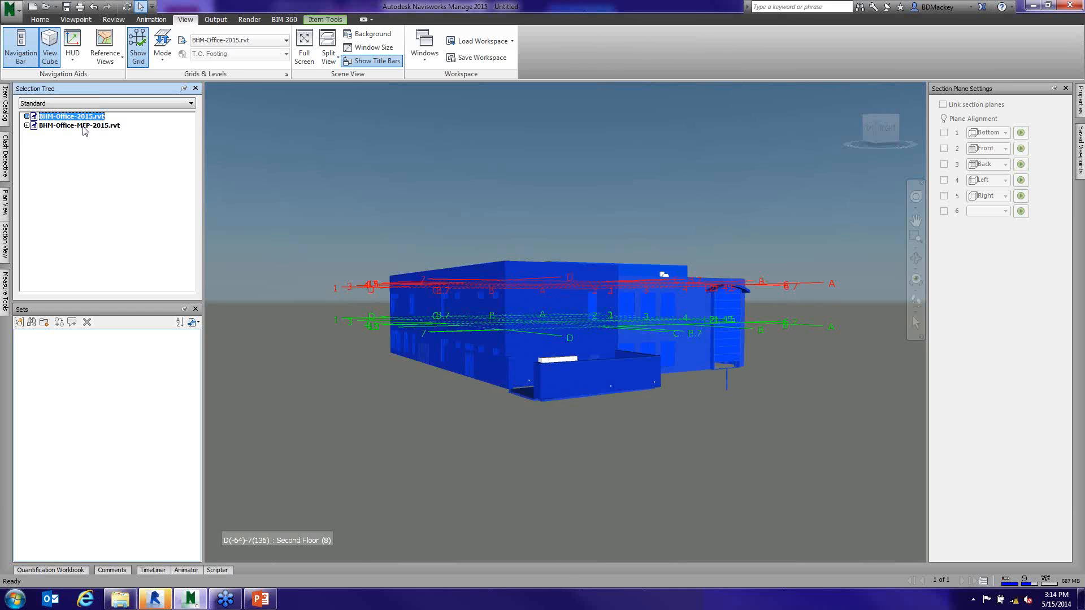
left_click(84, 126)
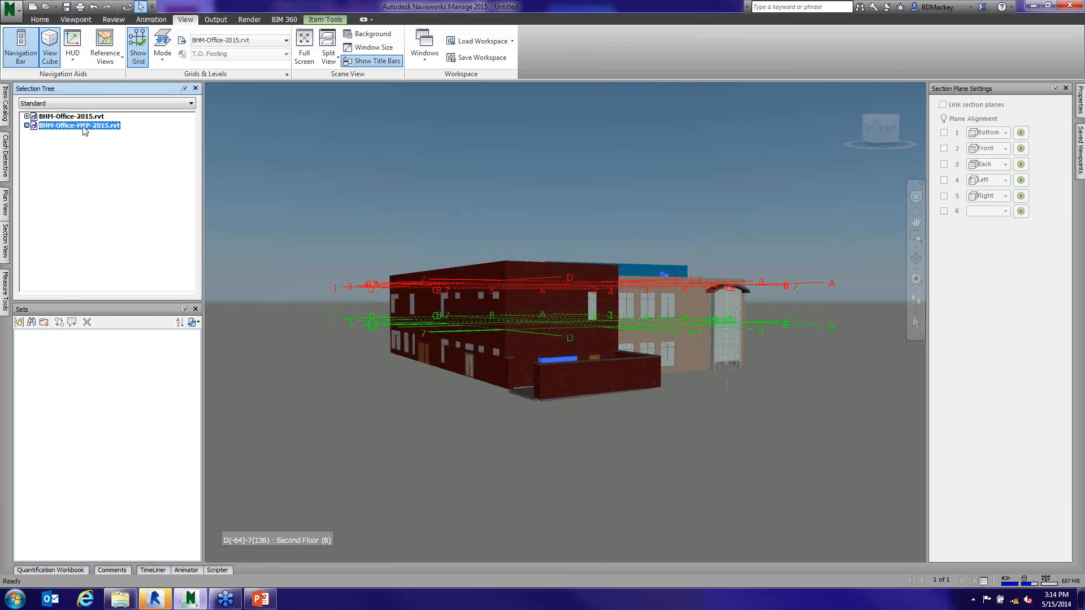
right_click(84, 131)
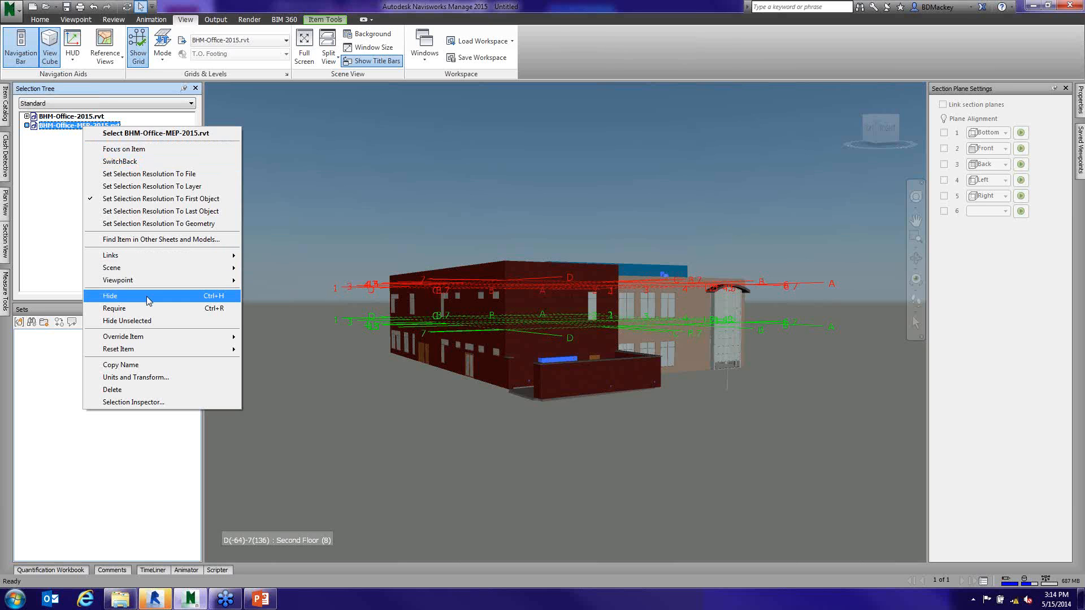
left_click(58, 172)
- Hide the BHM-Office-2015.rvt model to examine the MEP ductwork on its own, and unhide it again
left_click(78, 119)
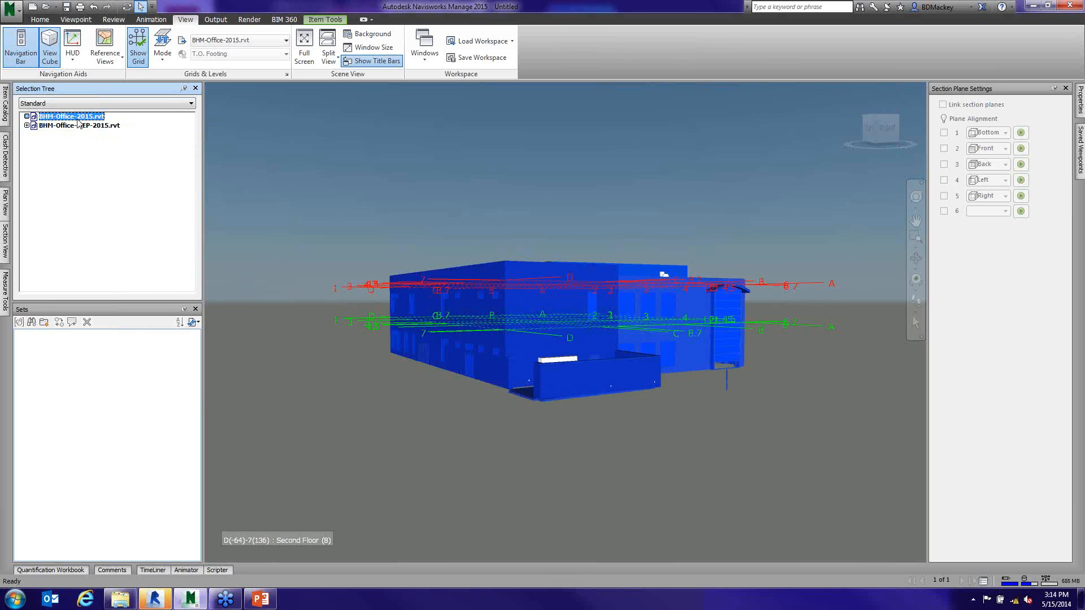
right_click(77, 121)
left_click(125, 287)
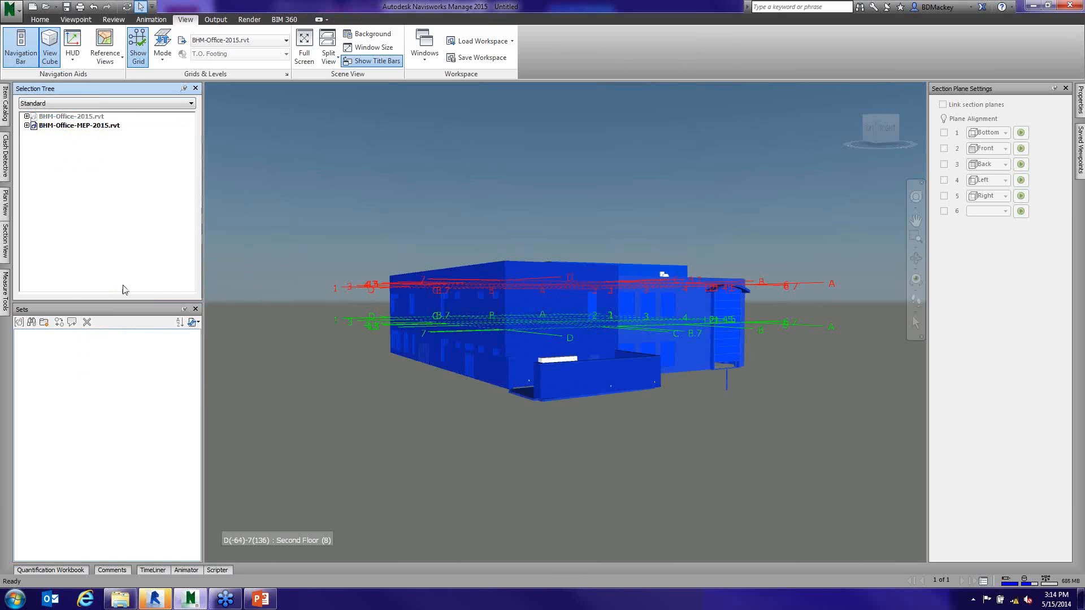
middle_click_drag(407, 390, 546, 371, "shift")
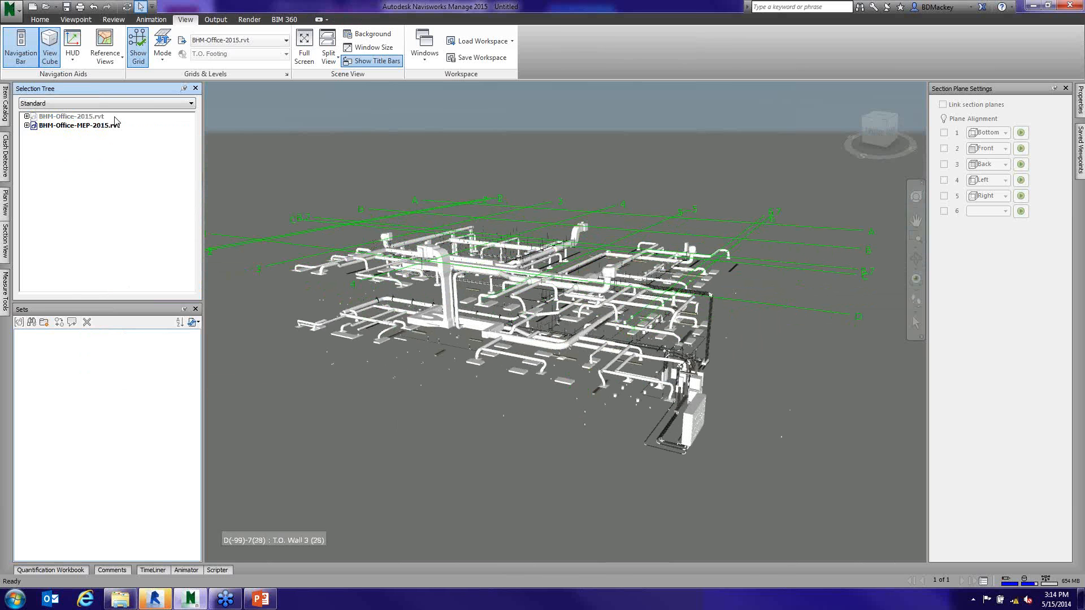
right_click(80, 117)
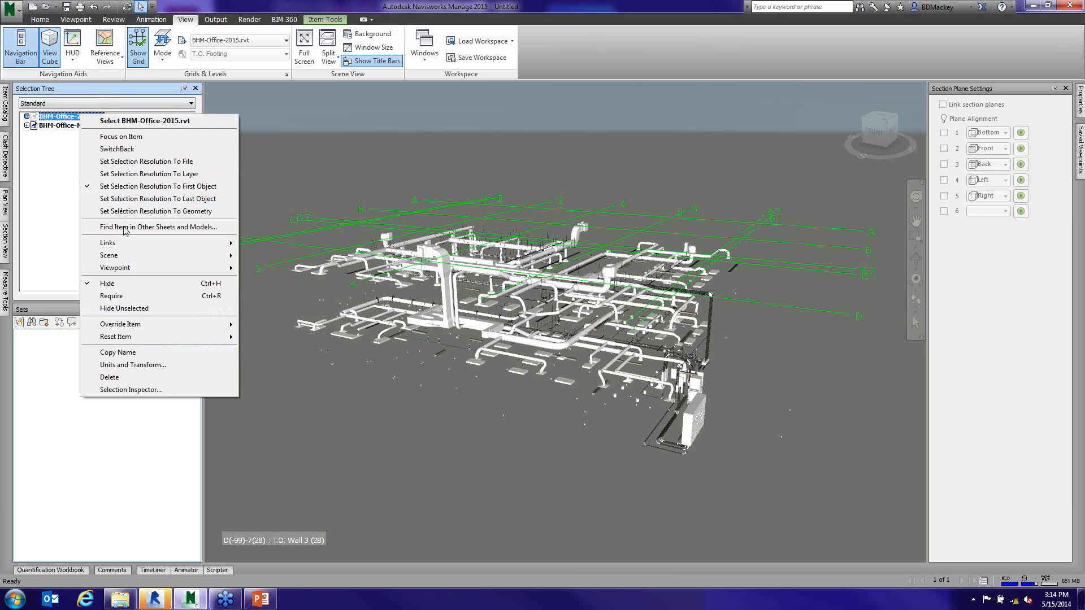
left_click(119, 283)
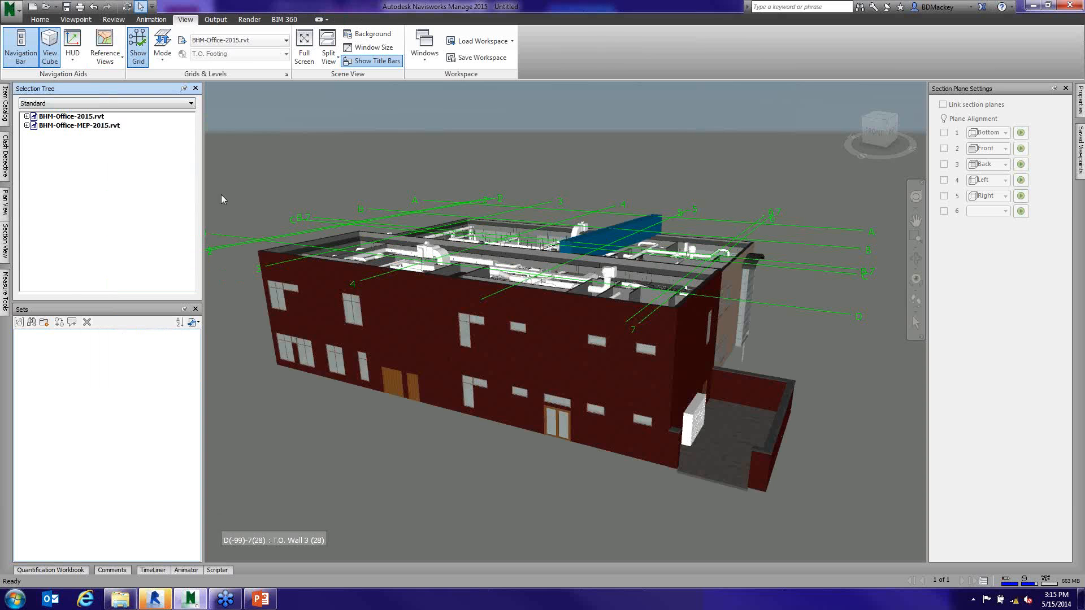
- Append BHM-Structure-2015.rvt to the current model
left_click(57, 7)
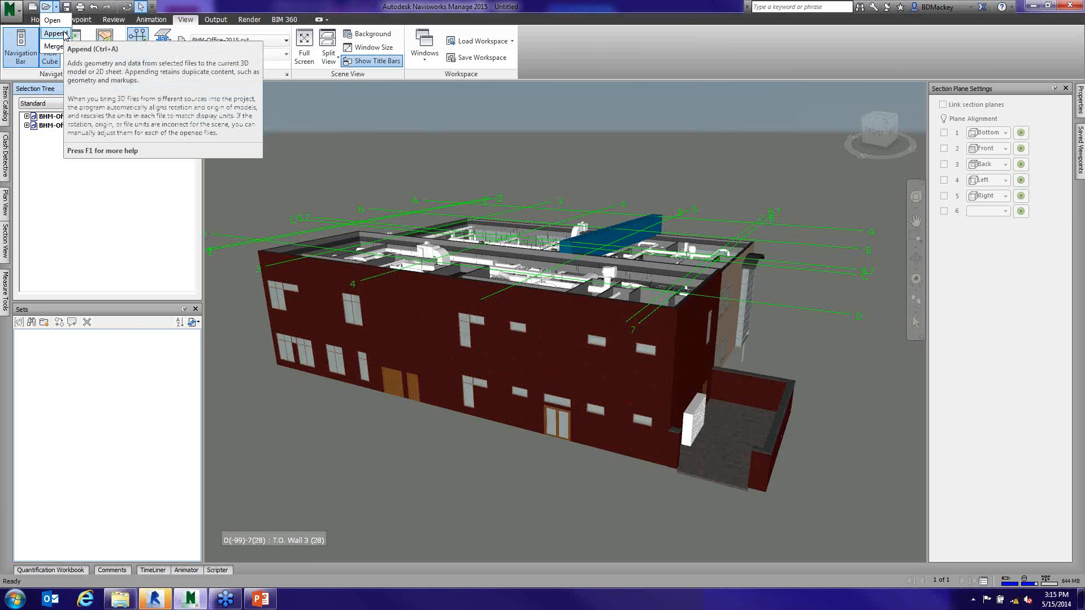
left_click(55, 33)
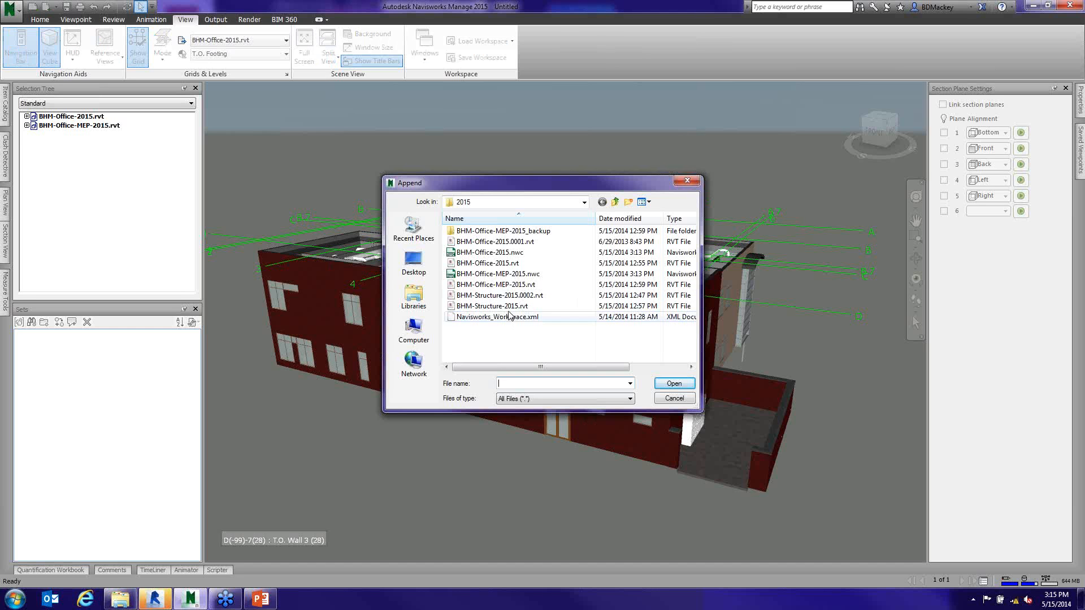
left_click(504, 306)
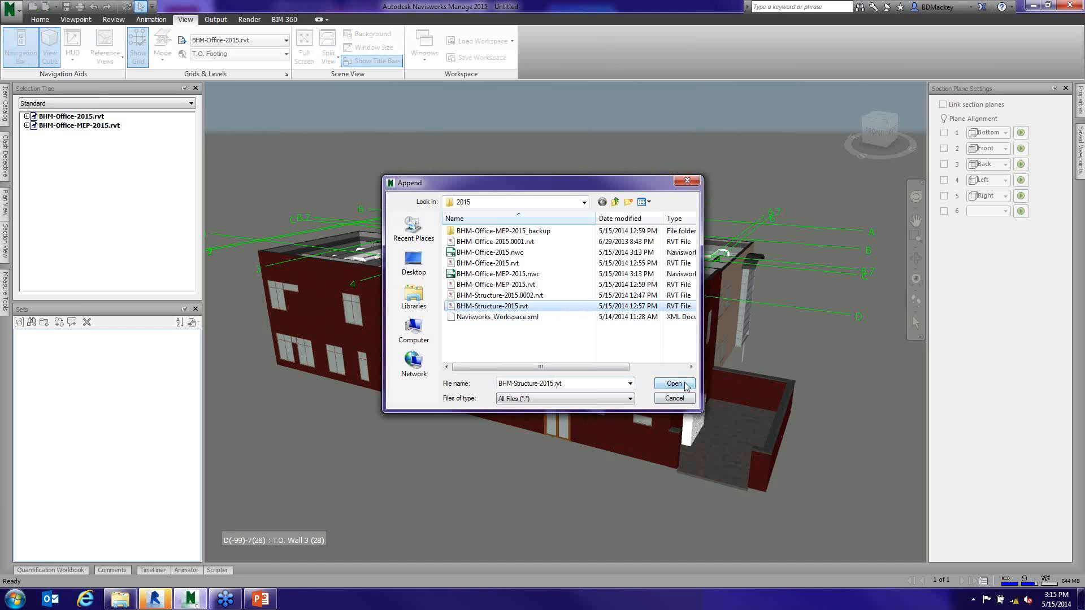
left_click(685, 385)
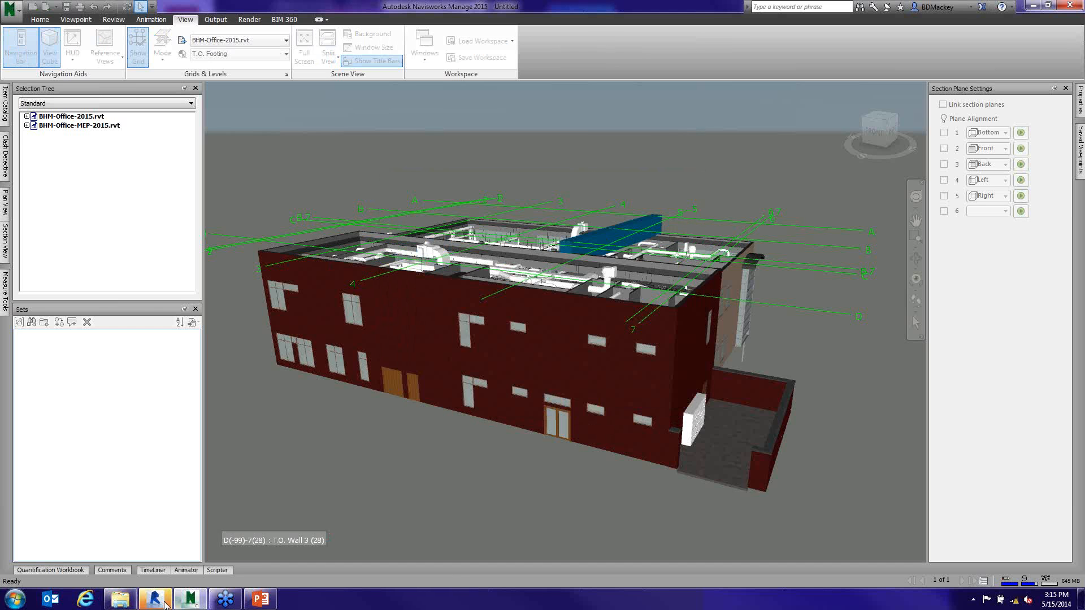
- Switch to Windows Explorer and browse from Client through Class Files to the 2015 folder to examine the Navisworks cache files
left_click(134, 605)
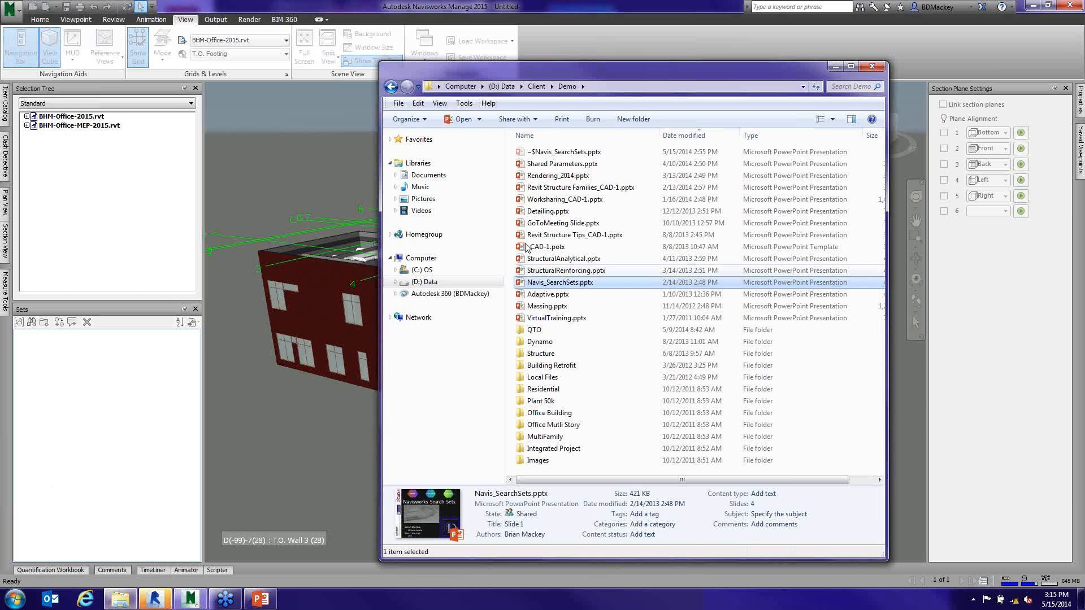
left_click(539, 88)
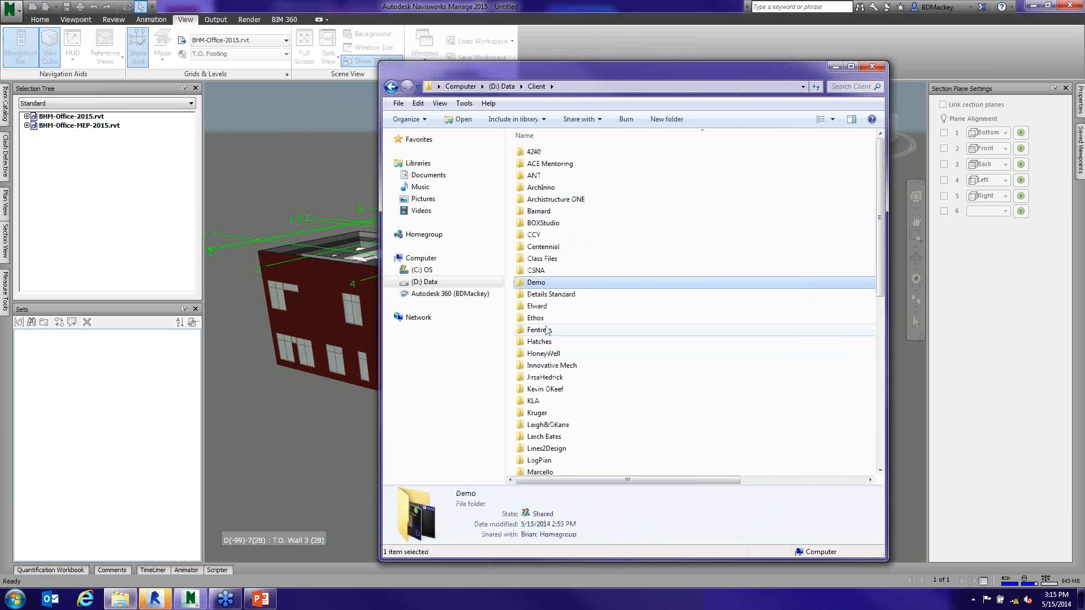
double_click(545, 311)
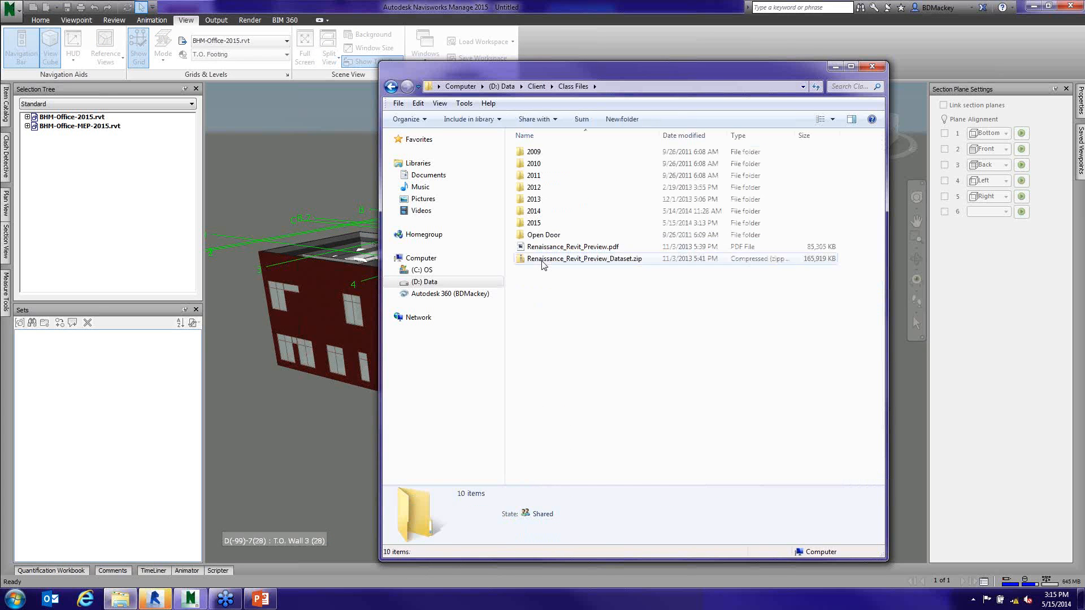
double_click(535, 224)
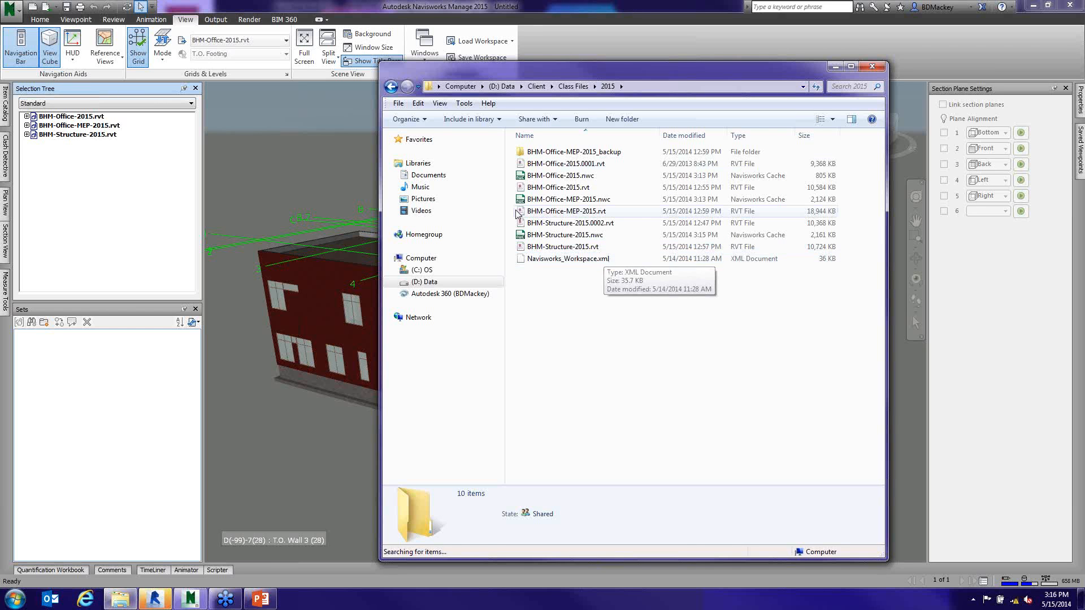
- Return to Navisworks and examine the combined building model and the camera's perspective and orthographic choices
left_click(297, 204)
middle_click_drag(445, 339, 460, 331)
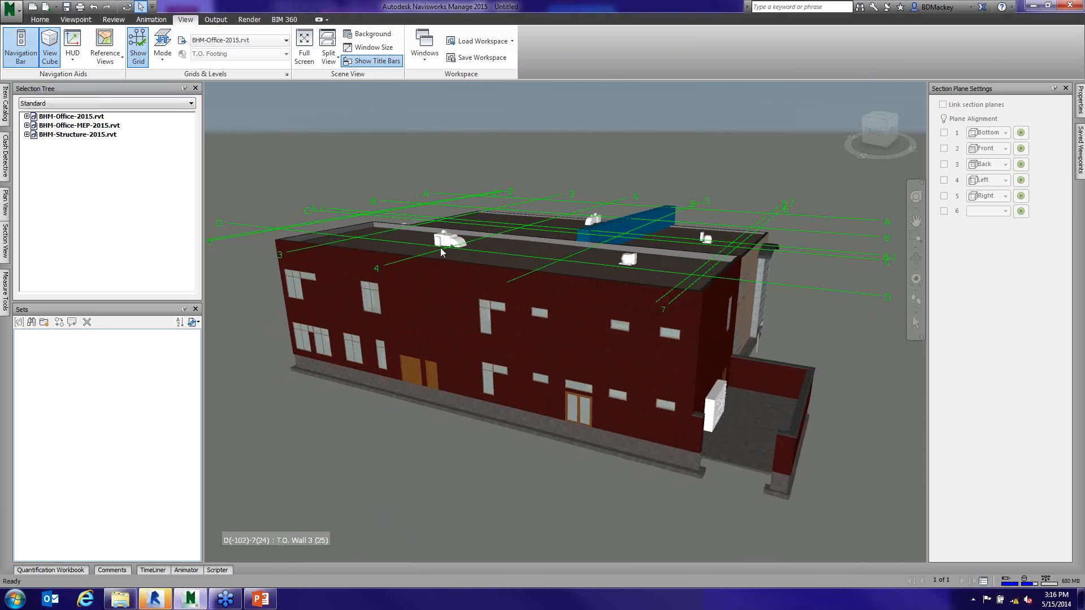
middle_click_drag(468, 249, 477, 236)
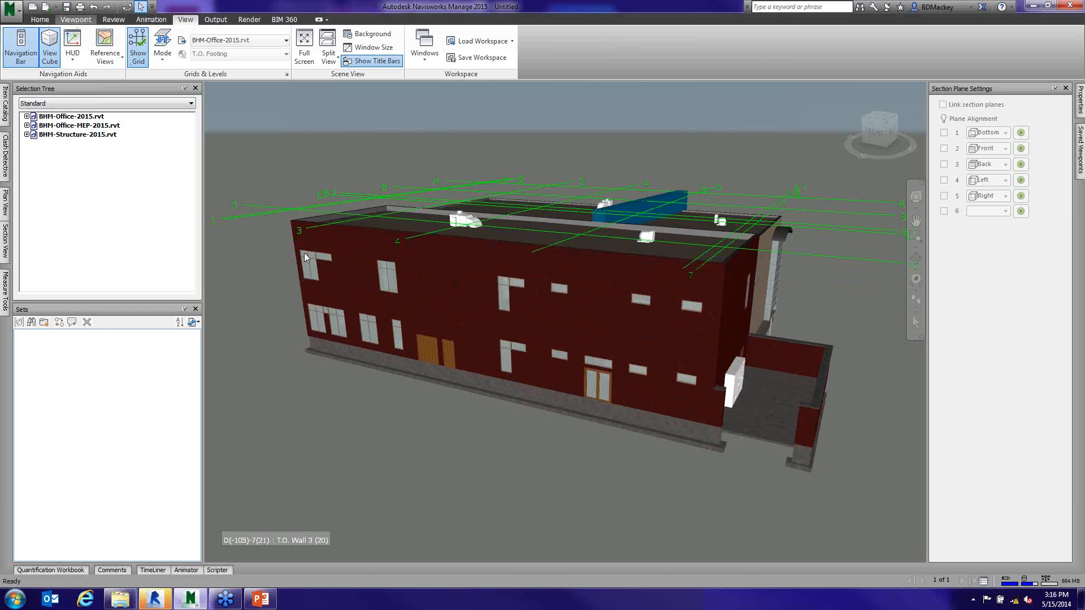
left_click(179, 57)
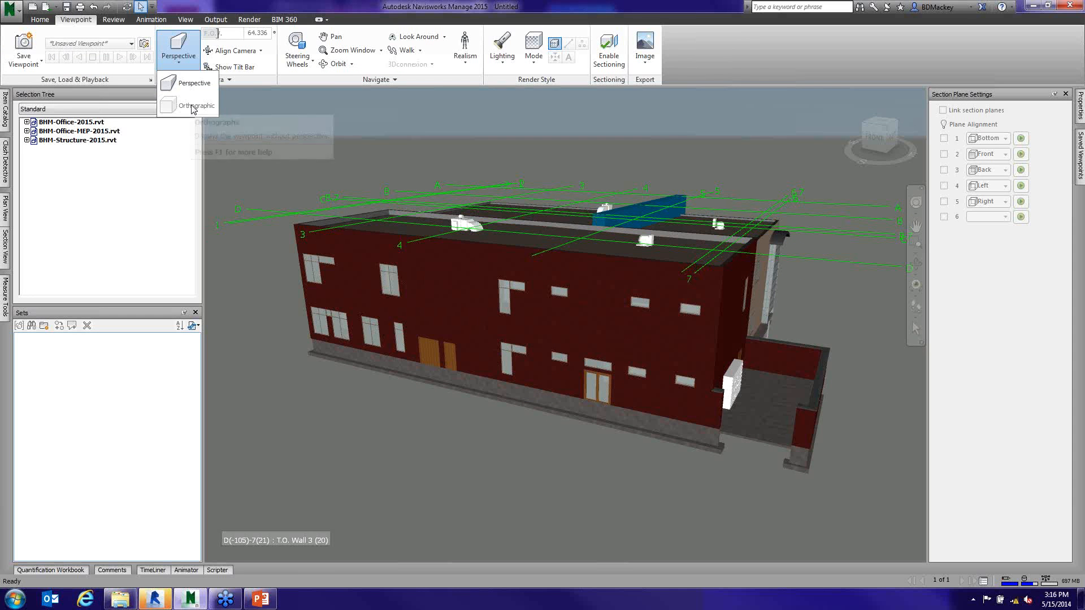
left_click(327, 121)
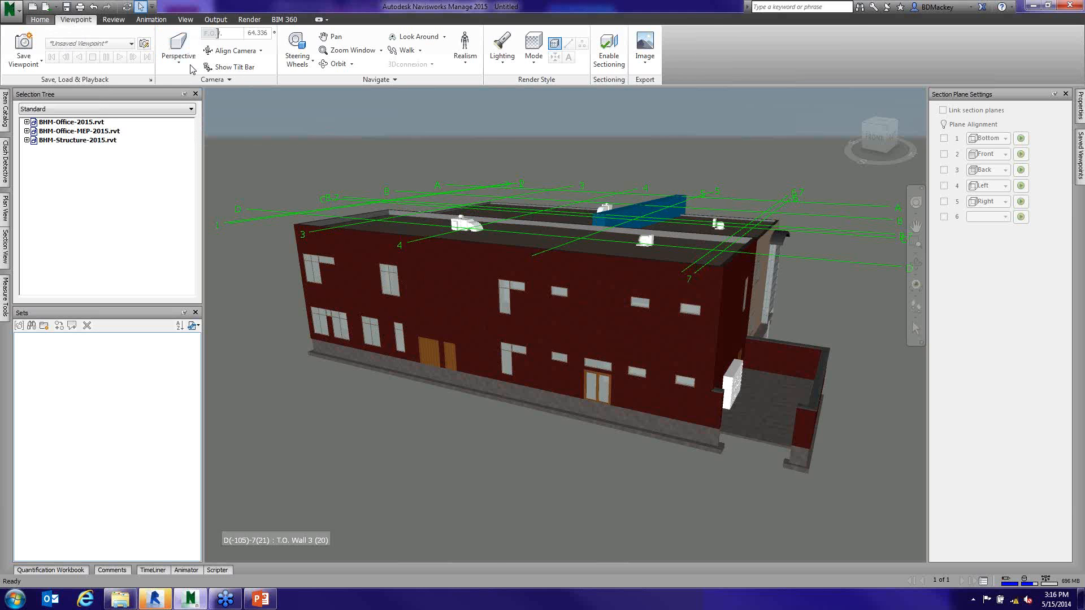
- Show the Autodesk Rendering window with its material library
left_click(40, 19)
left_click(669, 56)
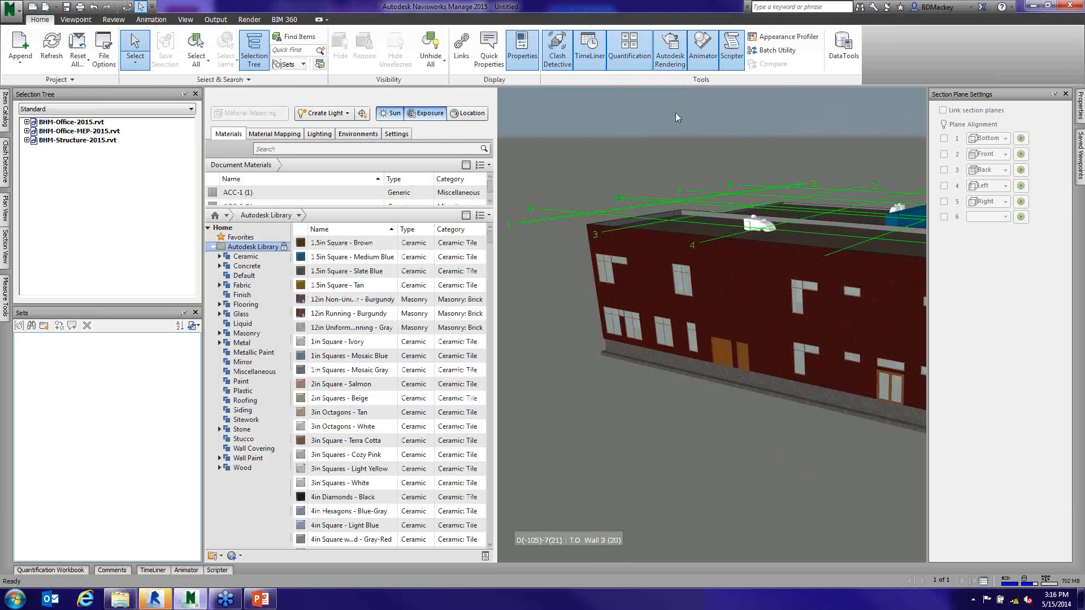
- Examine the camera's perspective and orthographic choices, and check the Autodesk Rendering window before closing it again
left_click(488, 94)
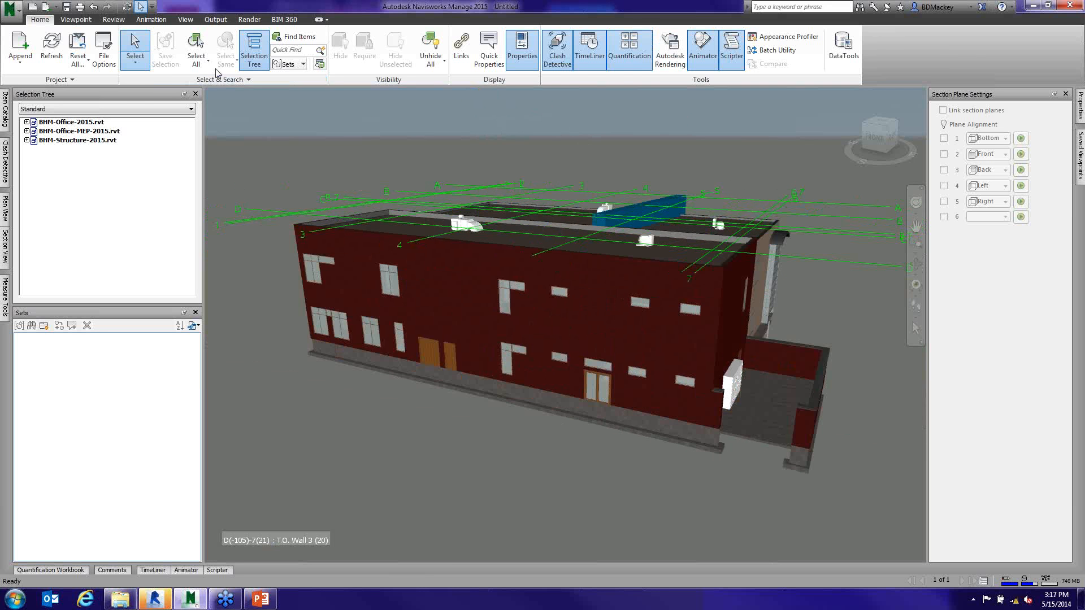
left_click(75, 19)
left_click(179, 64)
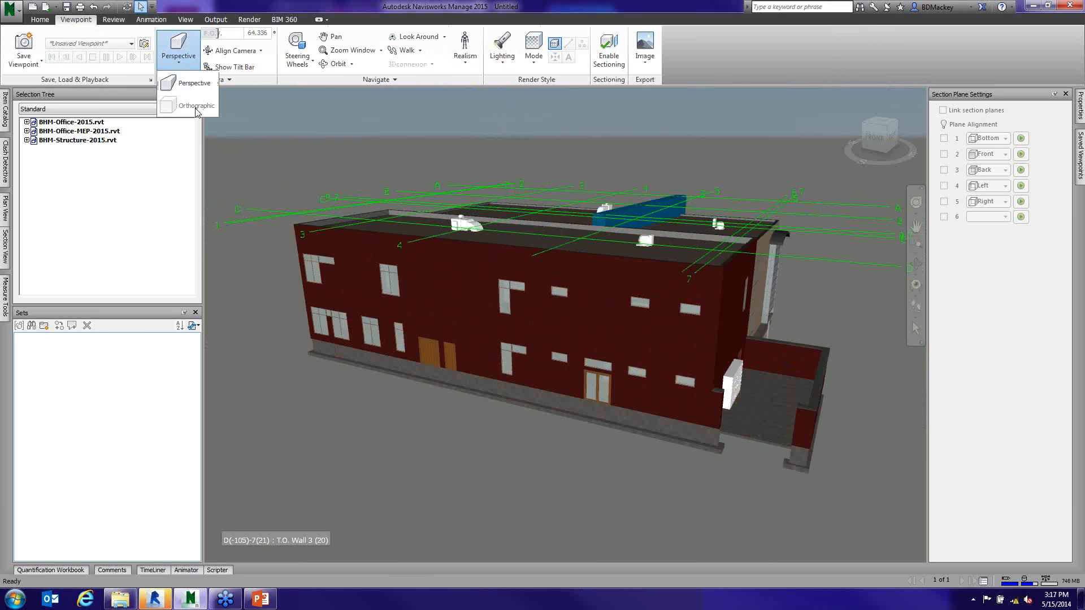
left_click(896, 350)
scroll(750, 294, "up", 5)
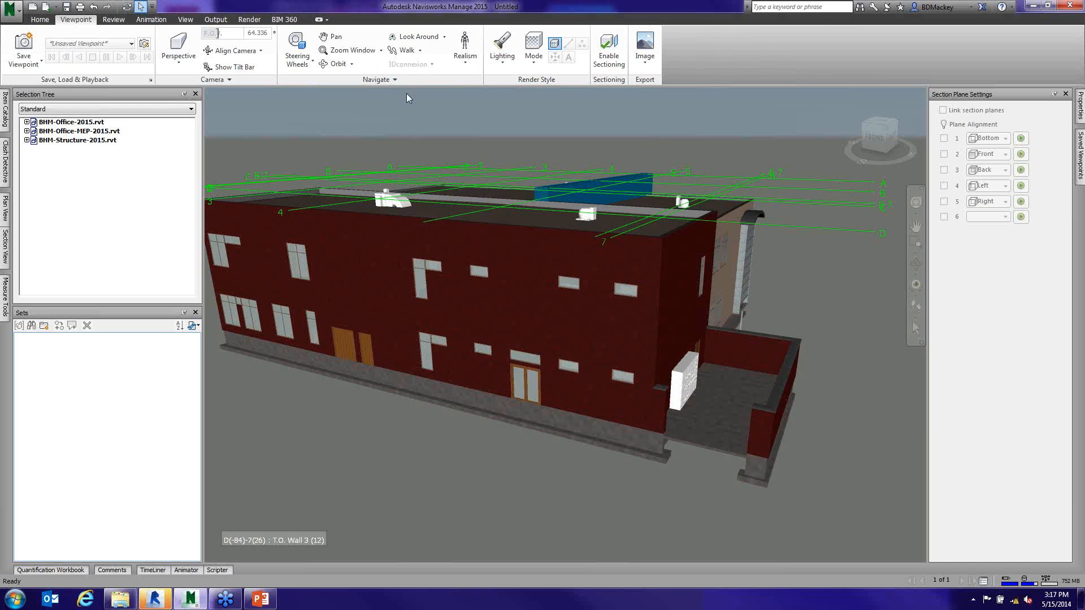
left_click(178, 56)
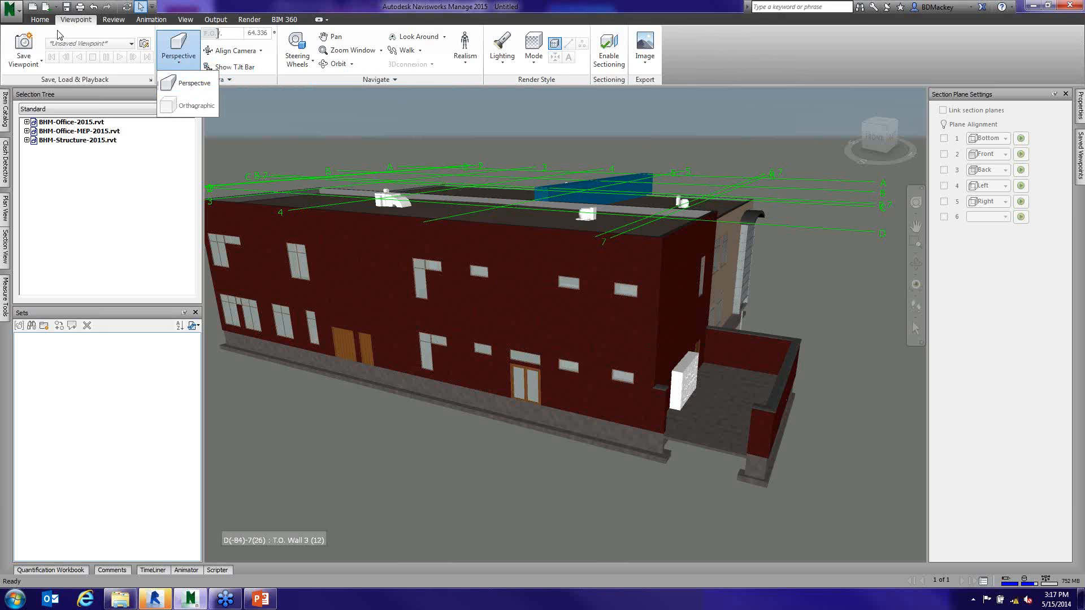
left_click(39, 20)
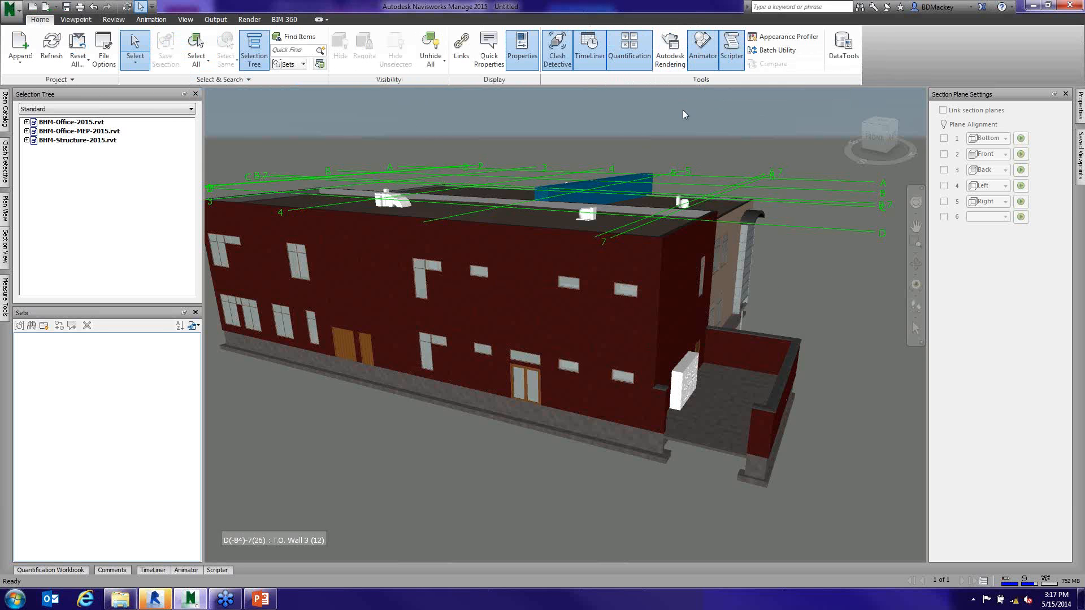
left_click(675, 65)
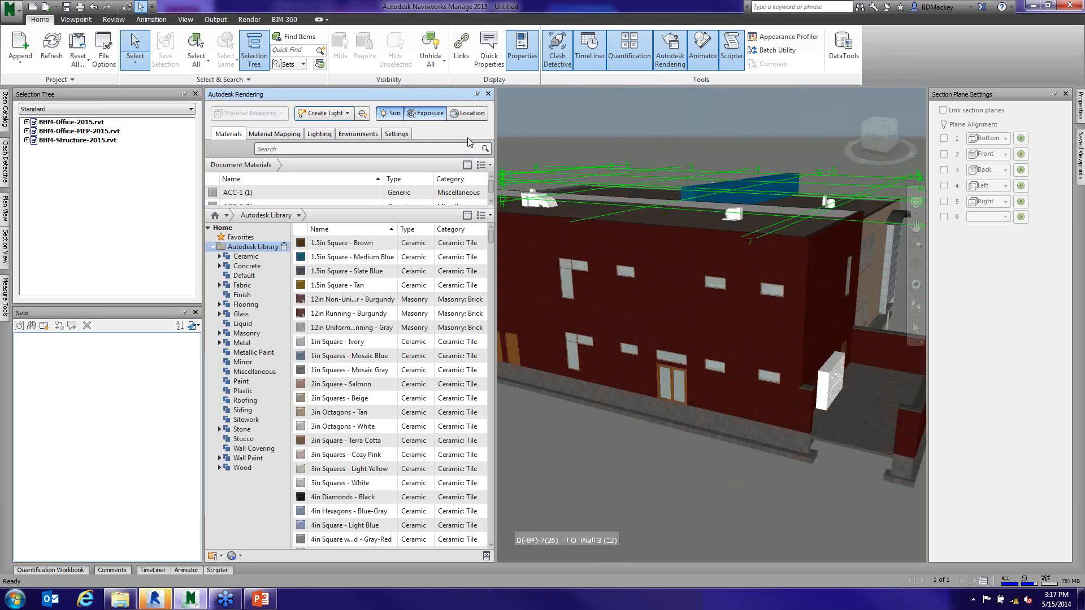
left_click(488, 94)
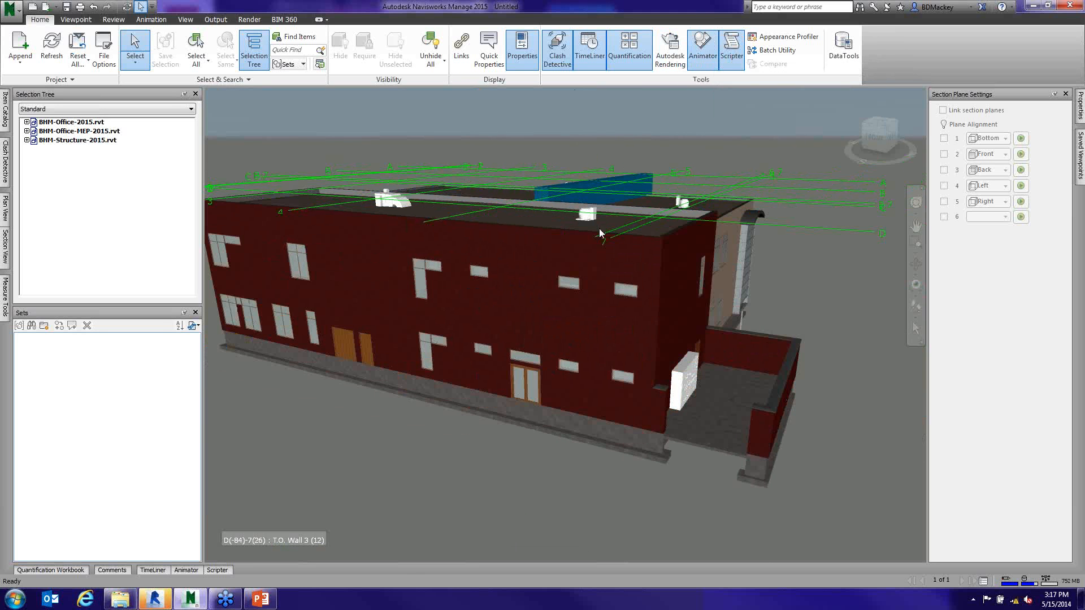
- Keep the Properties window docked open and set the Section Plane Settings window to auto-hide
middle_click_drag(577, 242, 603, 243)
middle_click_drag(551, 271, 616, 231, "shift")
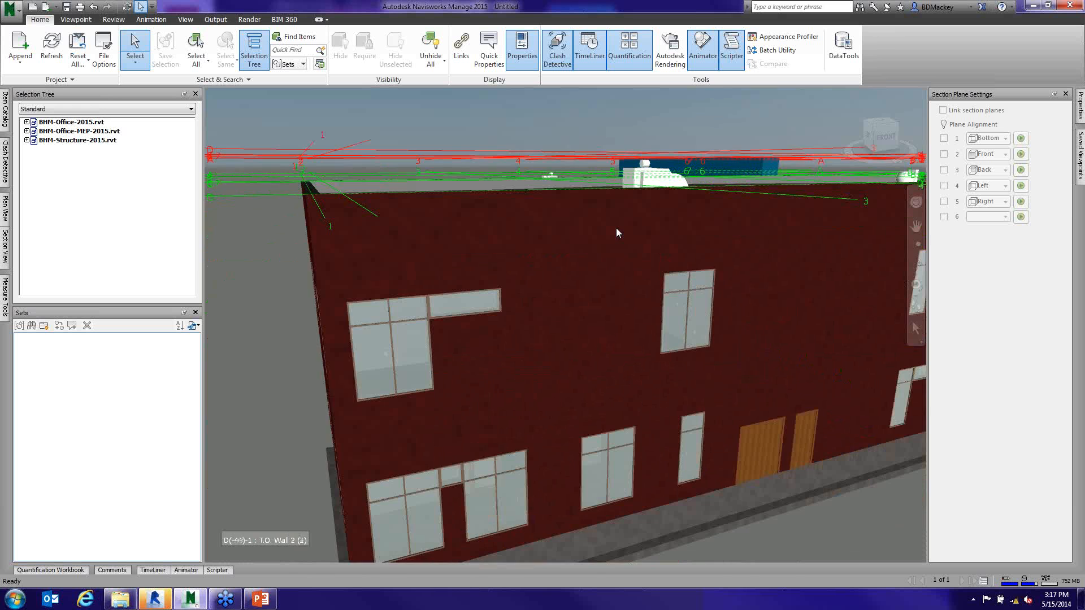
scroll(616, 231, "down", 3)
scroll(634, 258, "down", 2)
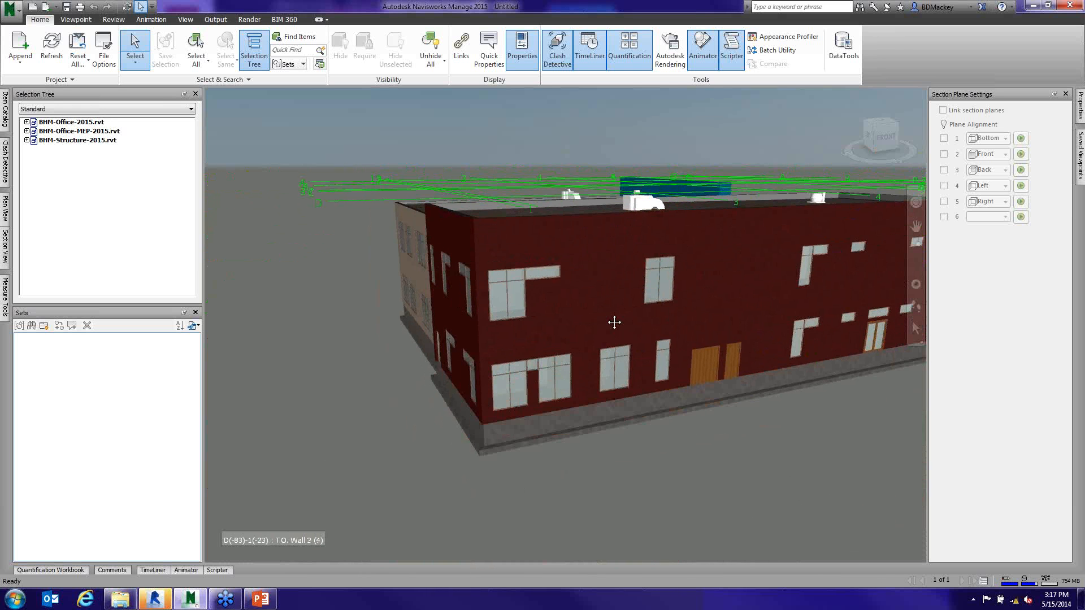
middle_click_drag(613, 321, 591, 309)
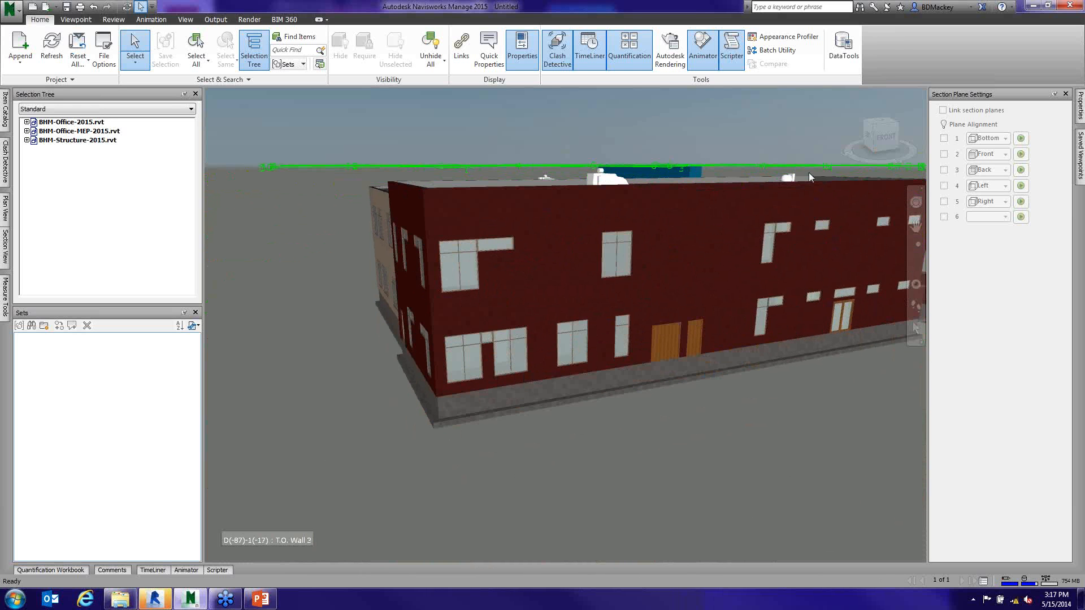
mouse_move(1082, 118)
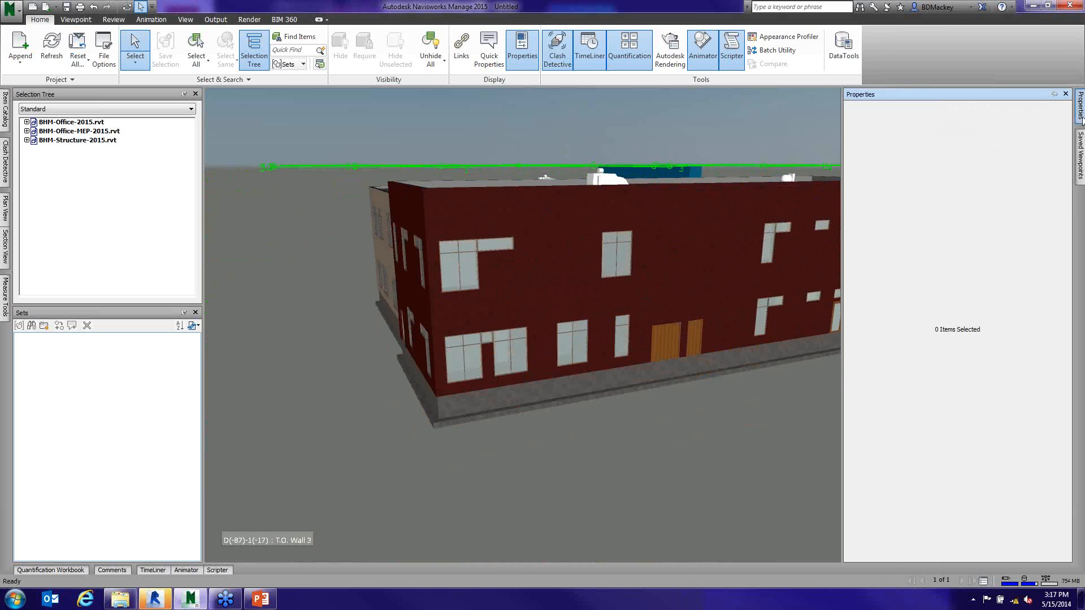
left_click(1055, 94)
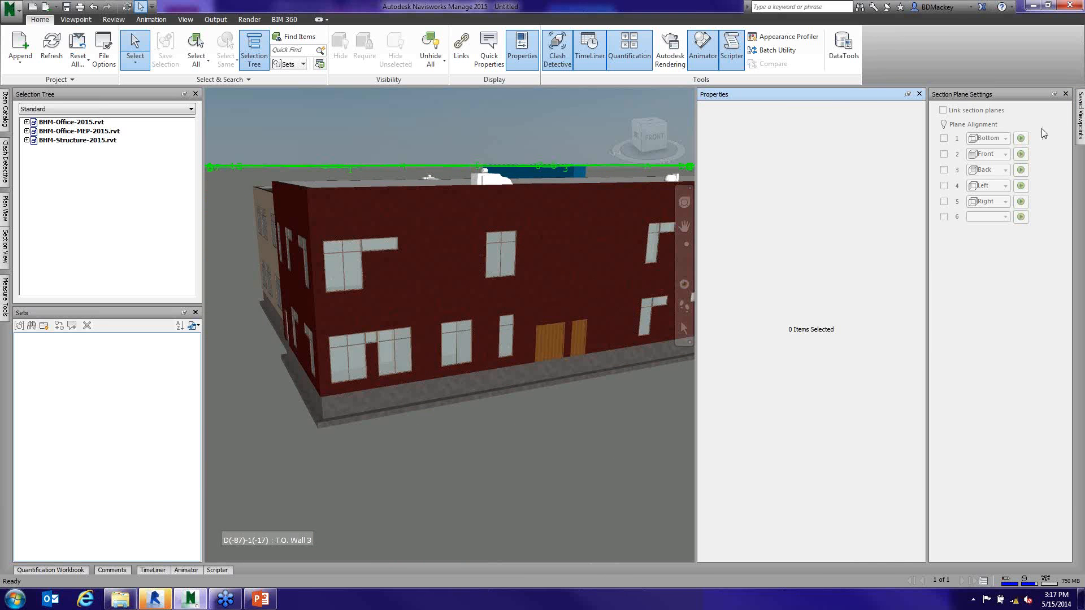
left_click(1054, 94)
- Select the long red exterior wall and examine where it sits in the BHM-Office-2015.rvt selection hierarchy
left_click(672, 230)
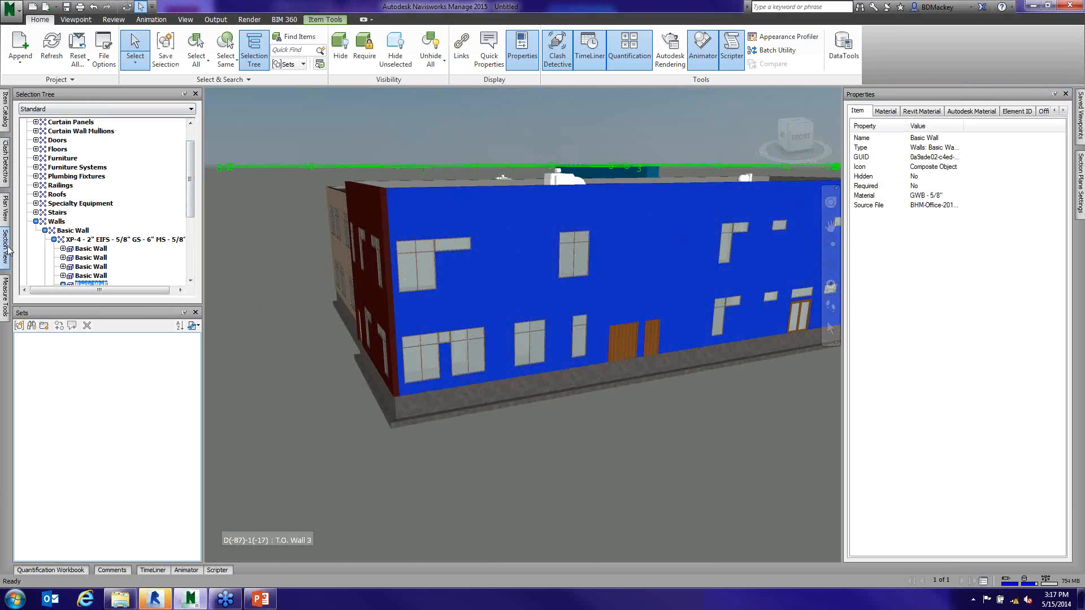
scroll(192, 205, "down", 2)
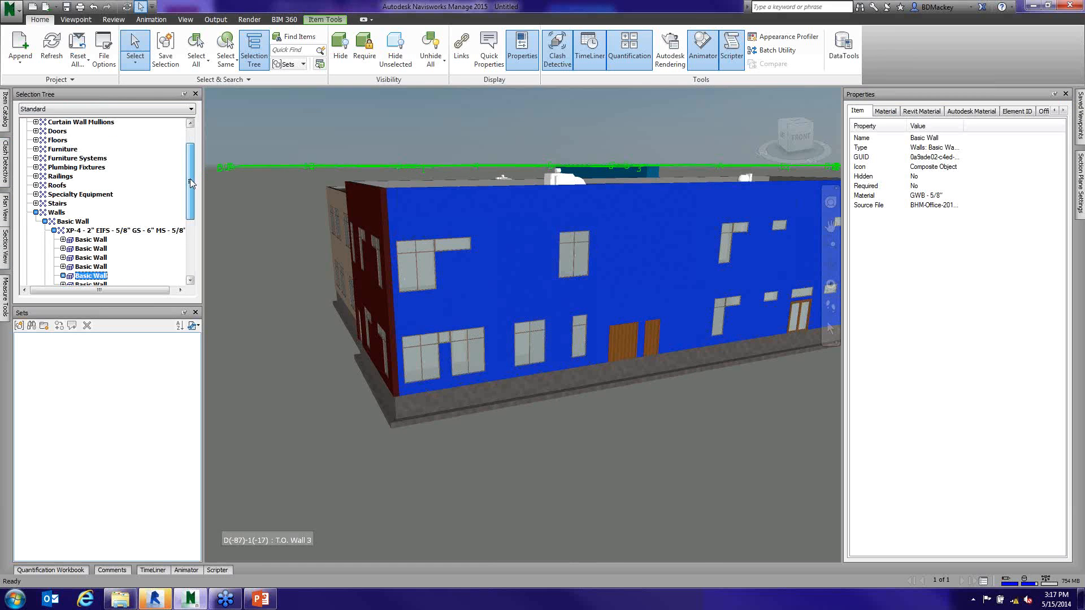
scroll(198, 192, "up", 3)
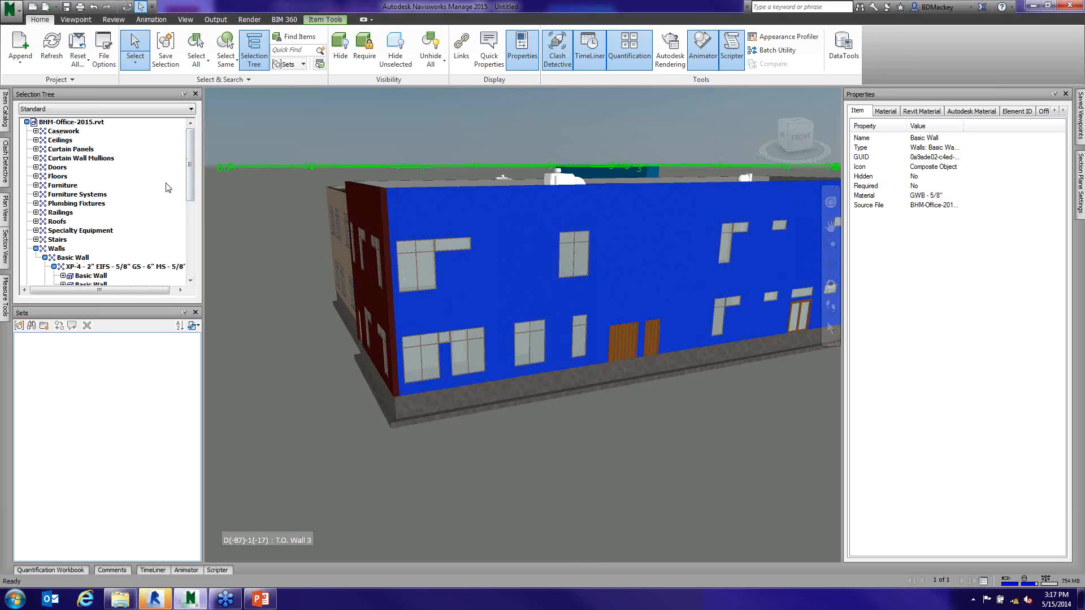
left_click_drag(188, 155, 195, 200)
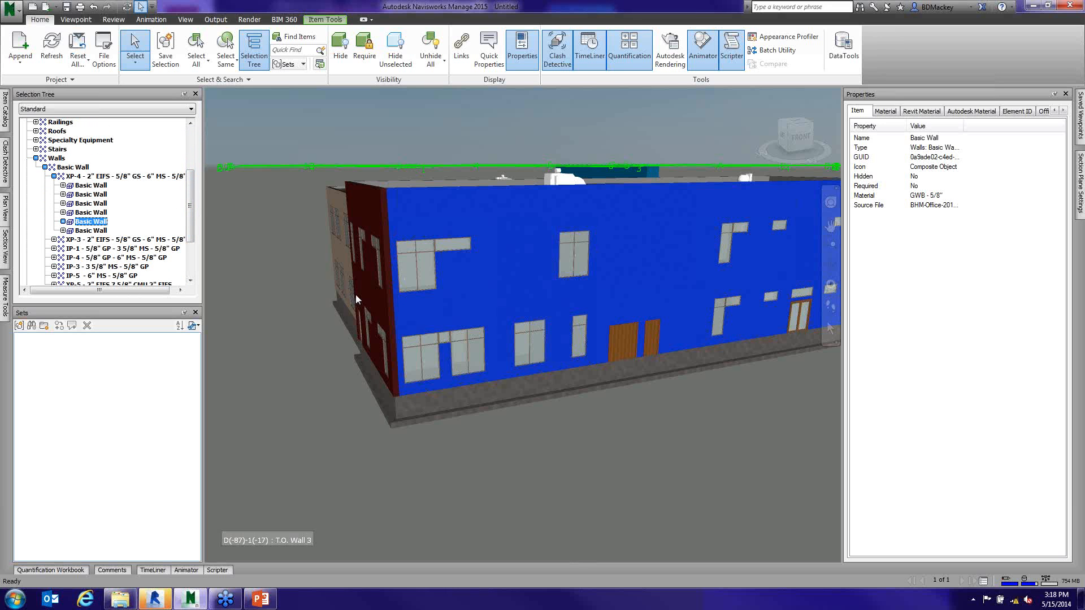
- Select an upper-floor window and the rooftop disconnect switch to examine their source files and categories in the selection hierarchy
left_click(430, 271)
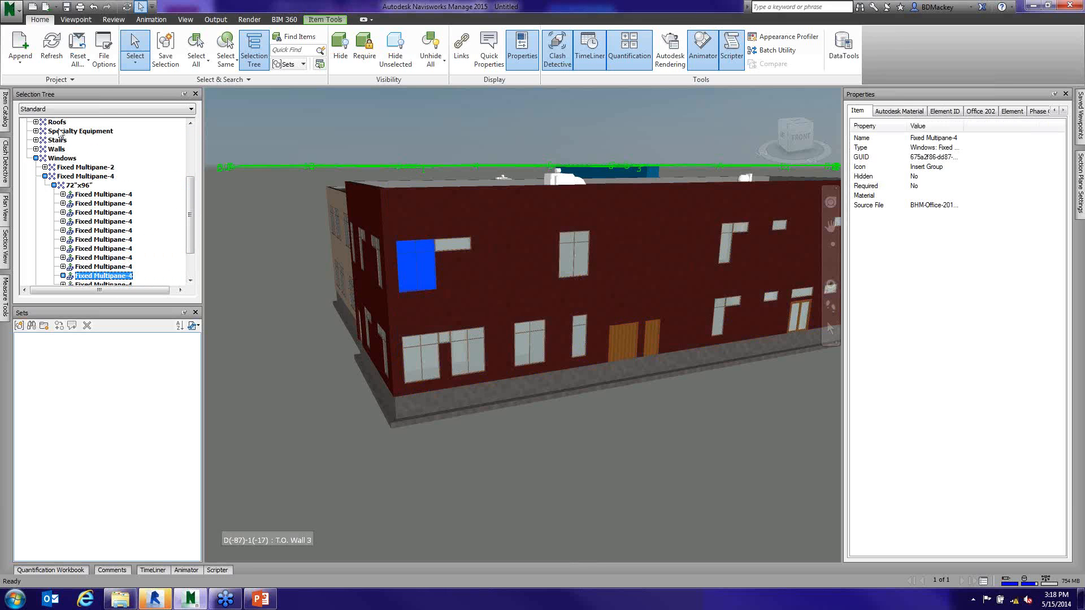
left_click(561, 182)
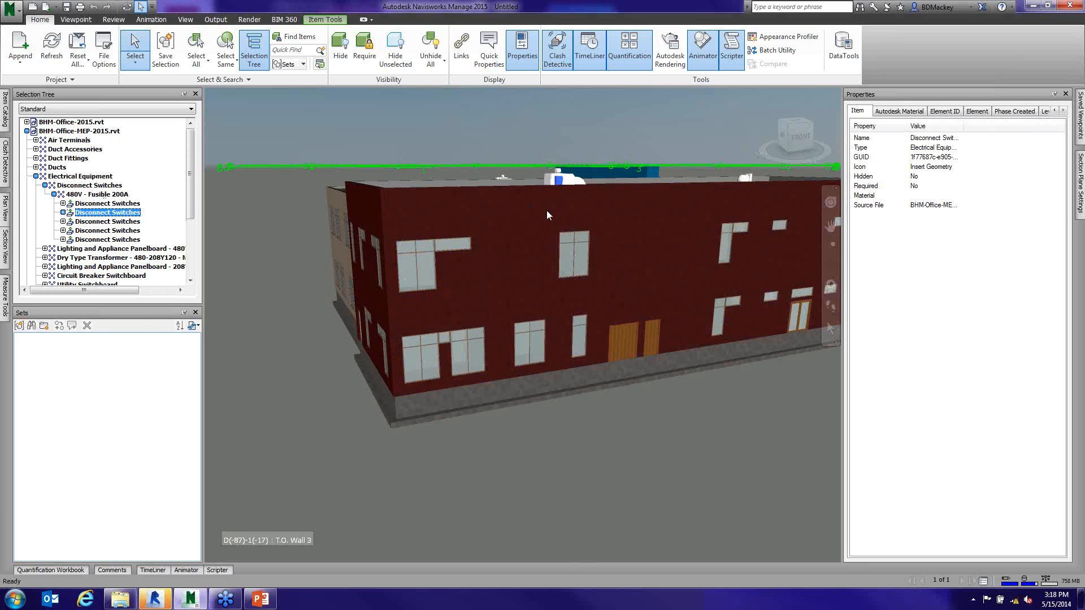
middle_click_drag(547, 213, 564, 221, "shift")
middle_click_drag(574, 228, 602, 263, "shift")
scroll(556, 180, "up", 2)
scroll(557, 180, "up", 1)
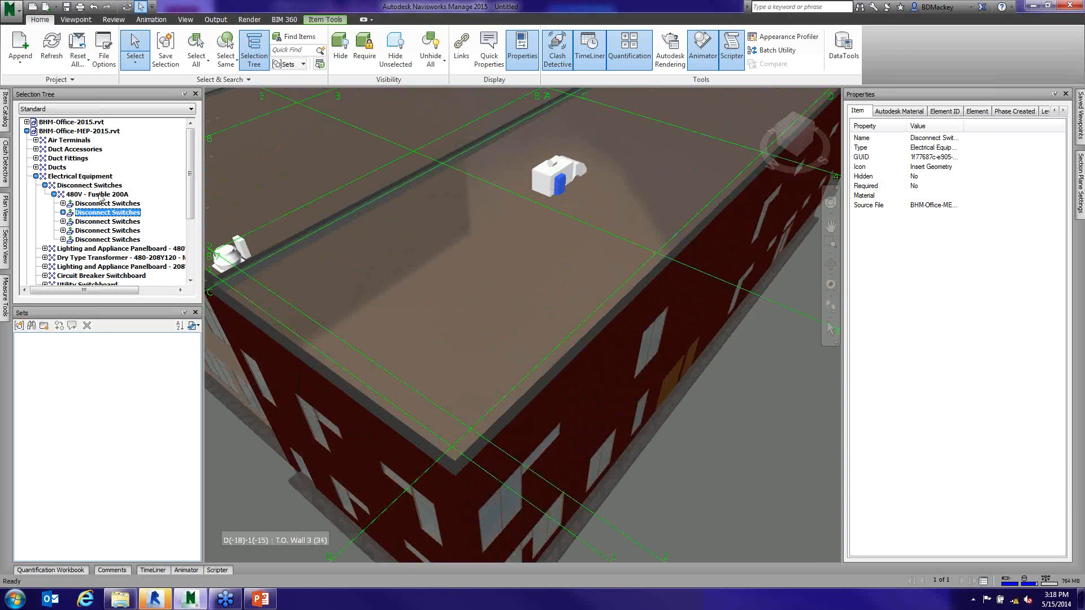
- Select the rooftop centrifugal fan and show its Element properties with the Value column widened to read the full entries
left_click(547, 180)
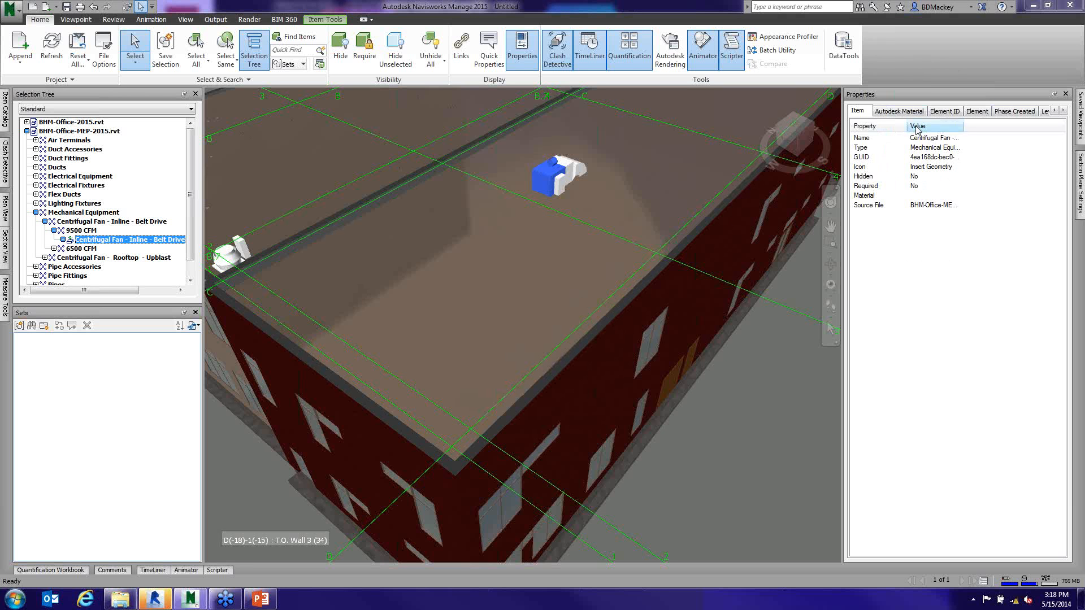
left_click(978, 112)
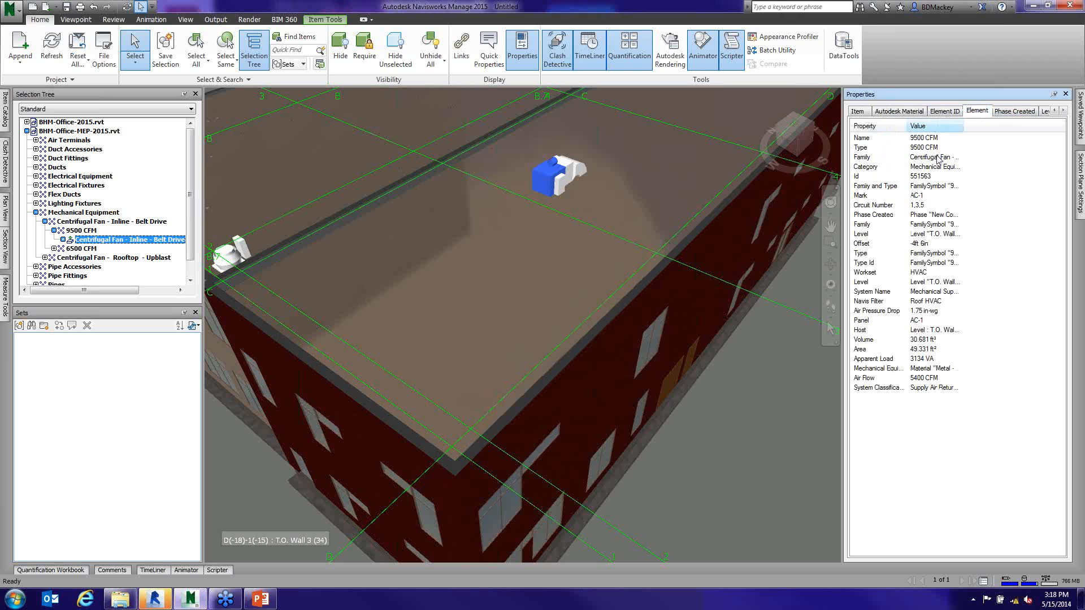
left_click_drag(963, 125, 1036, 125)
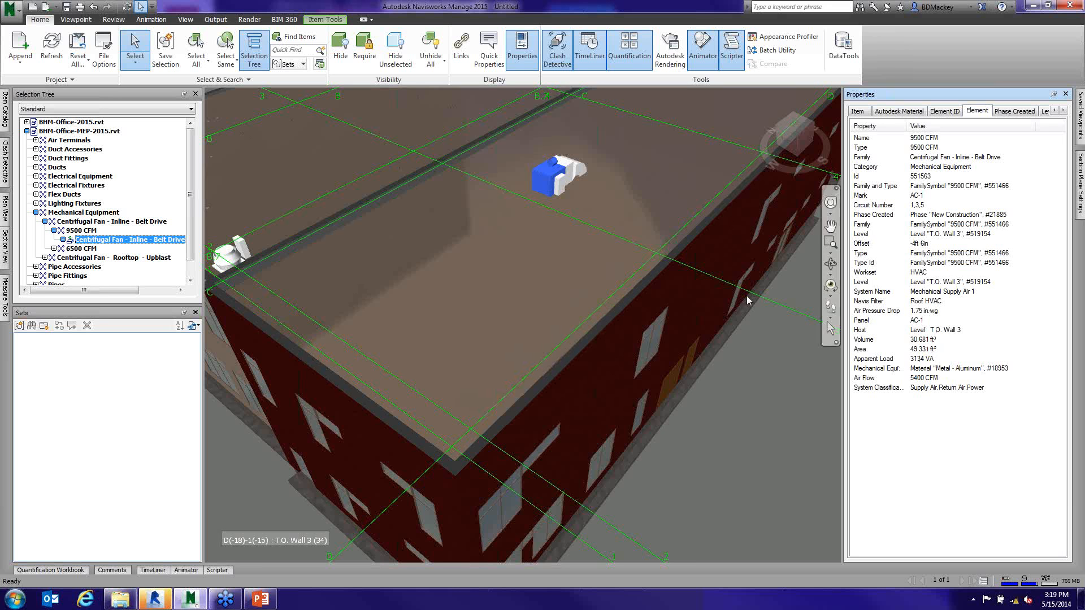
- Examine the Element properties of the long exterior wall and the narrow ground-floor window, and clear the selection
left_click(679, 275)
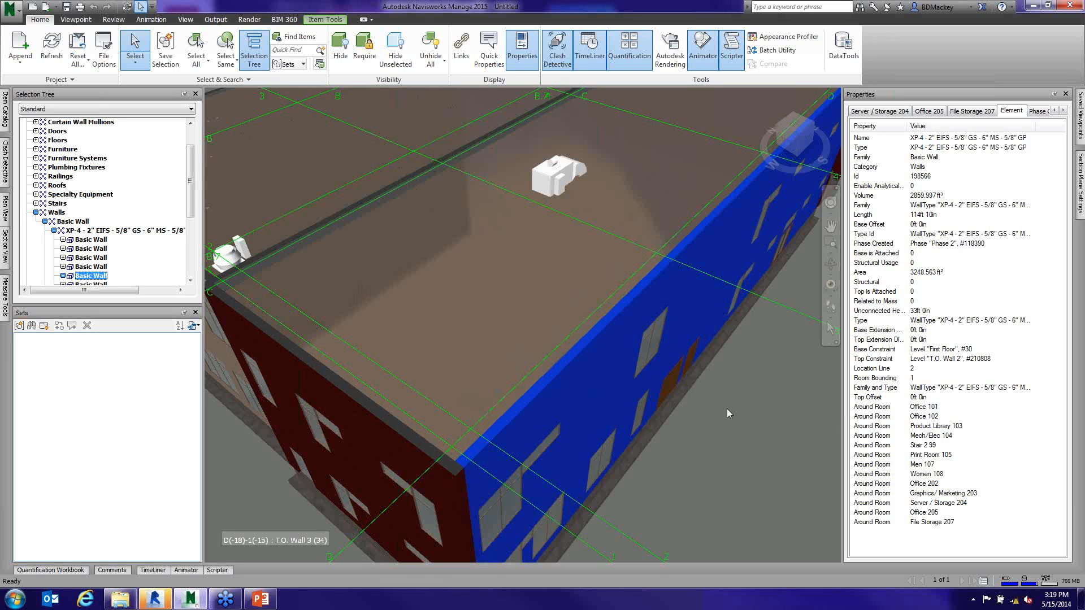
mouse_move(726, 409)
middle_mouse_down("shift")
mouse_move(719, 401)
mouse_move(810, 397)
middle_mouse_up("shift")
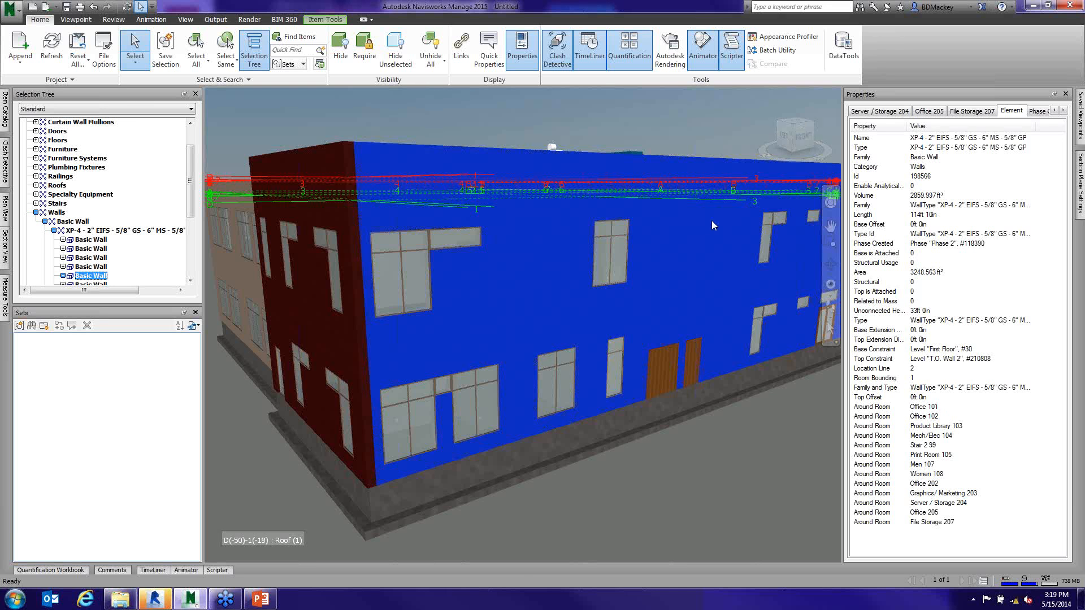
left_click(618, 355)
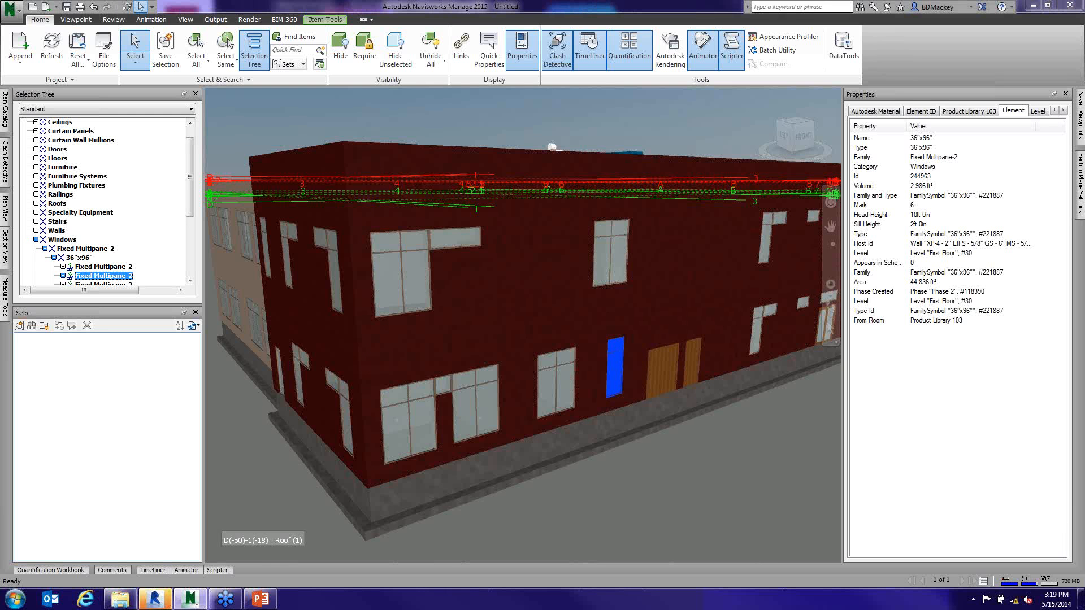
left_click(815, 442)
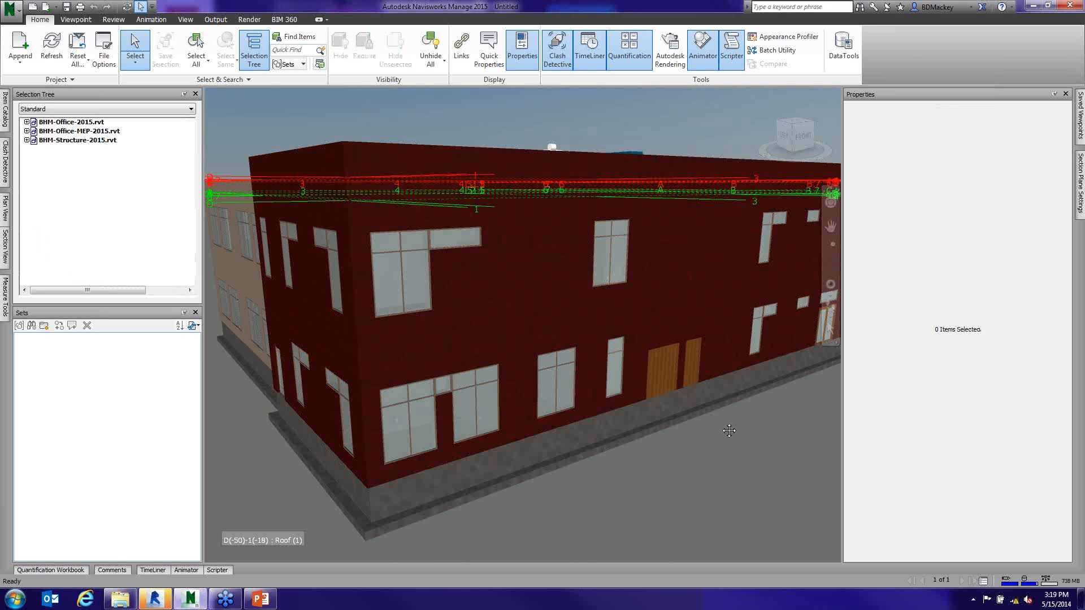
- Examine the available workspaces to load and the list of windows that can be shown or hidden
left_click_drag(729, 431, 660, 390)
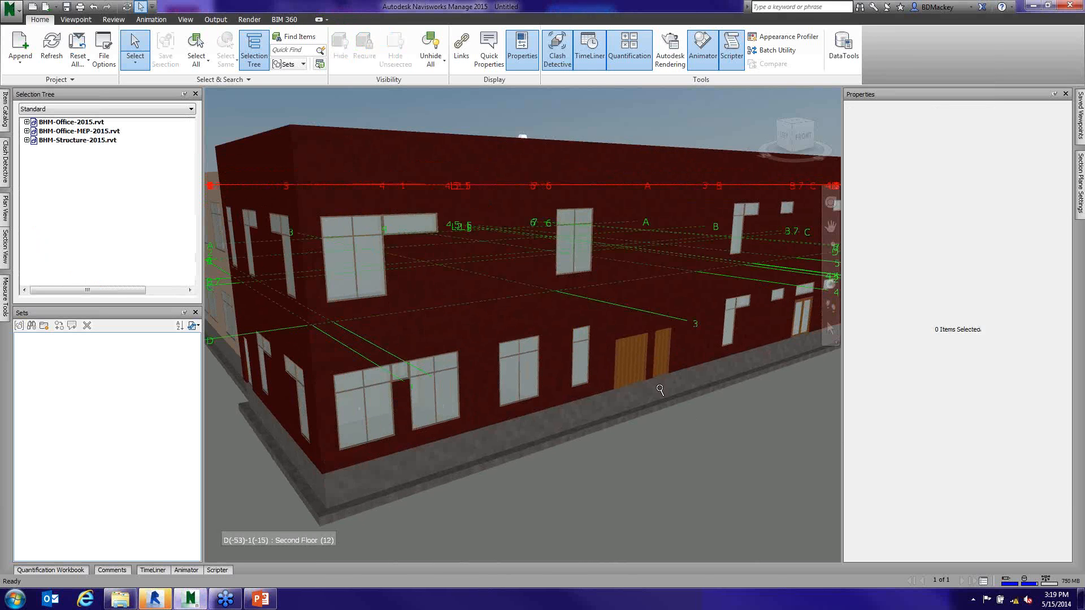
scroll(660, 390, "down", 5)
mouse_move(656, 382)
middle_mouse_down("shift")
mouse_move(669, 405)
mouse_move(706, 407)
middle_mouse_up("shift")
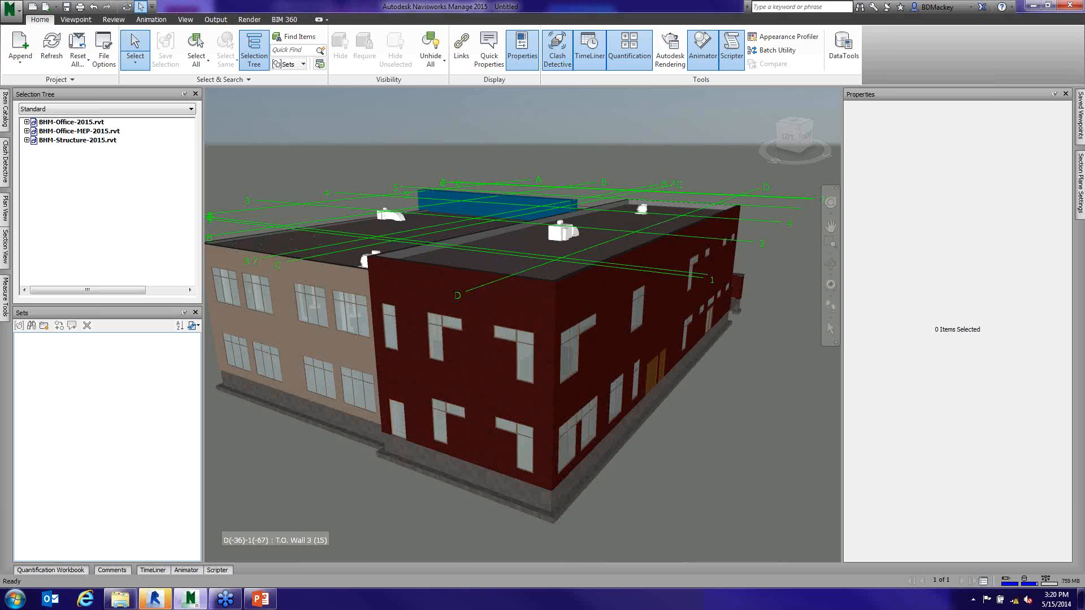
left_click(188, 22)
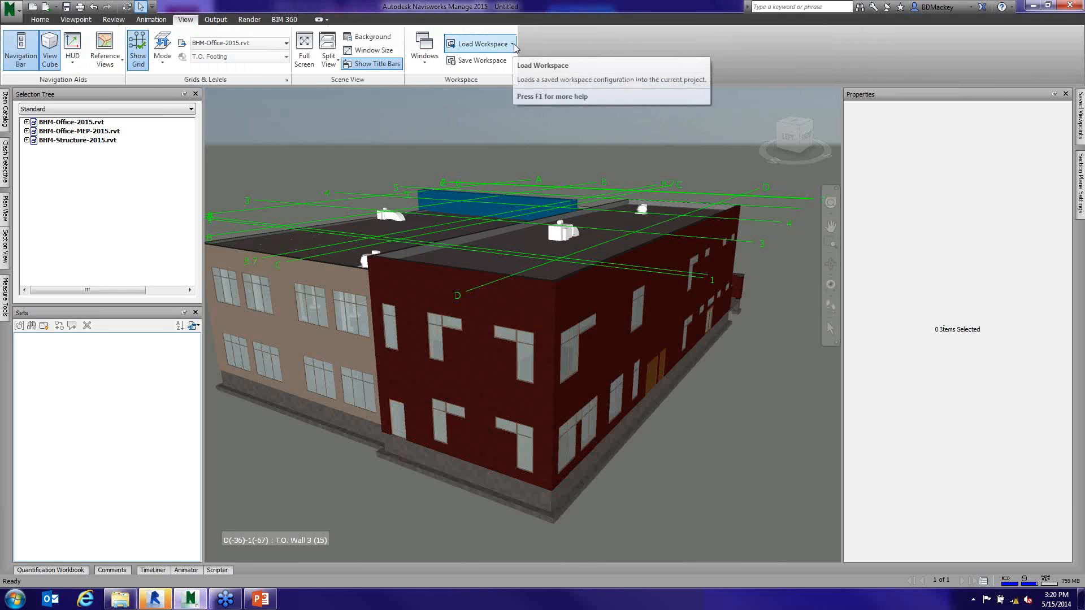
left_click(513, 44)
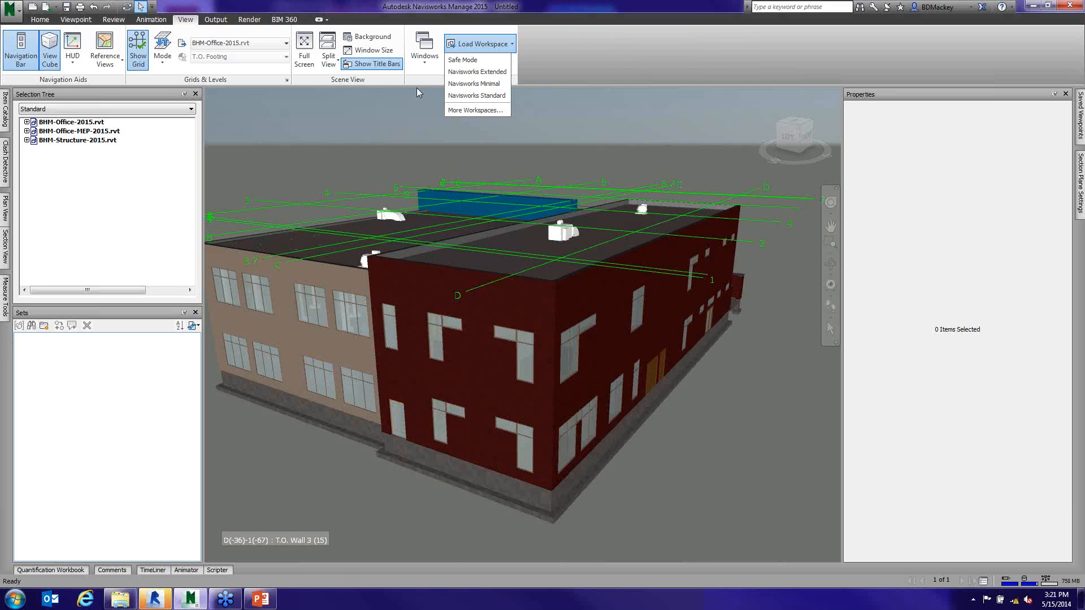
left_click(426, 66)
left_click(425, 66)
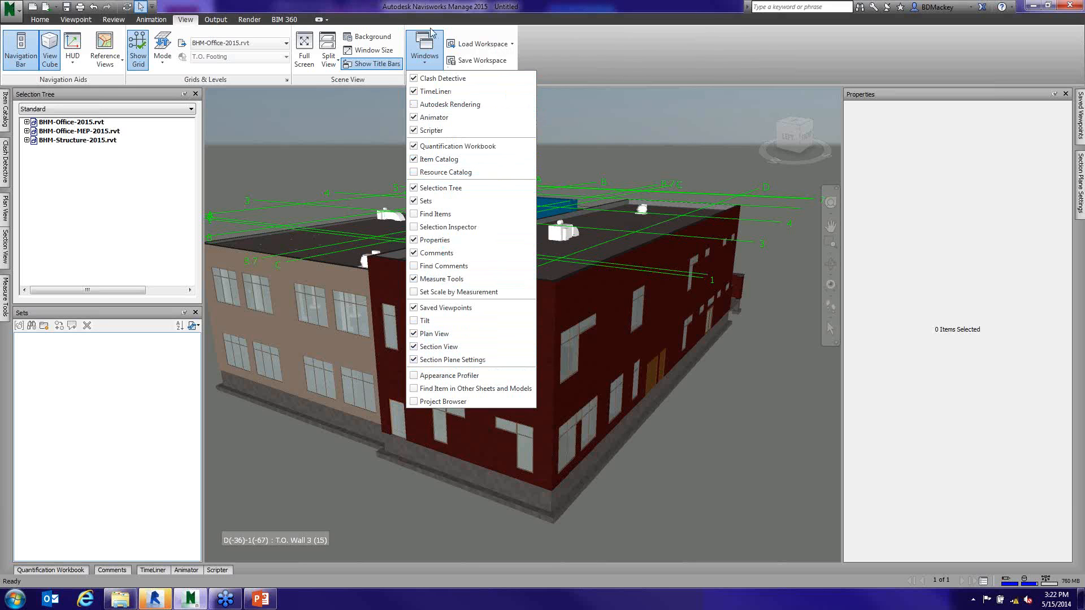
left_click(366, 145)
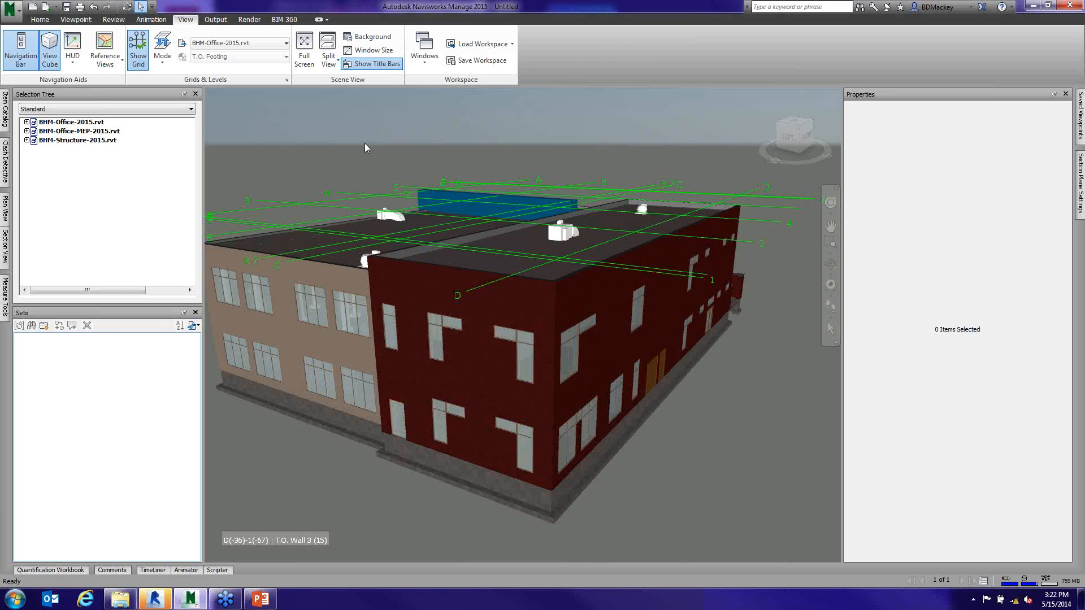
- Select the red end wall to examine its Element properties and clear the selection
left_click(419, 320)
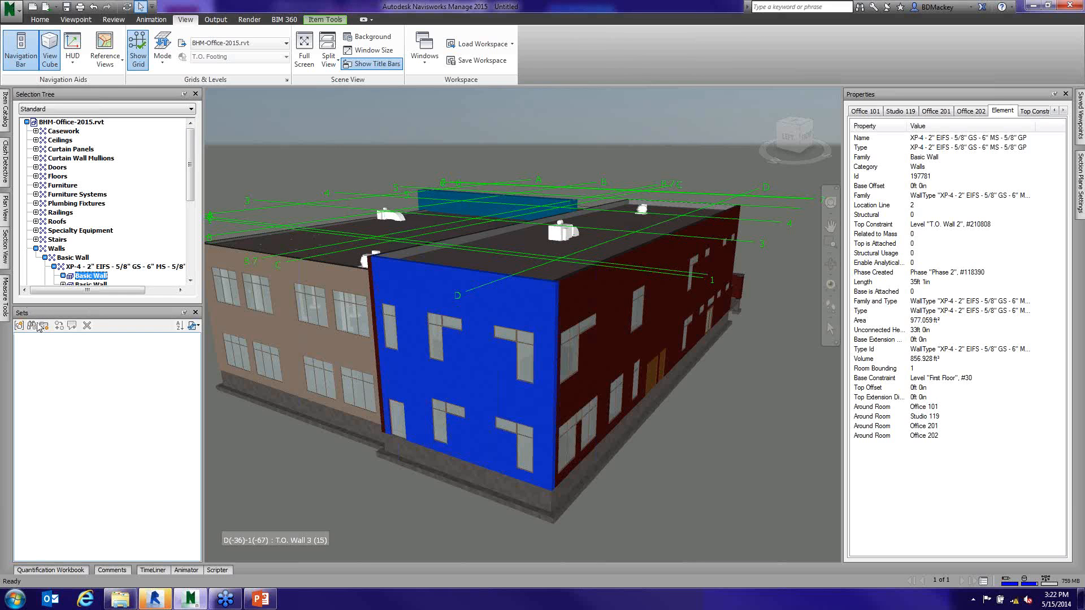
left_click(361, 456)
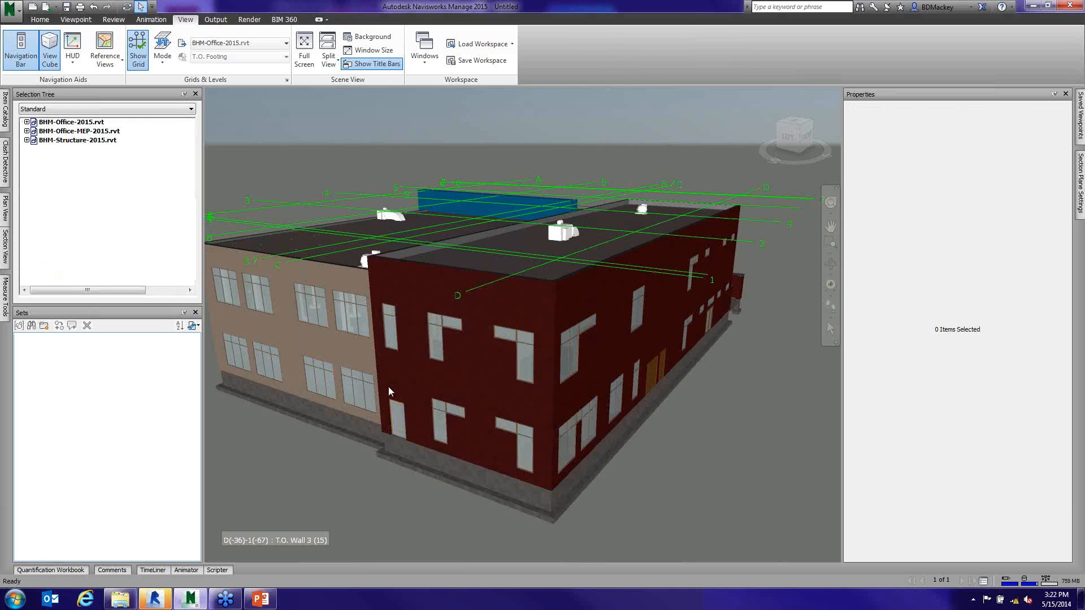
middle_click_drag(388, 388, 533, 450, "shift")
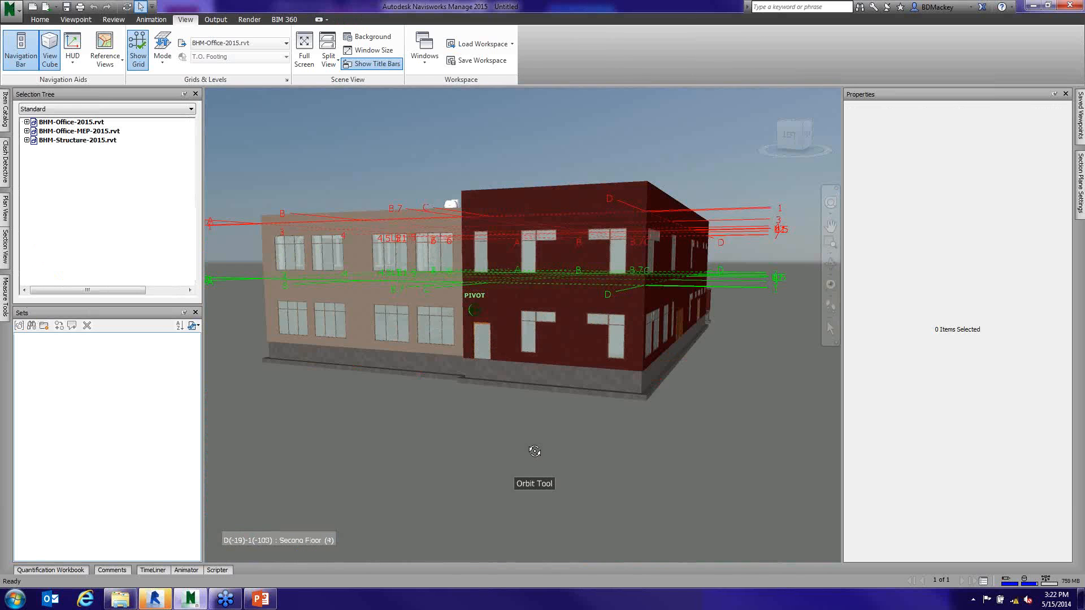
- Hide everything except the BHM-Structure-2015.rvt model and show its foundations from below
left_click(70, 142)
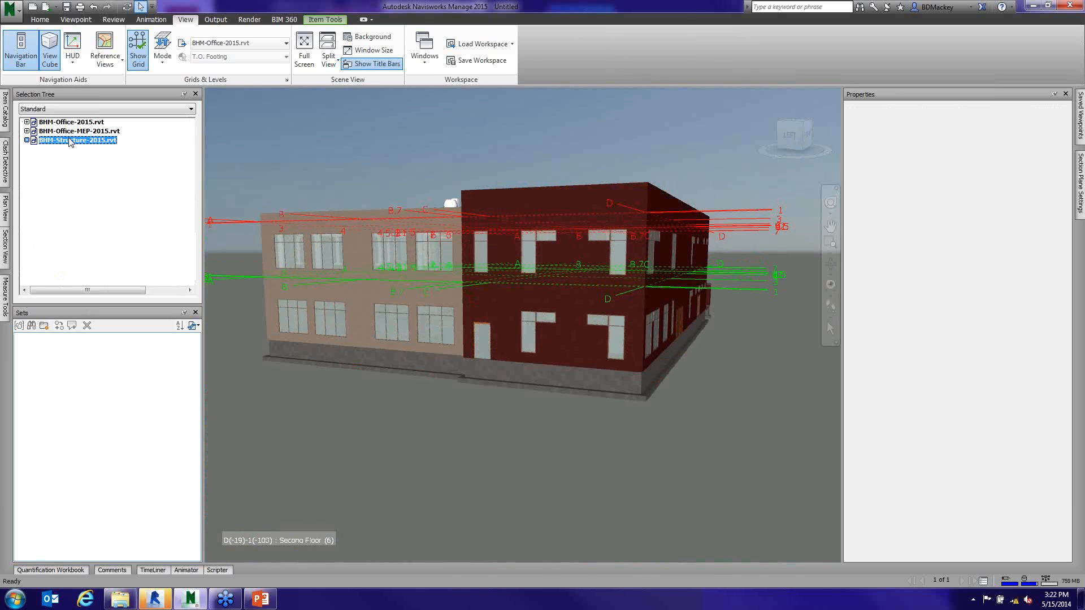
left_click(39, 20)
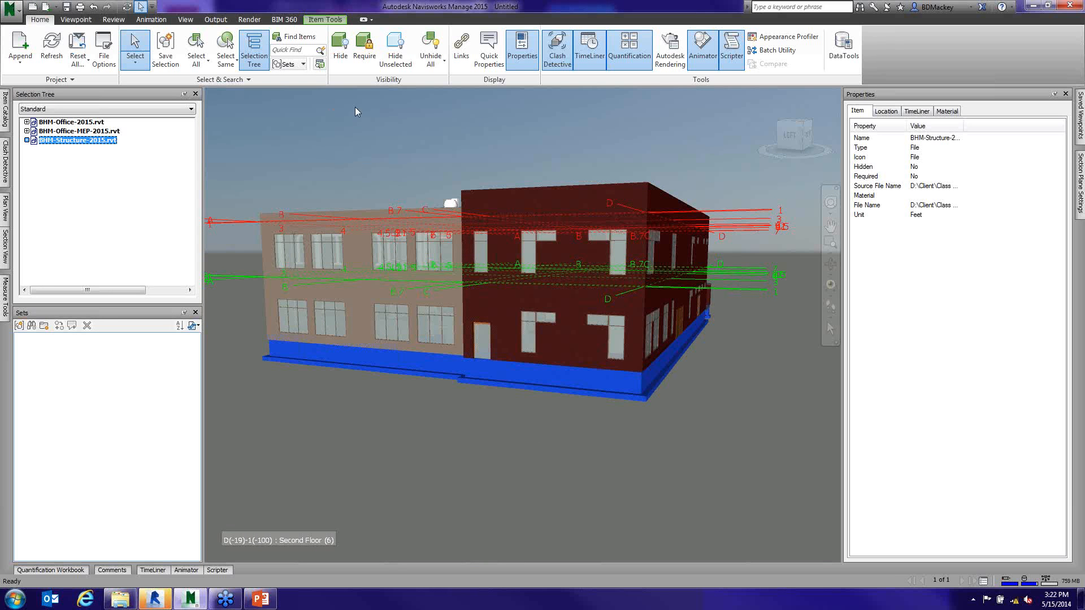
left_click(395, 51)
left_click(539, 409)
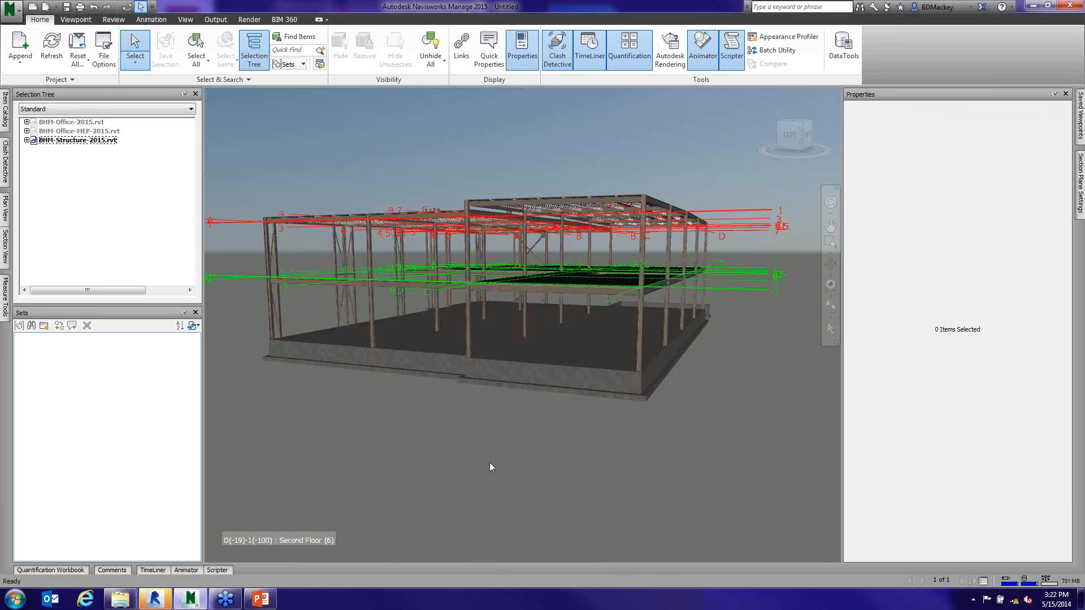
middle_click_drag(490, 463, 382, 185, "shift")
left_click(408, 168)
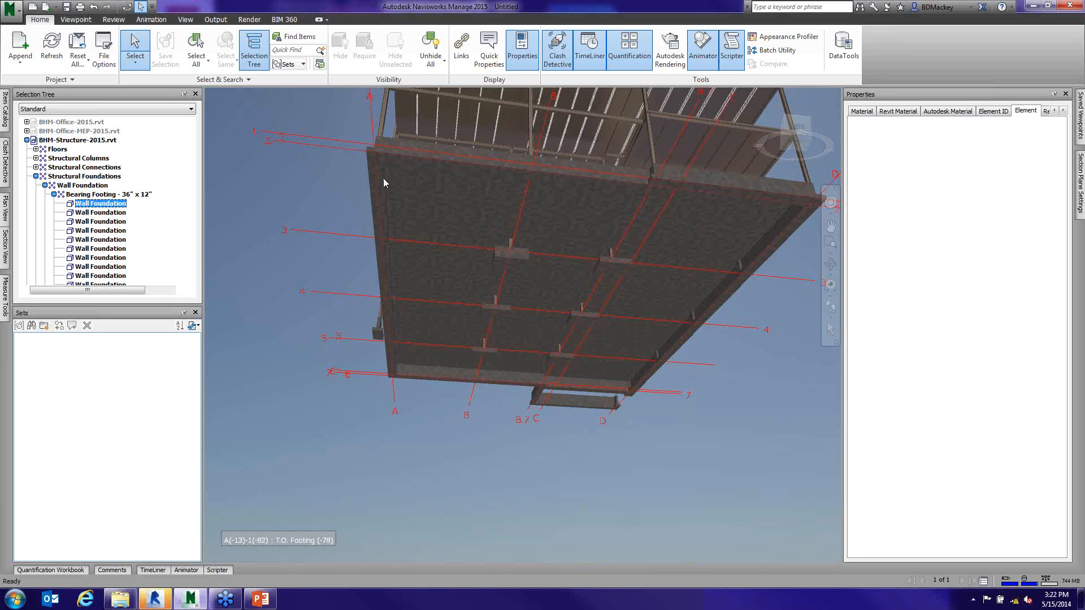
left_click(423, 164, "ctrl")
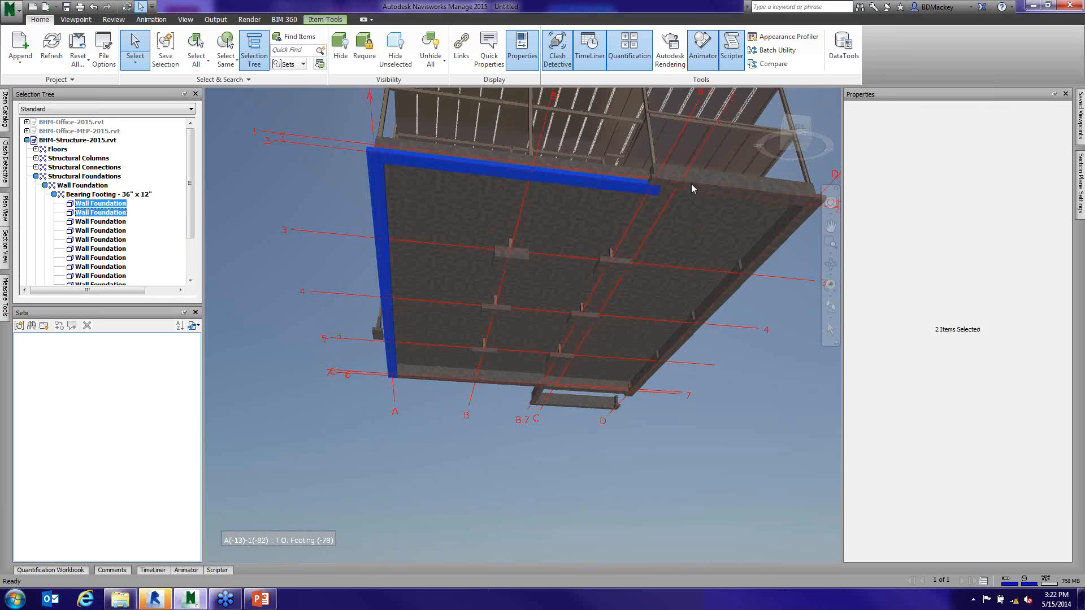
left_click(691, 185, "ctrl")
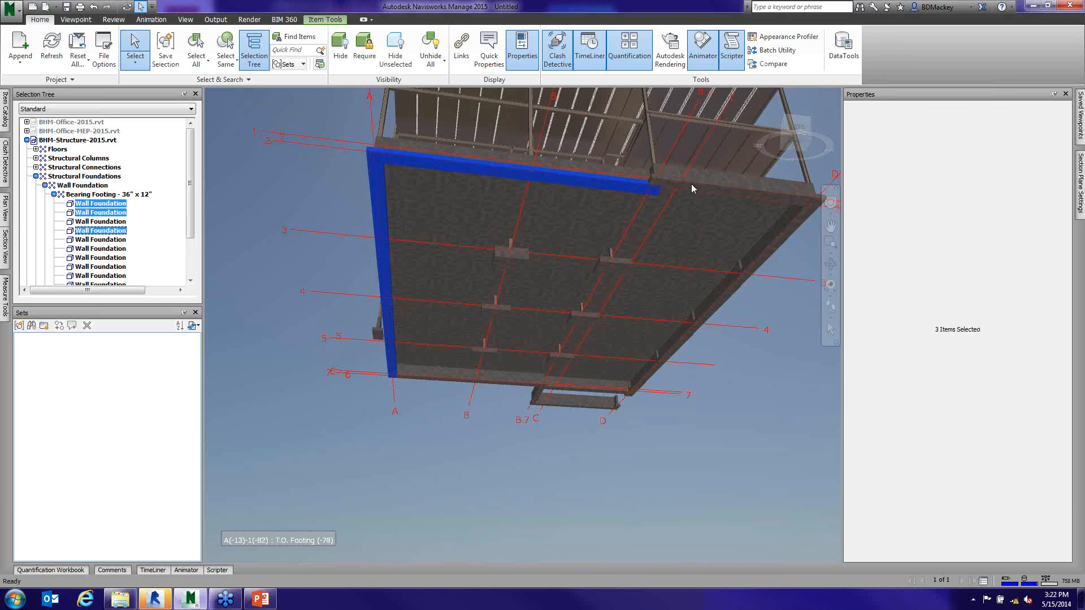
left_click(789, 234, "ctrl")
left_click(662, 185, "ctrl")
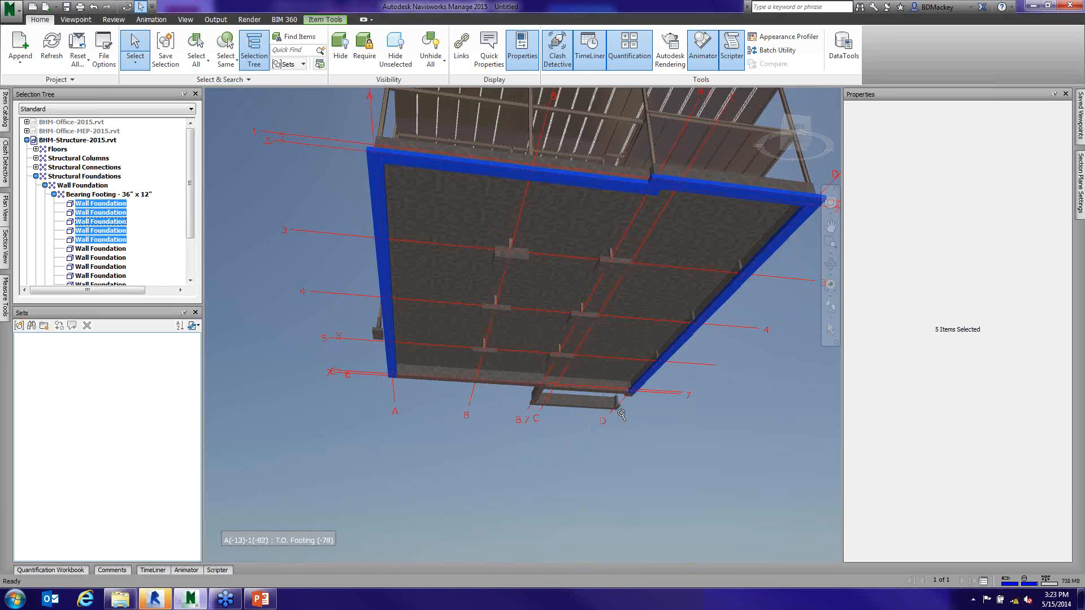
scroll(622, 415, "up", 3)
scroll(619, 412, "down", 3)
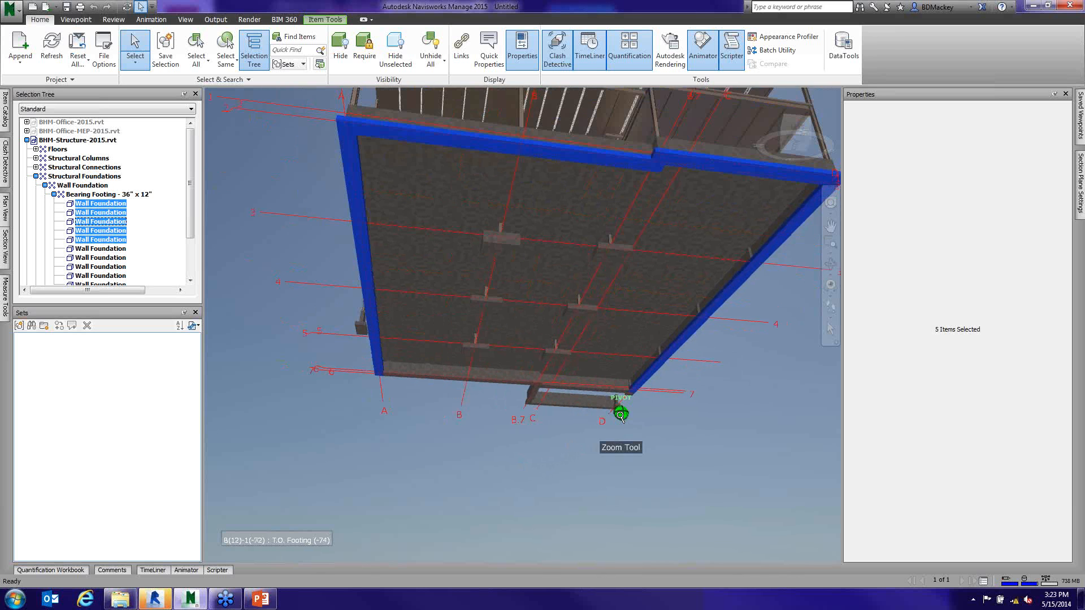
left_click(653, 373)
left_click(659, 376)
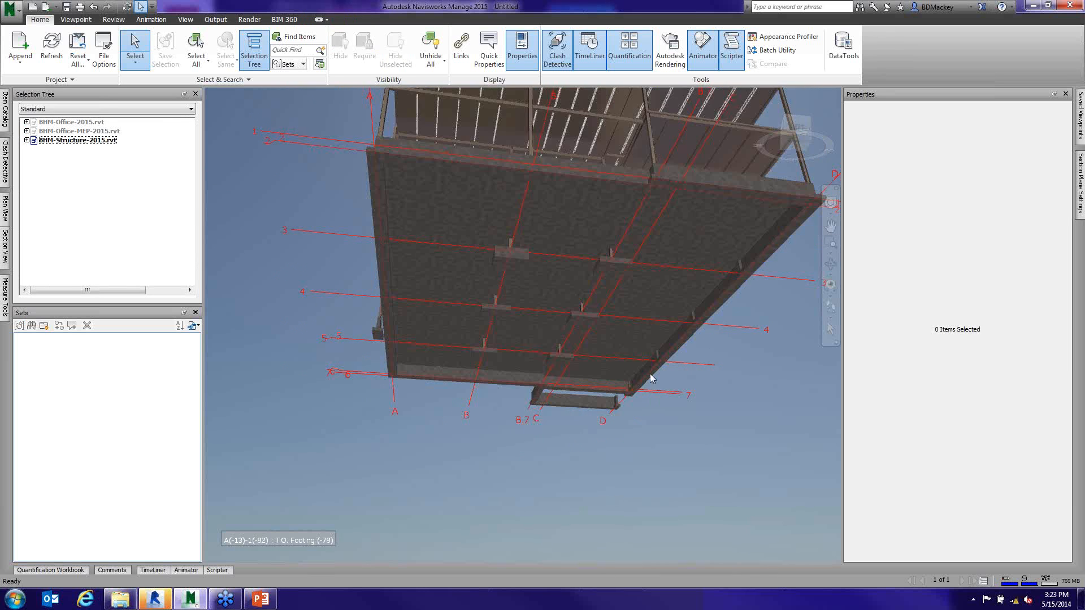
- Select the four wall foundations along grids 1 and D and save them as the selection set "Foundatoins Pour 1"
left_click(758, 191, "ctrl")
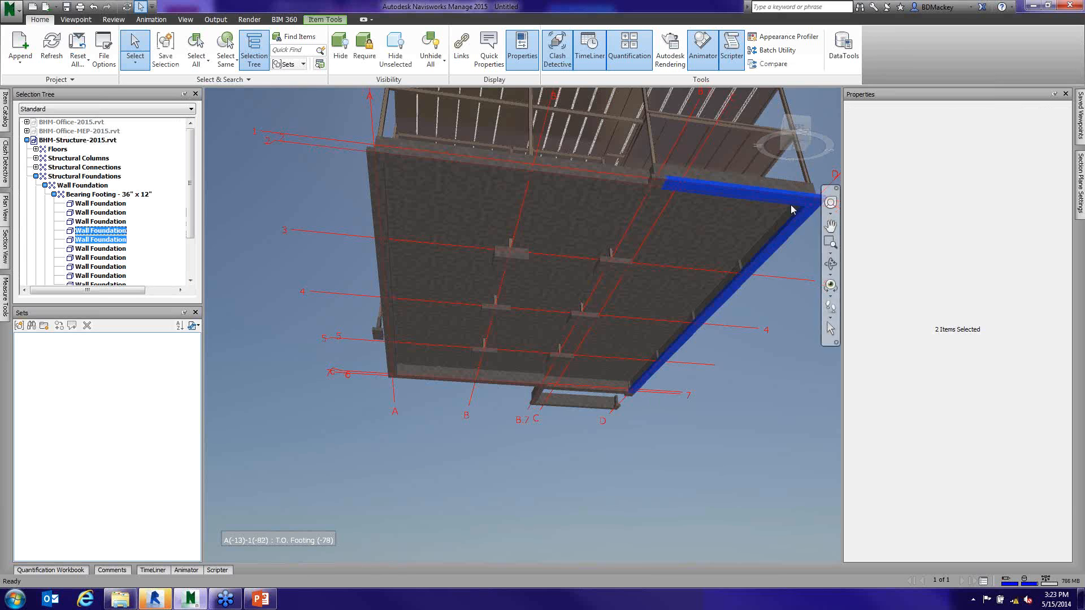
left_click(656, 184, "ctrl")
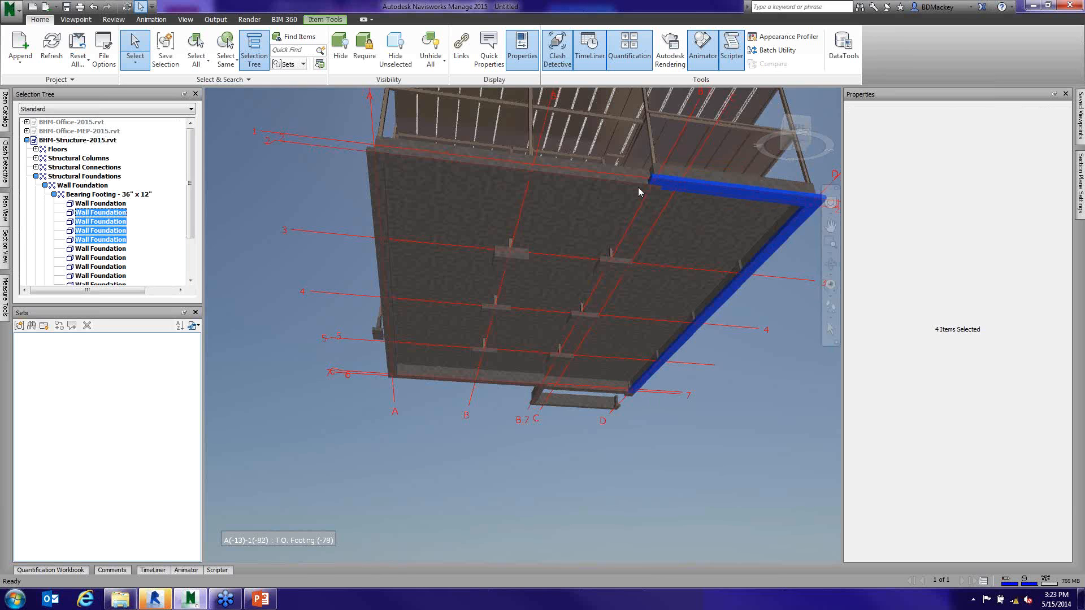
left_click(639, 188, "ctrl")
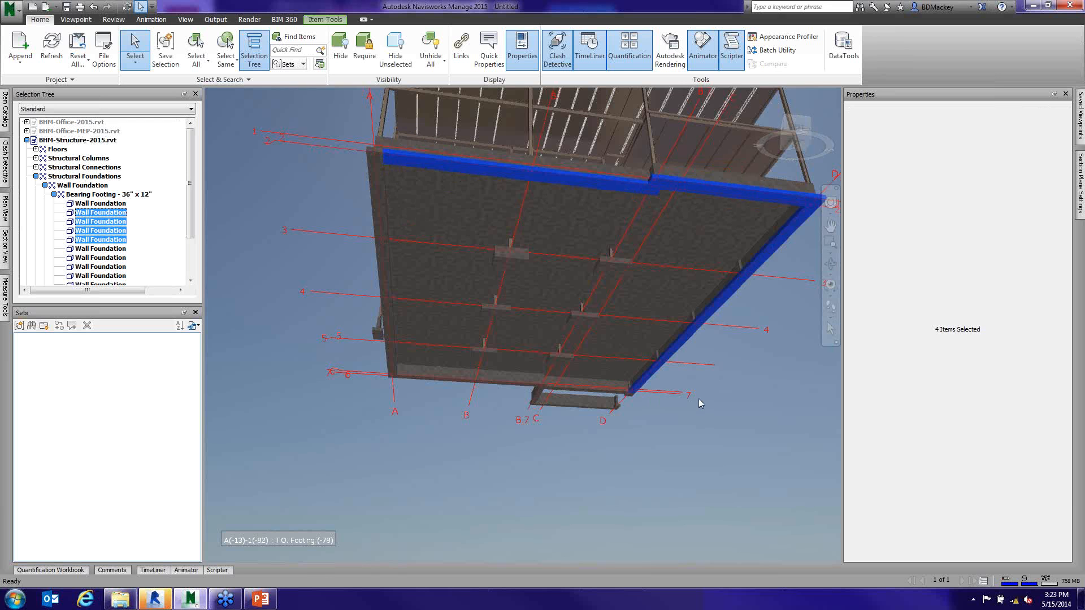
left_click(20, 327)
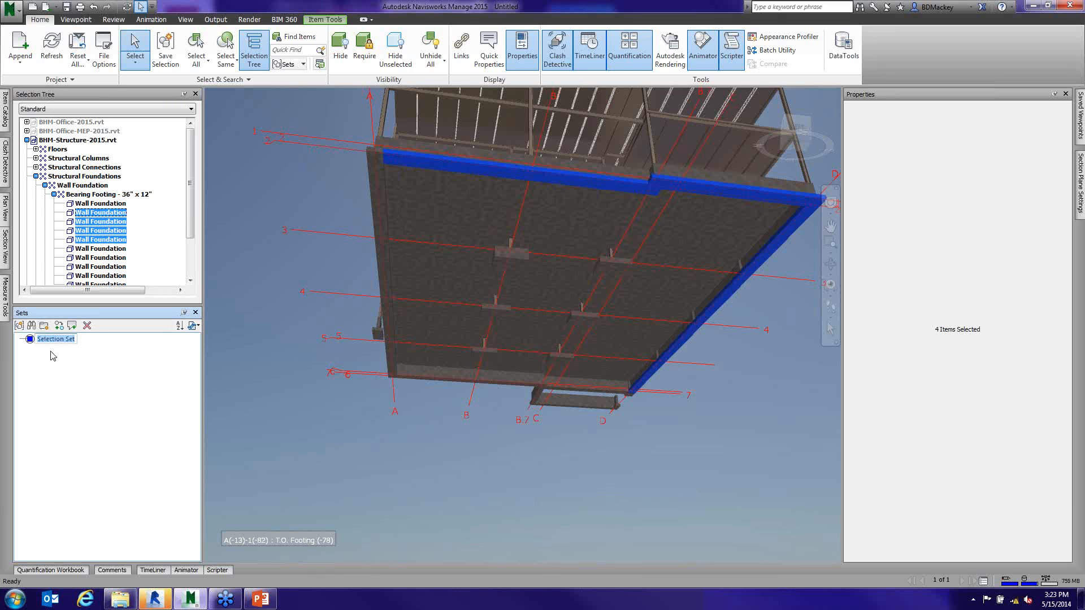
type("Foundatoins Pour 1")
key("Return")
- Select the remaining perimeter wall foundations along grids A and 7, including the small projection between grids B.7 and D
left_click(376, 209)
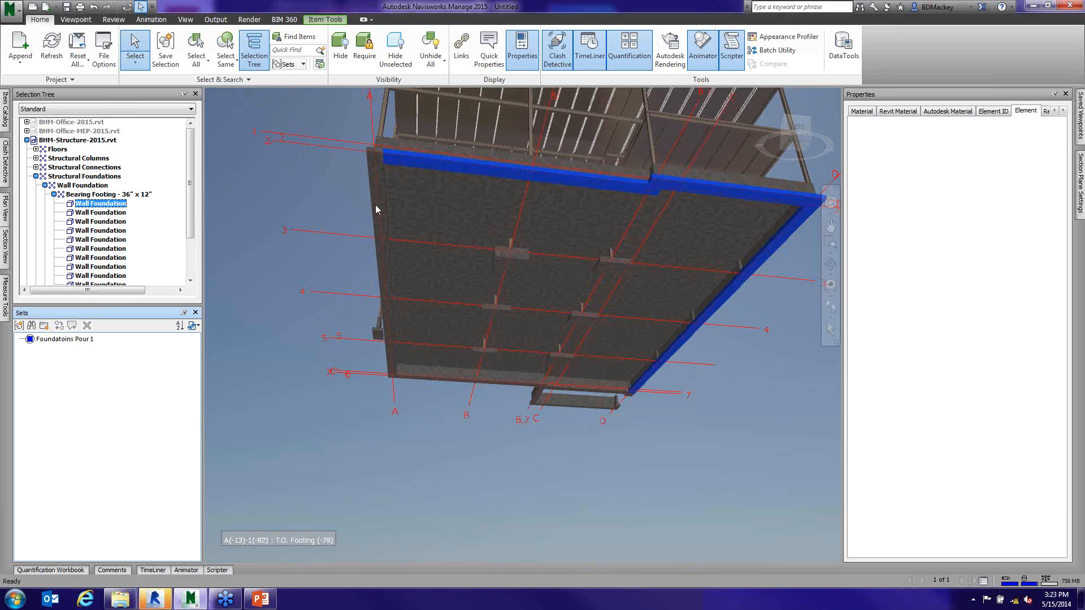
left_click(410, 371, "ctrl")
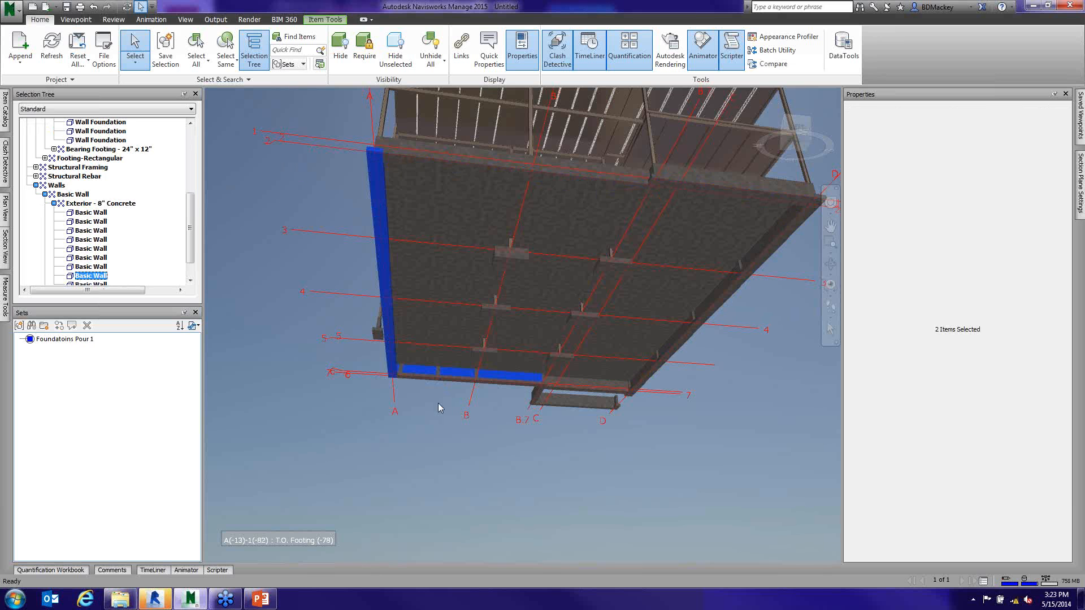
left_click(438, 403)
left_click(429, 379)
left_click(391, 342, "ctrl")
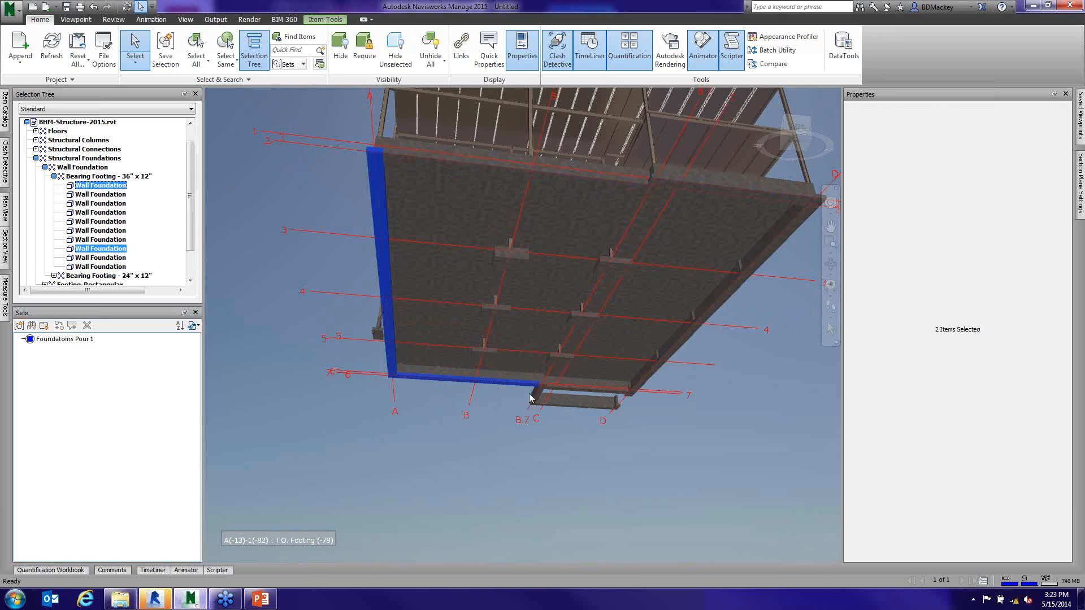
left_click(531, 396, "ctrl")
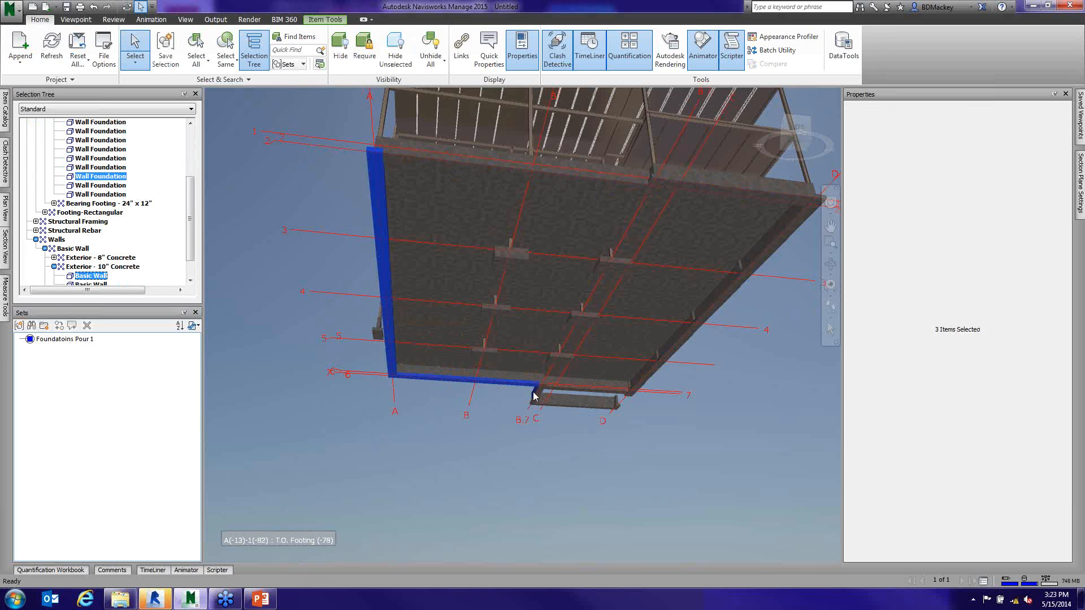
left_click(535, 398, "ctrl")
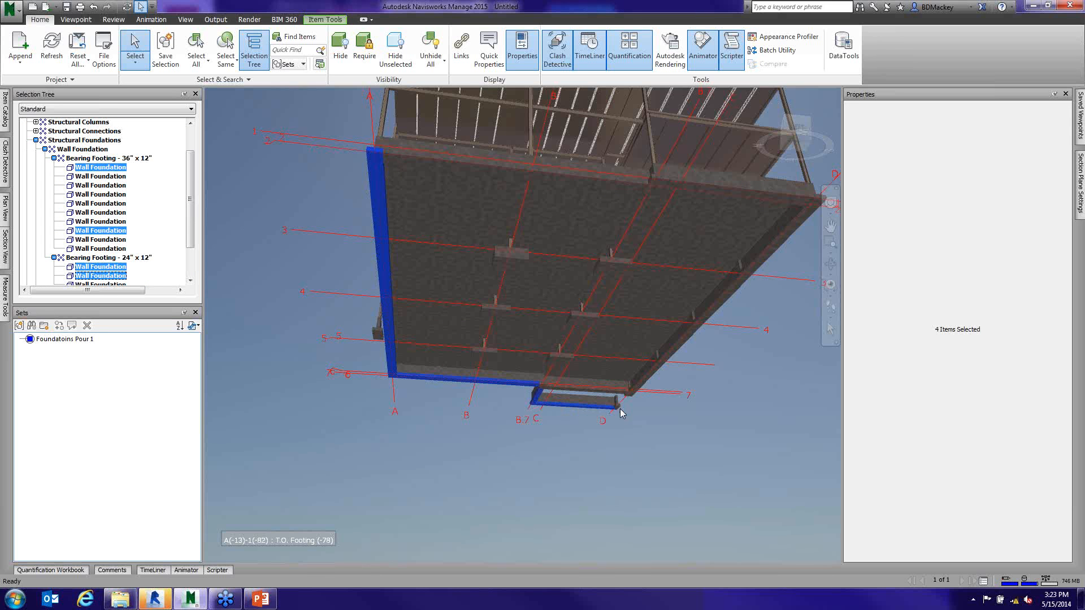
left_click(558, 390, "ctrl")
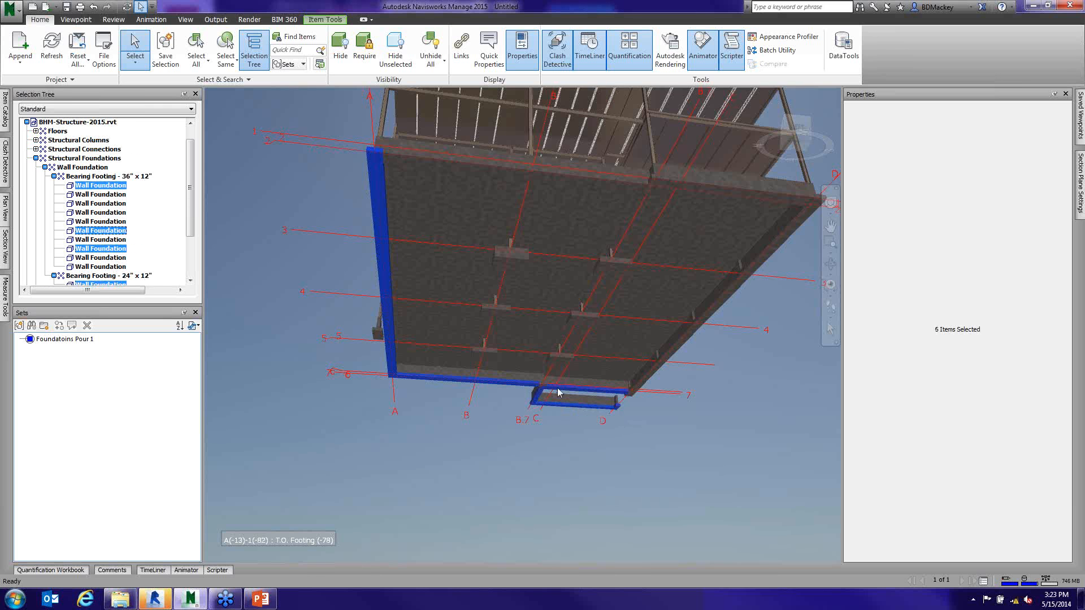
scroll(558, 392, "up", 5)
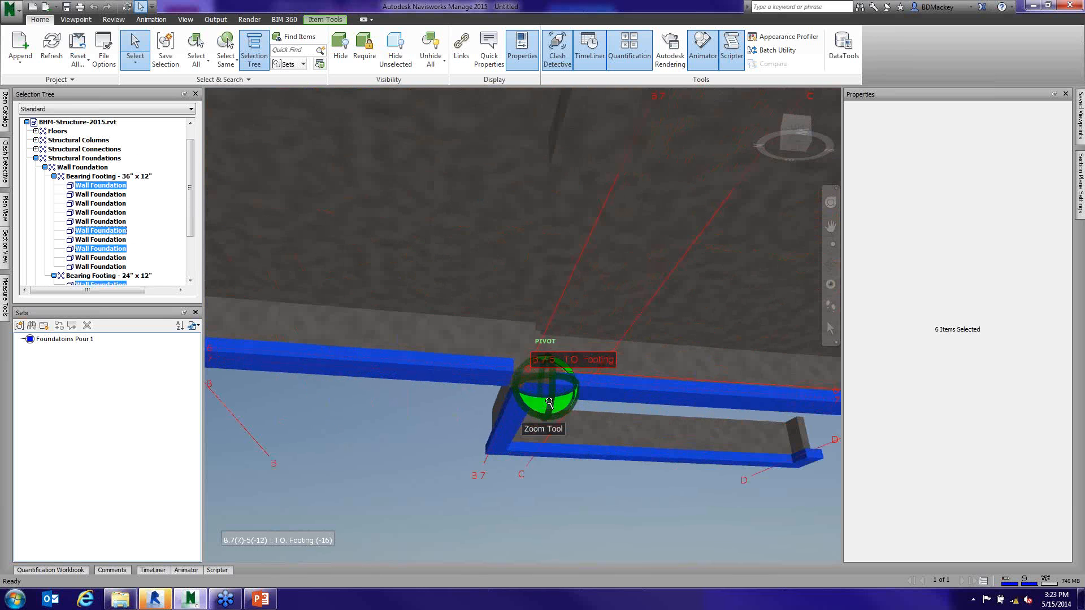
left_click(532, 372, "ctrl")
middle_click_drag(645, 423, 564, 327)
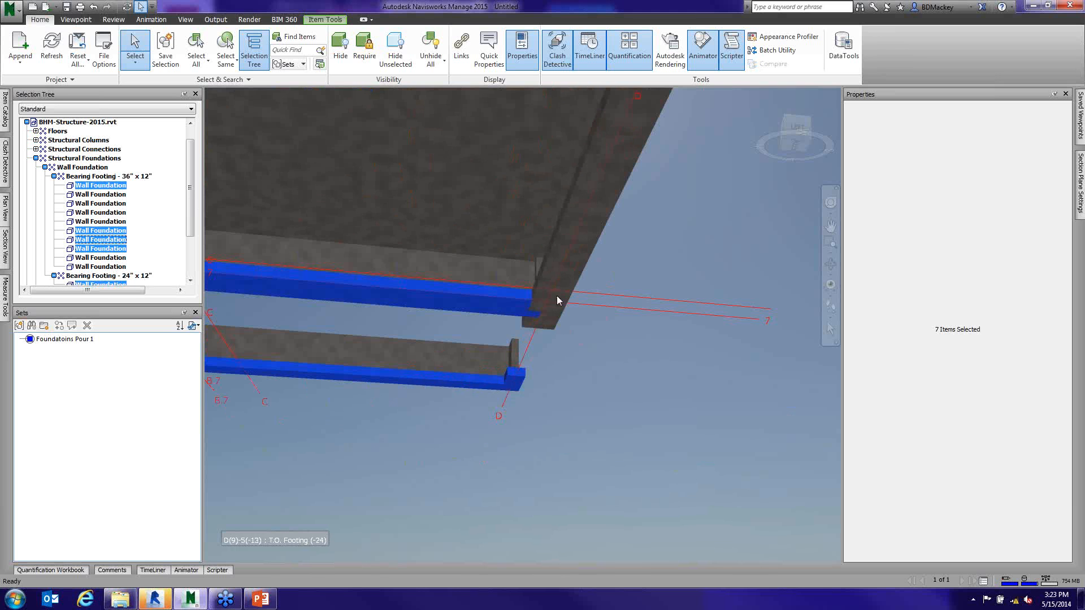
scroll(557, 297, "down", 3)
left_click(554, 316, "ctrl")
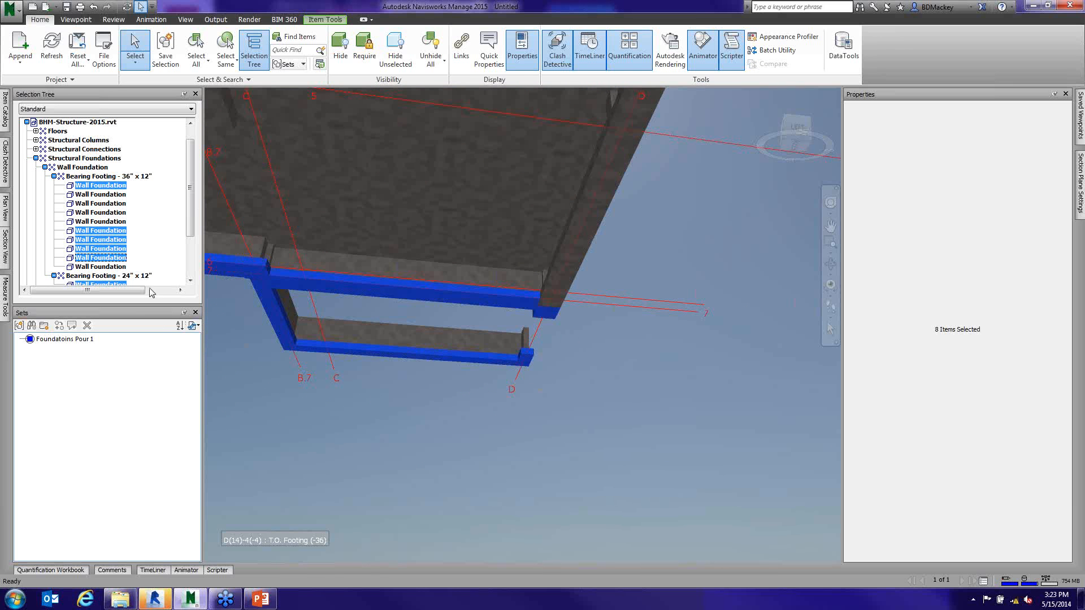
- Save the selected foundations as the selection set "Fountaions Pour 2" and clear the selection
left_click(19, 326)
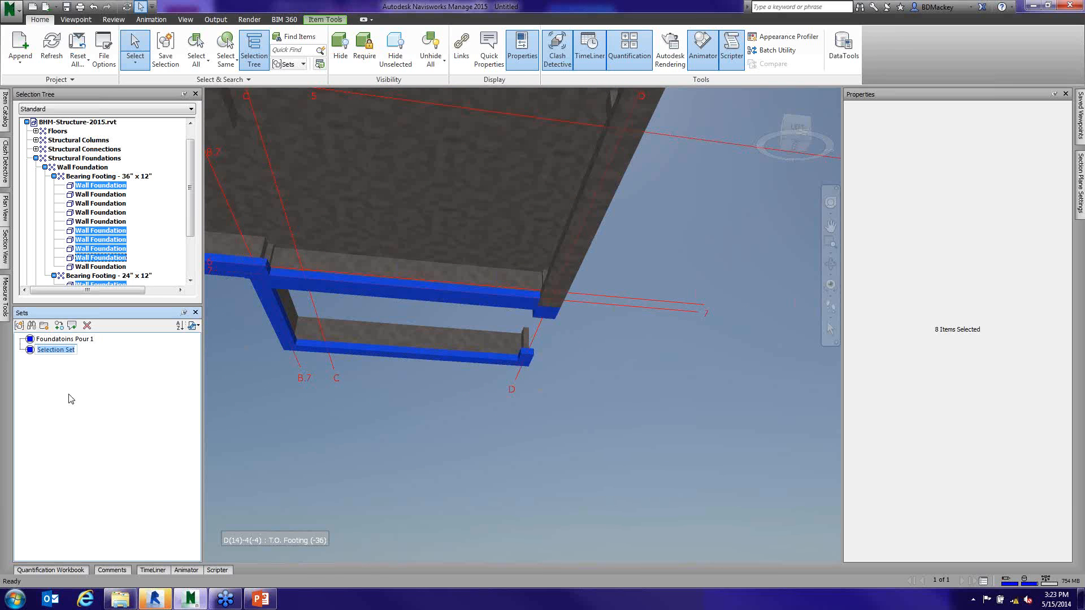
type("Fountaino Pour 2")
left_click(66, 350)
key("BackSpace")
key("BackSpace")
type("on")
key("BackSpace")
key("BackSpace")
type("ons")
left_click(272, 394)
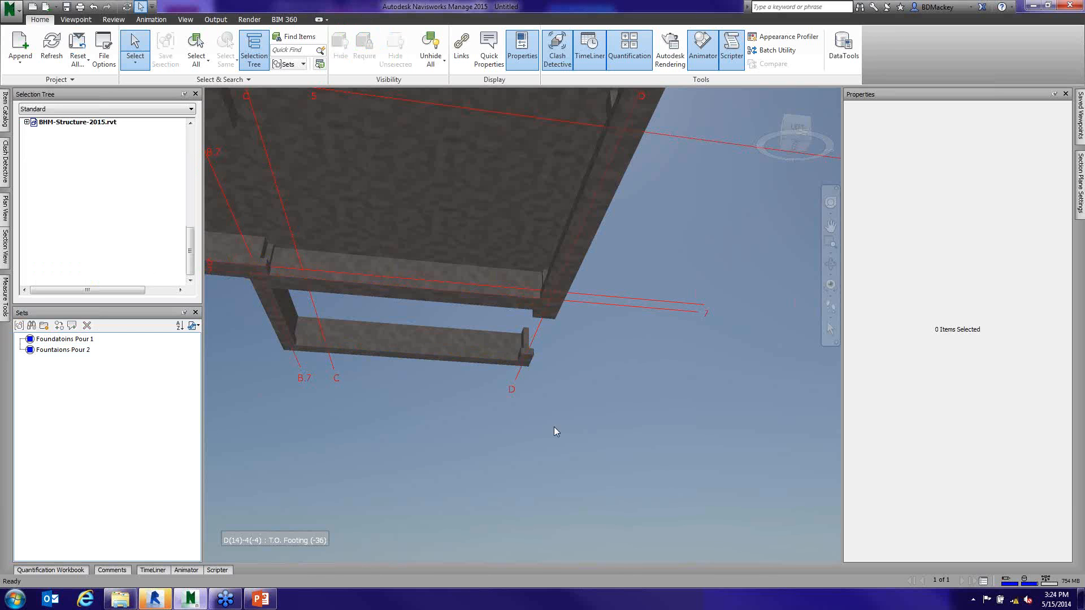
- Check which foundations each of the two saved pour sets selects, and clear the selection
scroll(571, 369, "down", 3)
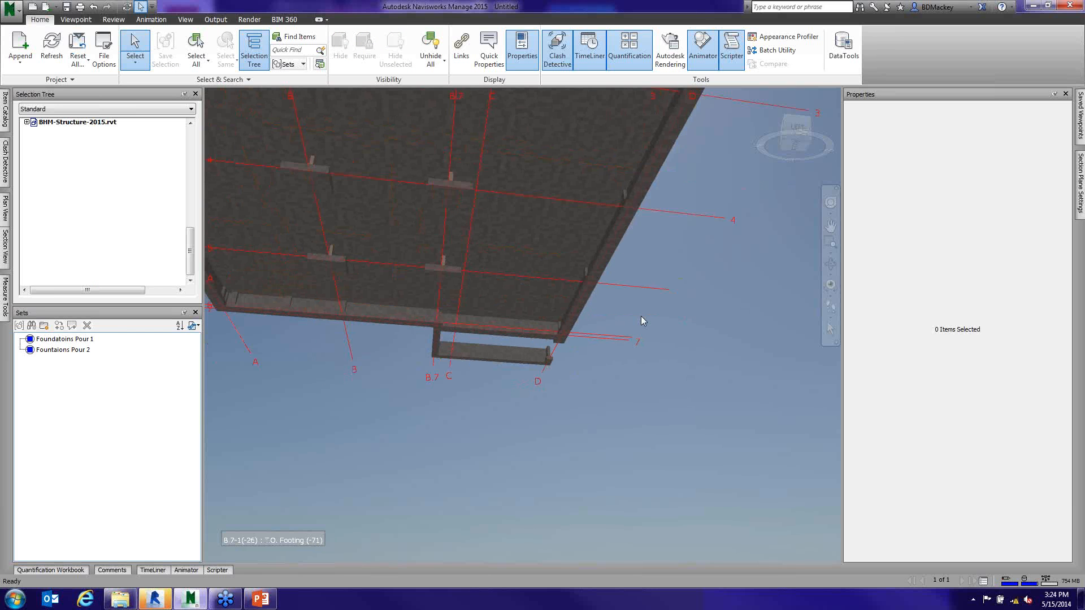
middle_click_drag(641, 316, 721, 338)
left_click(81, 340)
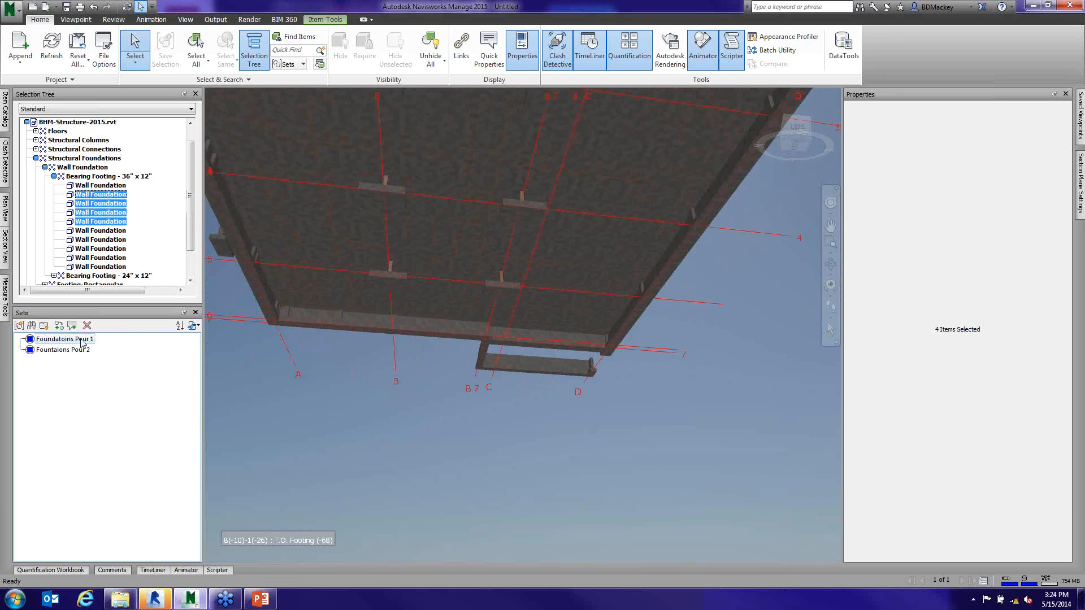
scroll(647, 293, "down", 5)
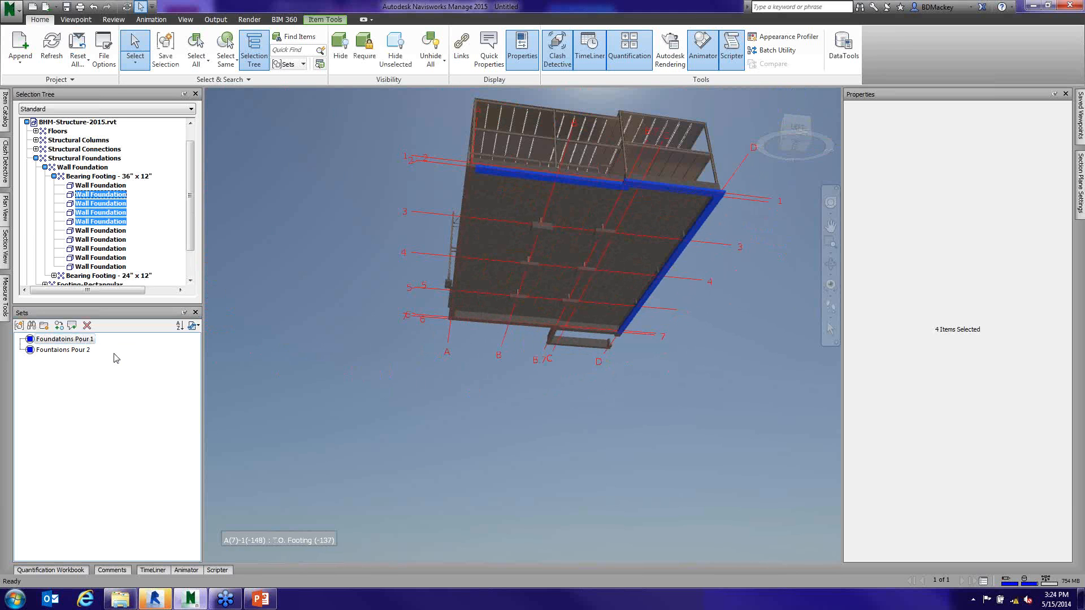
left_click(79, 351)
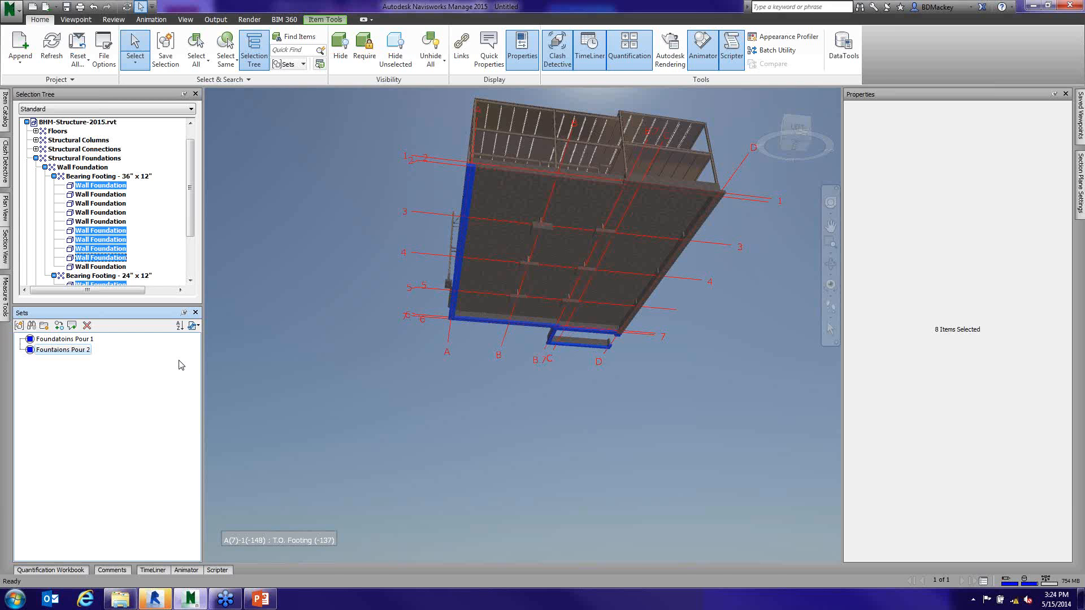
left_click(301, 262)
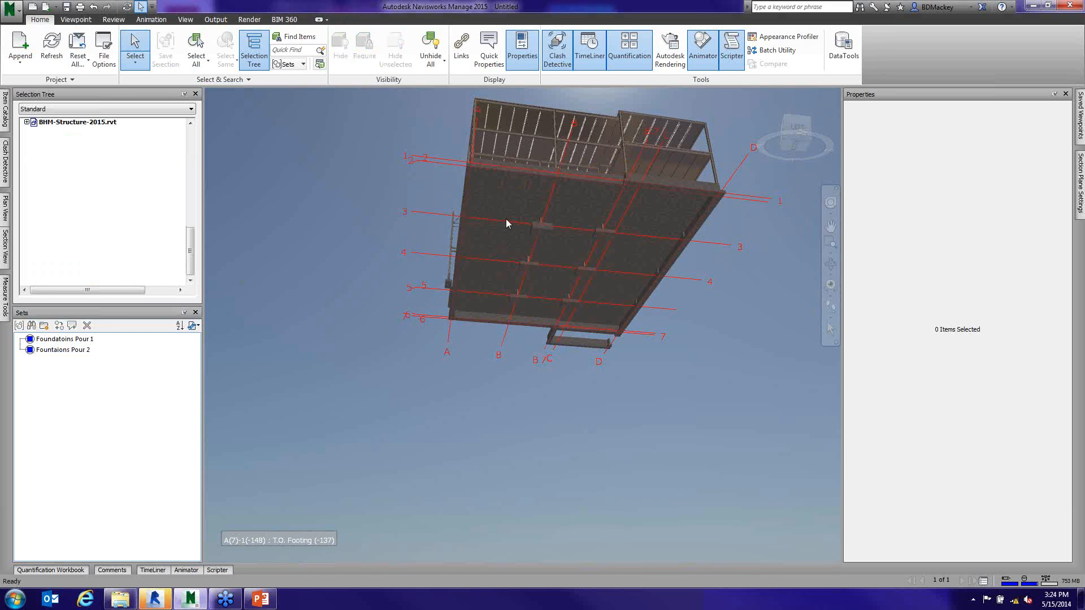
- Examine the property categories and Element values of the 96" x 72" x 36" rectangular footing on grid 3, and clear the selection
left_click(549, 232)
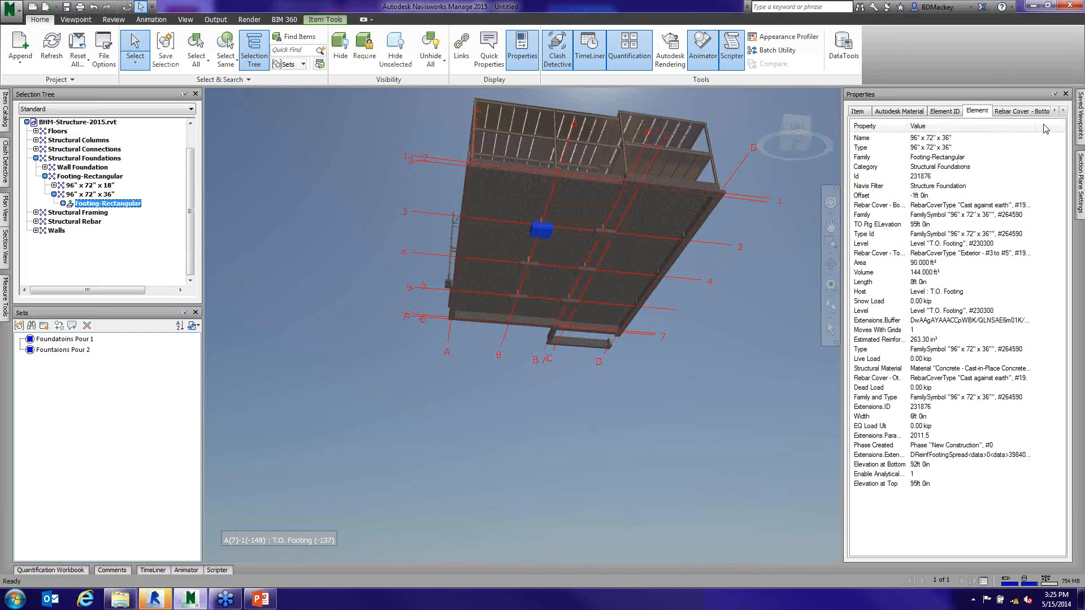
left_click(1064, 111)
left_click(1063, 111)
left_click(1064, 112)
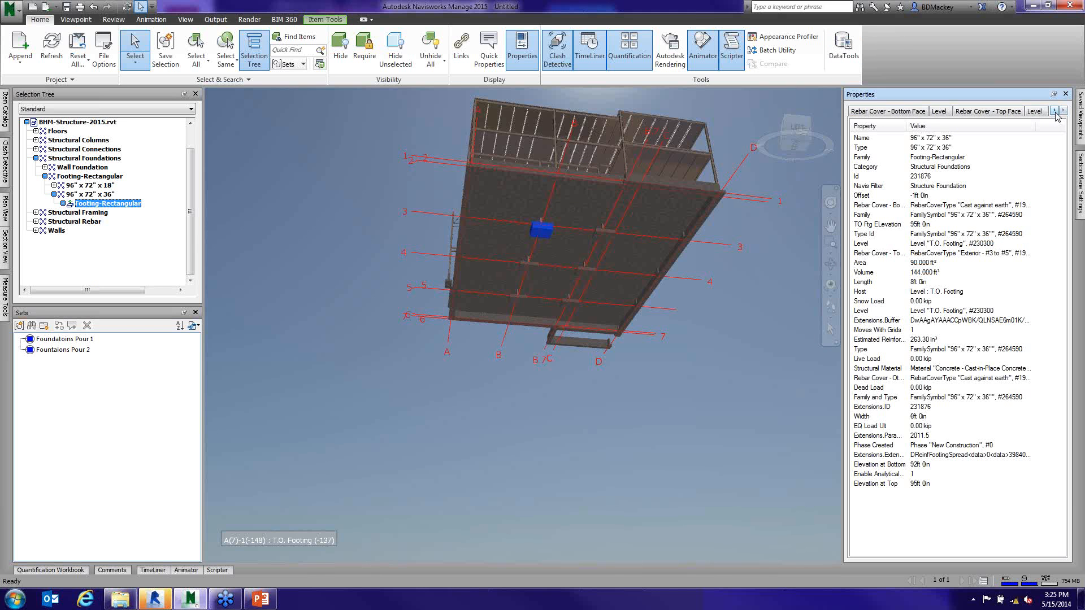
left_click(1054, 111)
left_click(1054, 111)
left_click(1055, 112)
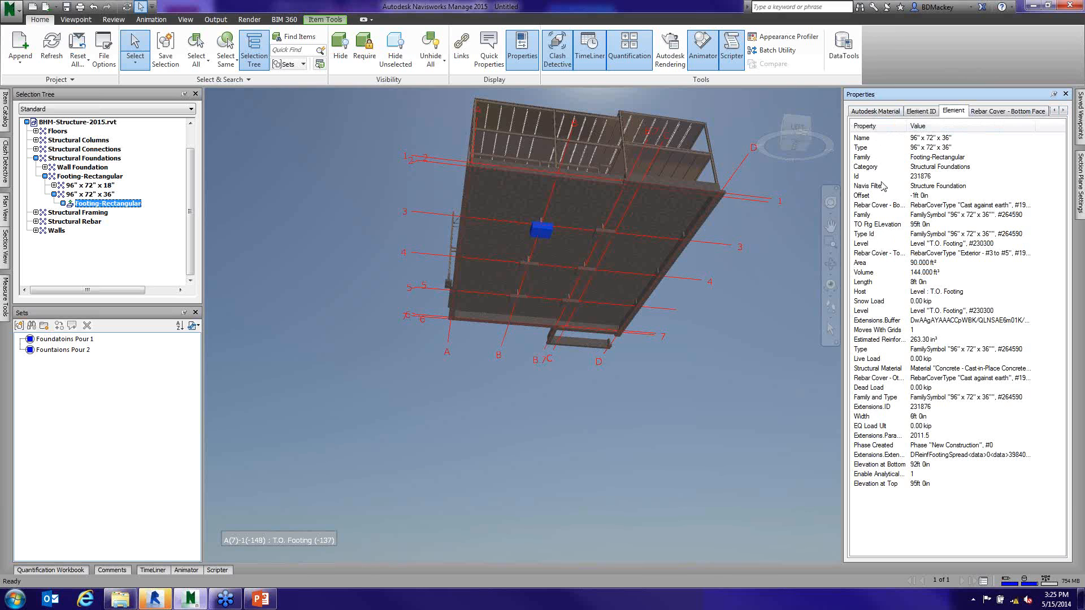
left_click(869, 168)
left_click(165, 571)
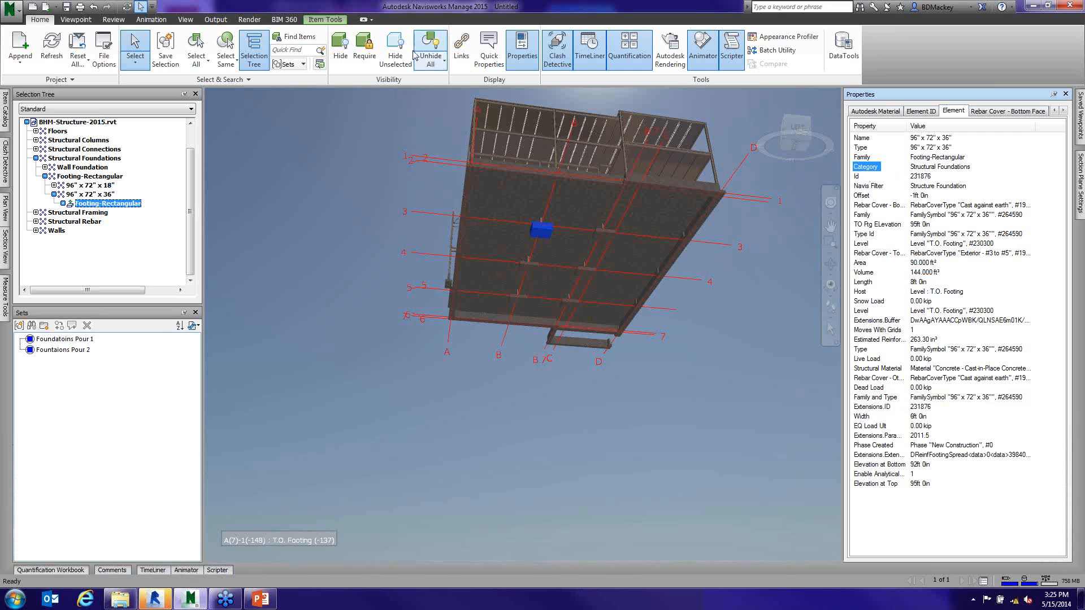
left_click(359, 145)
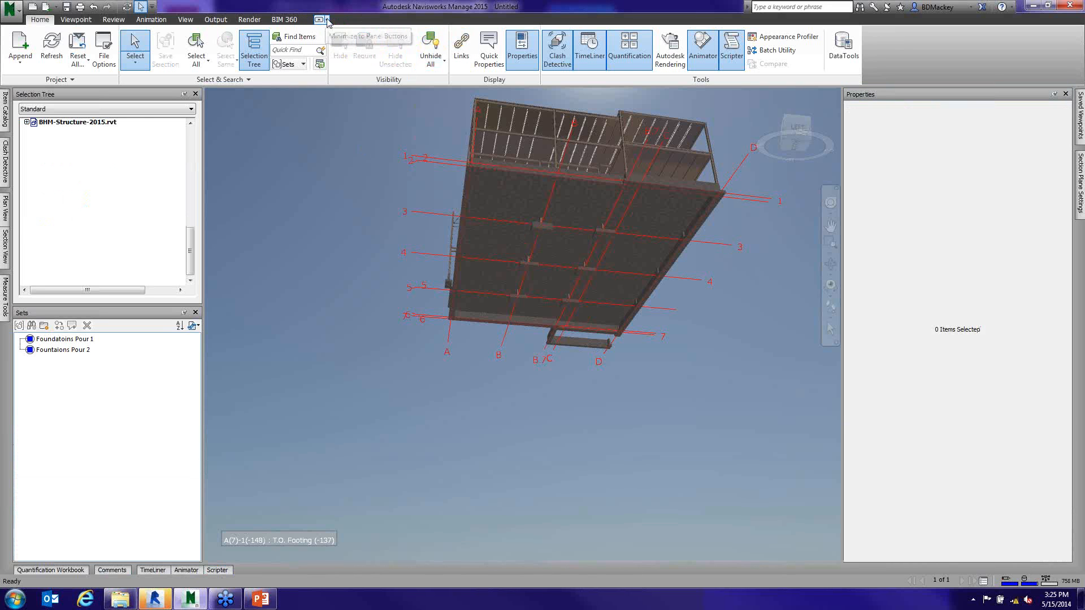
- Show the Find Items window and dock it across the full width below the model view
left_click(77, 19)
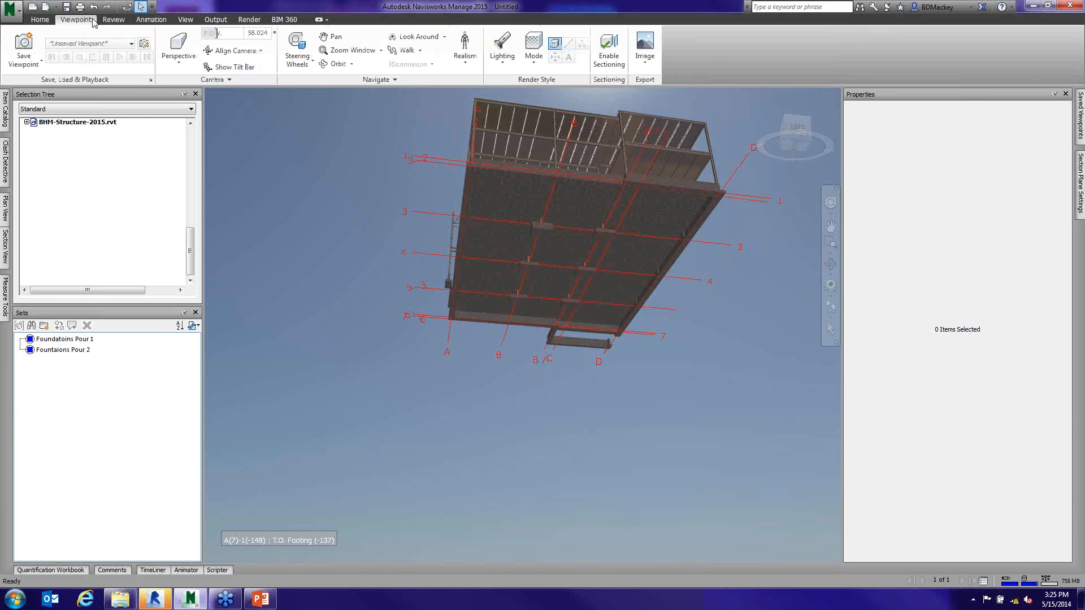
left_click(185, 20)
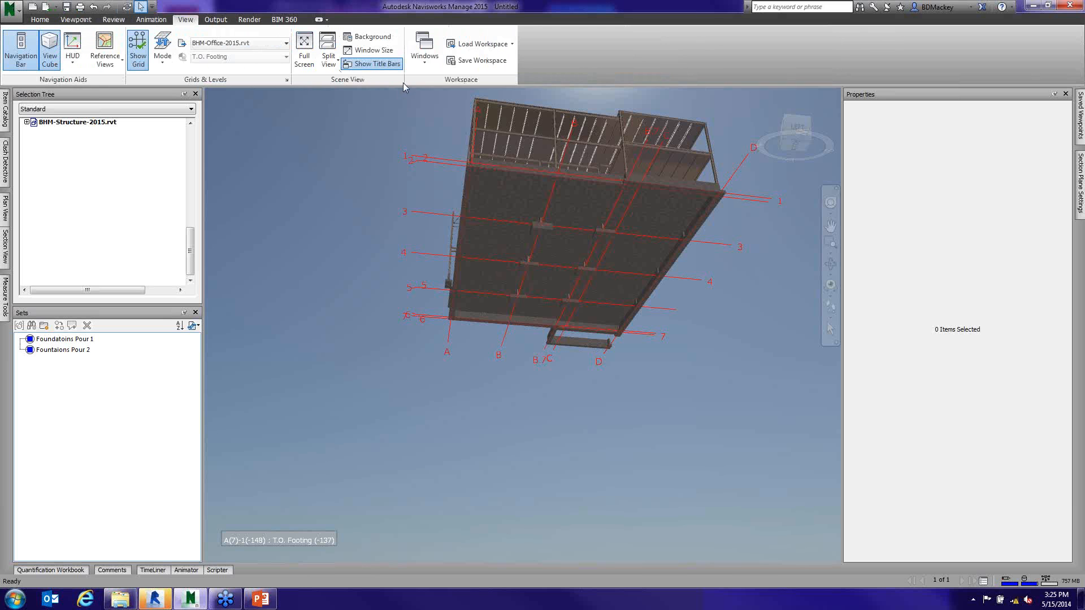
left_click(425, 48)
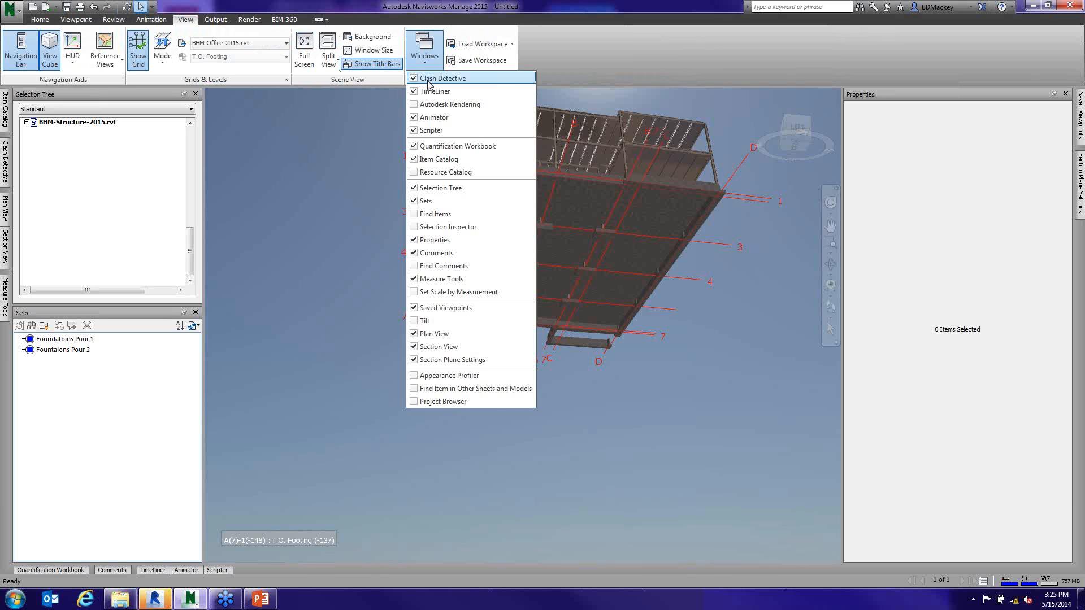
left_click(430, 214)
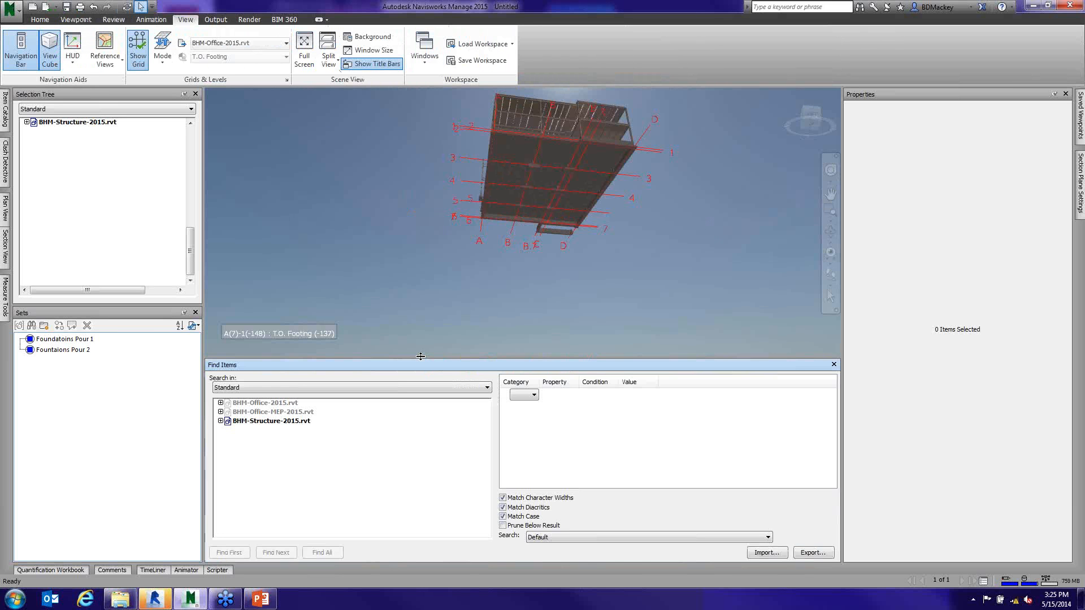
left_click_drag(640, 366, 543, 547)
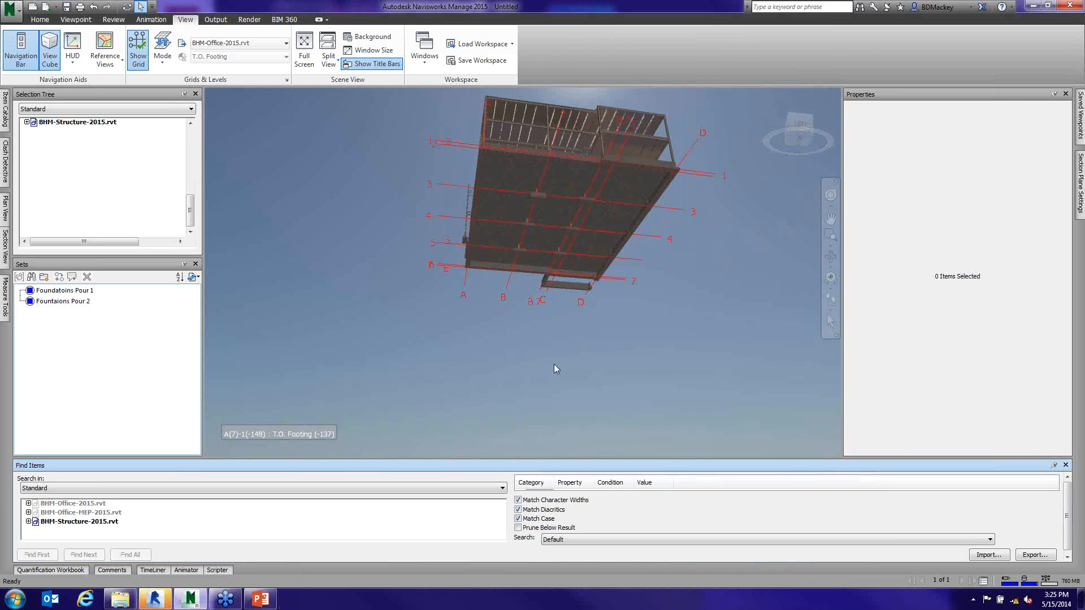
- Select the 96" x 72" x 36" footing on grid 3 for reference, and set the search rule's category to Element
left_click(545, 200)
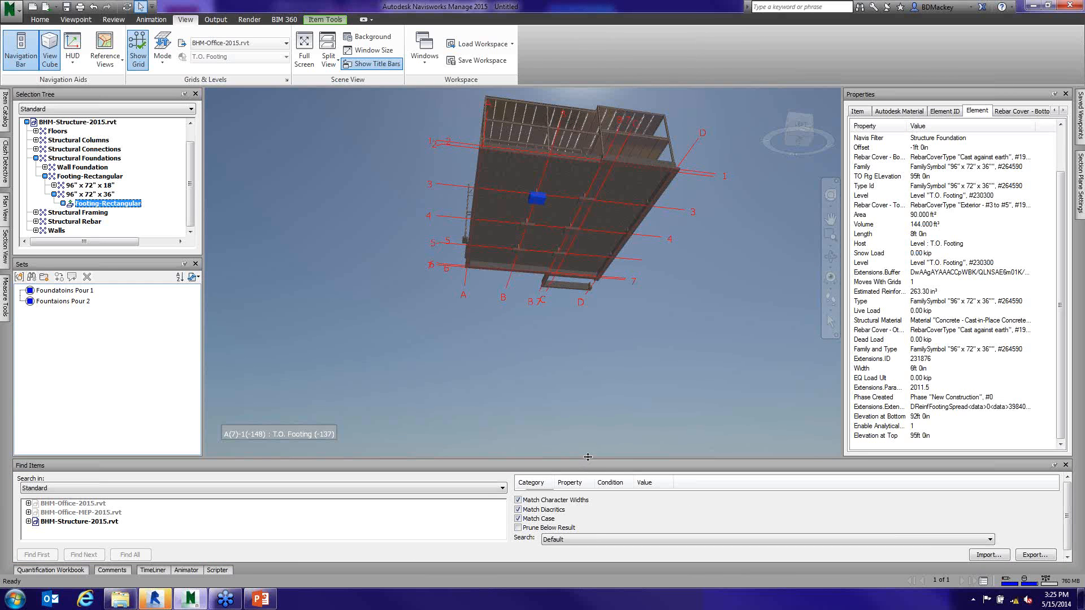
left_click_drag(588, 351, 774, 377)
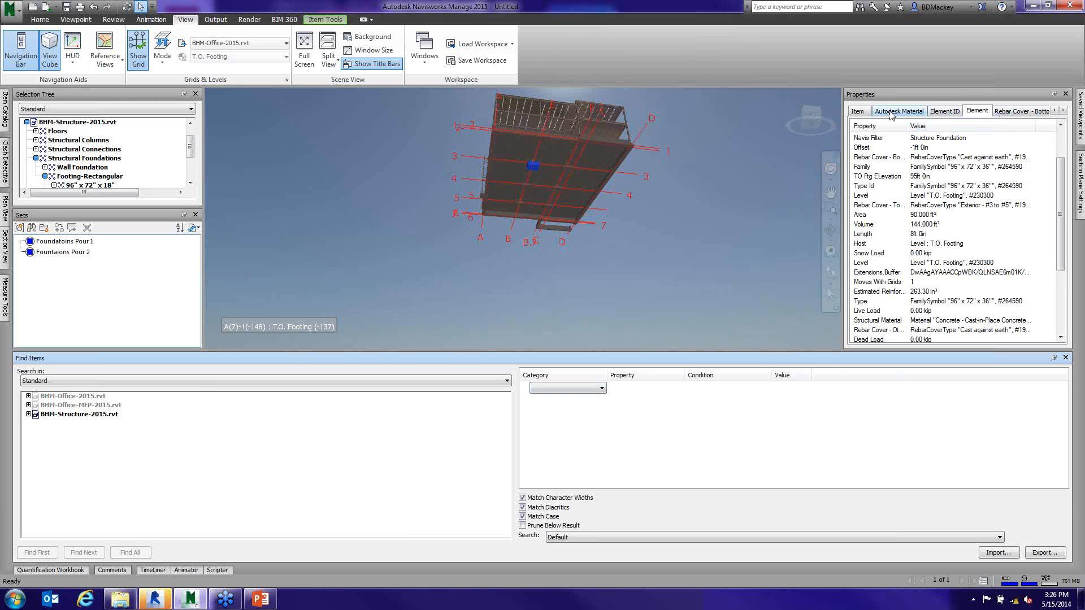
left_click(602, 388)
key("e")
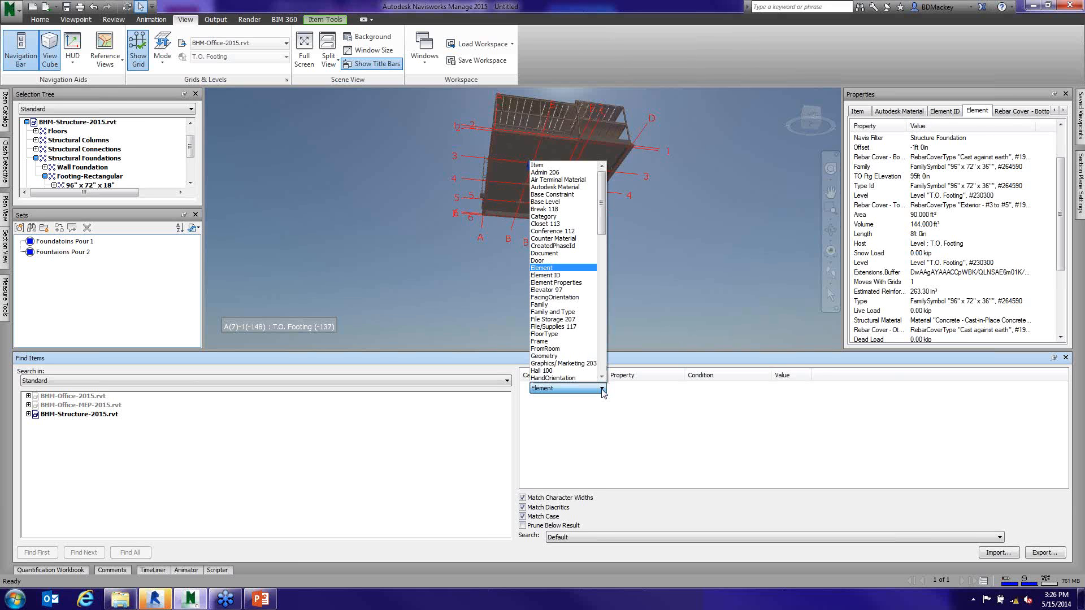
left_click(554, 268)
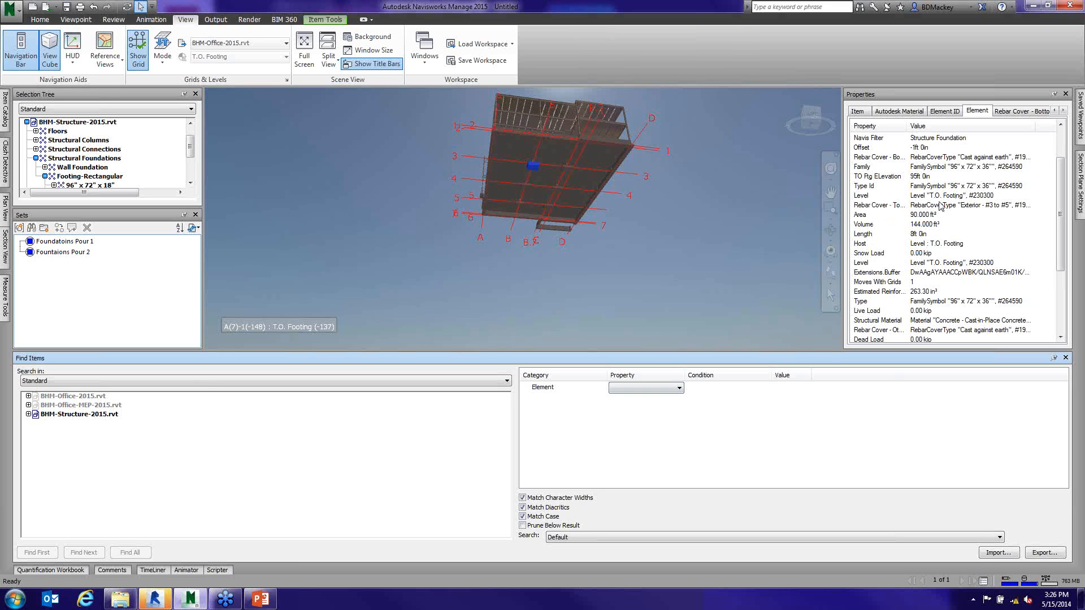
- Locate the footing's Category entry among its Element properties, and set the search rule's property to Category
scroll(1060, 150, "up", 2)
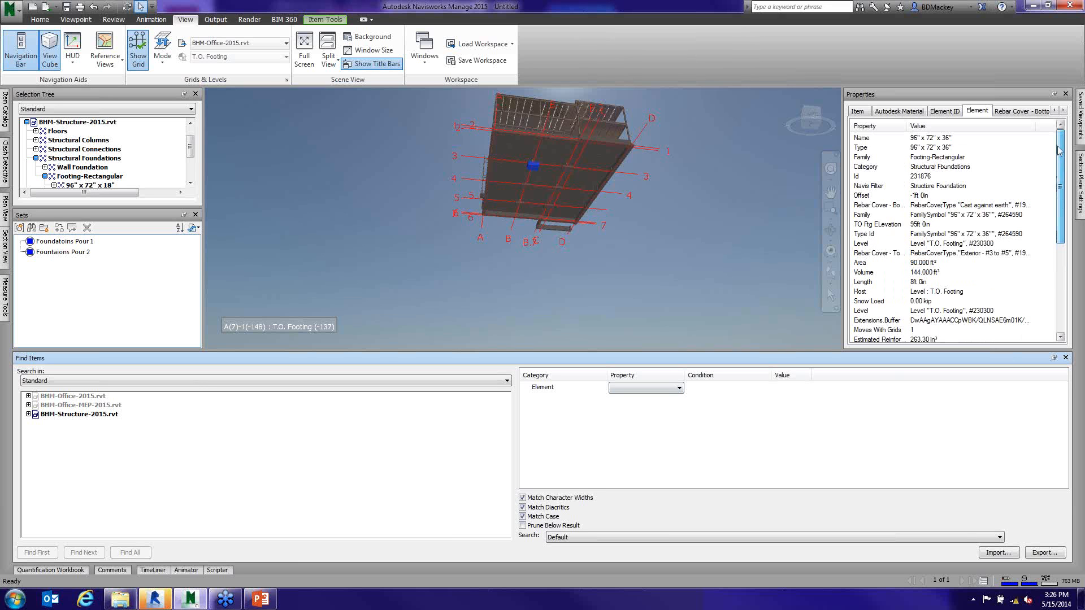
left_click(865, 167)
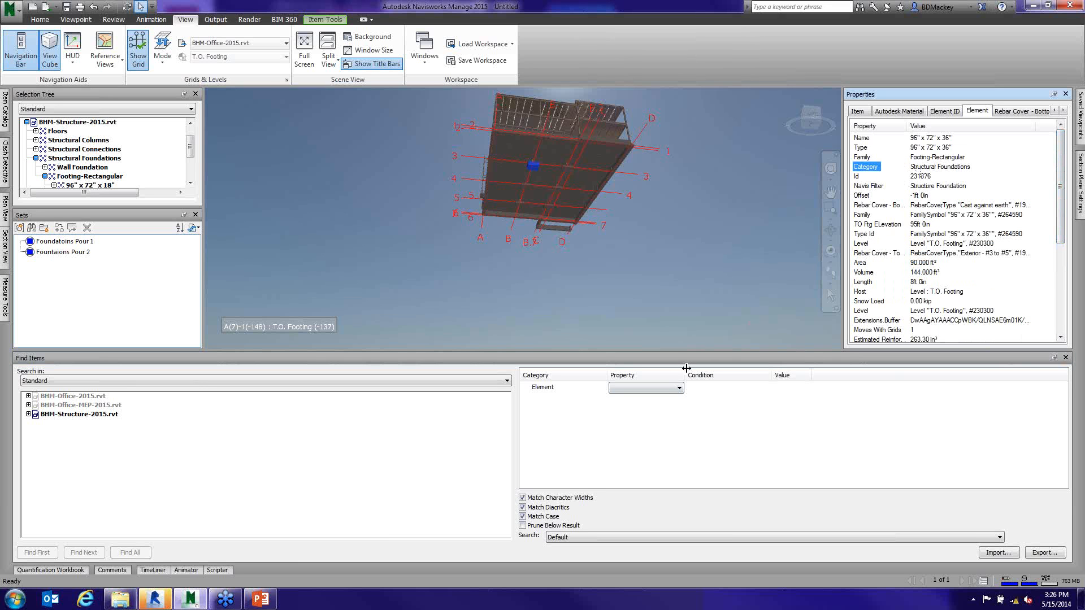
left_click(680, 389)
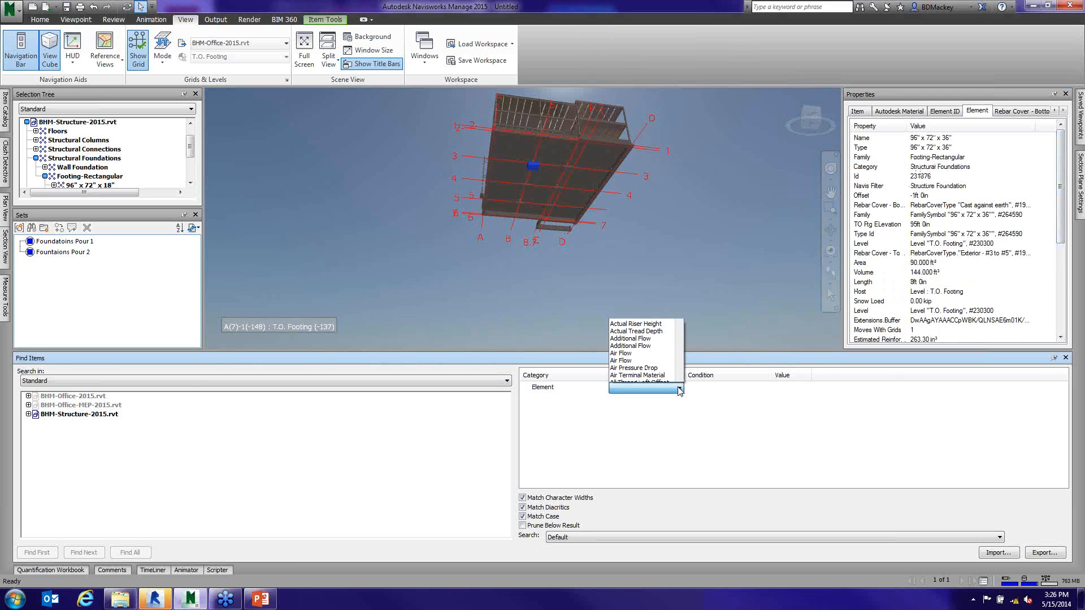
type("C")
left_click(680, 378)
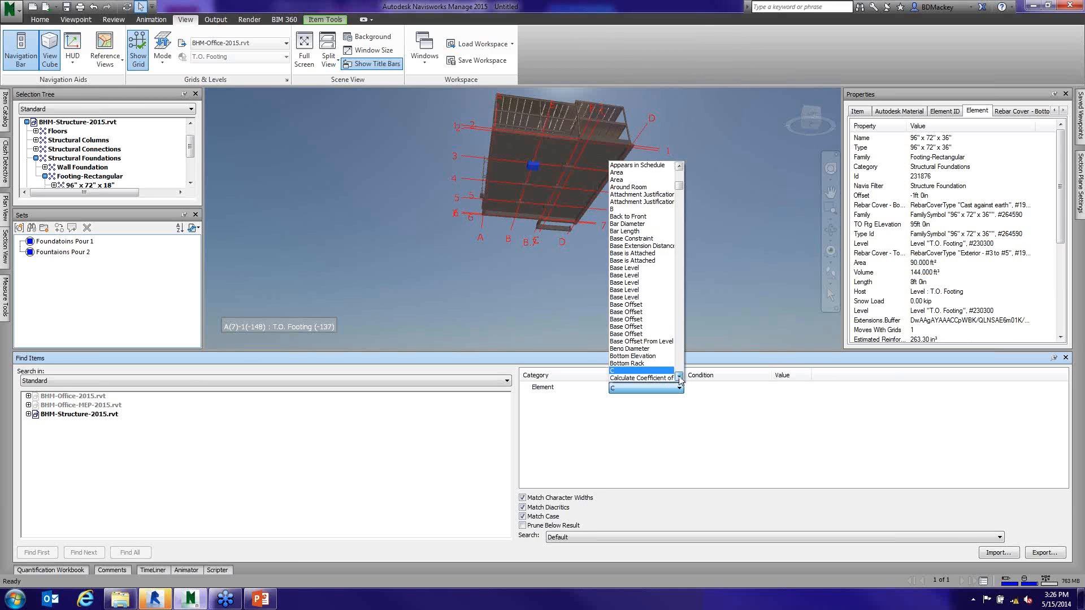
left_click(680, 378)
left_click(680, 379)
left_click(680, 378)
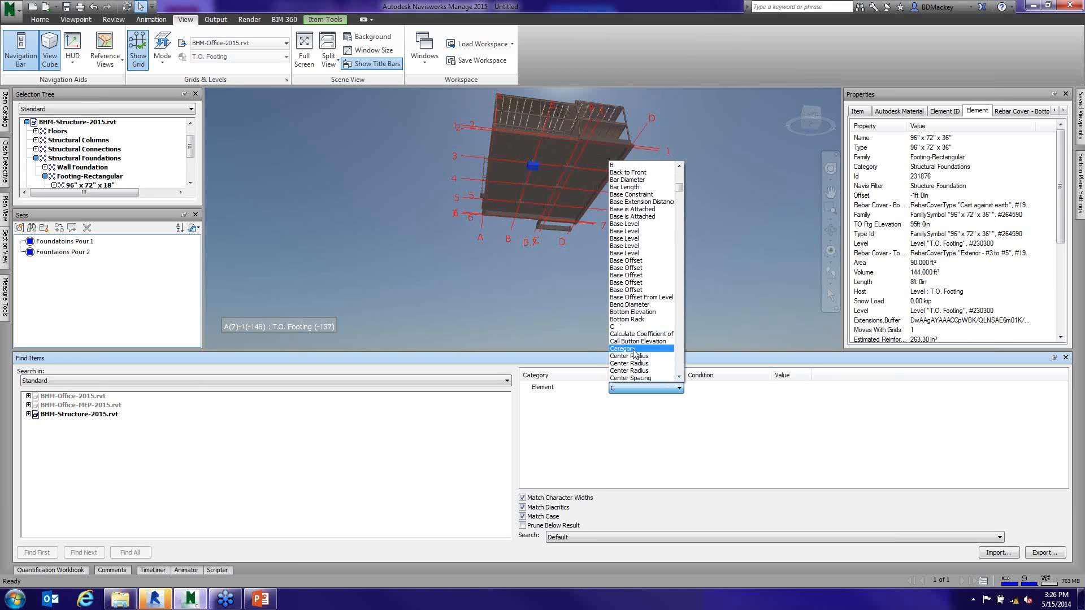
left_click(632, 349)
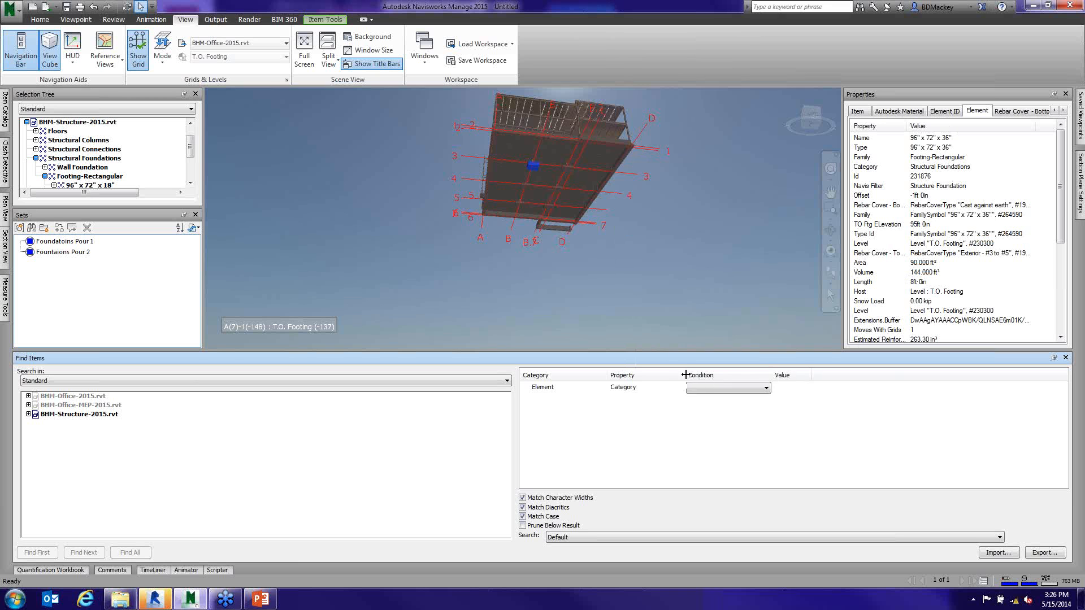
- Complete the search rule with the condition = and the value Structural Foundations, and find all matching items
left_click_drag(686, 375, 709, 375)
left_click(789, 389)
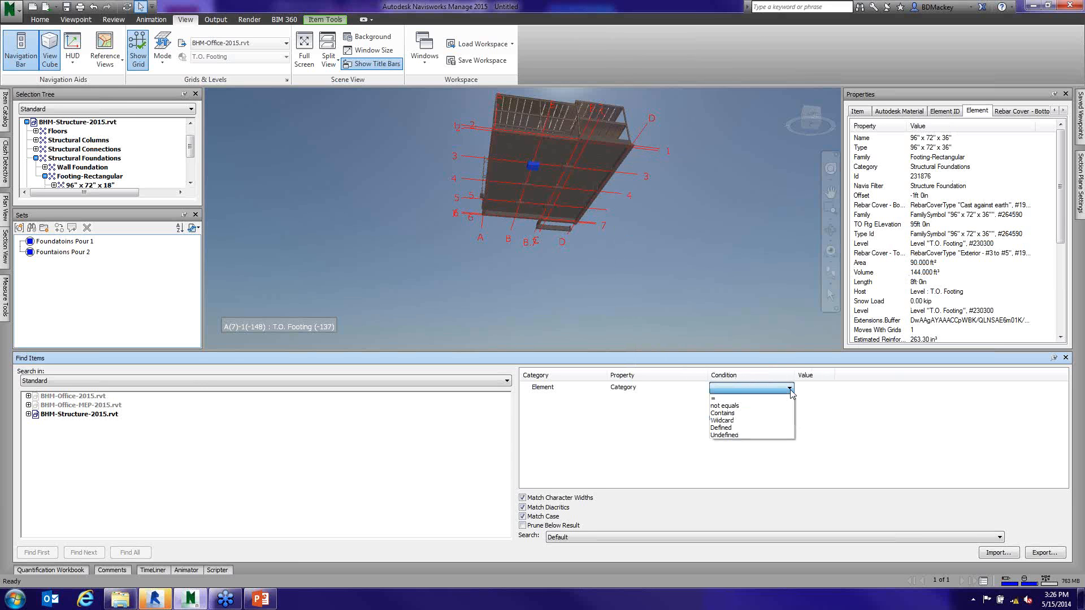
left_click(721, 398)
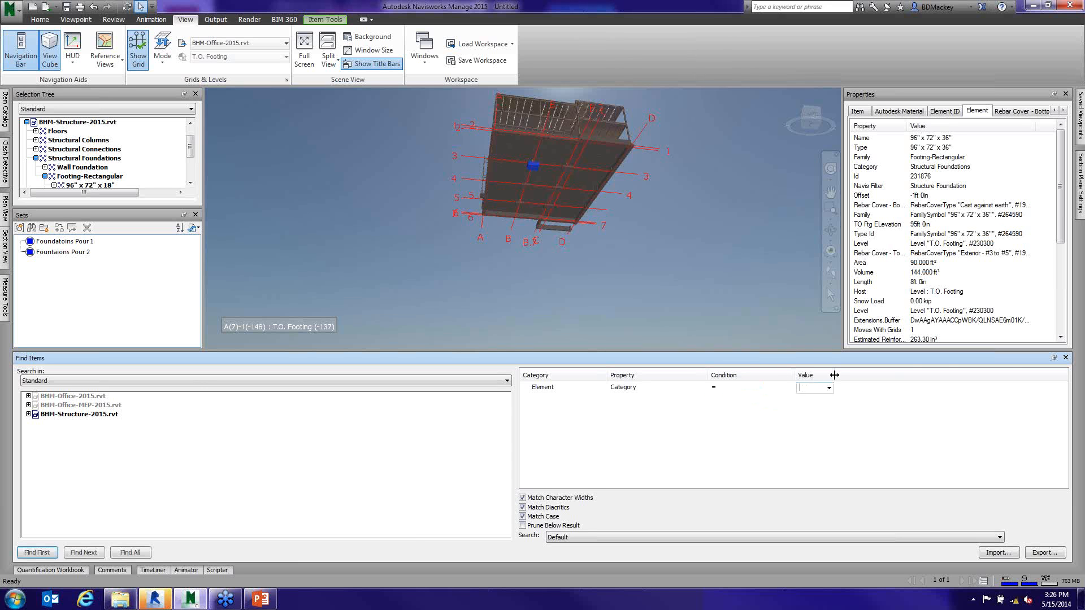
left_click_drag(834, 376, 1005, 368)
left_click(999, 389)
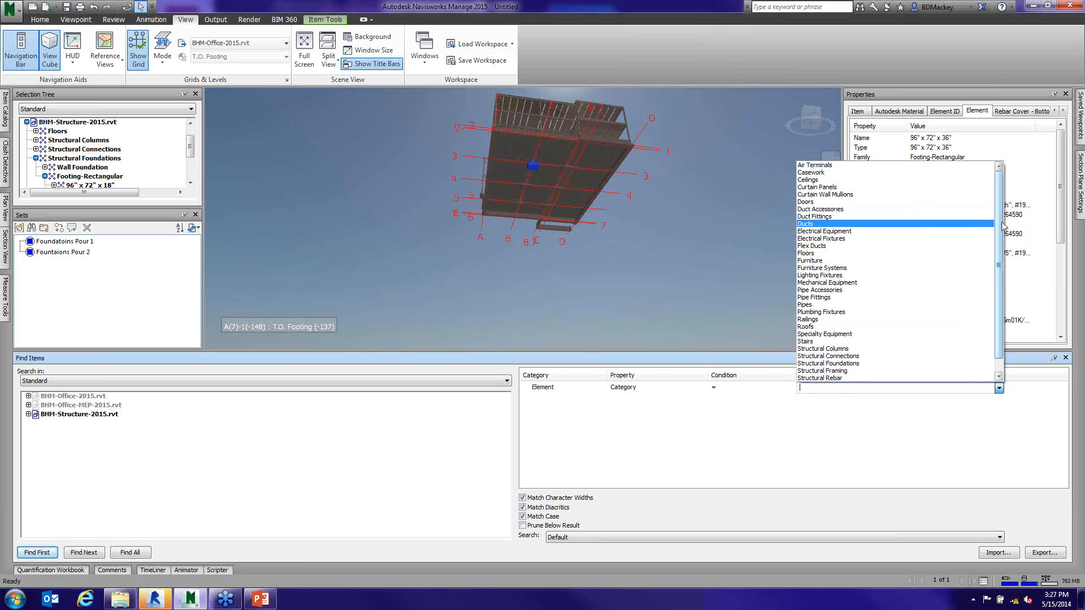
scroll(1003, 226, "down", 1)
left_click(826, 348)
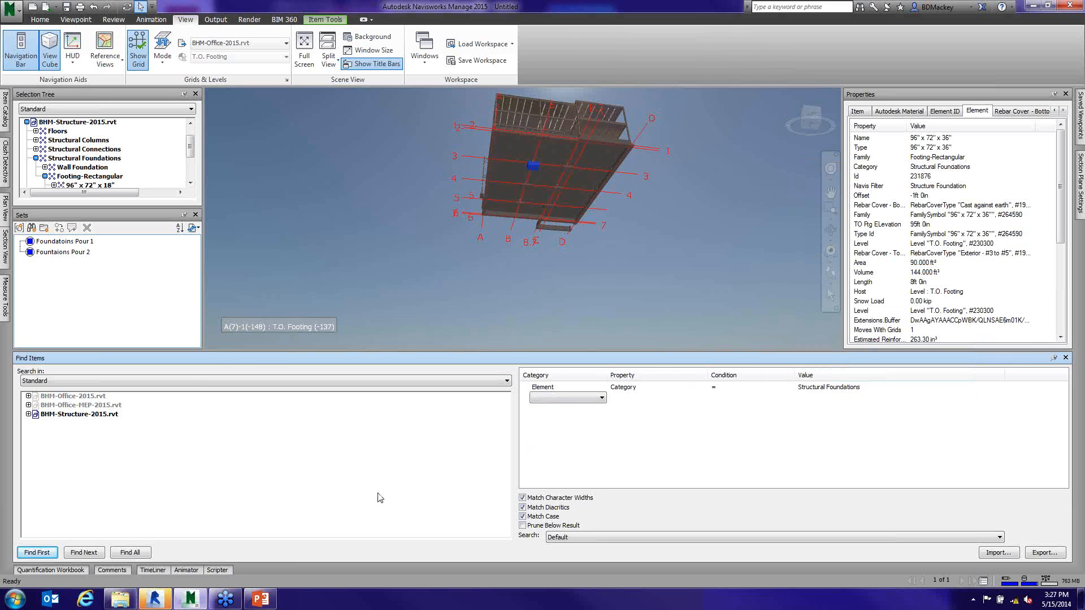
left_click(131, 553)
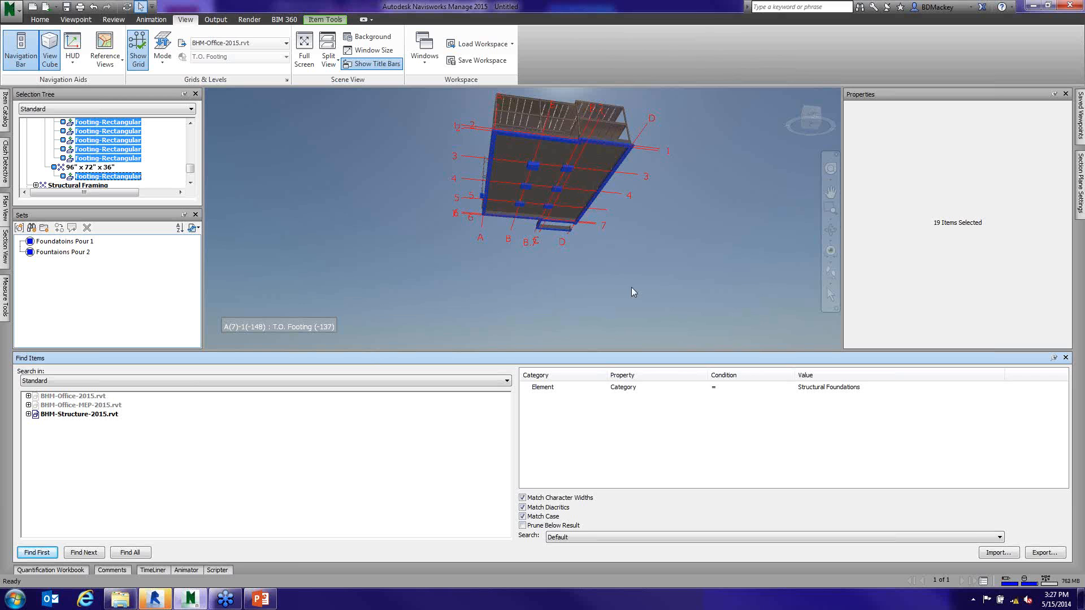
- Save the current search as a search set named "Foundatoins" and clear the selection
left_click(32, 229)
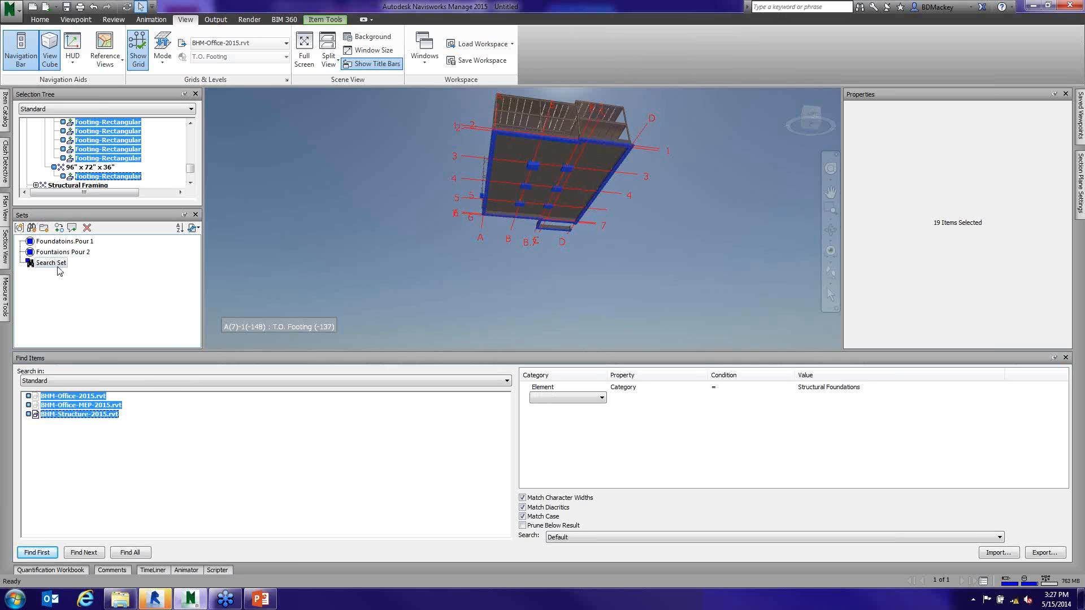
left_click(58, 262)
right_click(60, 267)
left_click(85, 310)
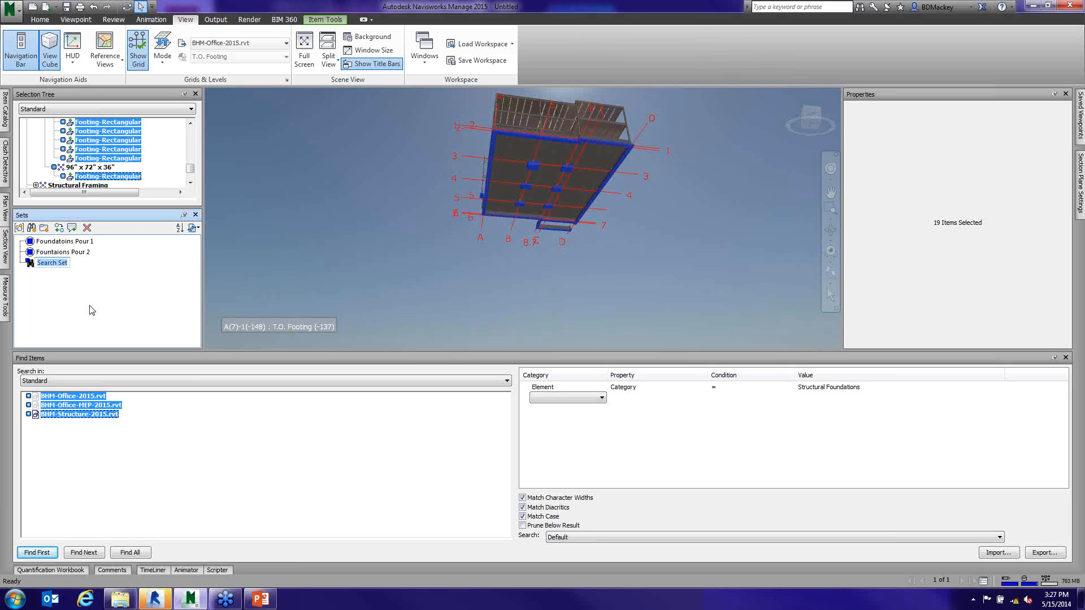
type("Foun")
key("BackSpace")
key("BackSpace")
key("BackSpace")
key("BackSpace")
type("Foundatoins")
left_click(276, 283)
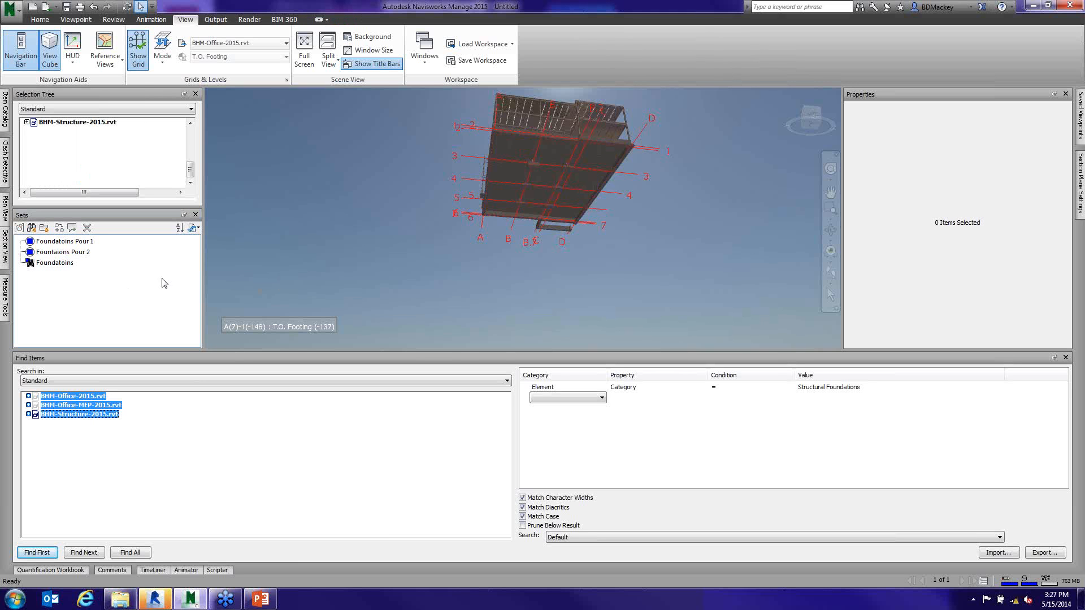
- Compare what the "Foundatoins Pour 1" selection set and the "Foundatoins" search set select, and clear the selection
left_click(61, 243)
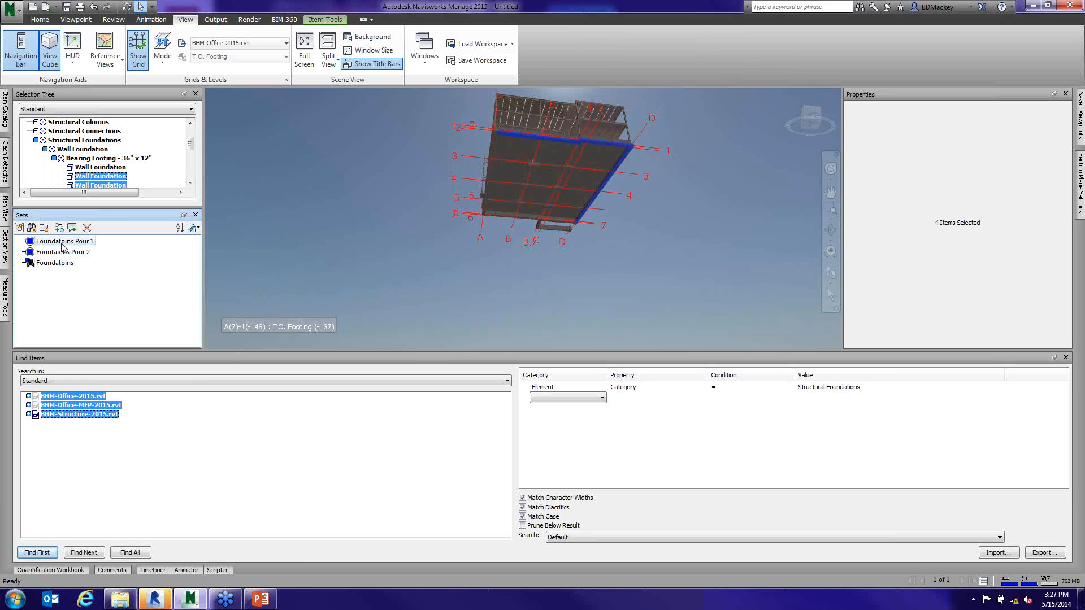
left_click(59, 264)
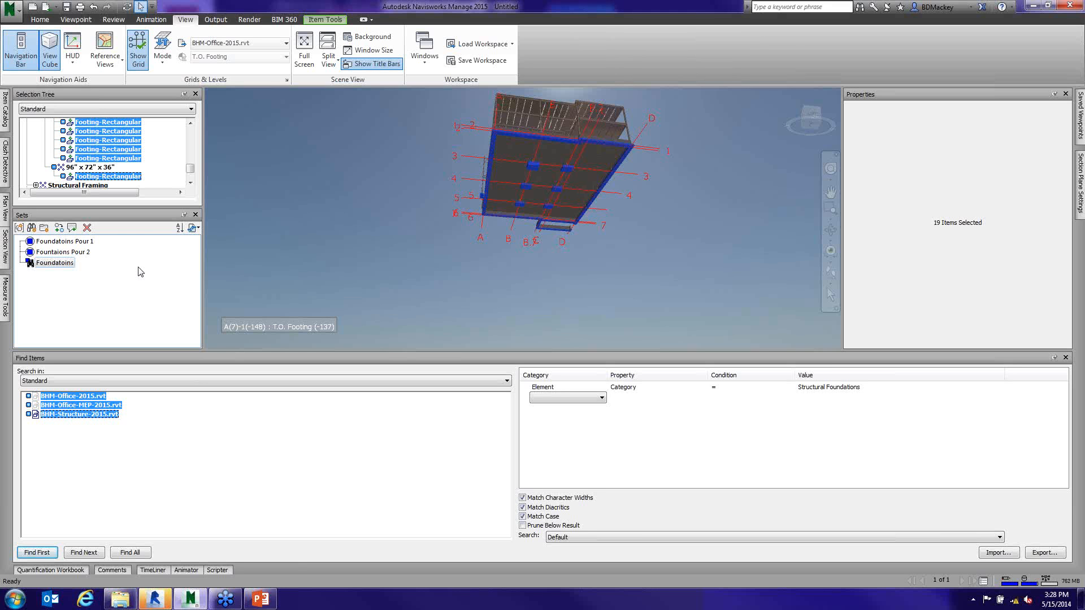
left_click(463, 305)
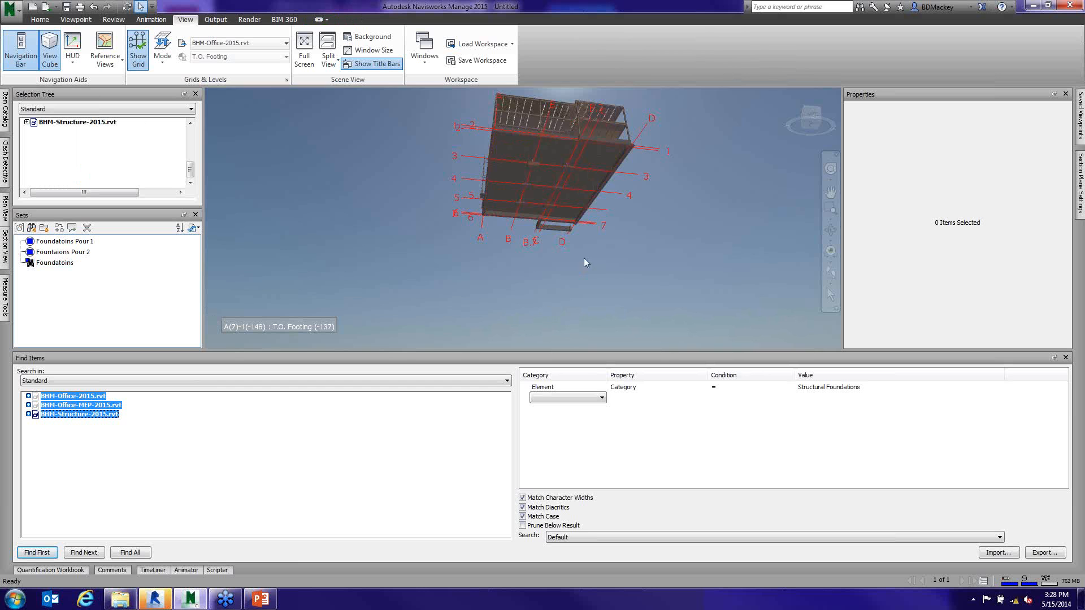
- Select the W10X33 structural column at grid B.7-1 to view its Element properties
middle_click_drag(572, 262, 559, 310, "shift")
scroll(572, 237, "up", 4)
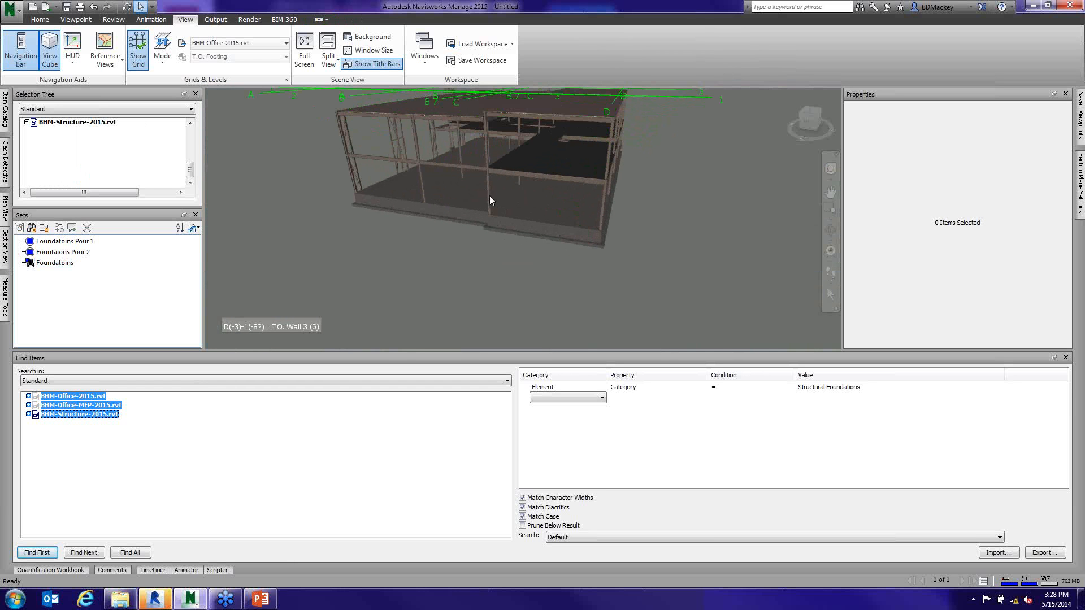
left_click(490, 199)
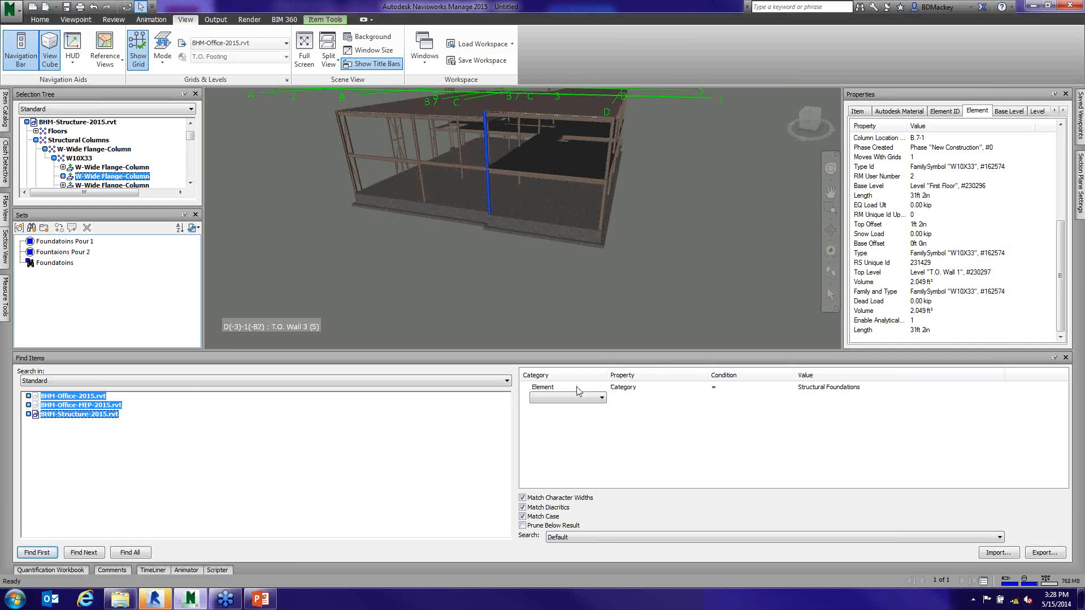
- Recall the "Foundatoins" search set and change the search rule's value to Structural Columns
left_click(55, 263)
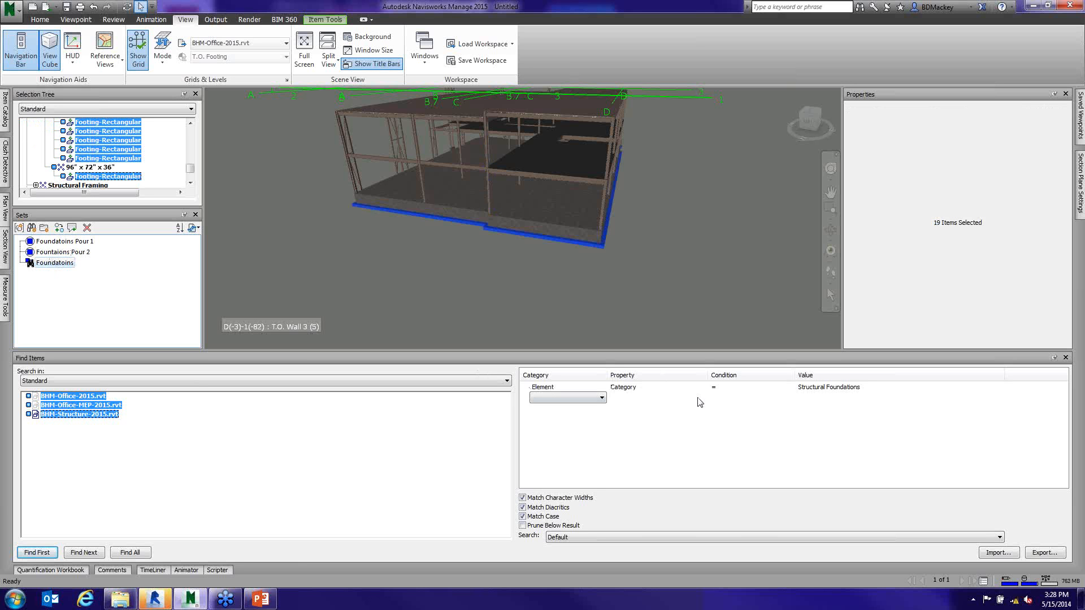
left_click(871, 389)
left_click(999, 388)
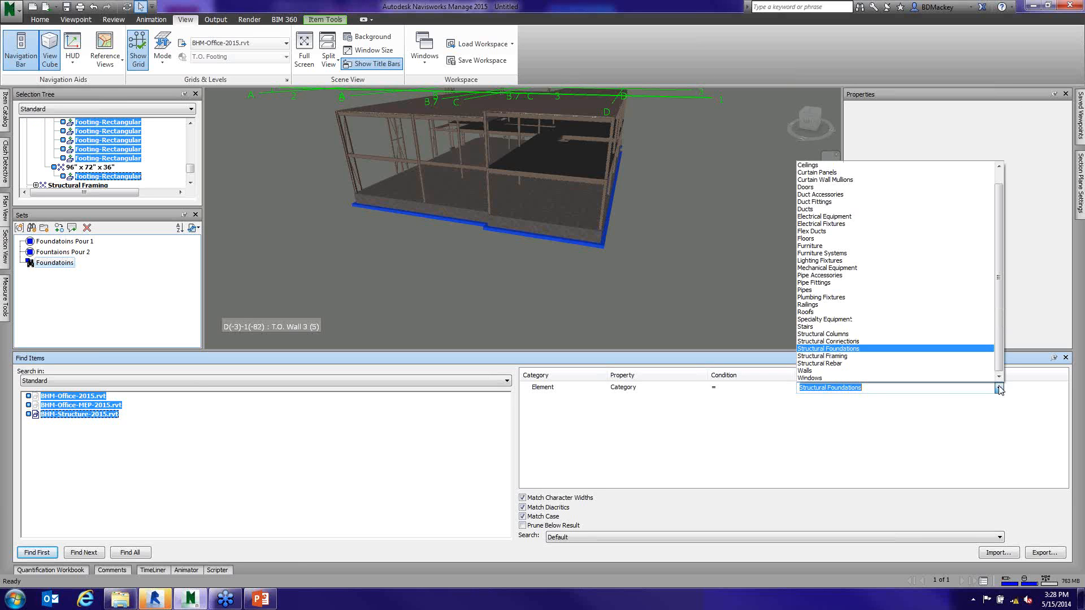
left_click(852, 335)
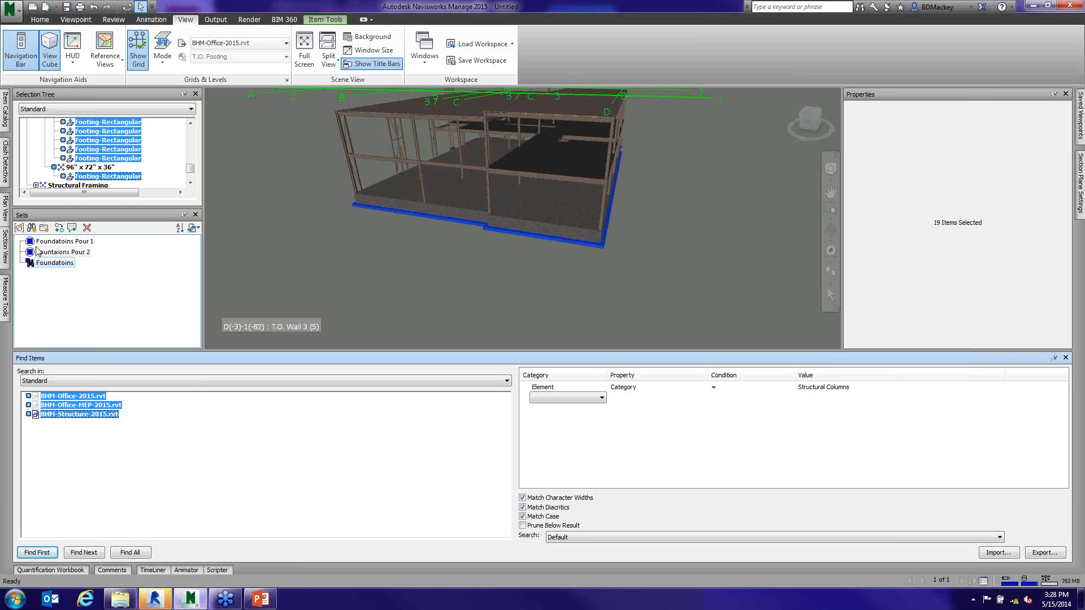
- Save the column search as a new search set named "STruct Columns" and select its items
left_click(31, 227)
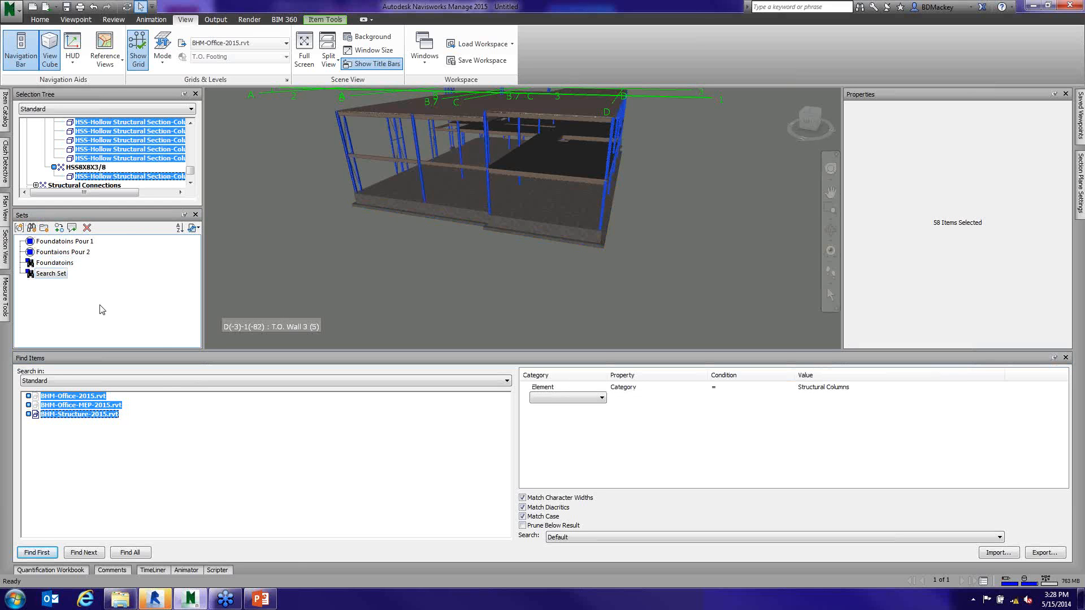
left_click(55, 275)
right_click(55, 277)
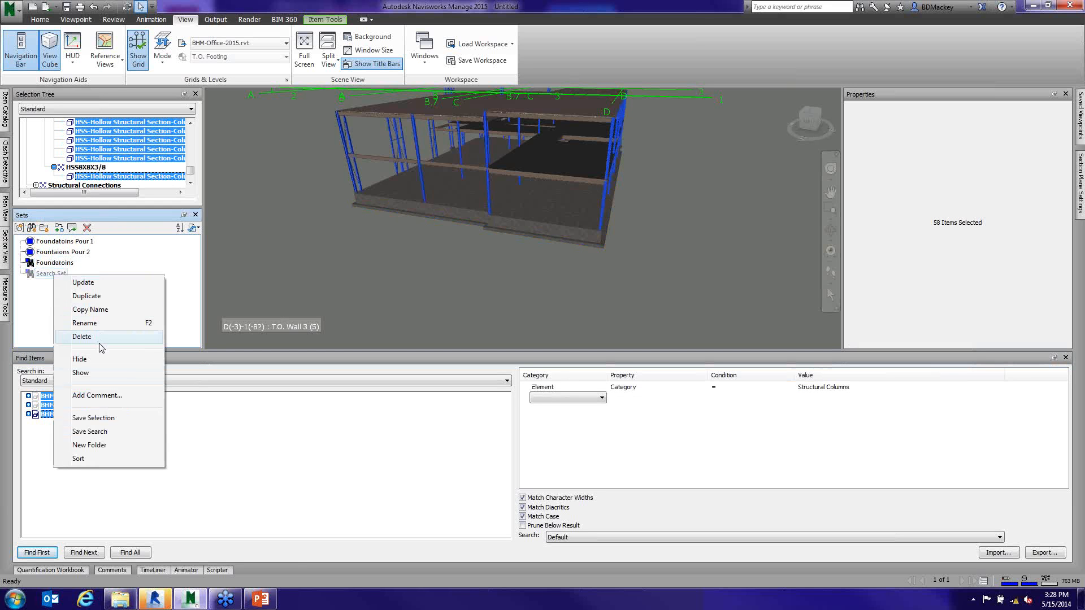
type("S")
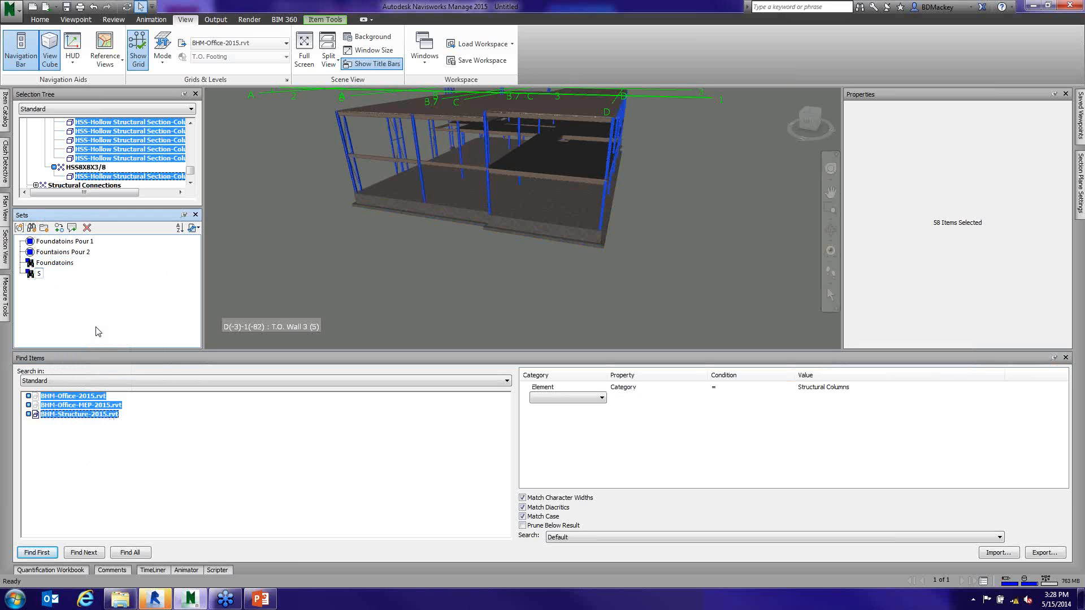
type("Truct Columns")
key("Return")
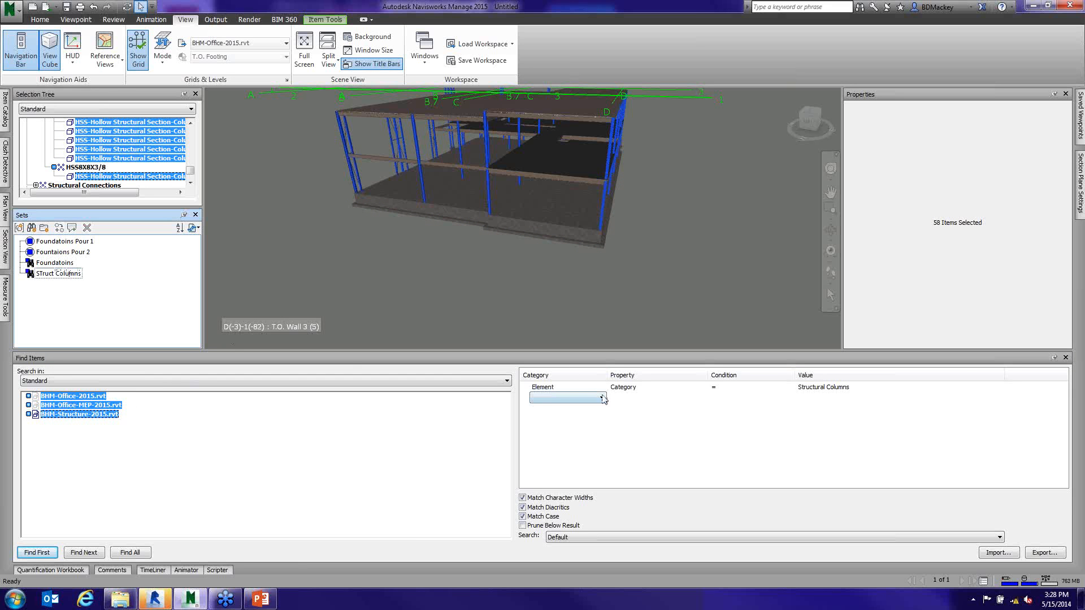
left_click(61, 273)
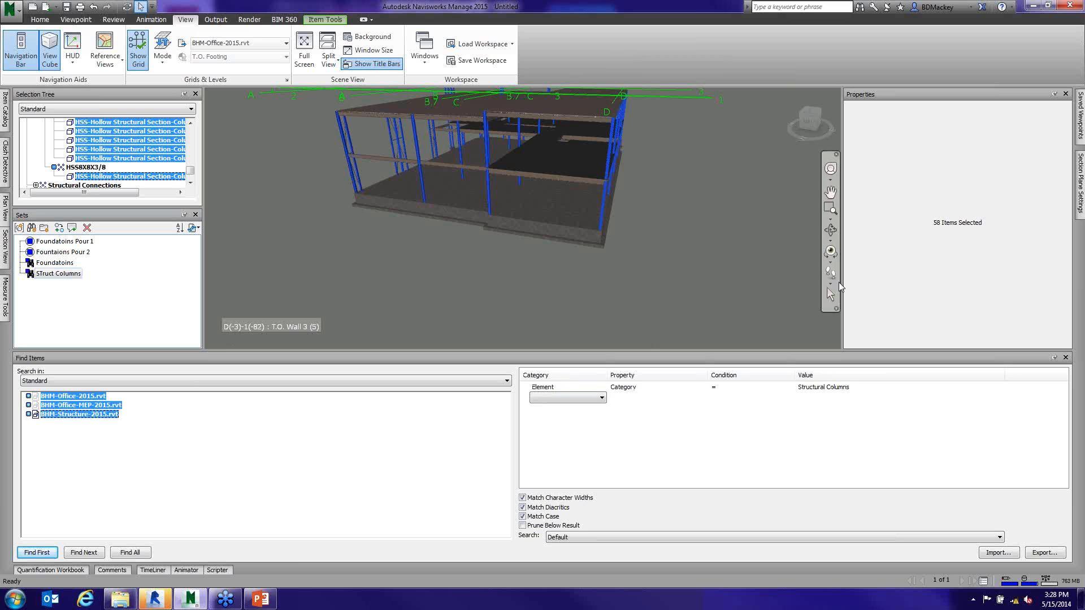
- Change the search rule's value to Structural Framing and save the search as a new search set named "Strutural Framing"
left_click(838, 389)
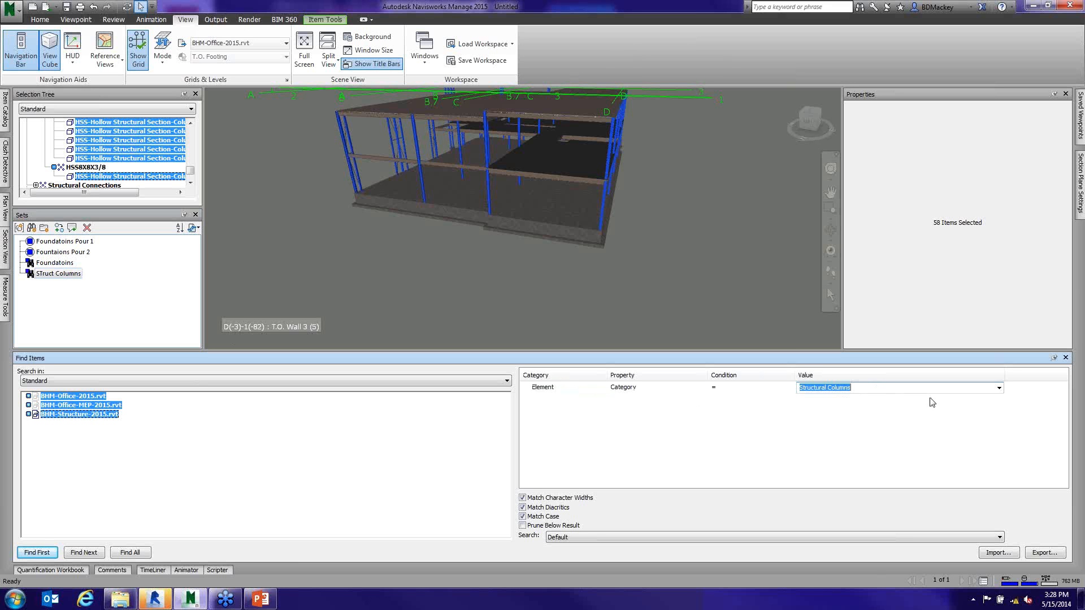
left_click(1000, 389)
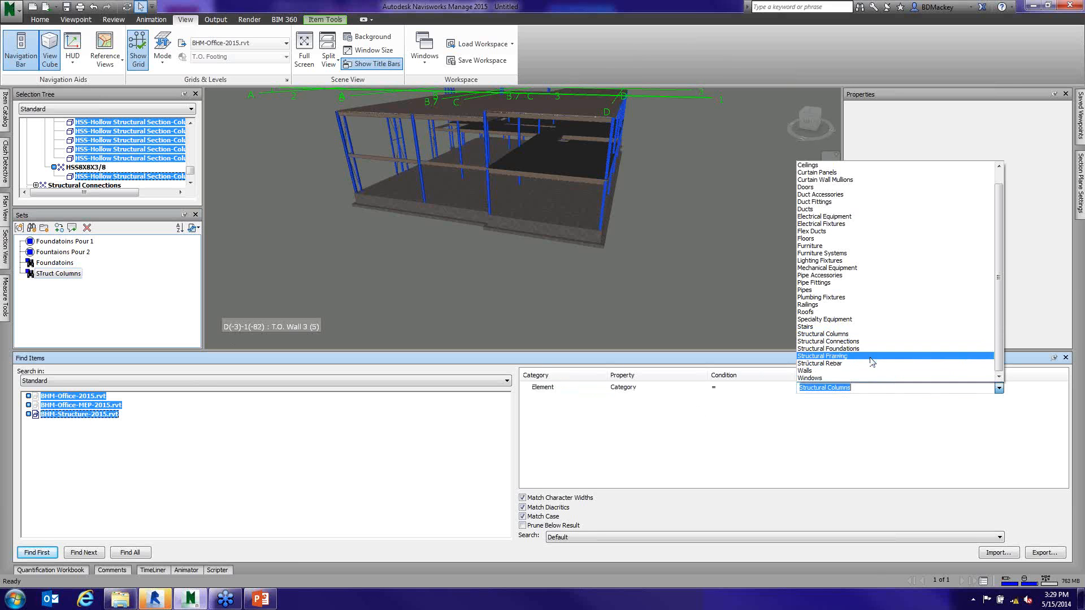
left_click(872, 356)
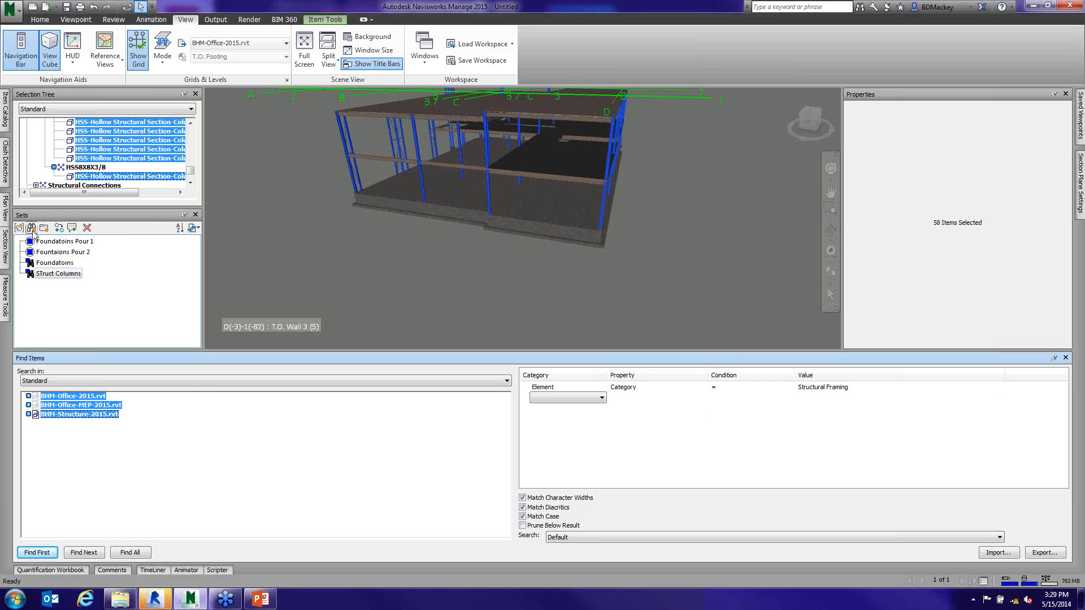
left_click(31, 228)
left_click(58, 286)
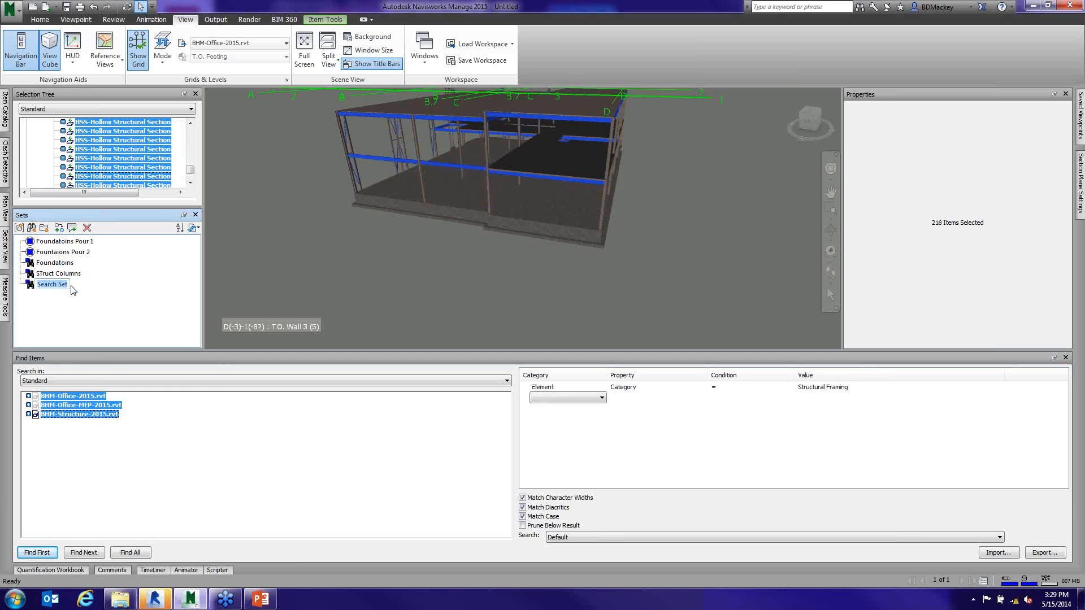
type("Strutural Framing")
key("Return")
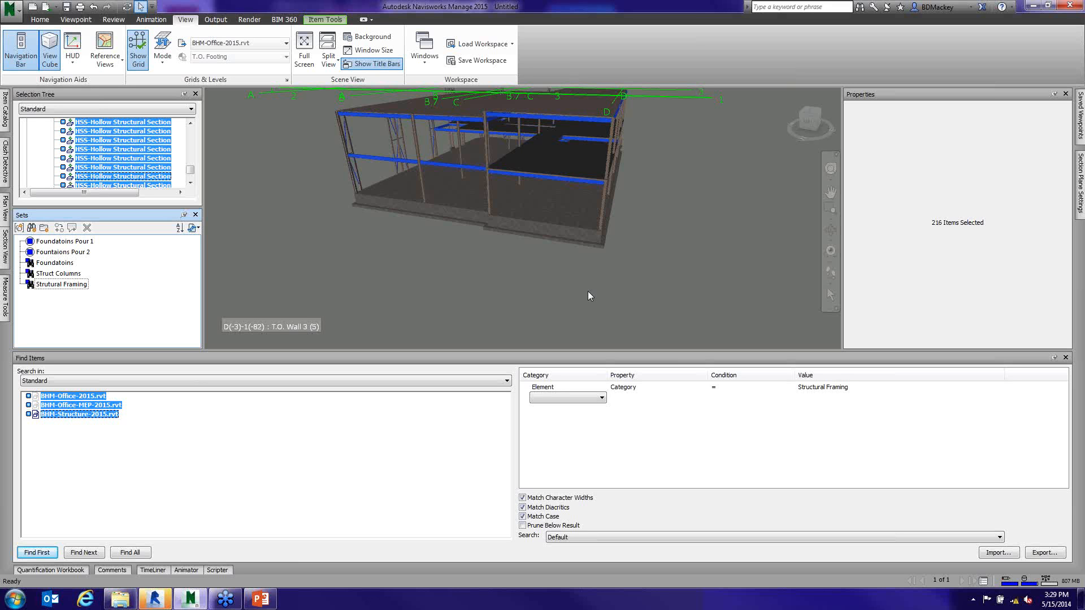
- Examine the category values available for the search rule and look over the framing highlighted in the model
left_click(856, 388)
left_click(1000, 389)
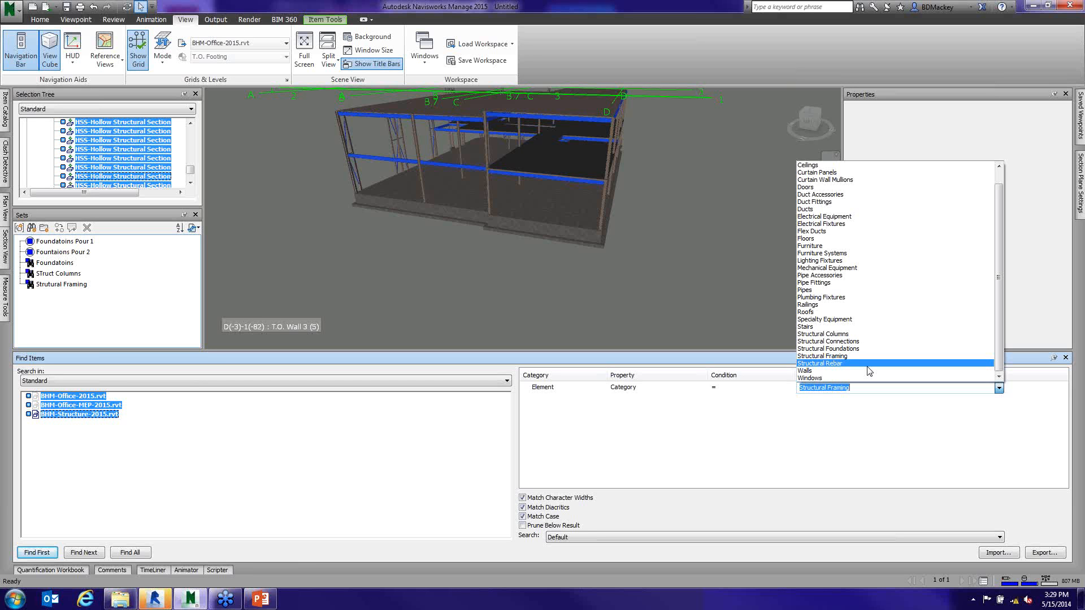
left_click(645, 323)
middle_click_drag(686, 308, 724, 326)
scroll(707, 303, "down", 2)
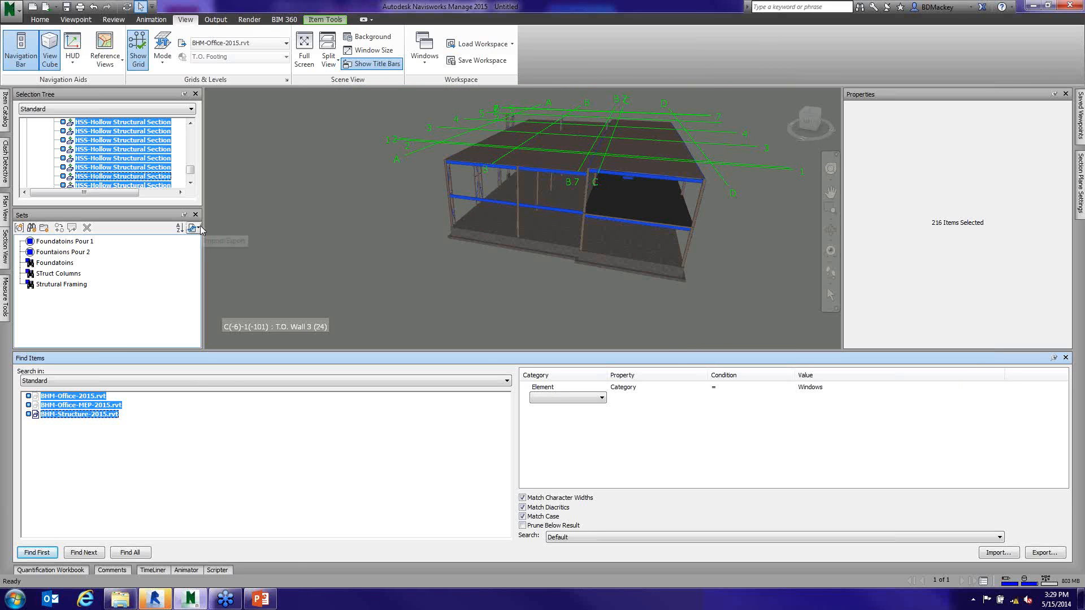
- Collapse the Find Items window and import the search sets from RevitCategories_SearchSets.xml in the Class Files 2013 NavisWorks folder
left_click(1054, 358)
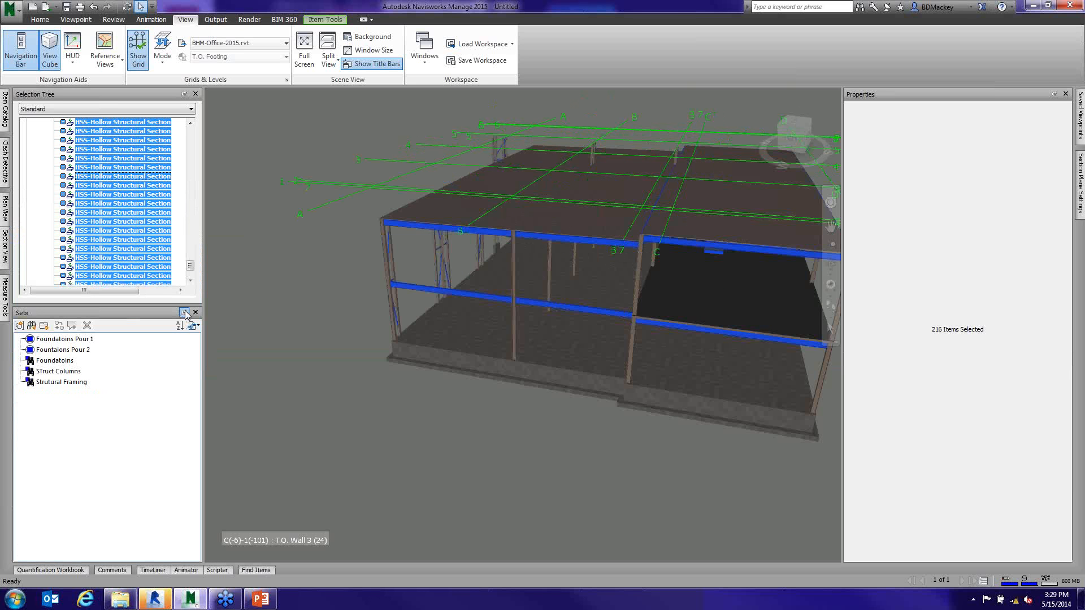
left_click(194, 326)
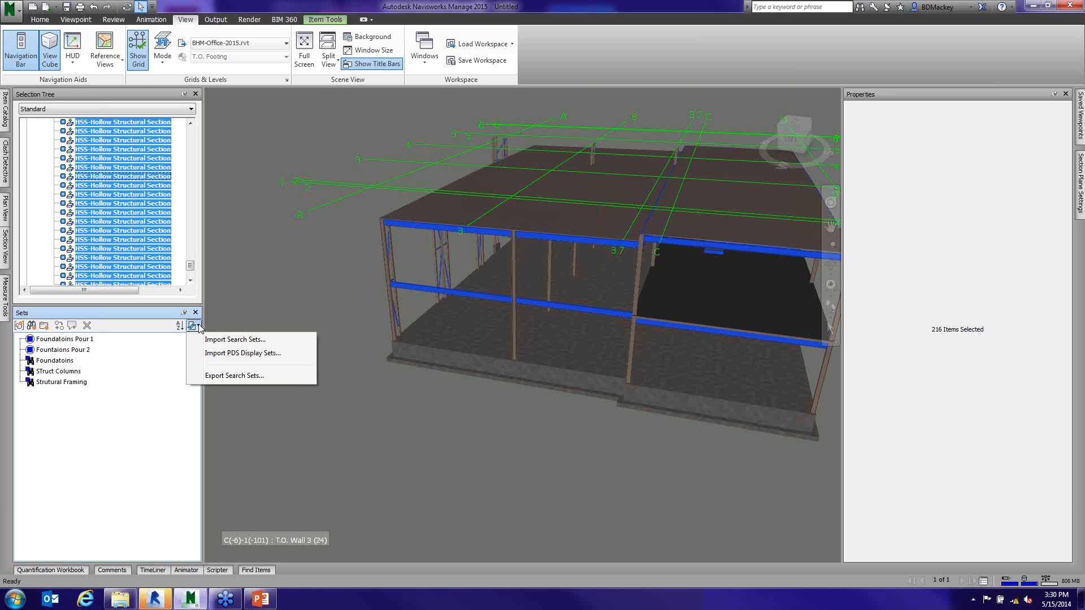
left_click(401, 280)
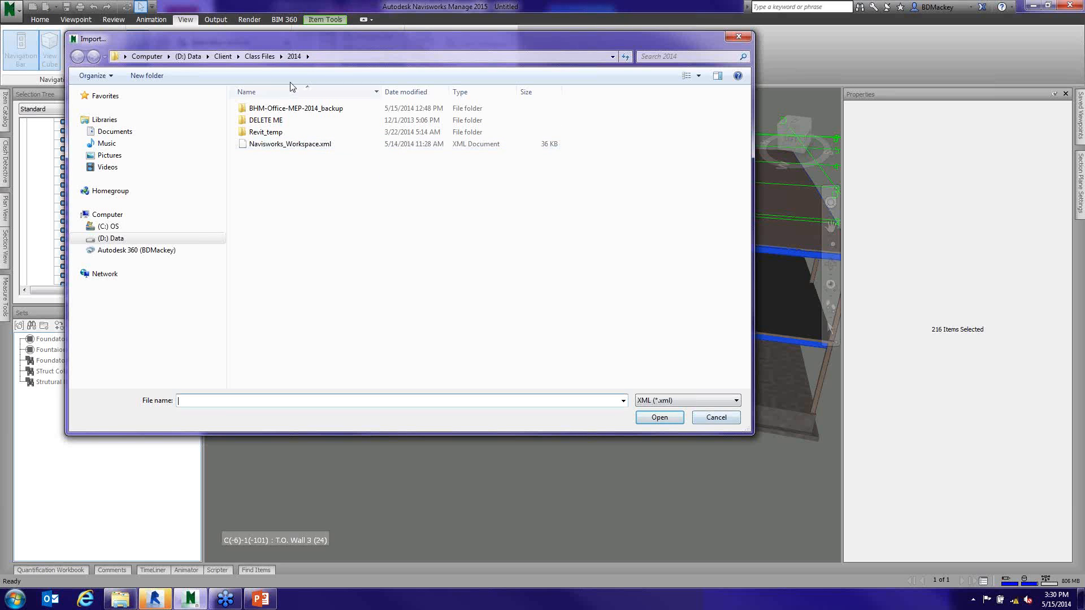
left_click(265, 59)
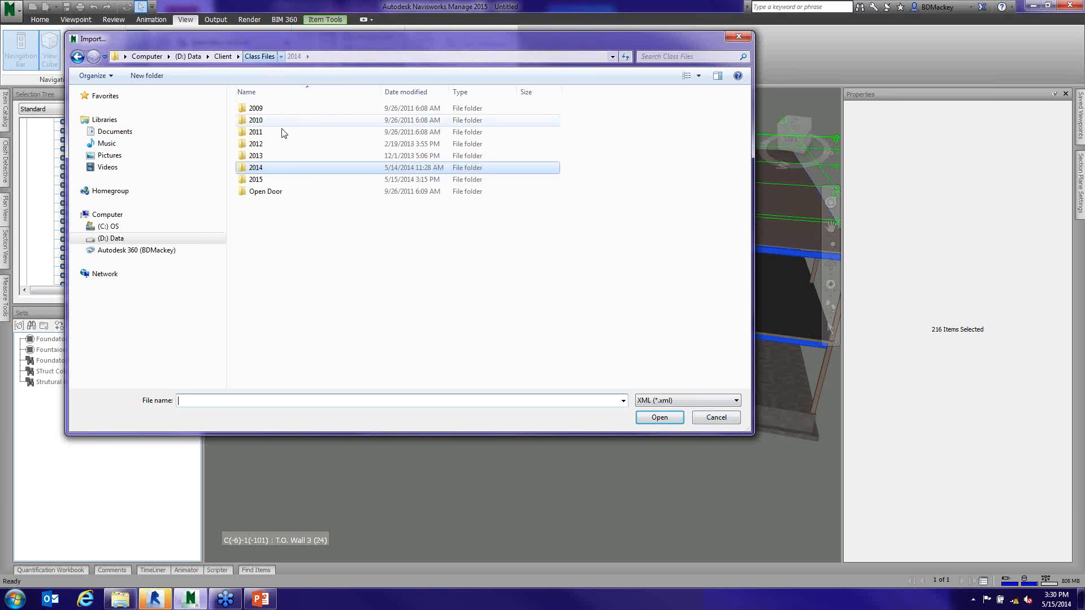
double_click(280, 165)
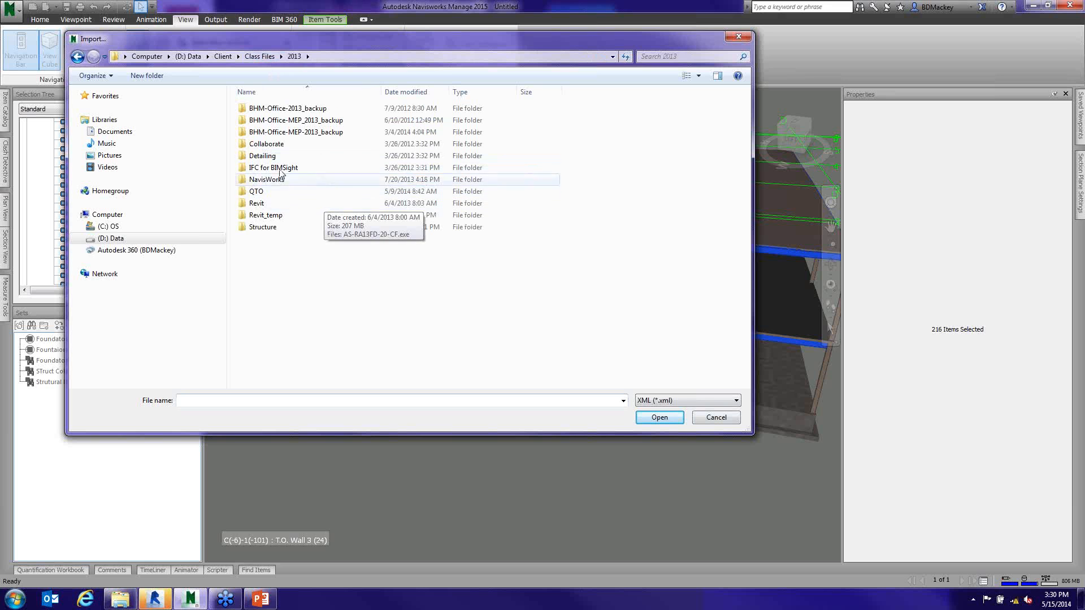
double_click(272, 180)
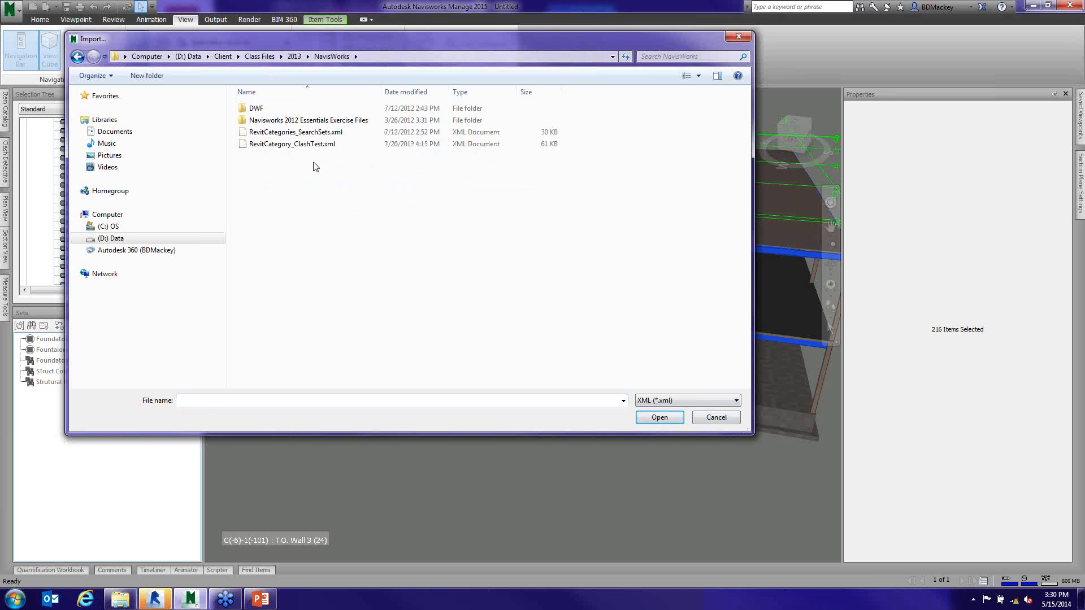
left_click(310, 133)
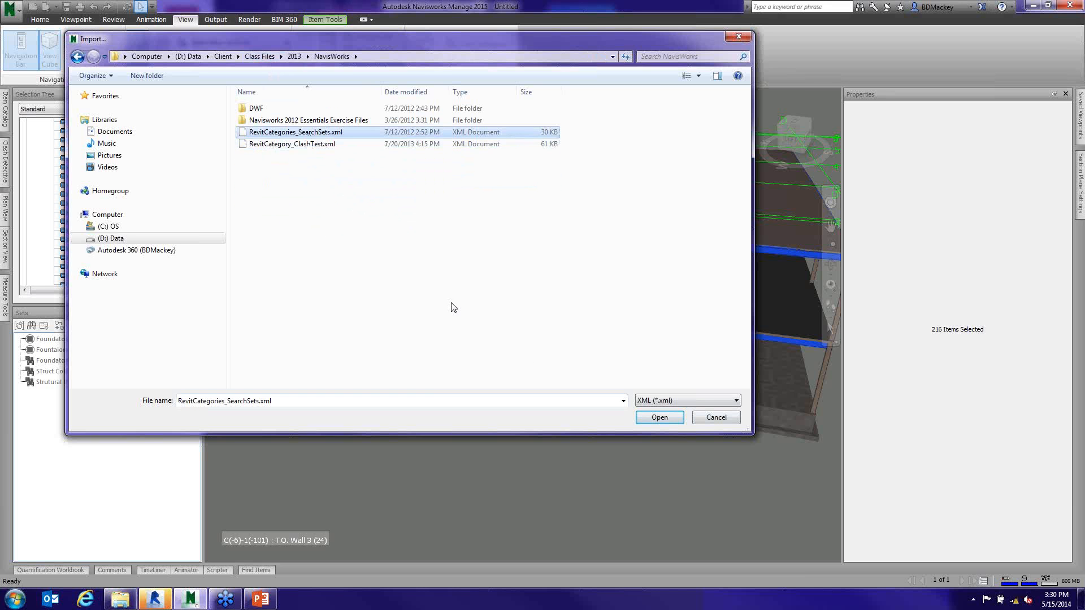
left_click(659, 417)
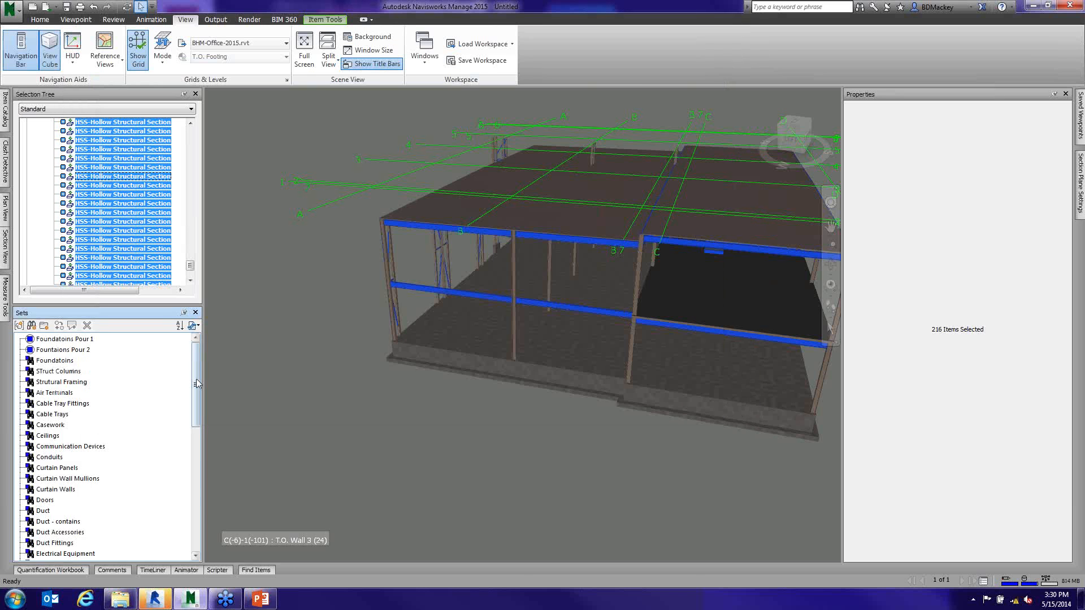
- Check what the imported Structural Connections, Structural Columns, Structural Framing and Structural Rebar search sets select
left_click_drag(196, 379, 203, 518)
left_click(69, 468)
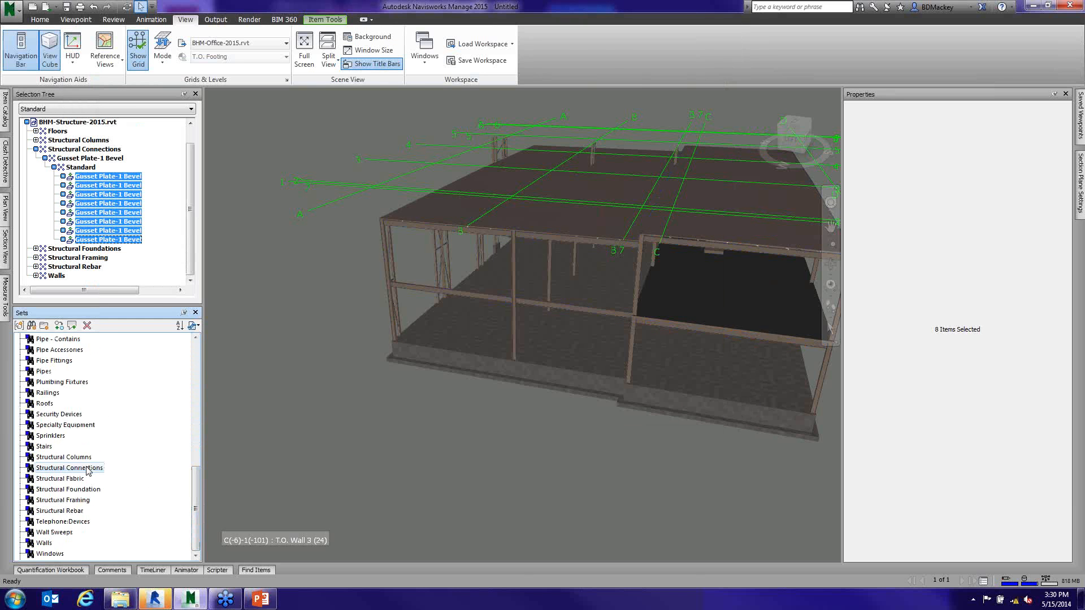
left_click(80, 459)
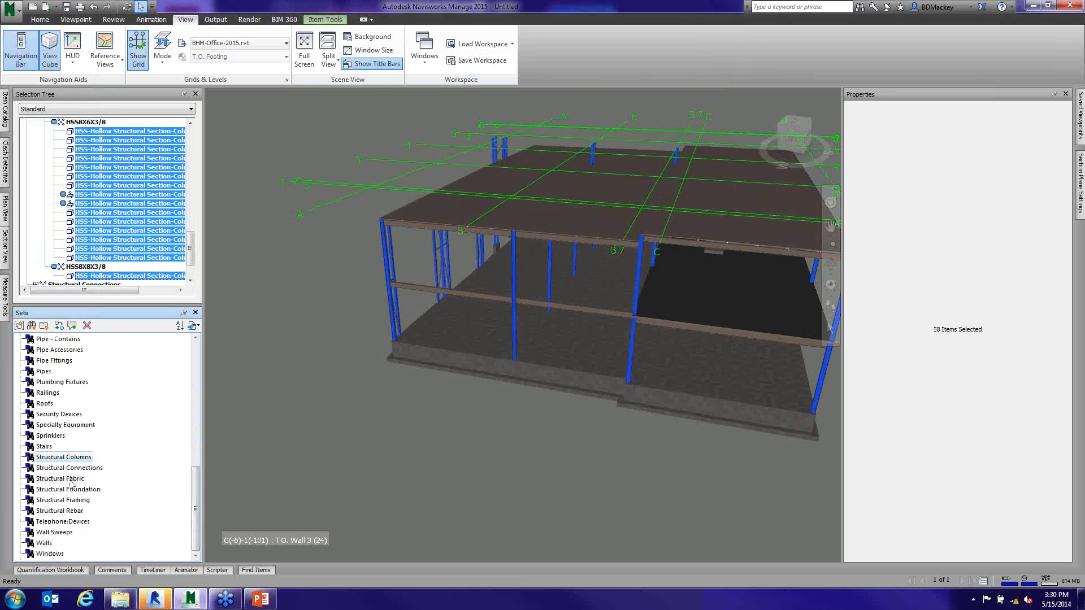
left_click(67, 500)
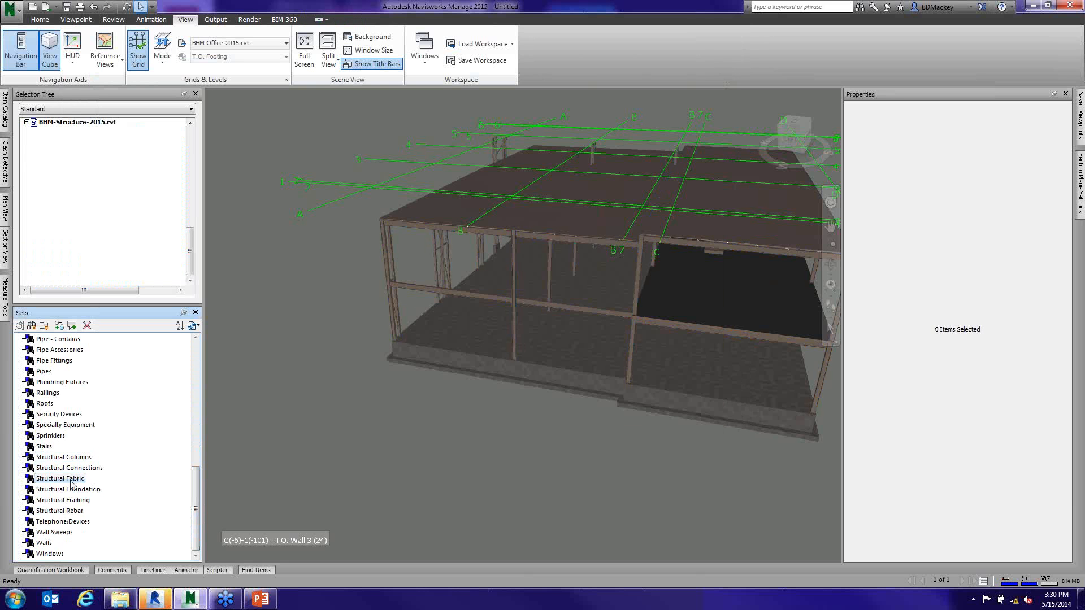
left_click(76, 512)
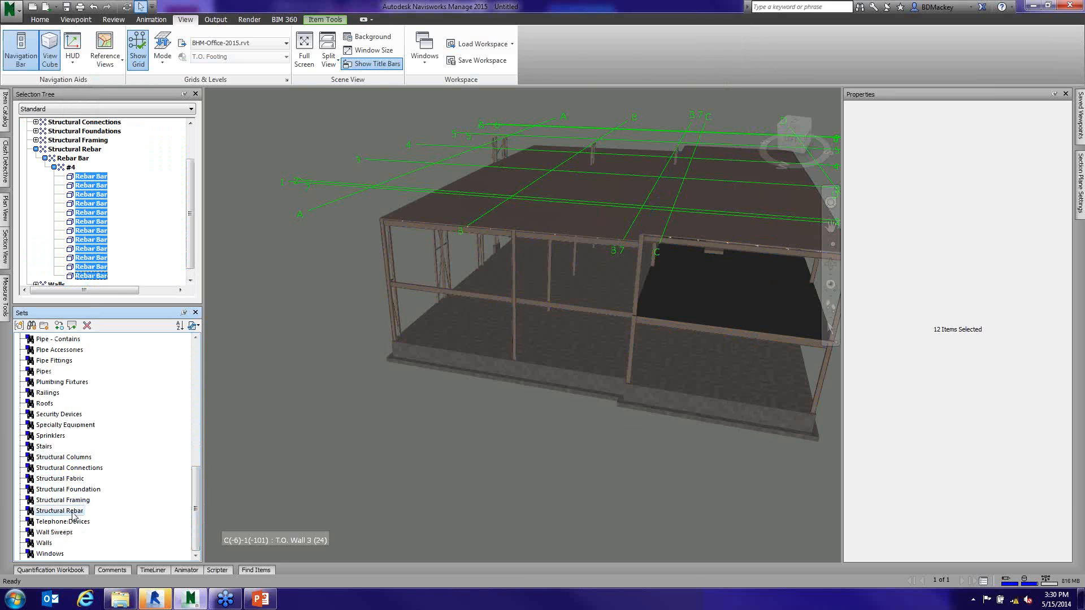
- Check what the imported Ceilings and Communication Devices search sets select
left_click_drag(195, 509, 214, 345)
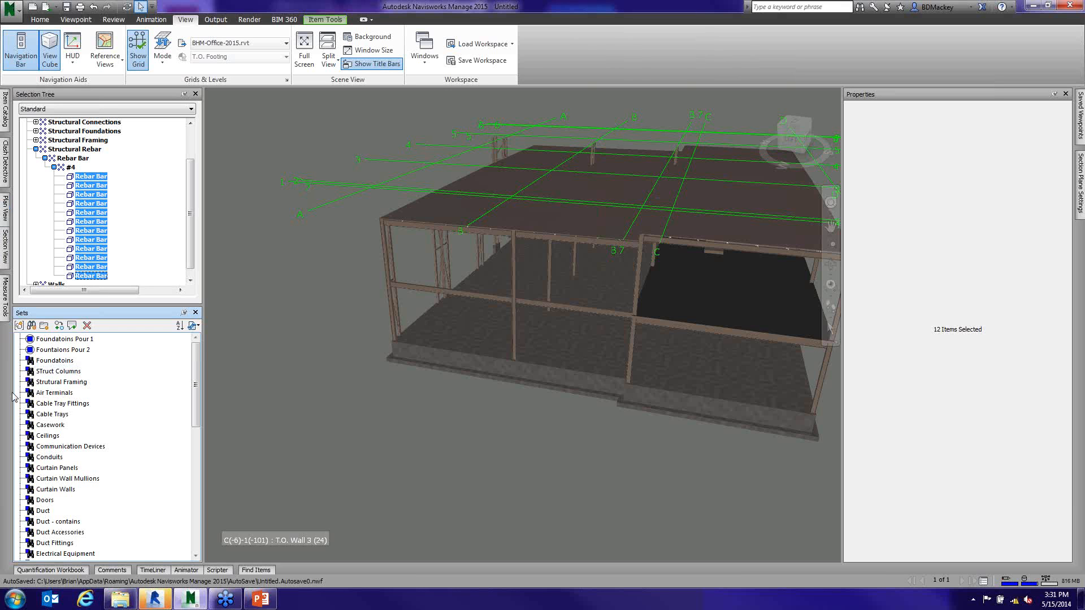
left_click(57, 436)
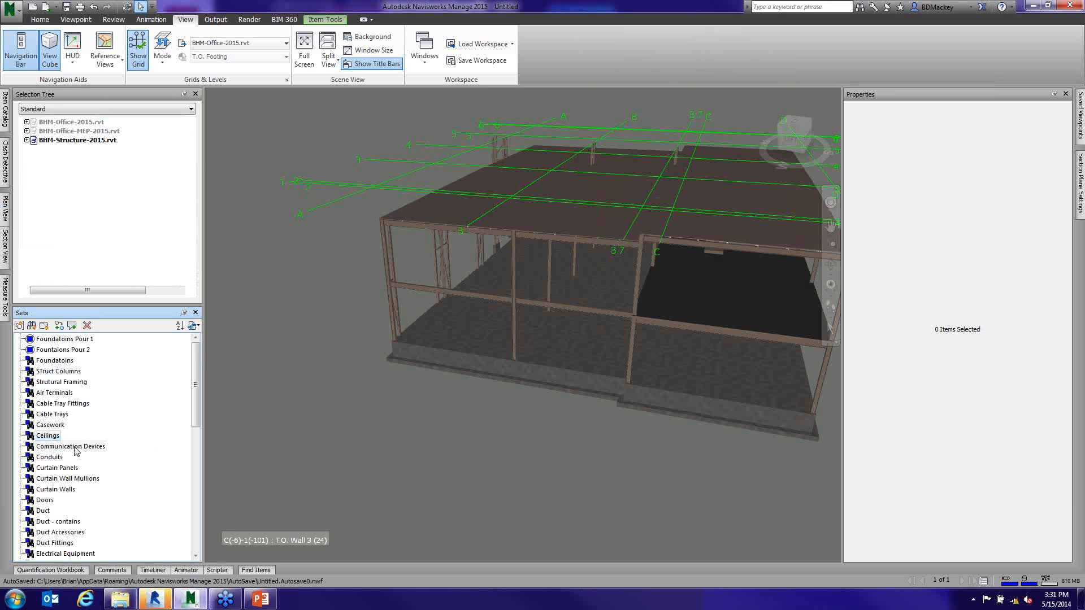
left_click(74, 447)
- Unhide all hidden items so the office and MEP models show together with the structure
right_click(274, 141)
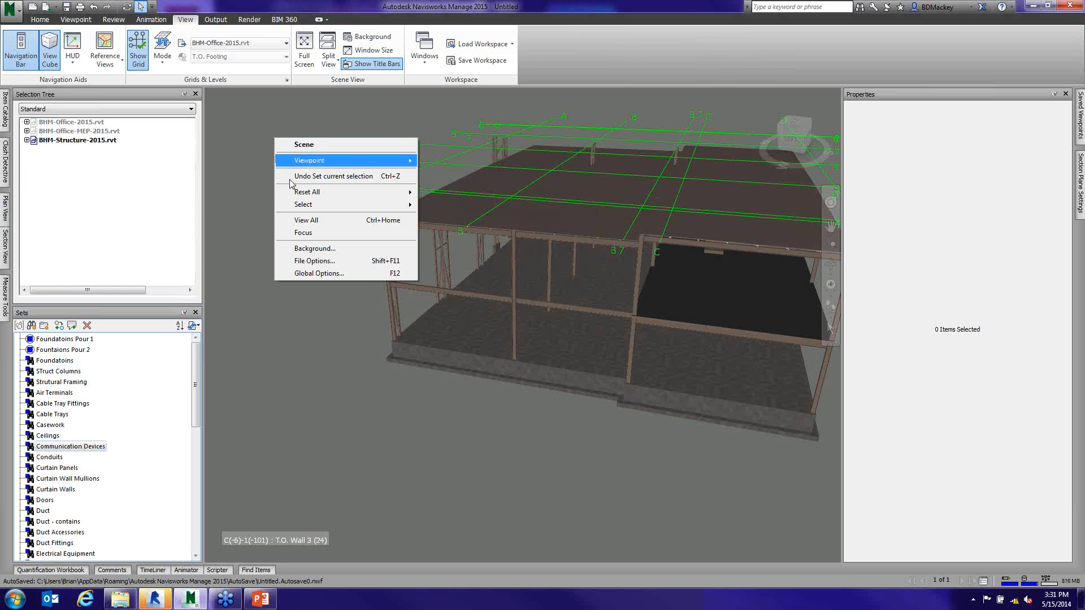
left_click(234, 141)
left_click(39, 19)
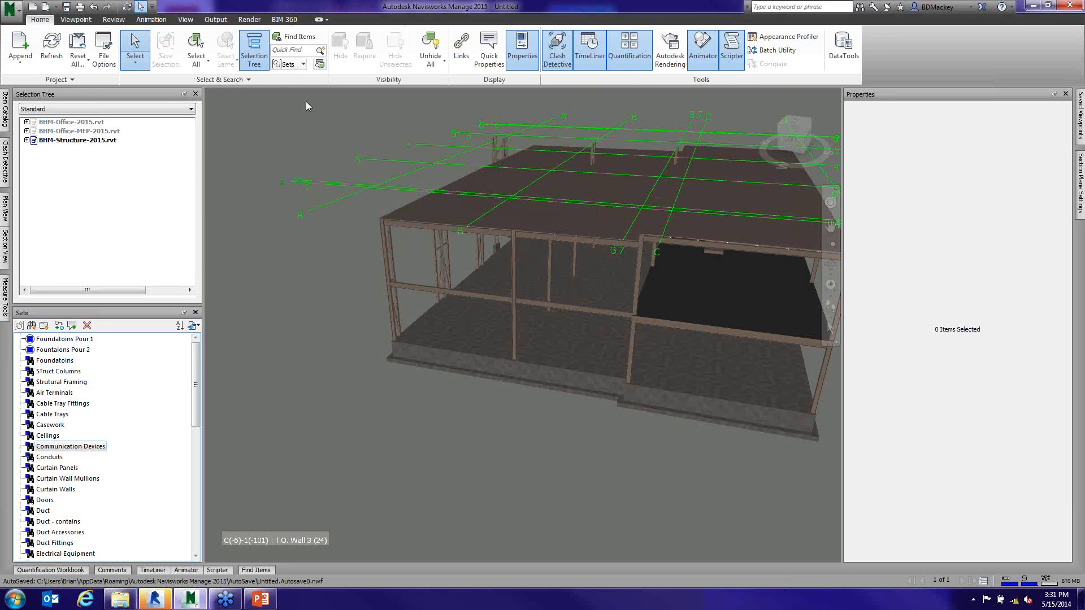
left_click(431, 59)
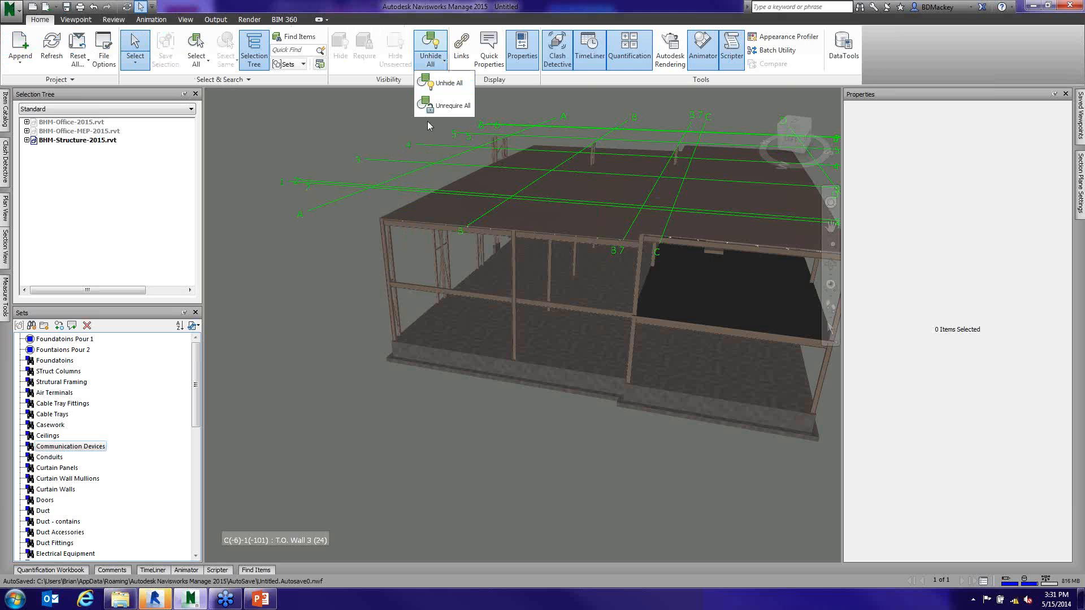
left_click(452, 84)
- Select the items of the imported Walls search set and inspect the highlighted walls from around the building
middle_click_drag(542, 410, 503, 394)
left_click_drag(198, 381, 199, 532)
left_click(44, 554)
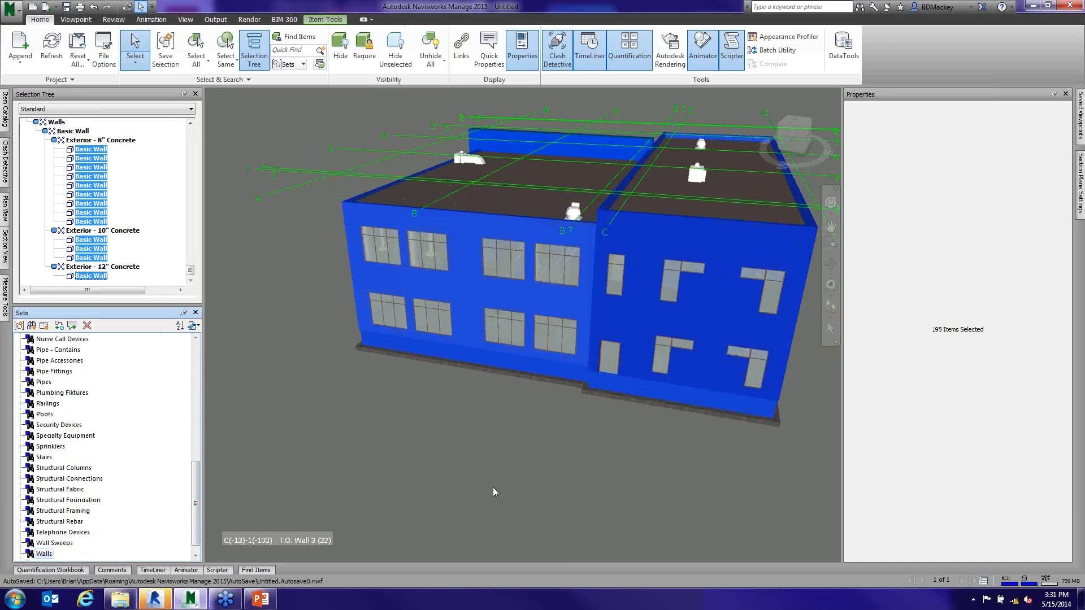
middle_click_drag(470, 472, 486, 445, "shift")
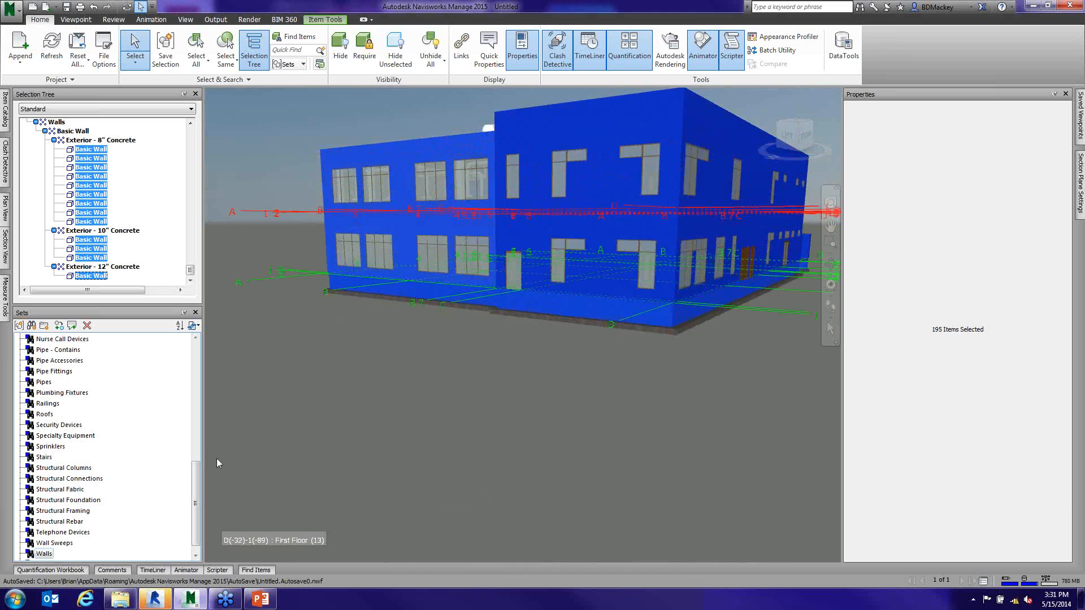
- Keep the Find Items window open, limit the Walls search to BHM-Structure-2015.rvt, and find all matching items
left_click(256, 570)
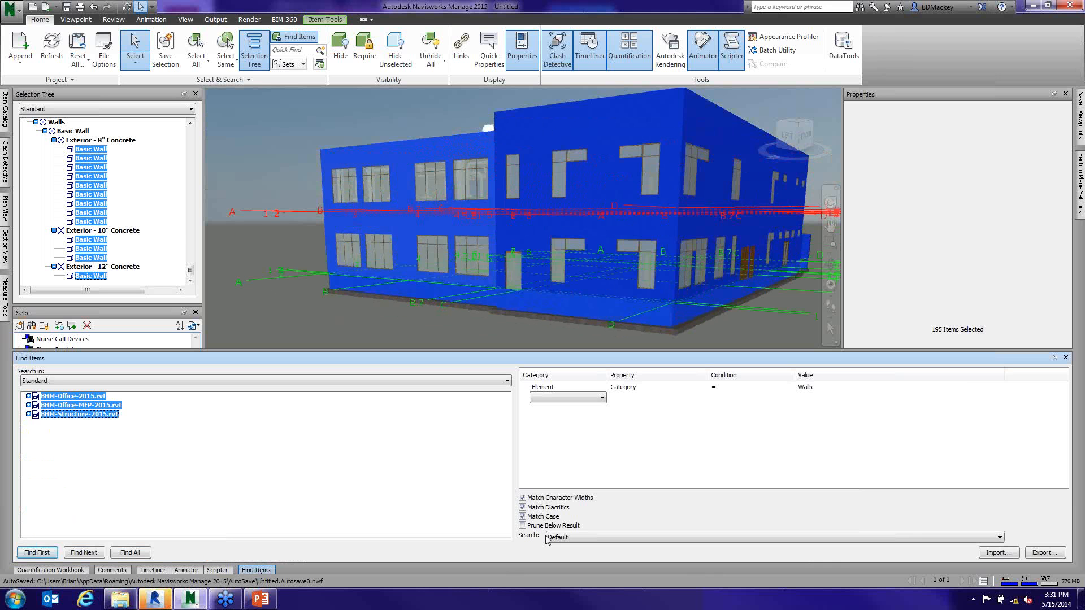
left_click(1054, 359)
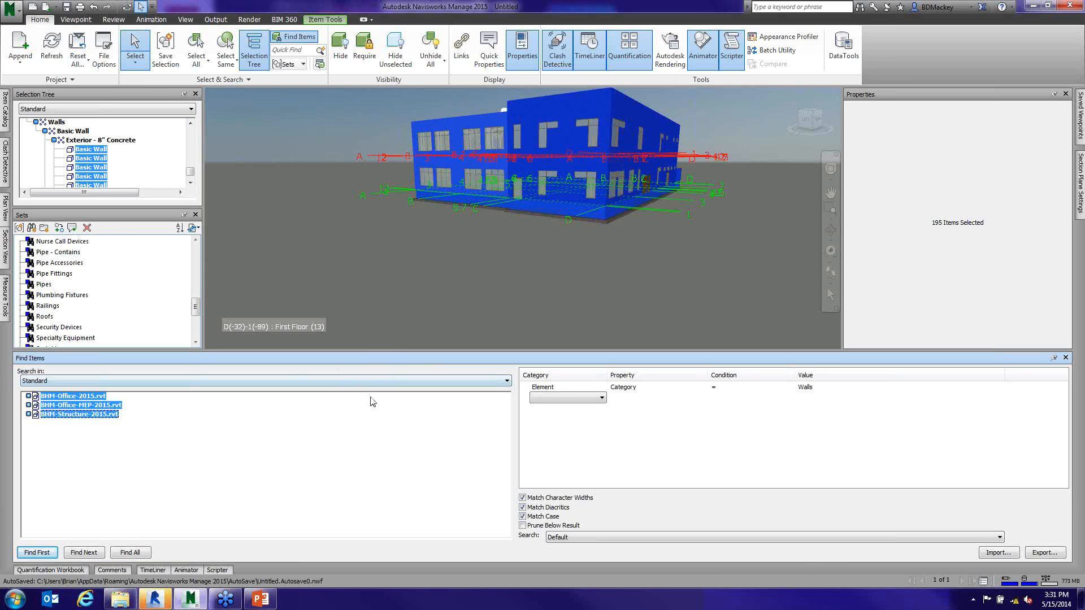
left_click_drag(198, 315, 196, 336)
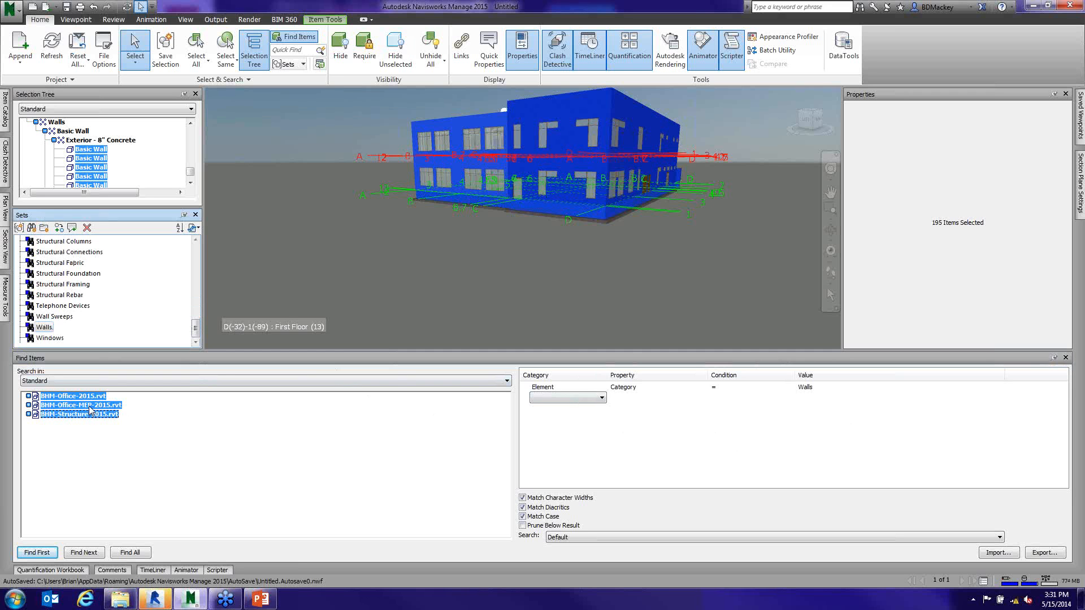
left_click(80, 414)
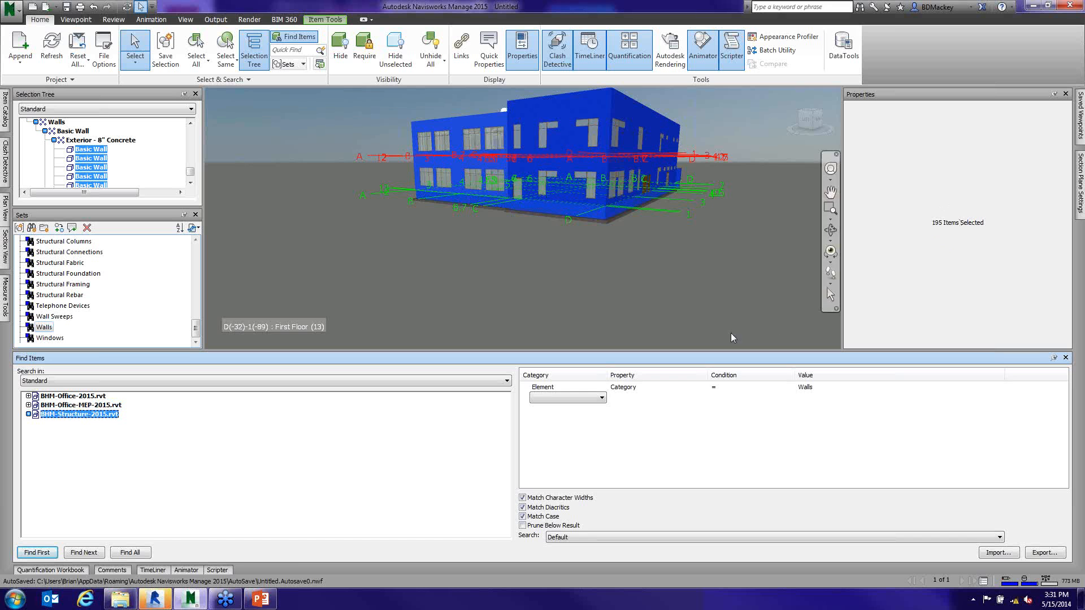
left_click(130, 552)
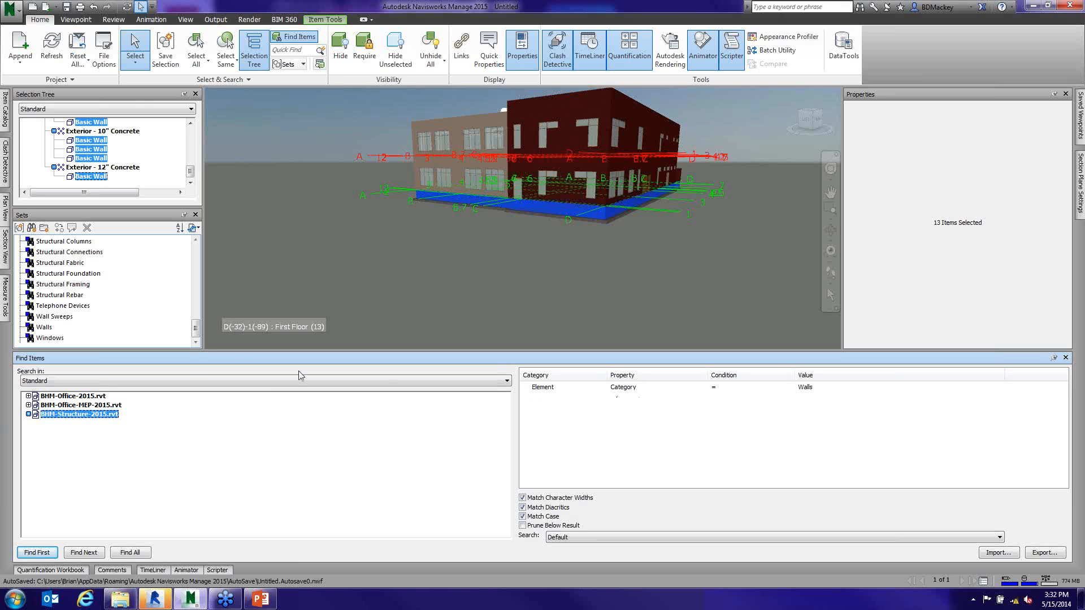
- Save the current structure-only walls search as a search set named "-Walls Structure"
left_click(33, 229)
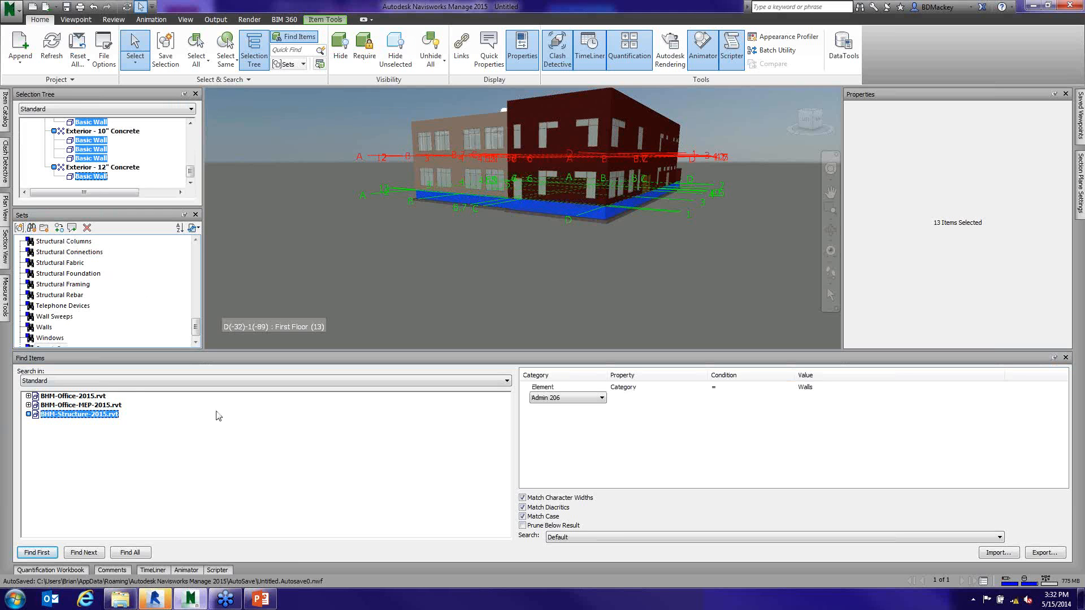
left_click(196, 342)
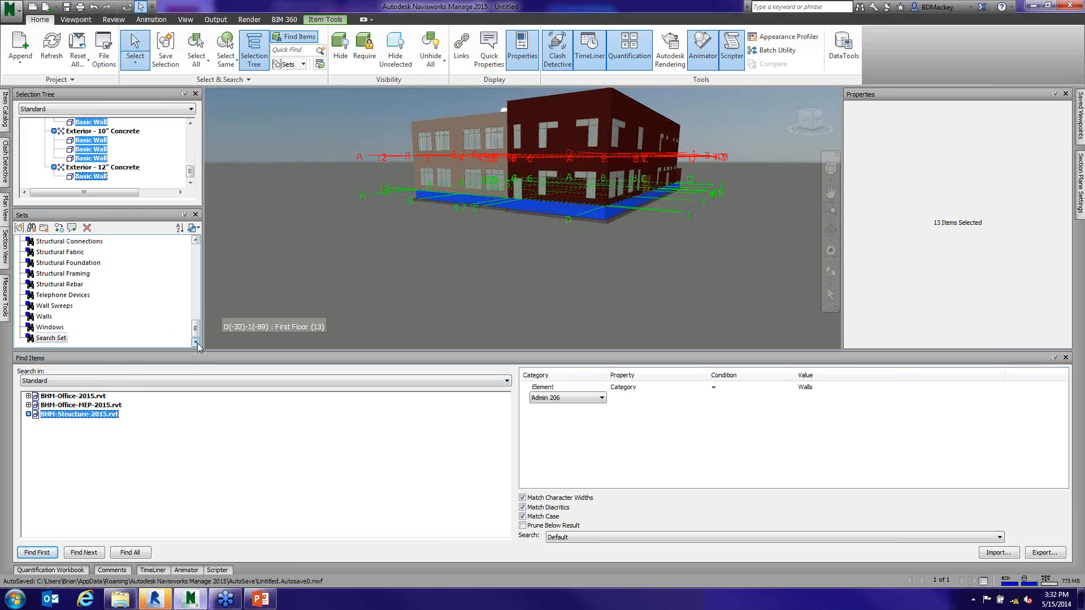
left_click(50, 339)
left_click(52, 328)
left_click(57, 341)
left_click(56, 339)
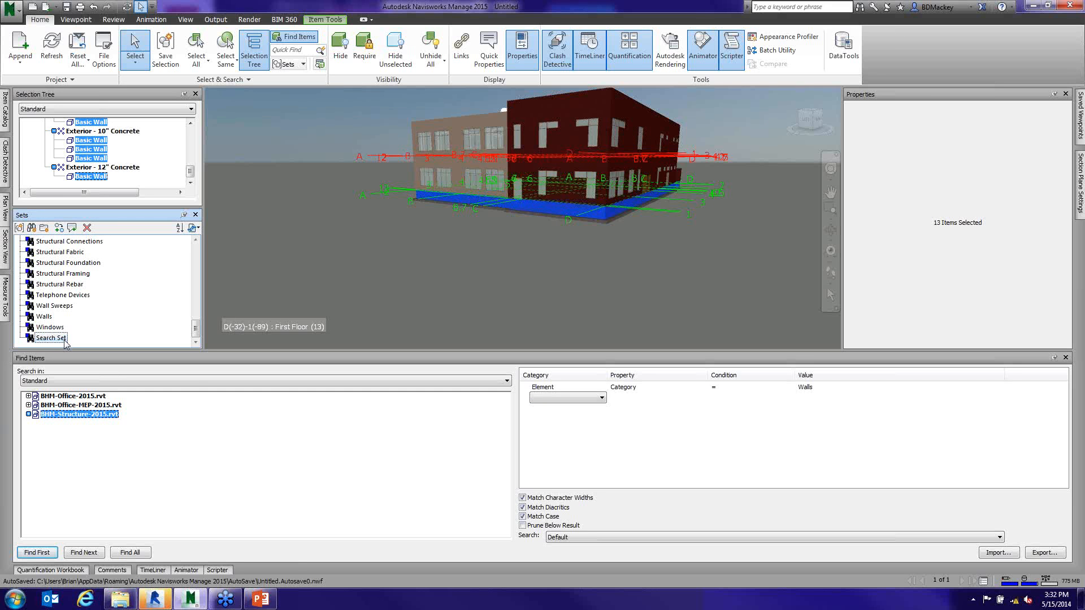
left_click(62, 340)
type("-Walls Structure")
key("Return")
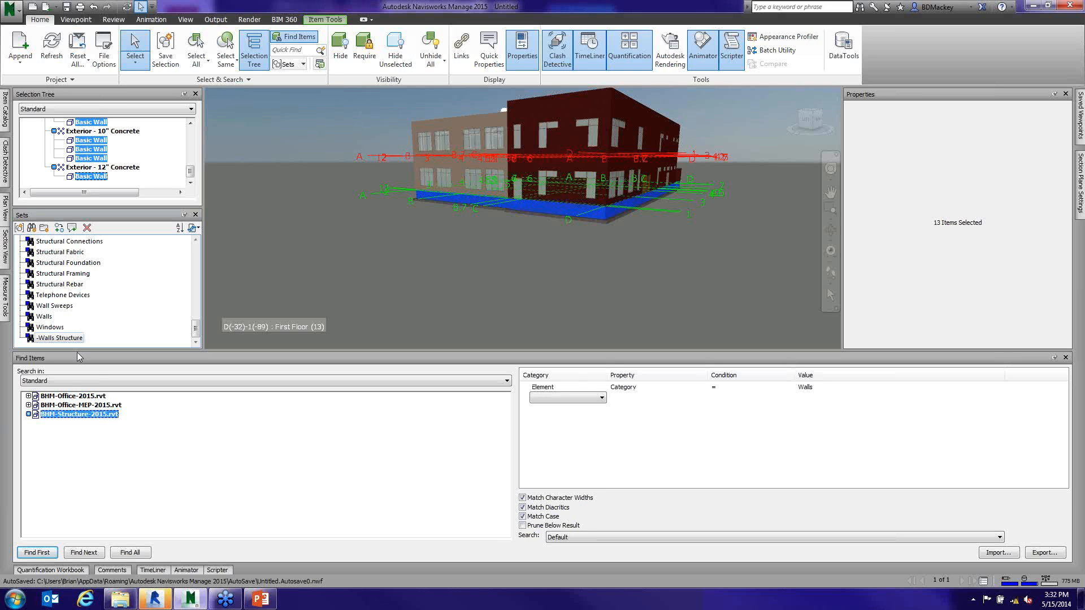
- Clear the selection, select the large front exterior wall and examine its Base Constraint properties
left_click(382, 284)
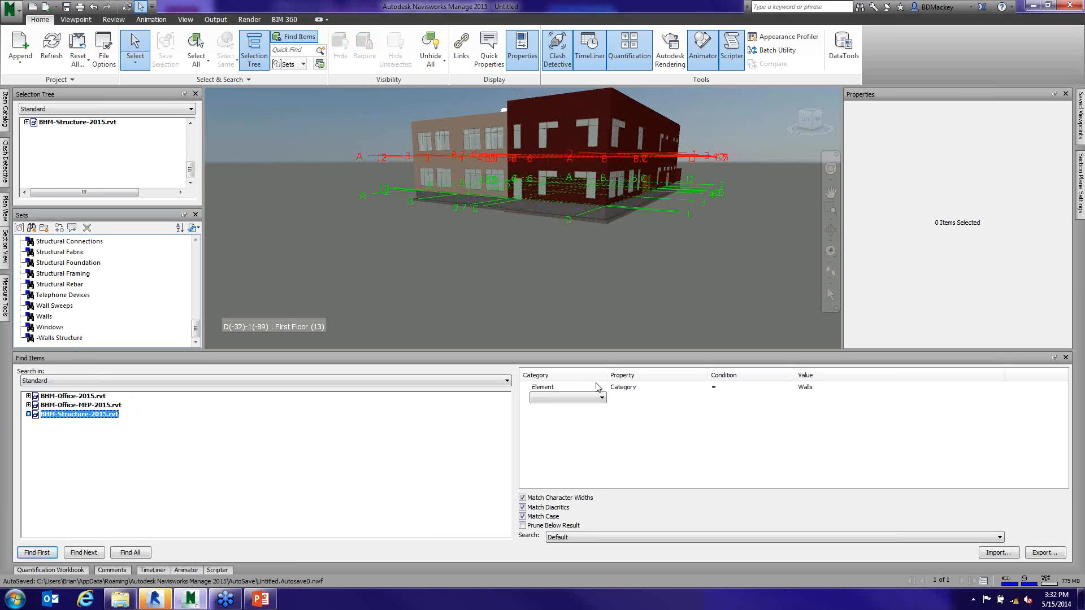
left_click(585, 98)
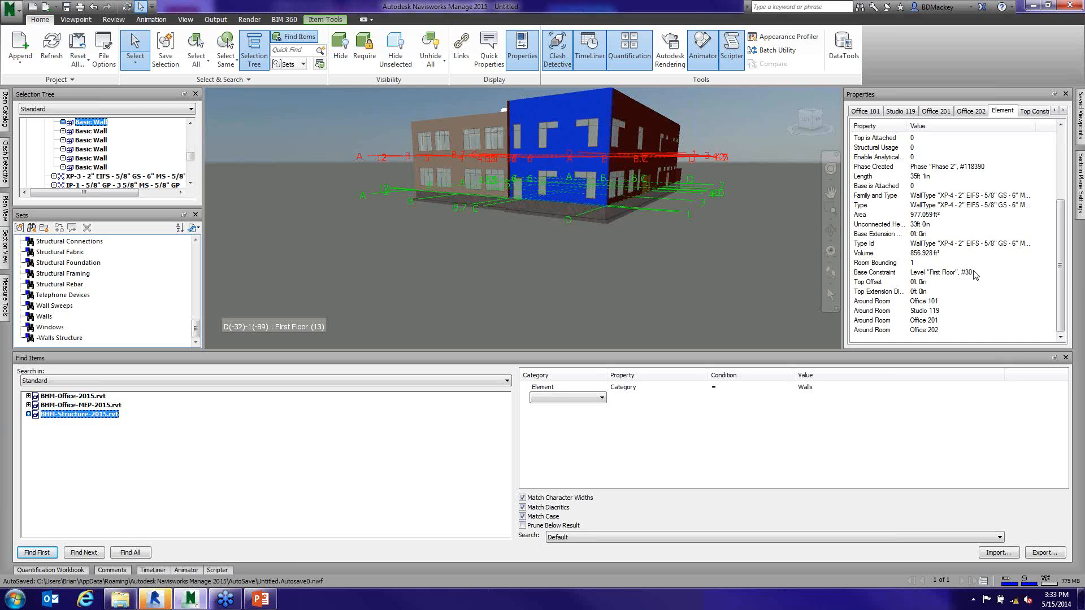
left_click(1063, 111)
left_click(1063, 111)
left_click(1063, 111)
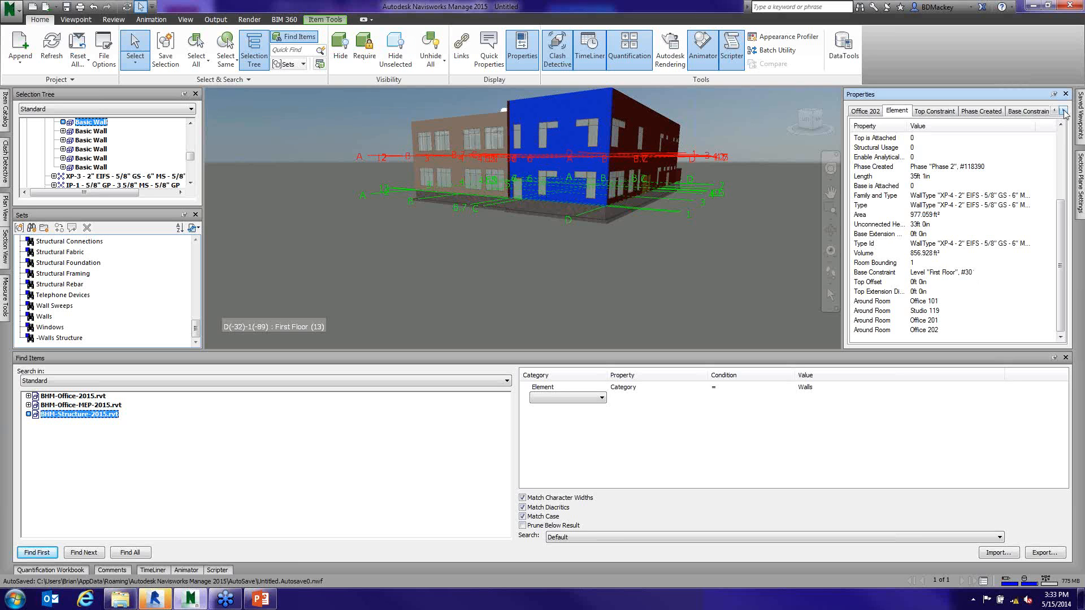
left_click(1063, 111)
left_click(999, 112)
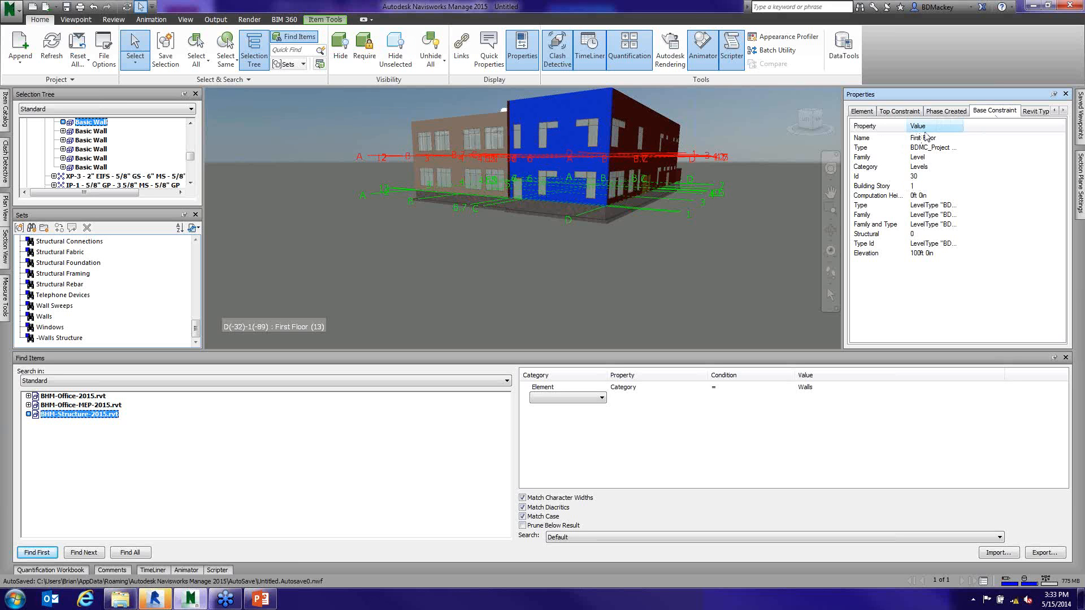
- Replace the Element search condition with one where the Base Constraint Name contains "First"
left_click(602, 389)
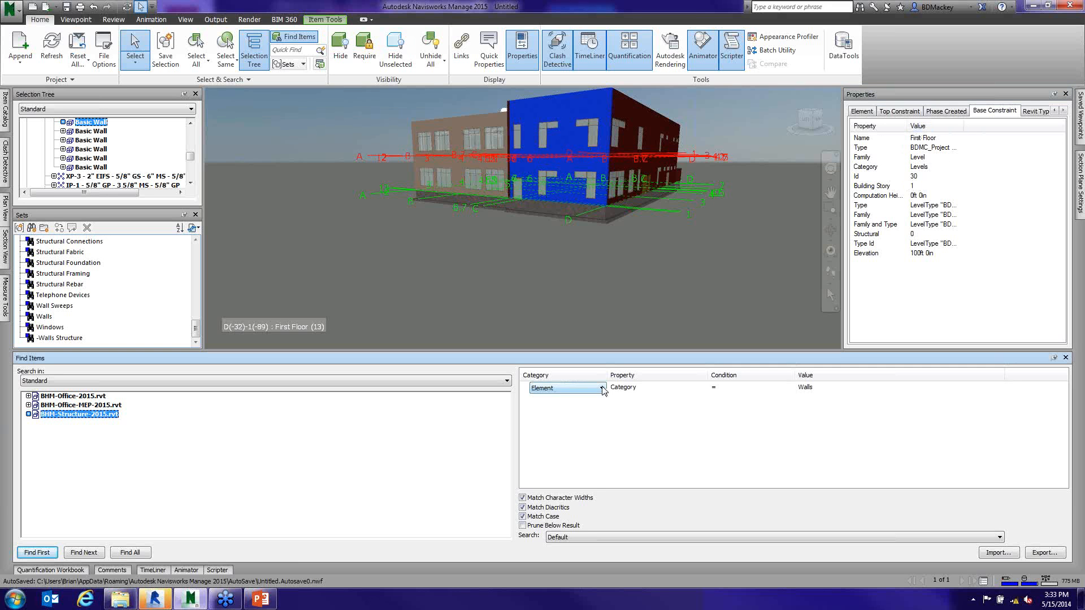
left_click(602, 389)
left_click(549, 405)
left_click(602, 389)
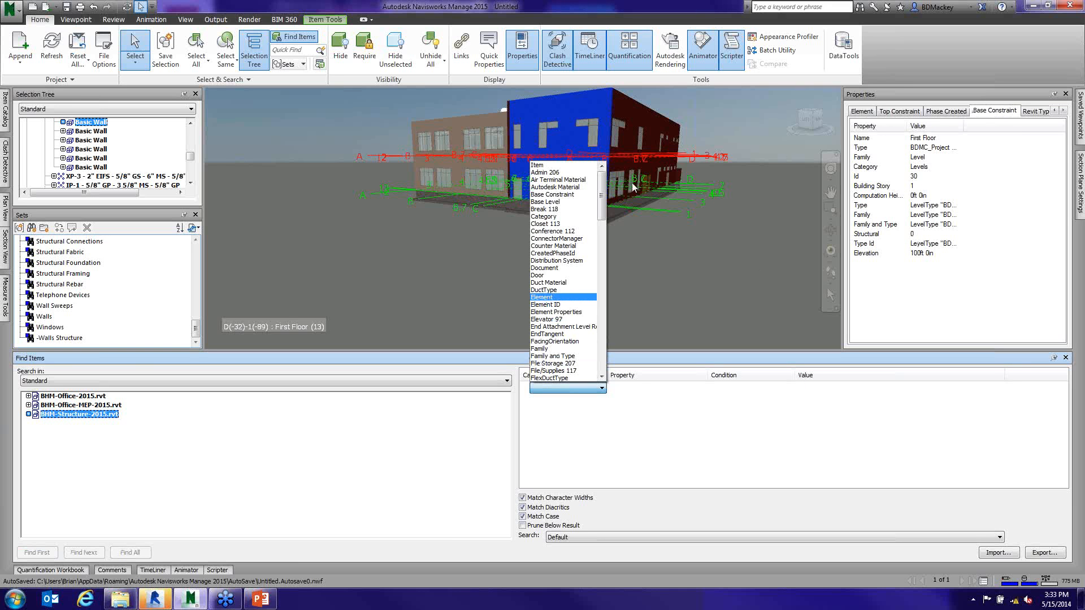
left_click(552, 195)
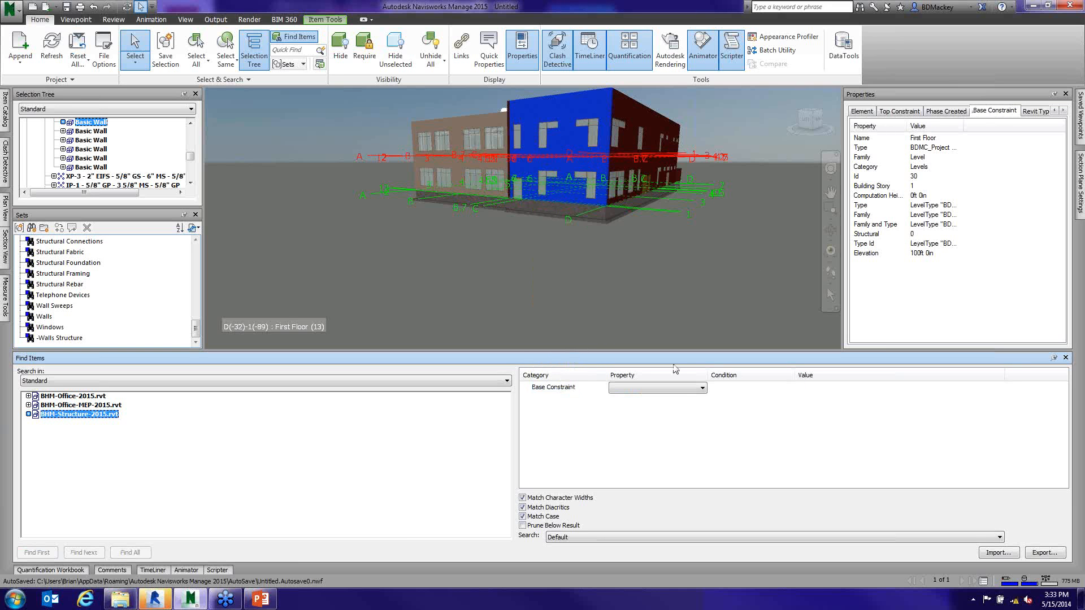
left_click(702, 388)
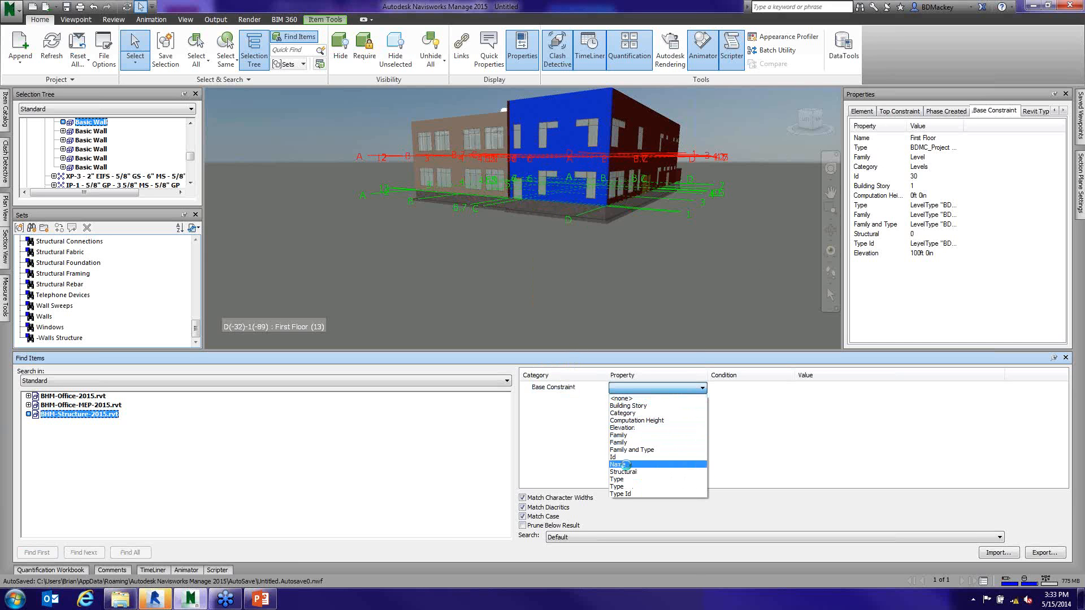
left_click(621, 465)
left_click(789, 388)
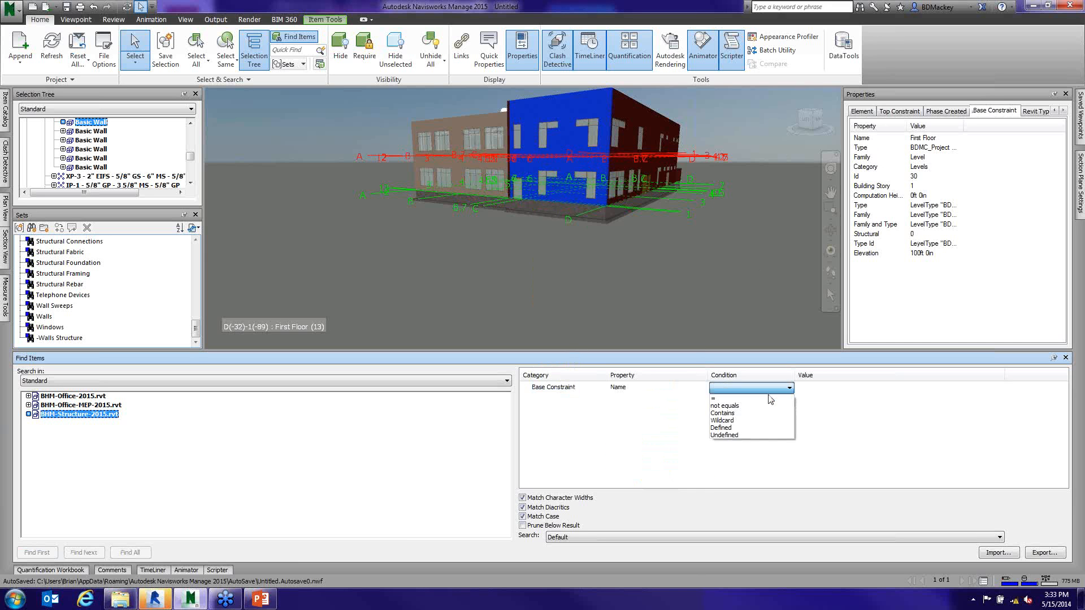
left_click(746, 413)
type("F")
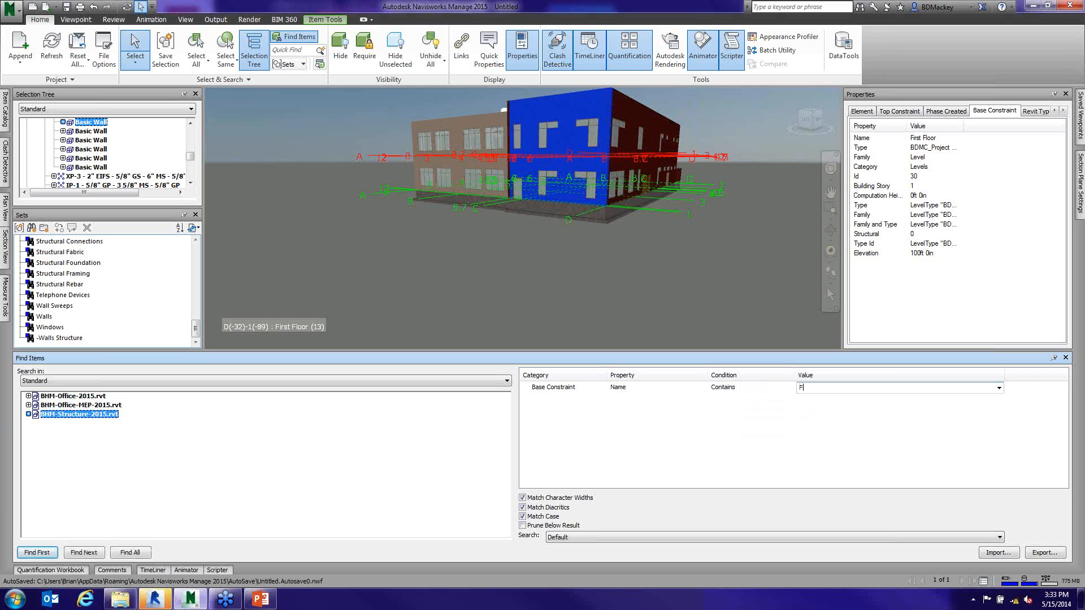
type("irst")
- Turn off Match Case, extend the search from the structure file to all three BHM files, and find all matching items
left_click(523, 517)
left_click(125, 554)
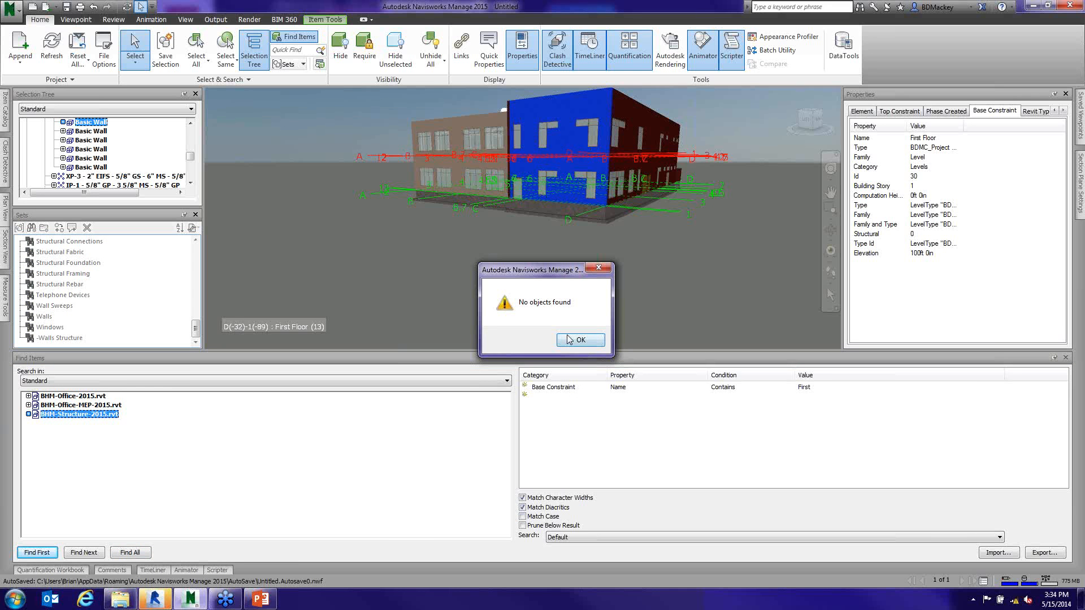
left_click(568, 338)
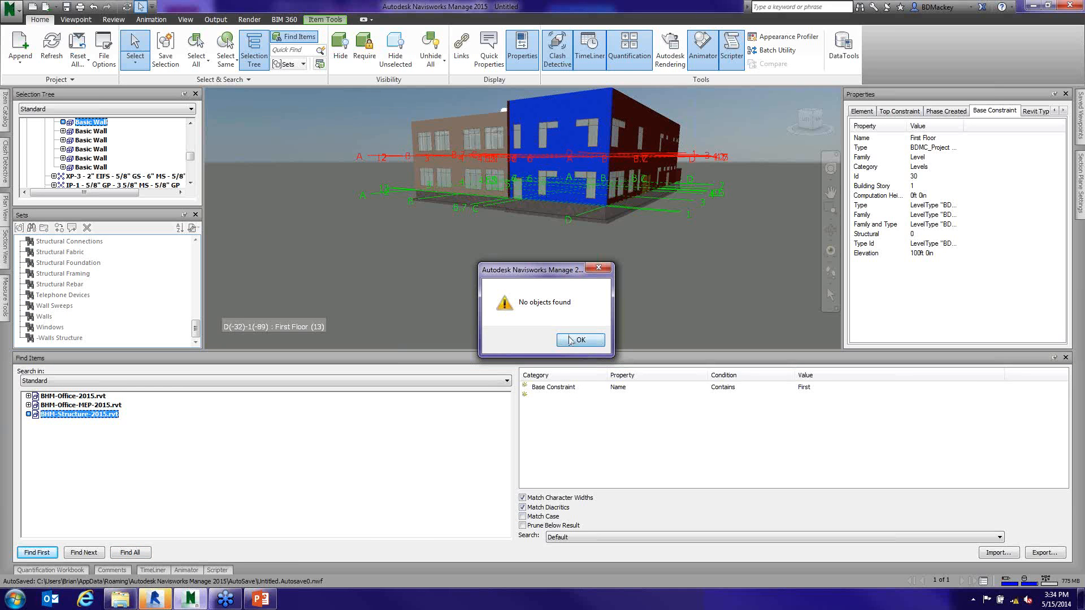
left_click(98, 405, "ctrl")
left_click(95, 399, "ctrl")
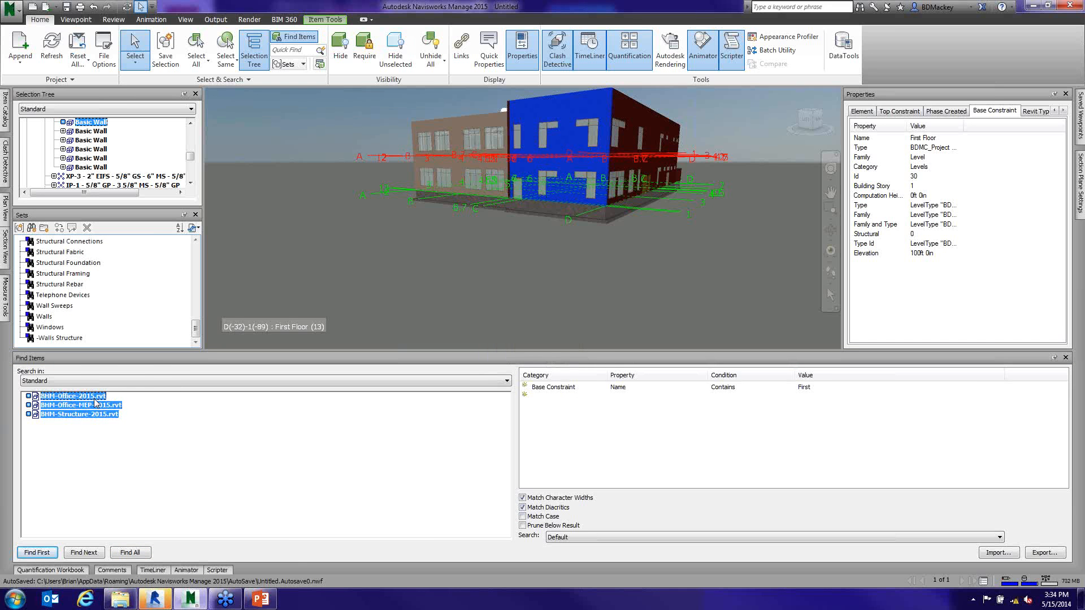
left_click(135, 552)
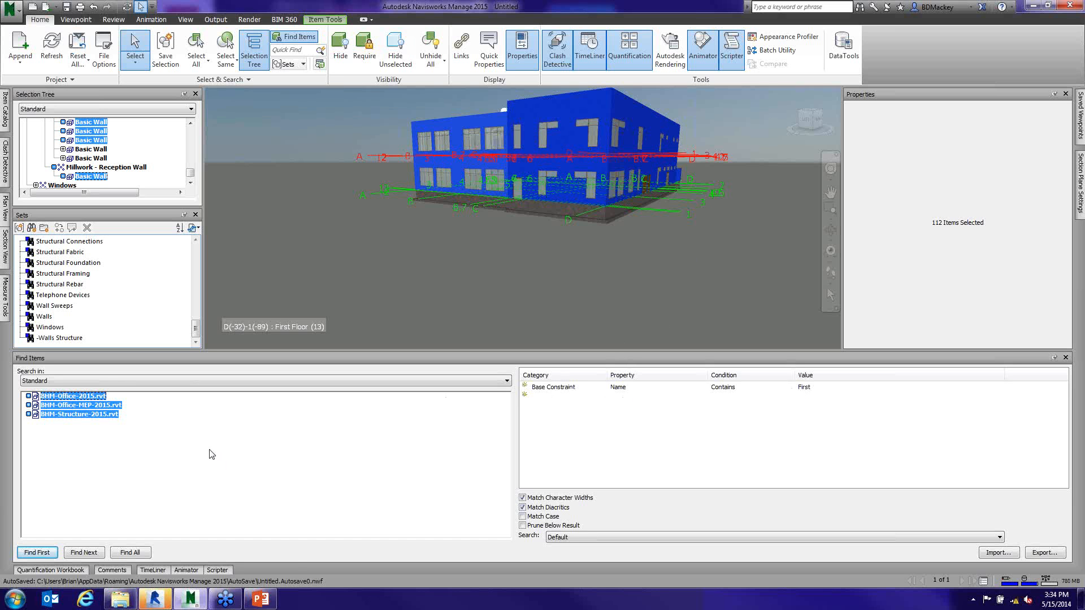
- Change the search scope from the model tree to the Walls set and find all items meeting the condition
left_click(96, 381)
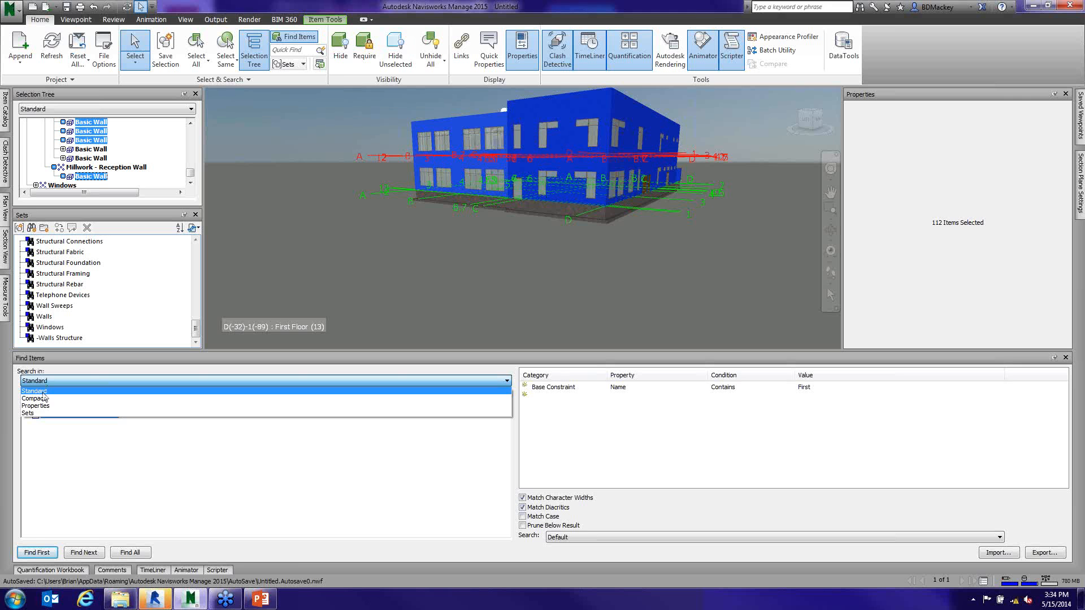
left_click(43, 413)
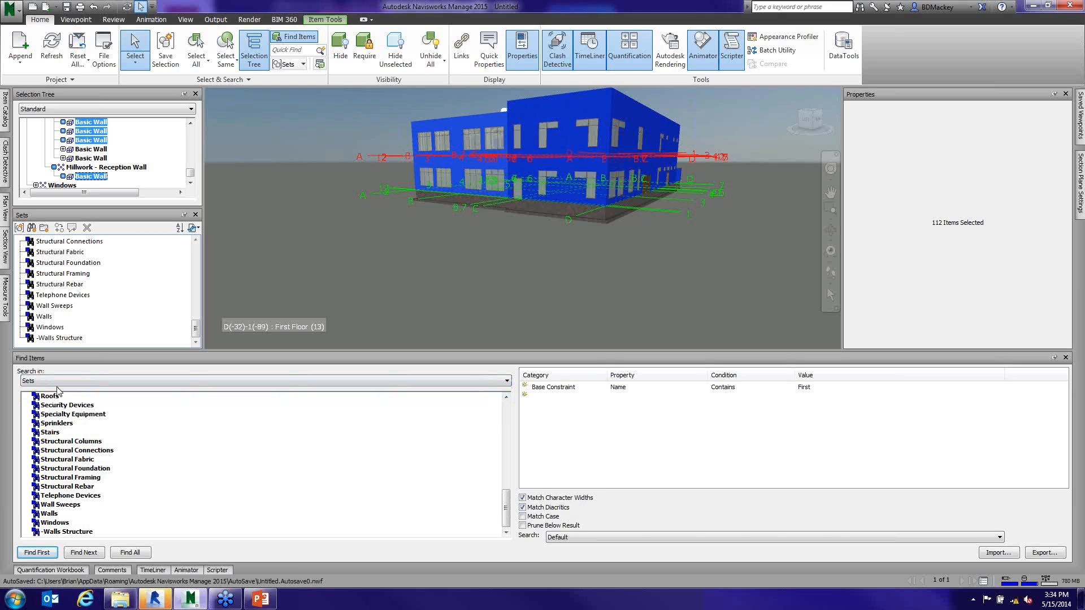
left_click(57, 513)
left_click(134, 557)
- Save the search within the Walls set as a search set named "-Walls First Floor"
left_click(31, 228)
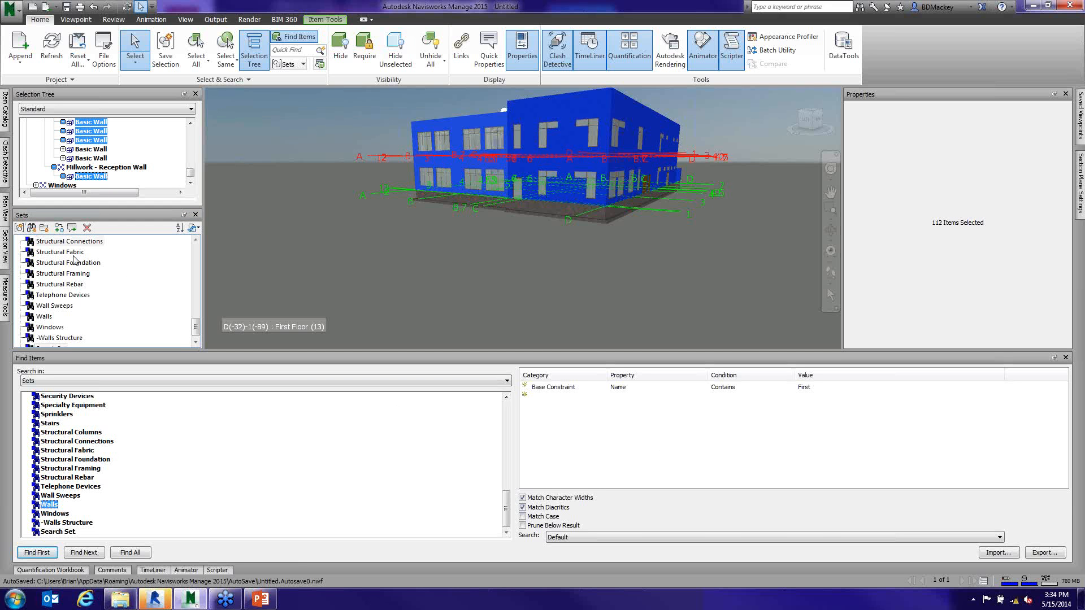
left_click(196, 342)
left_click(59, 339)
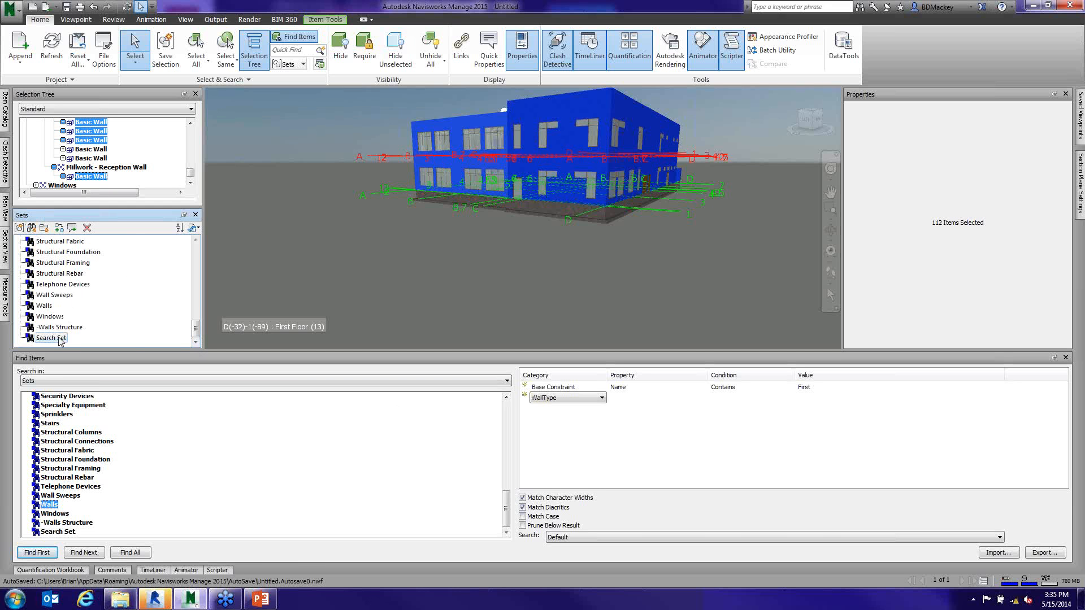
left_click(59, 339)
type("-Walls First Floor")
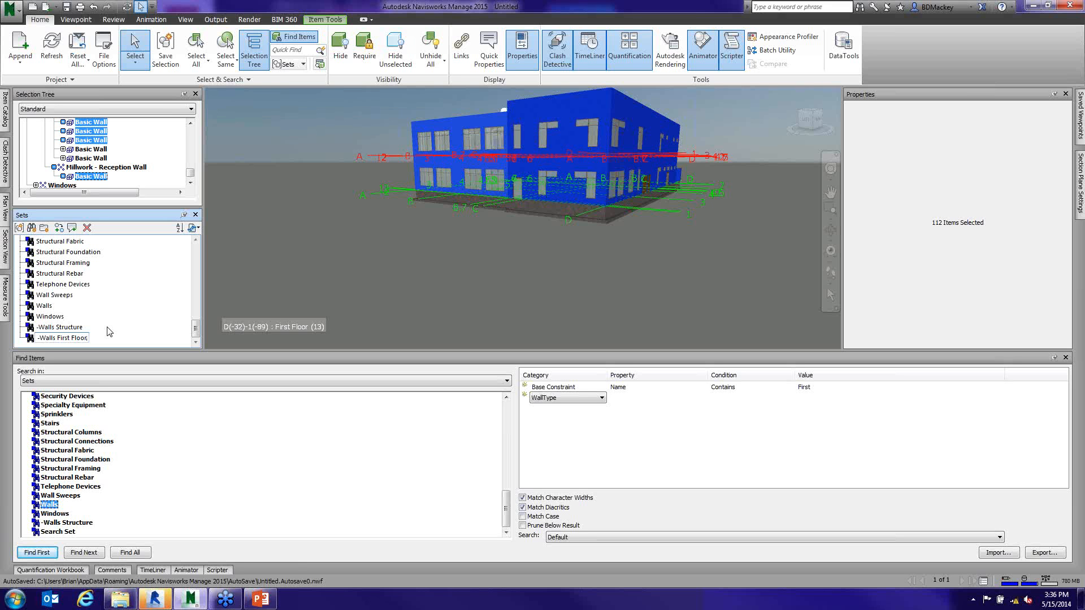
- Clear the selection, collapse the Find Items window and look through the list of saved sets
left_click(272, 272)
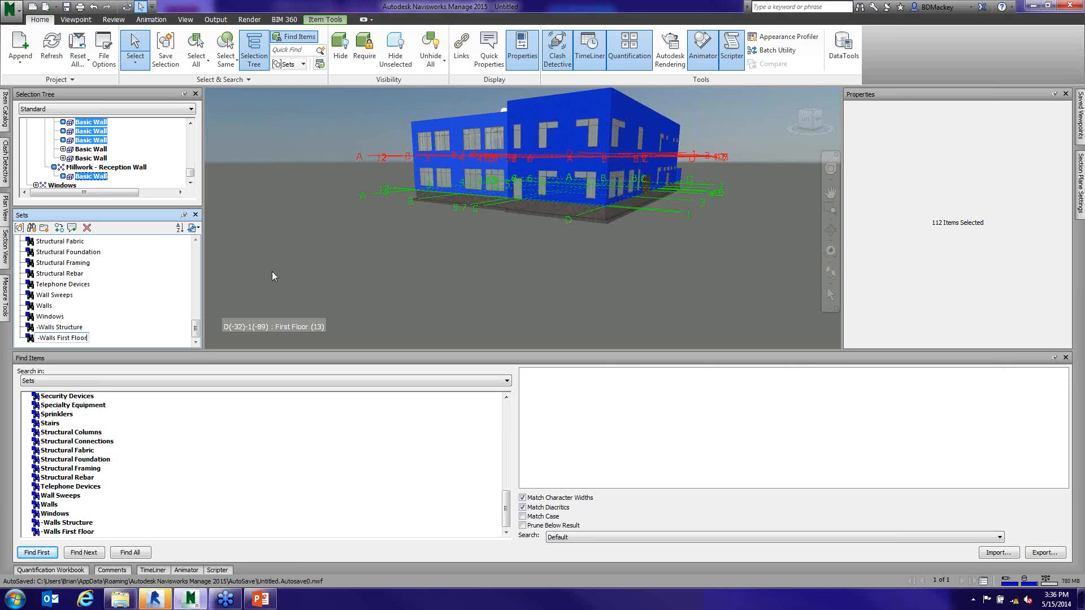
left_click(1055, 358)
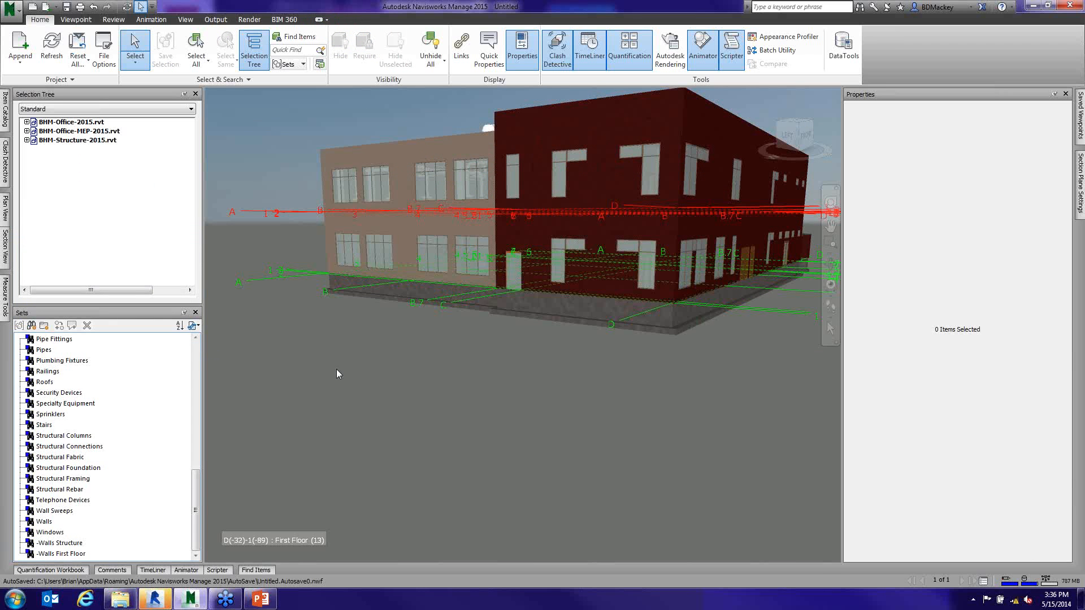
left_click_drag(199, 513, 205, 424)
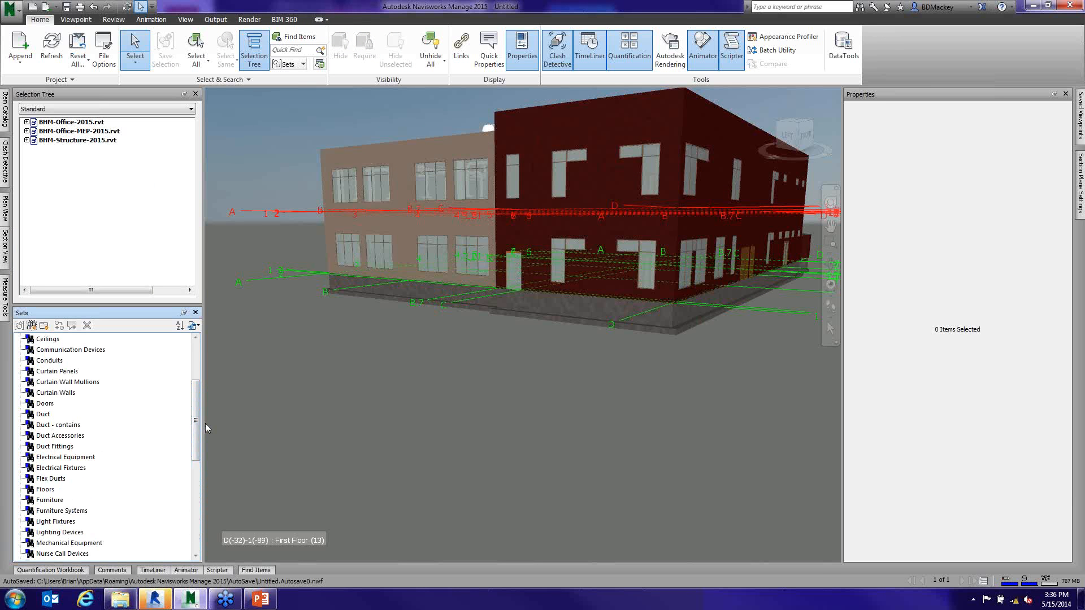
left_click_drag(195, 418, 196, 510)
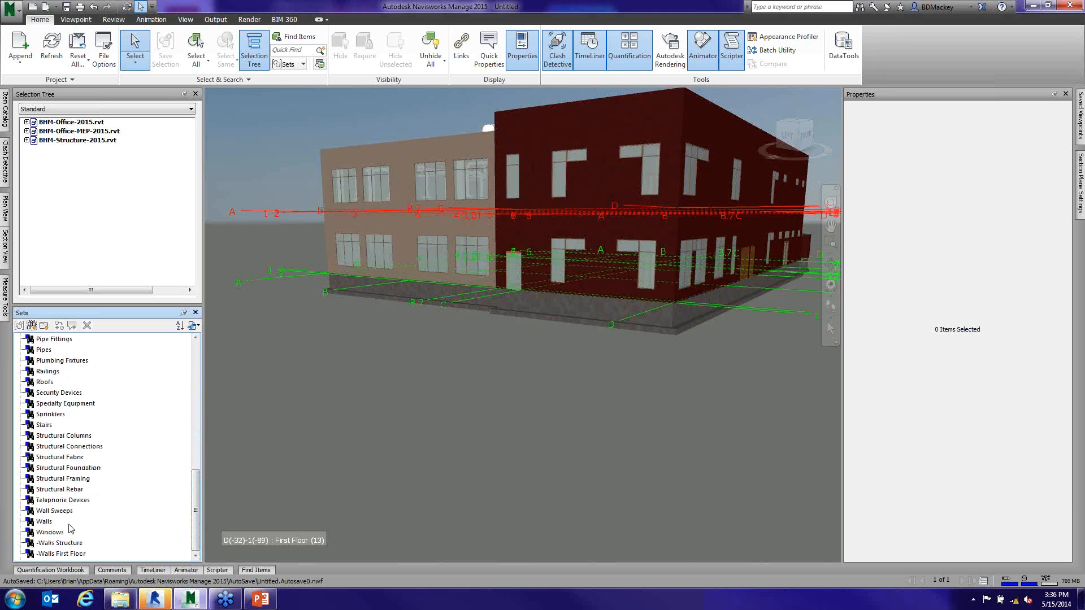
- Select the Walls set and examine which commands the Sets window offers for it
left_click(45, 522)
right_click(46, 522)
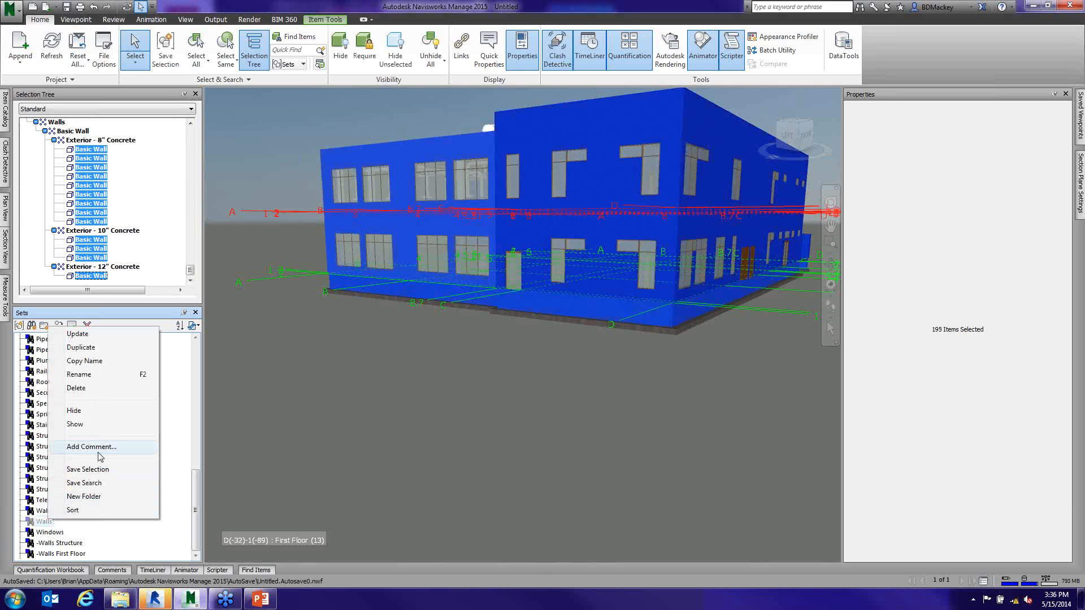
left_click(241, 415)
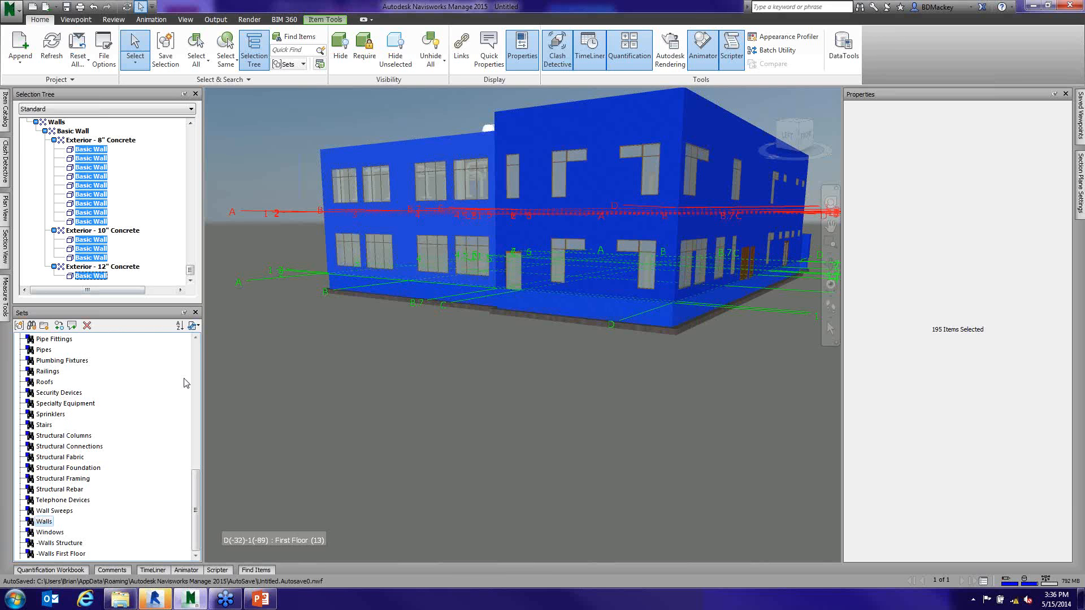
- Collapse the Sets window and switch the Selection Tree from Standard to the Sets view
left_click(183, 312)
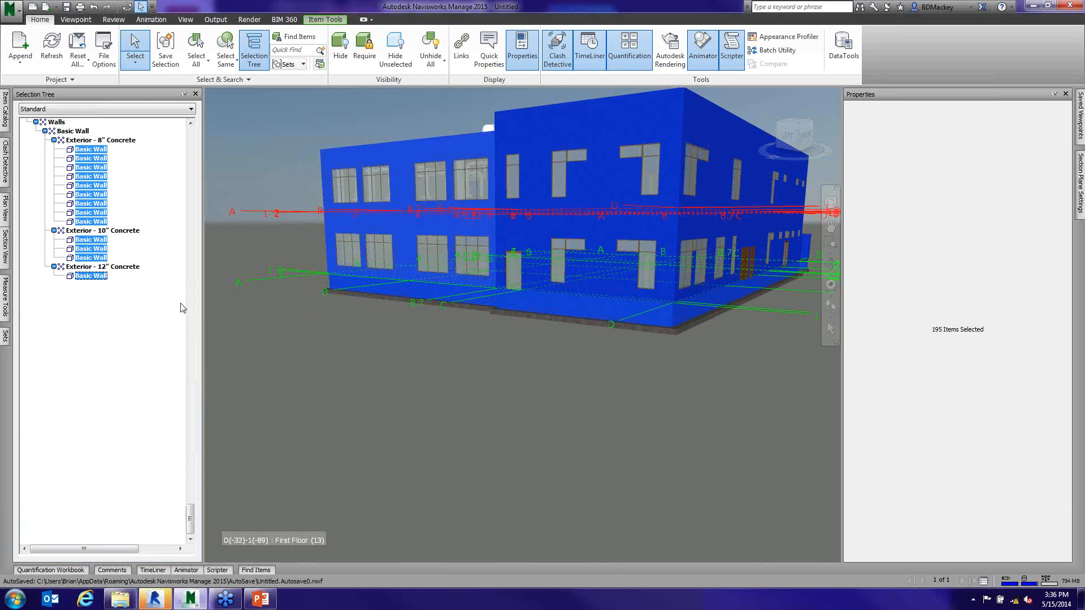
left_click(70, 107)
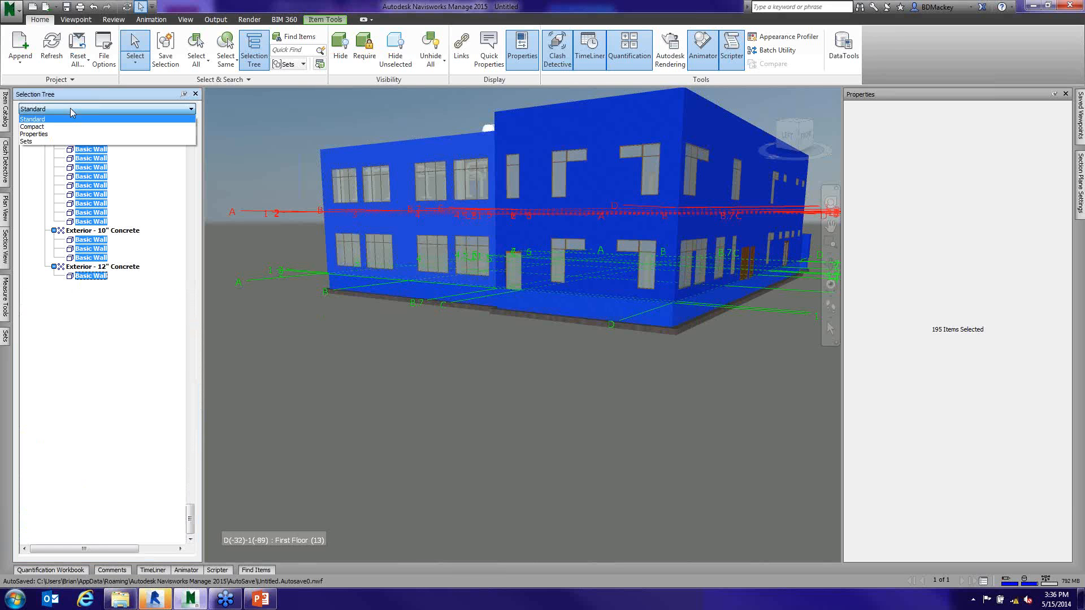
left_click(70, 108)
left_click(53, 109)
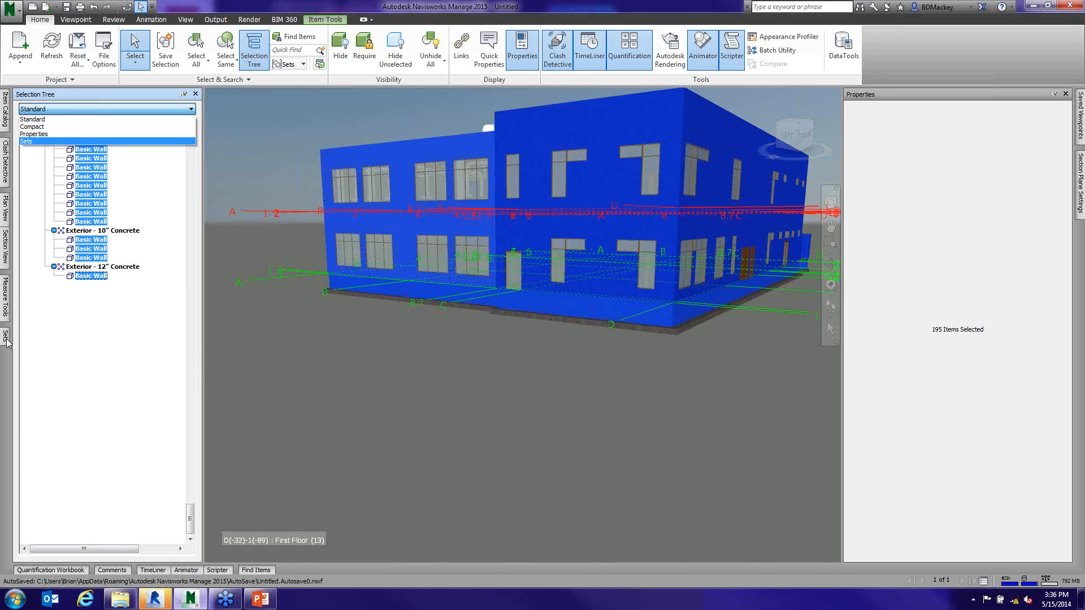
left_click(29, 141)
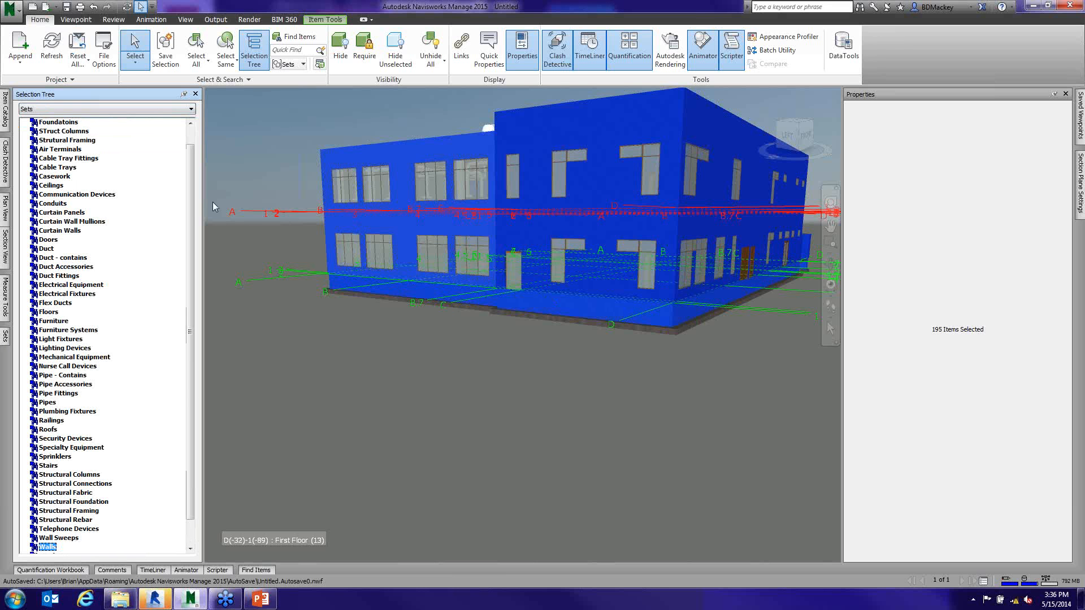
- Examine the commands available for the Duct set in the Selection Tree and compare with the Sets window
left_click(46, 249)
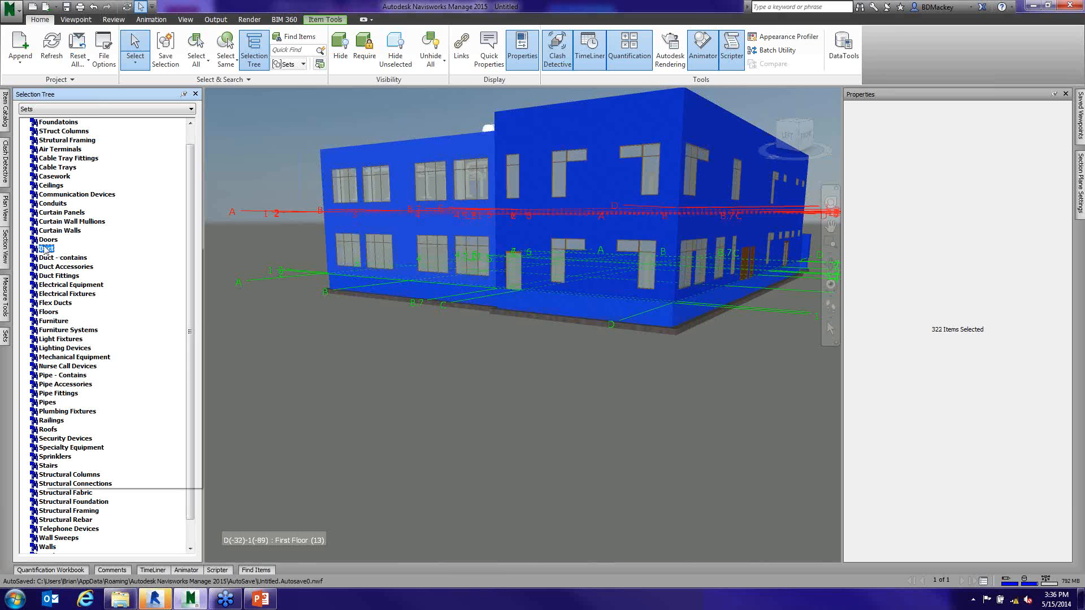
right_click(46, 250)
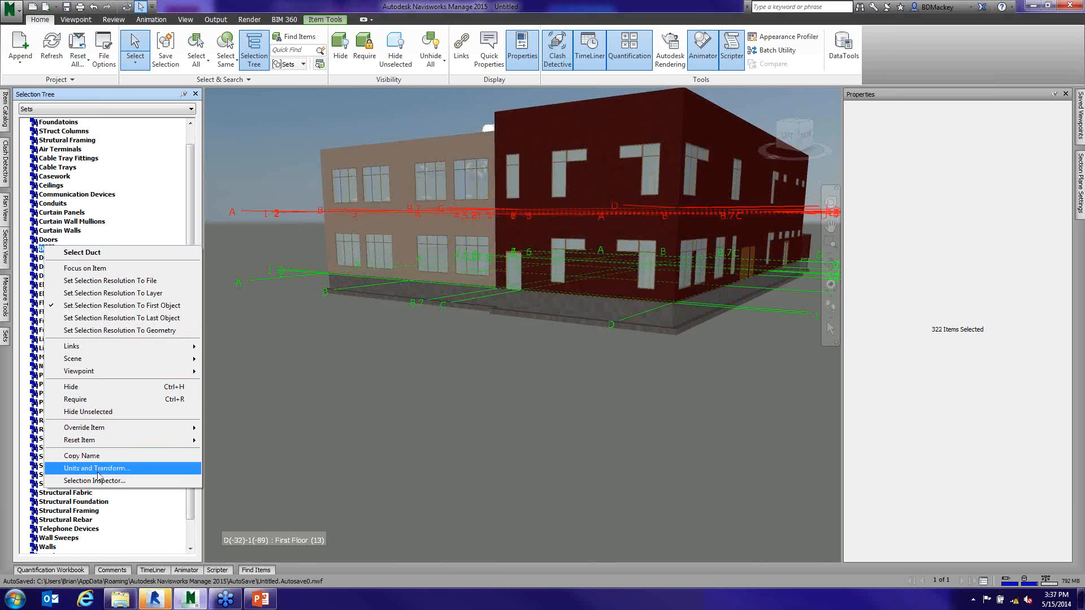
left_click(6, 339)
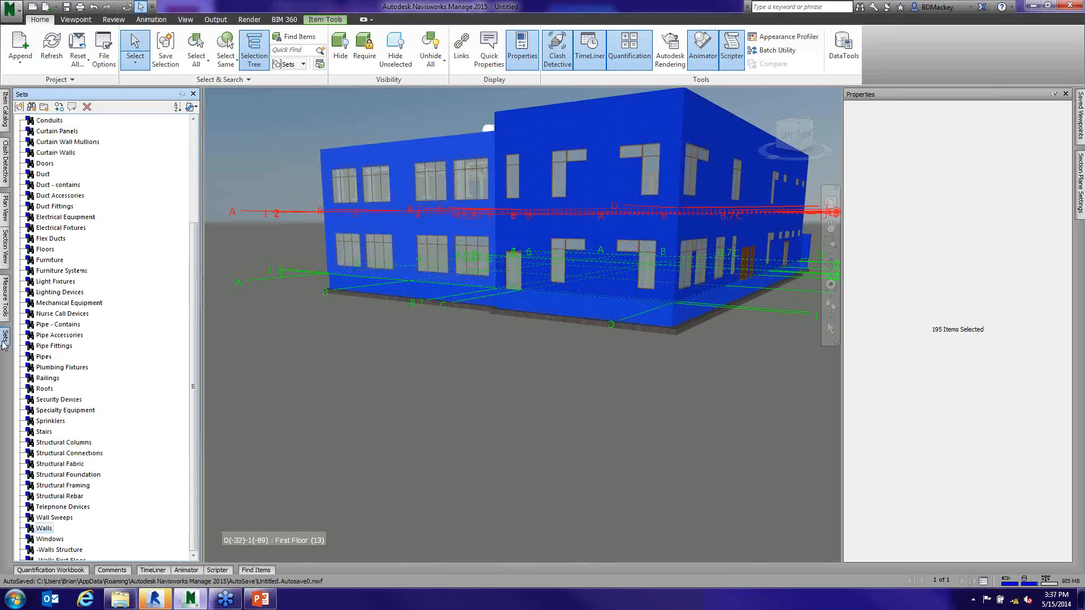
left_click(246, 118)
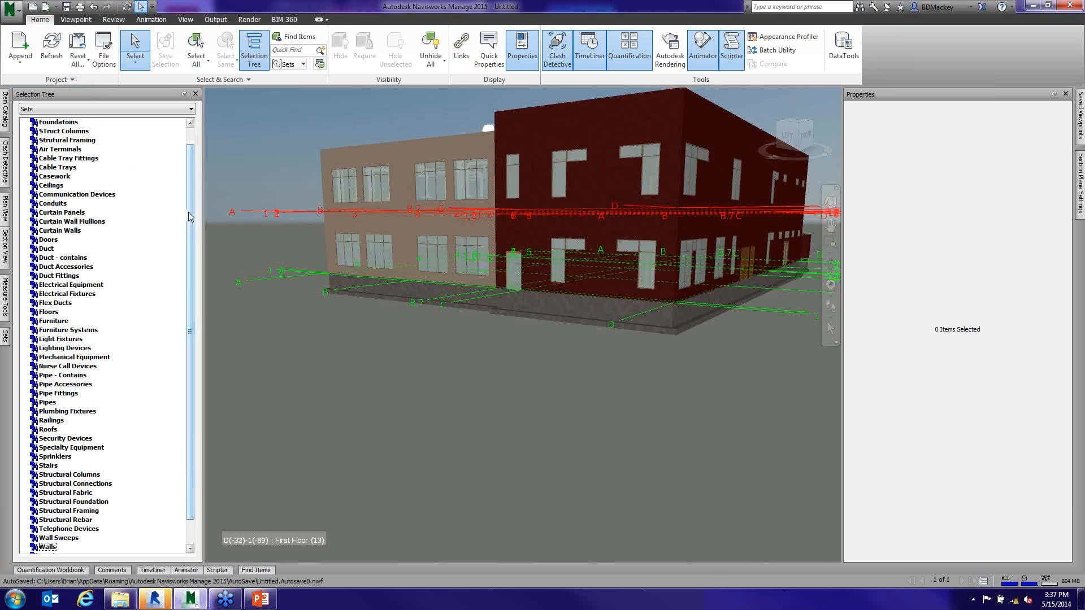
- Override the transparency of the Walls set to about halfway between opaque and transparent and check the model
scroll(141, 363, "down", 1)
left_click(49, 521)
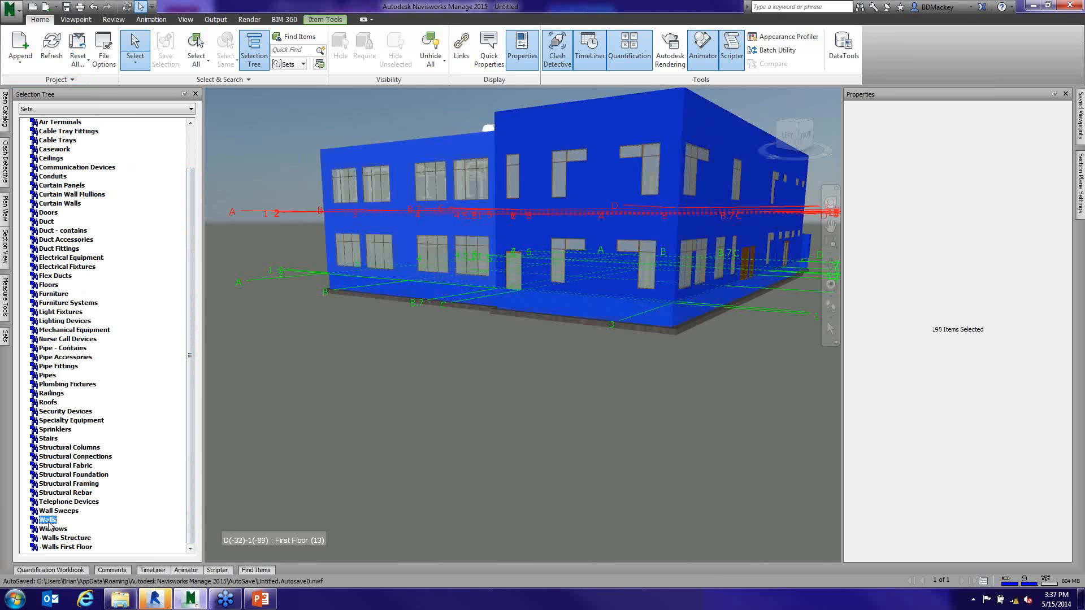
right_click(49, 524)
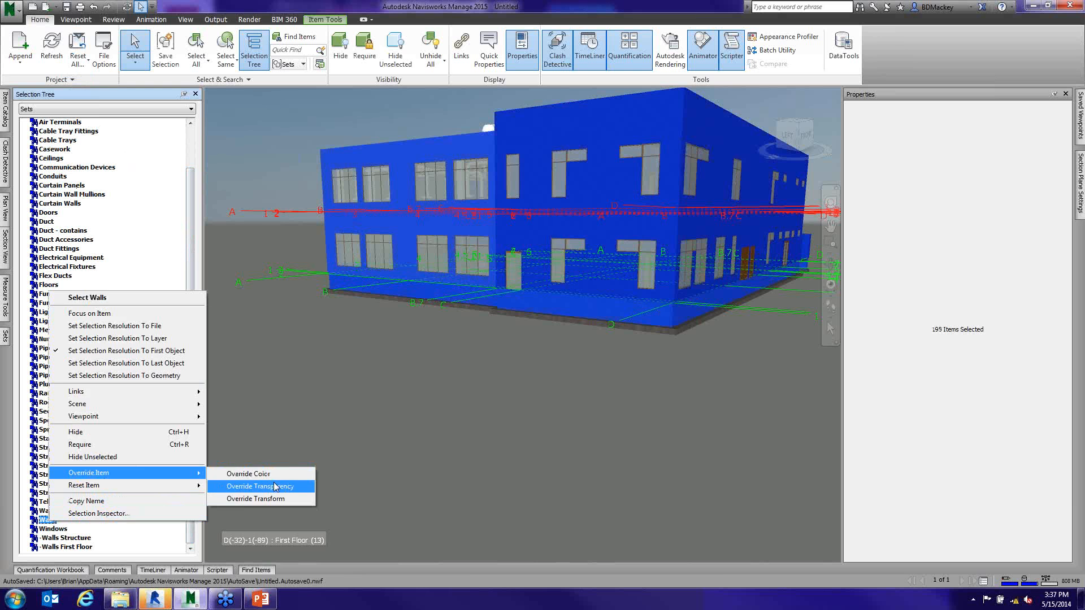
left_click(283, 495)
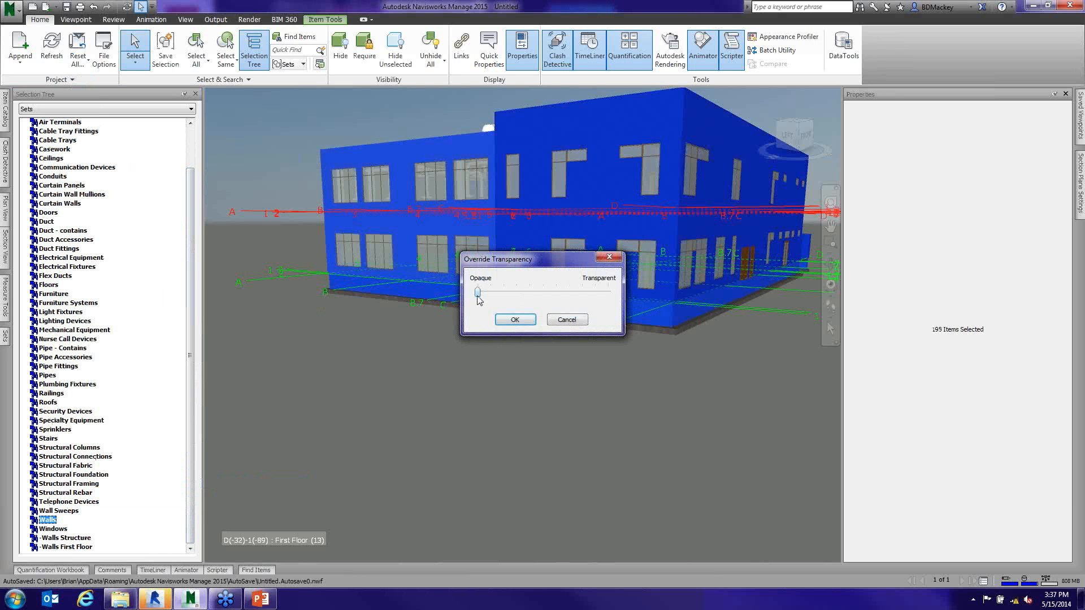
left_click_drag(478, 292, 539, 297)
left_click(515, 320)
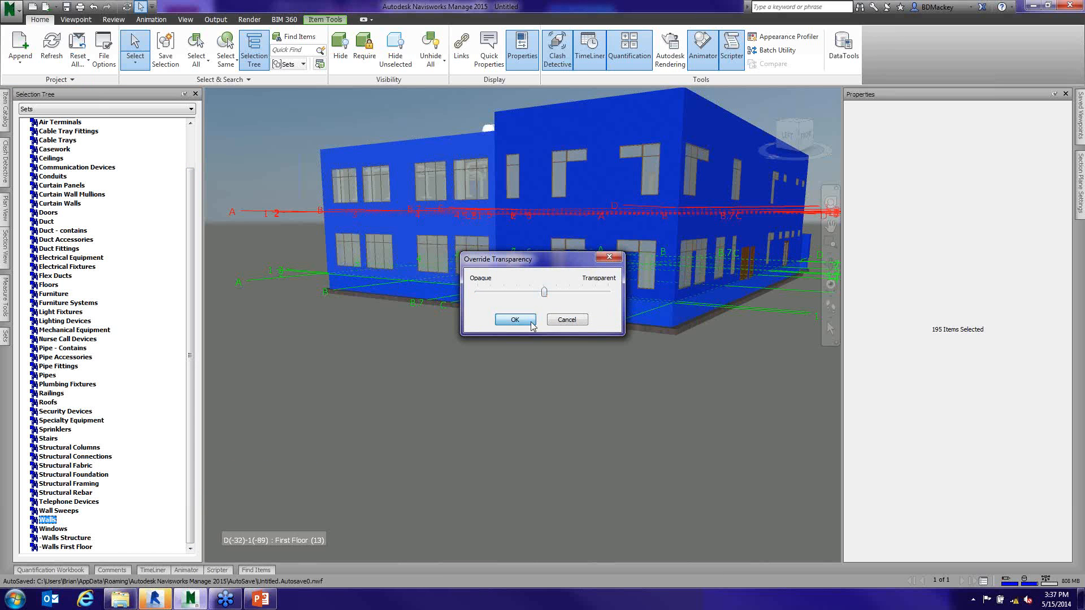
left_click(545, 426)
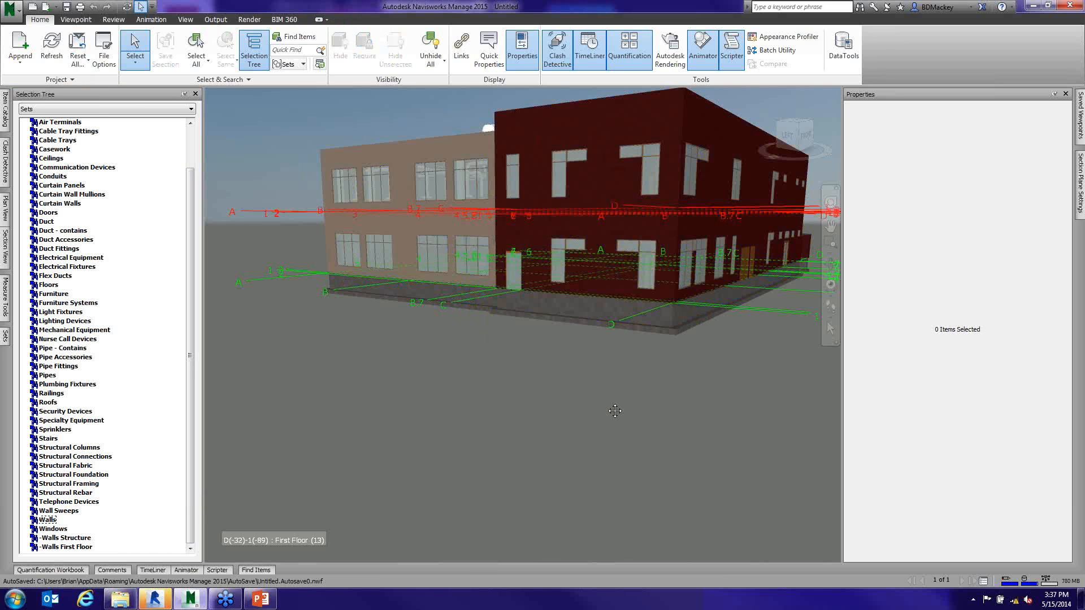
scroll(557, 350, "up", 5)
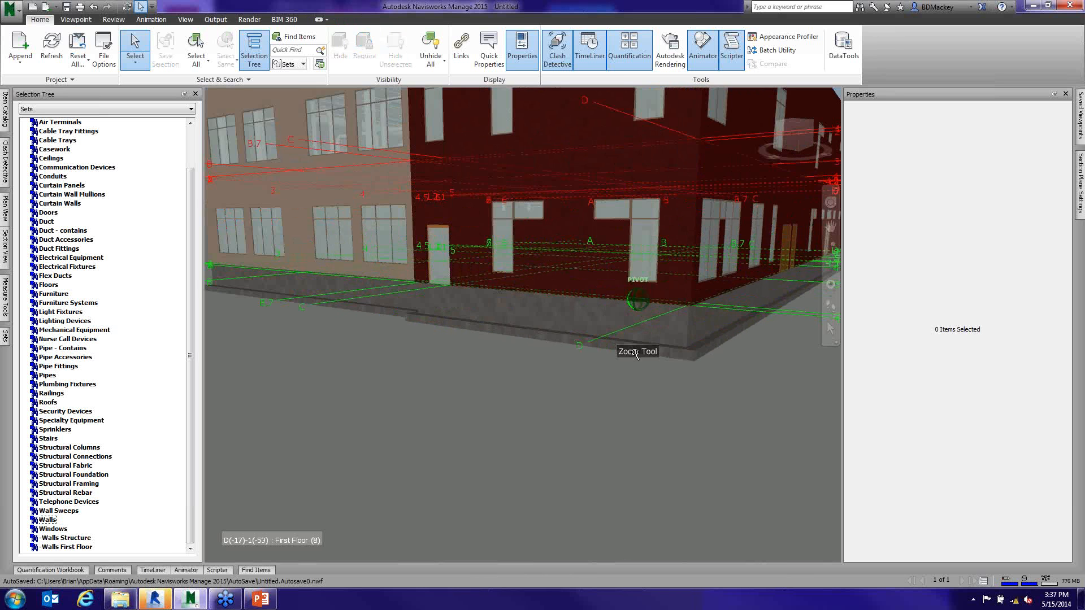
scroll(557, 351, "down", 5)
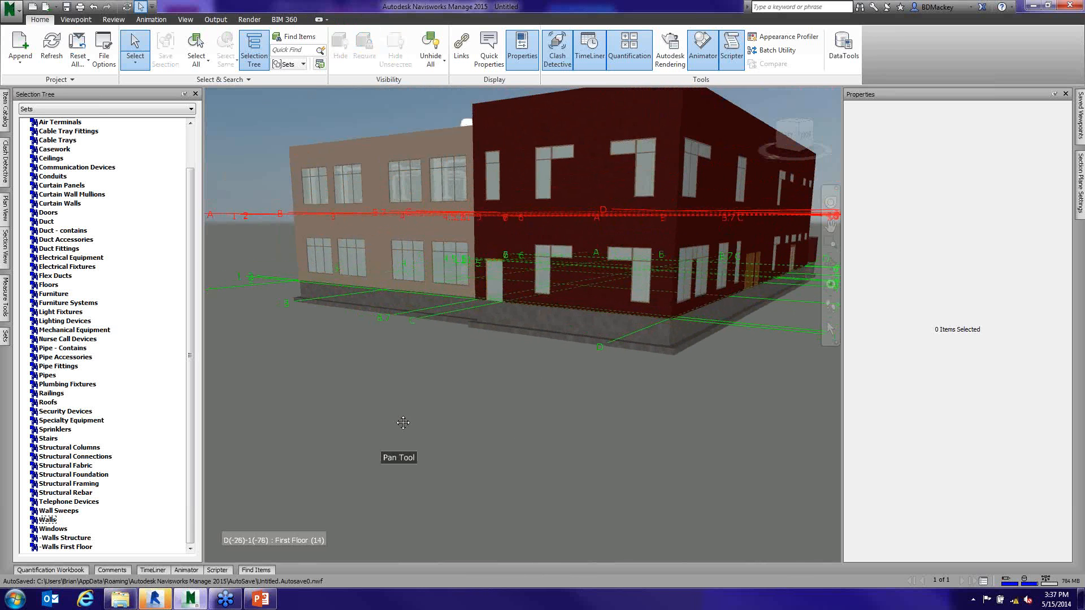
- Override the Walls set's transparency to fully transparent and check the building from another side
left_click(47, 520)
right_click(51, 522)
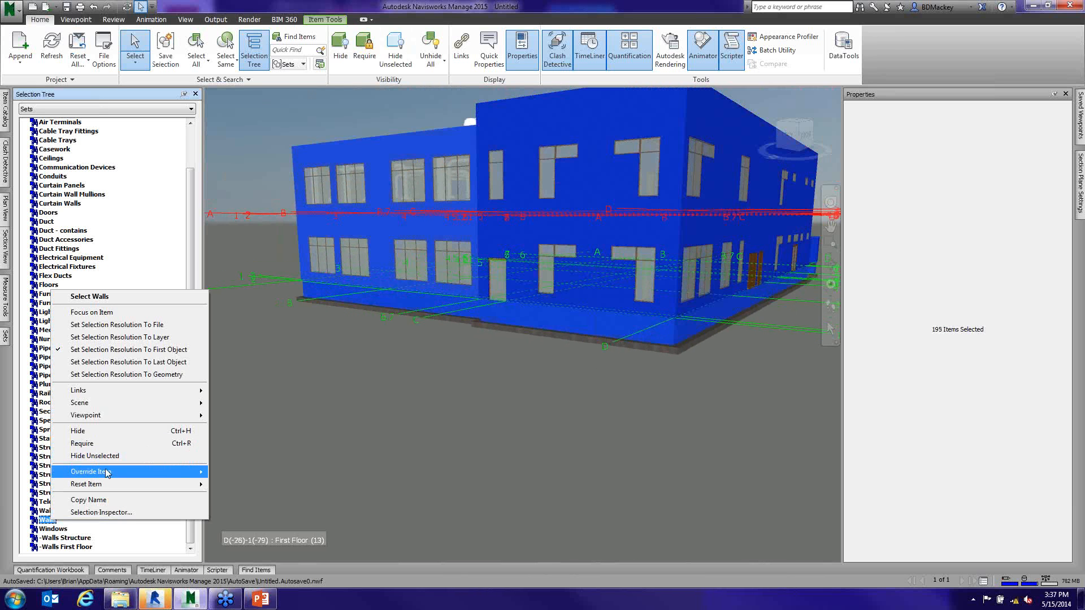
mouse_move(108, 475)
left_click(262, 485)
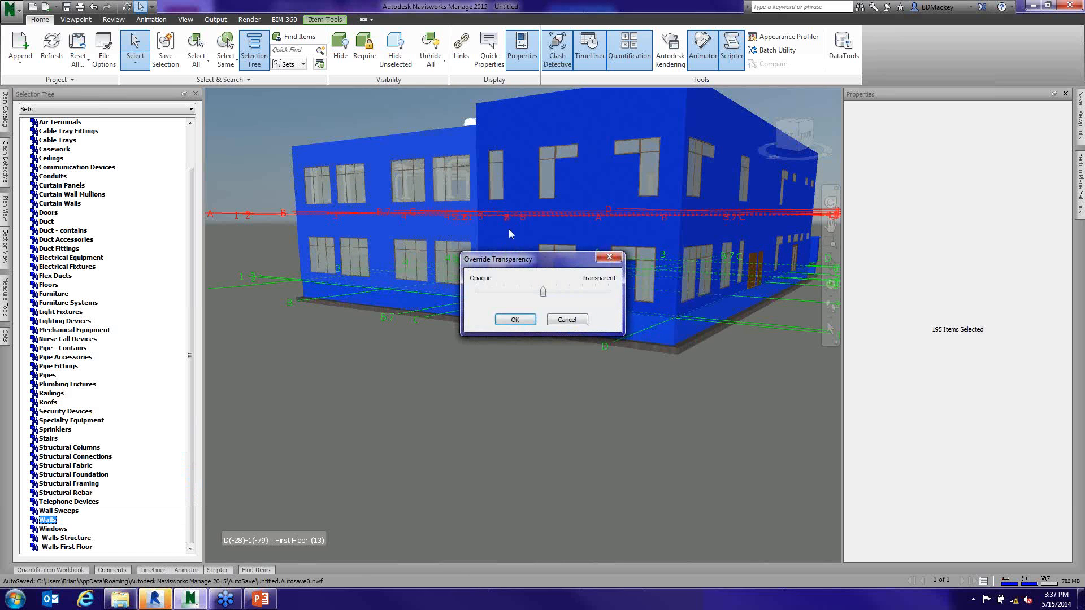
left_click_drag(543, 292, 610, 298)
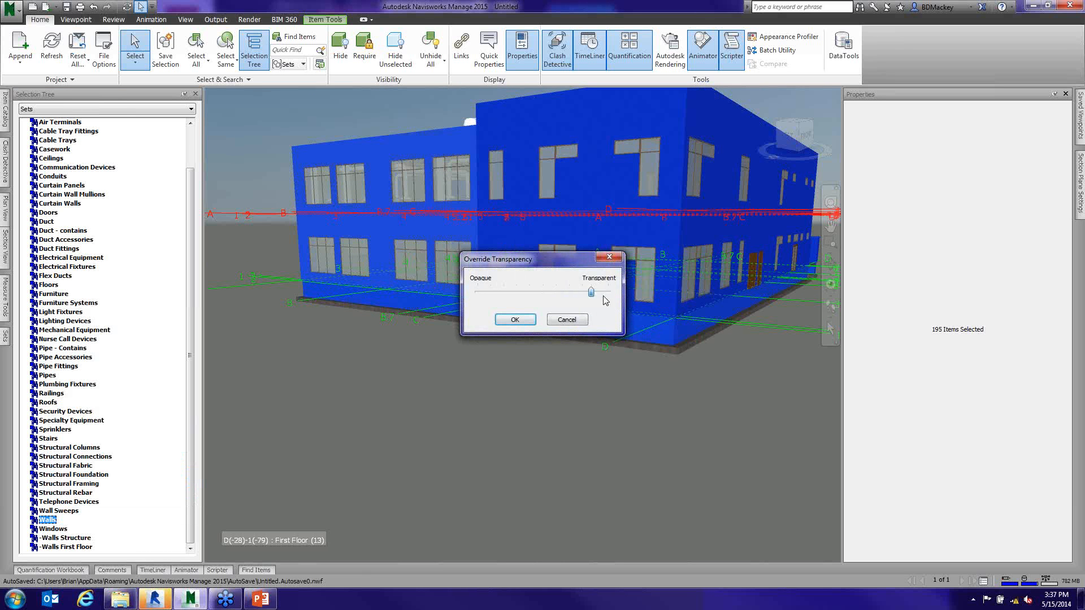
left_click(524, 321)
left_click(624, 382)
middle_click_drag(624, 382, 656, 418)
scroll(564, 388, "down", 2)
middle_click_drag(655, 418, 591, 432)
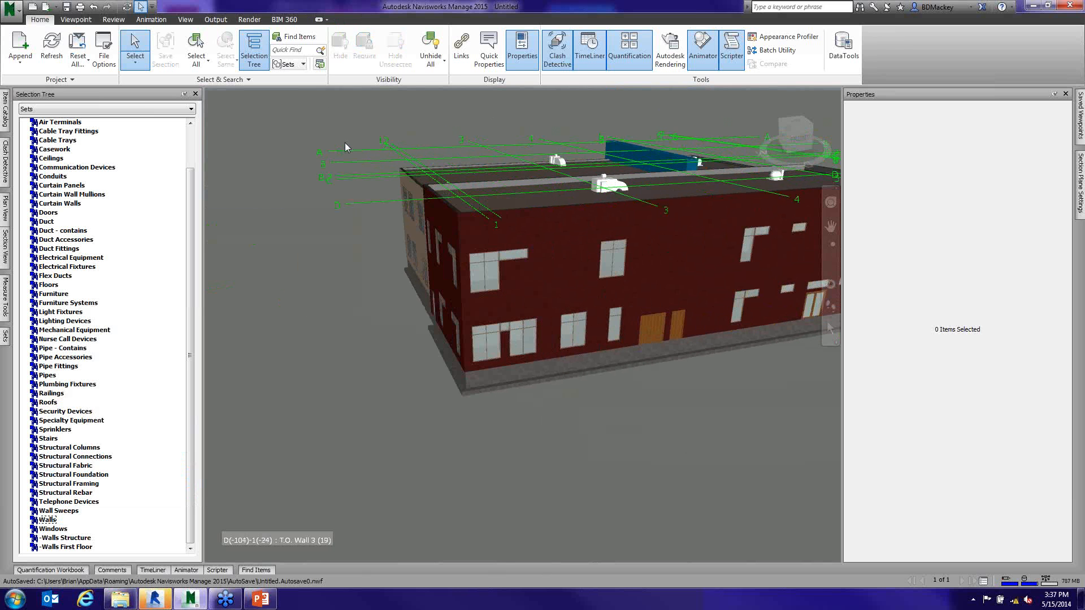
middle_click_drag(562, 293, 518, 290)
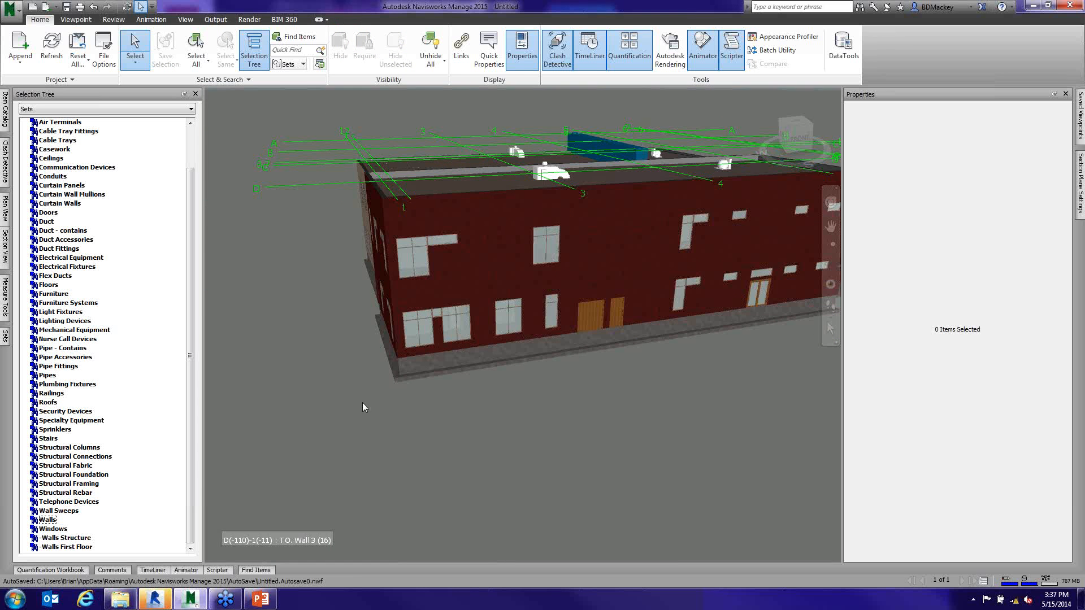
- Override the color of the Walls set with orange and clear the selection
left_click(48, 521)
right_click(48, 521)
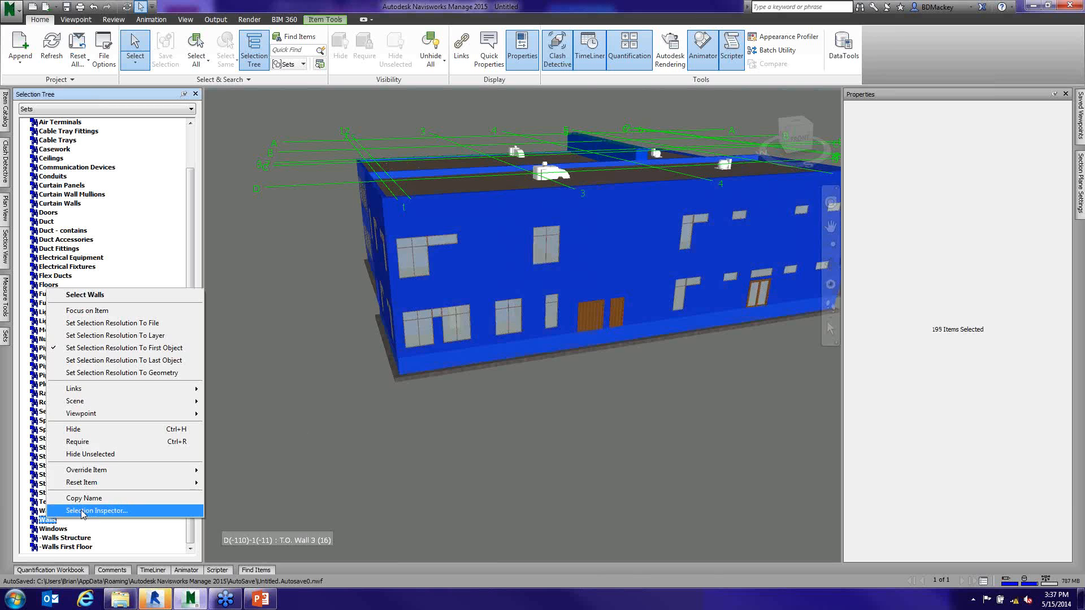
mouse_move(141, 471)
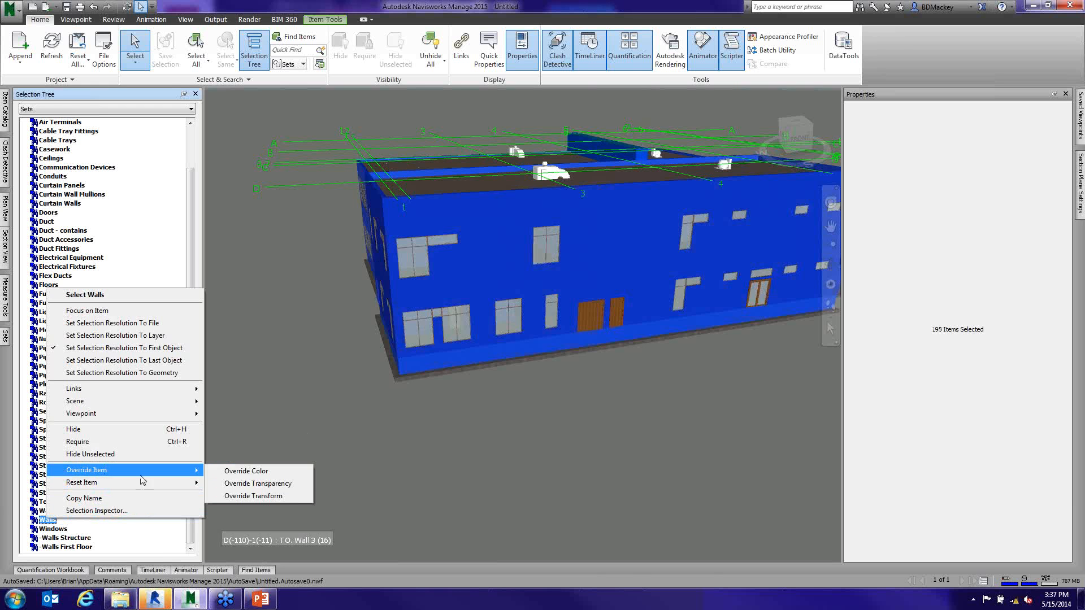
left_click(250, 472)
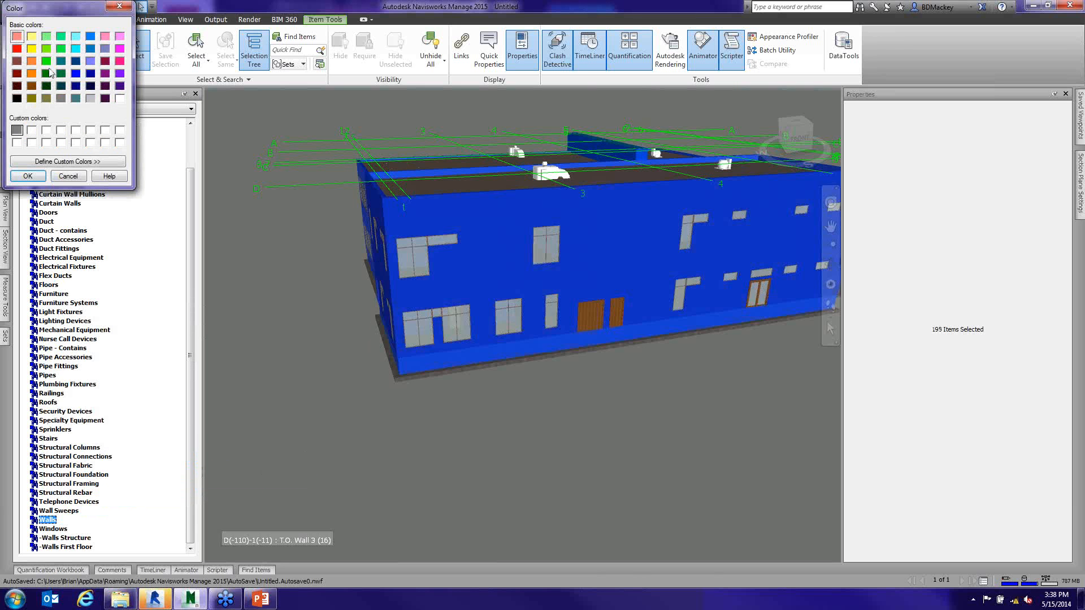
left_click(32, 74)
left_click(31, 177)
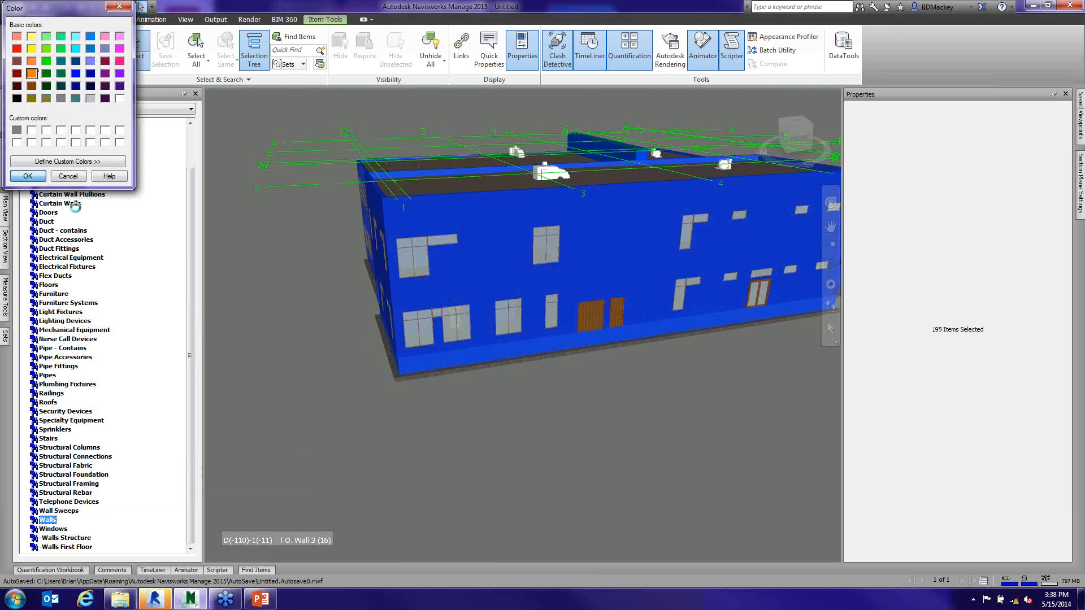
left_click(272, 307)
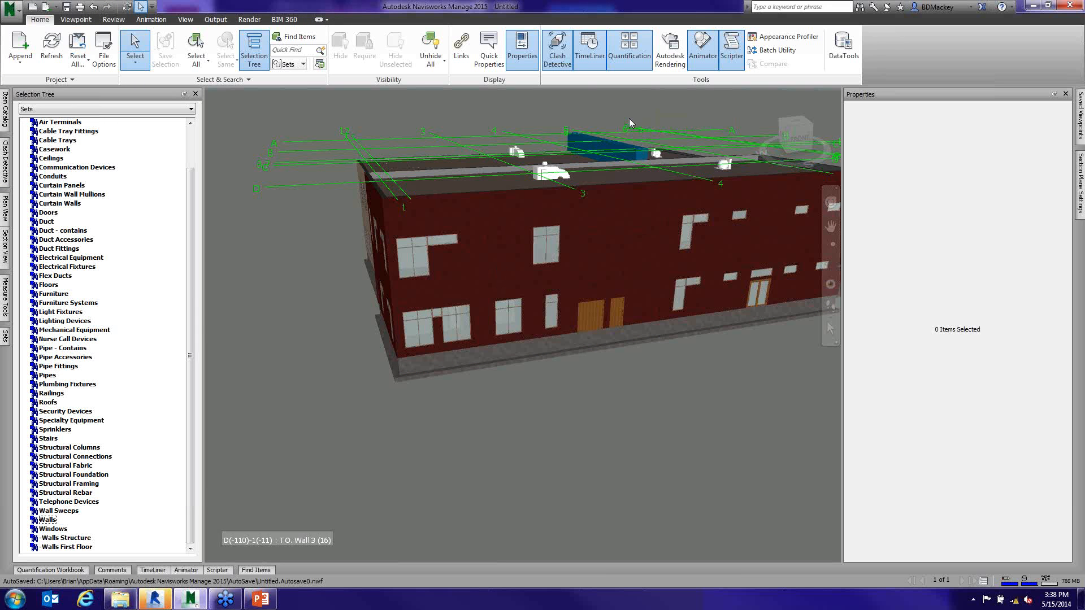
- Change the render mode from Full Render to Shaded and inspect the building with the overridden walls
left_click(78, 20)
left_click(538, 66)
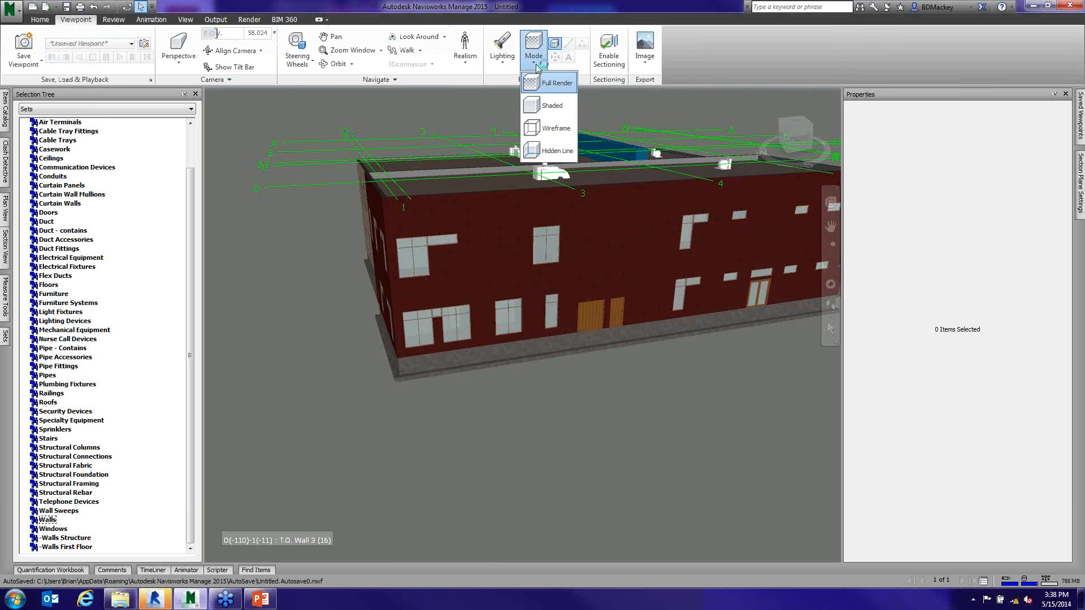
left_click(551, 105)
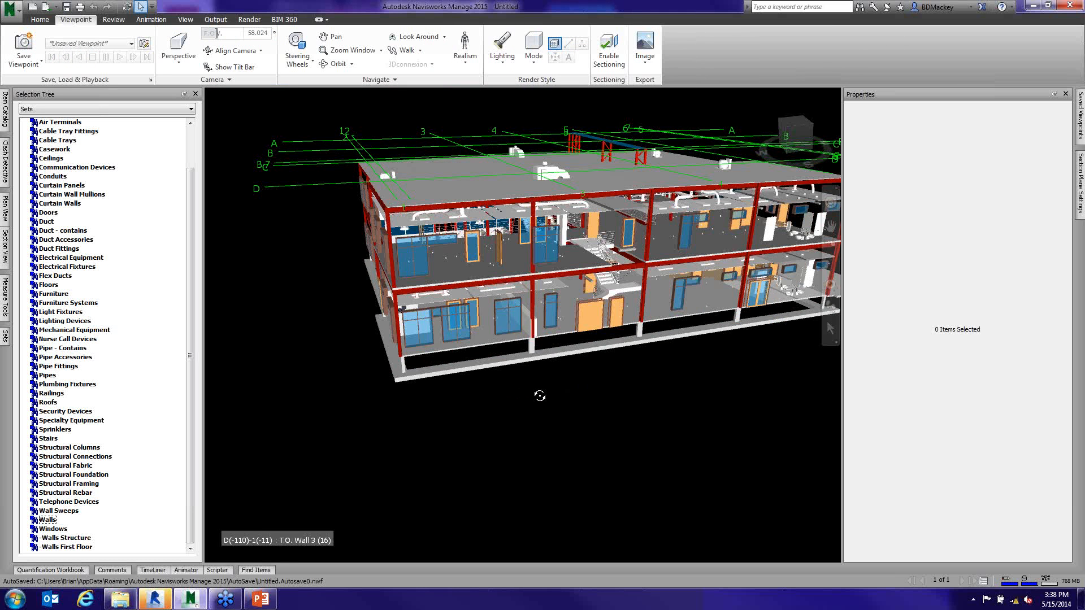
left_click_drag(540, 396, 550, 395)
left_click(534, 50)
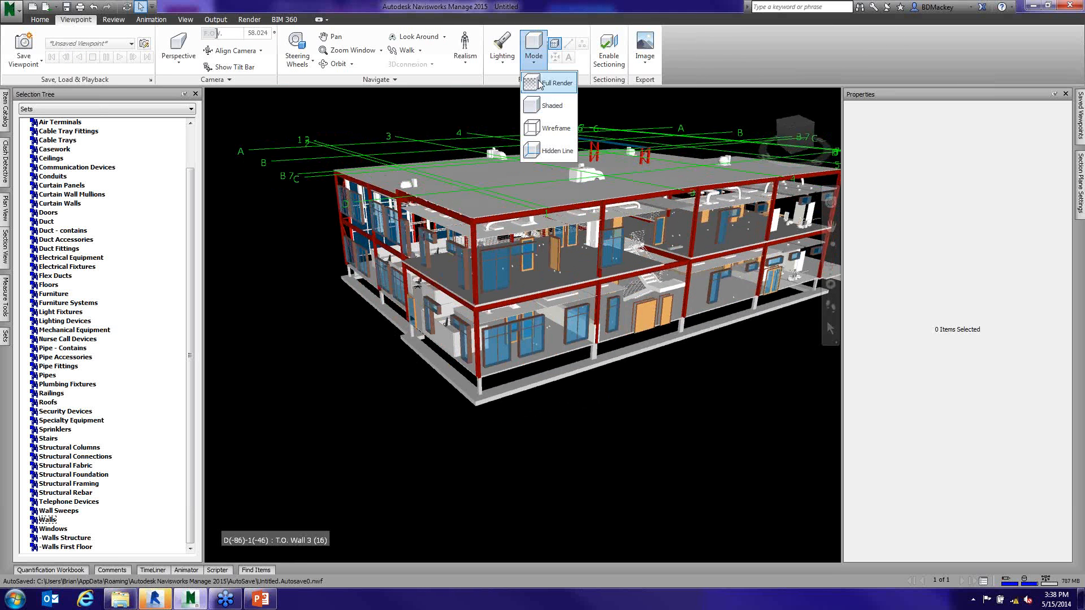
left_click(543, 106)
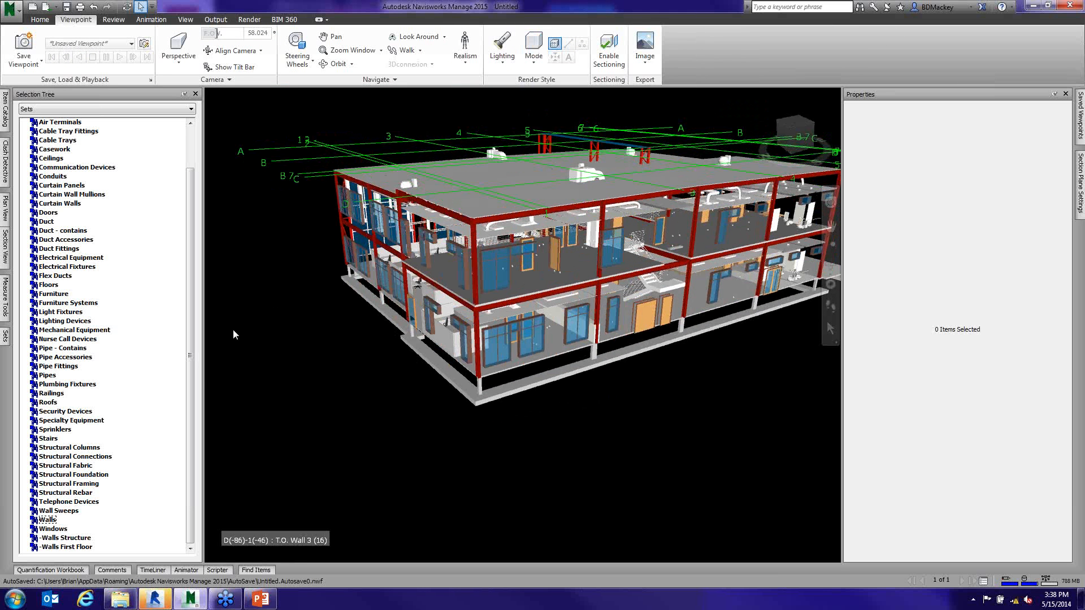
- Reset the appearance of the Walls set to clear its color and transparency overrides
left_click(48, 520)
right_click(50, 520)
mouse_move(94, 477)
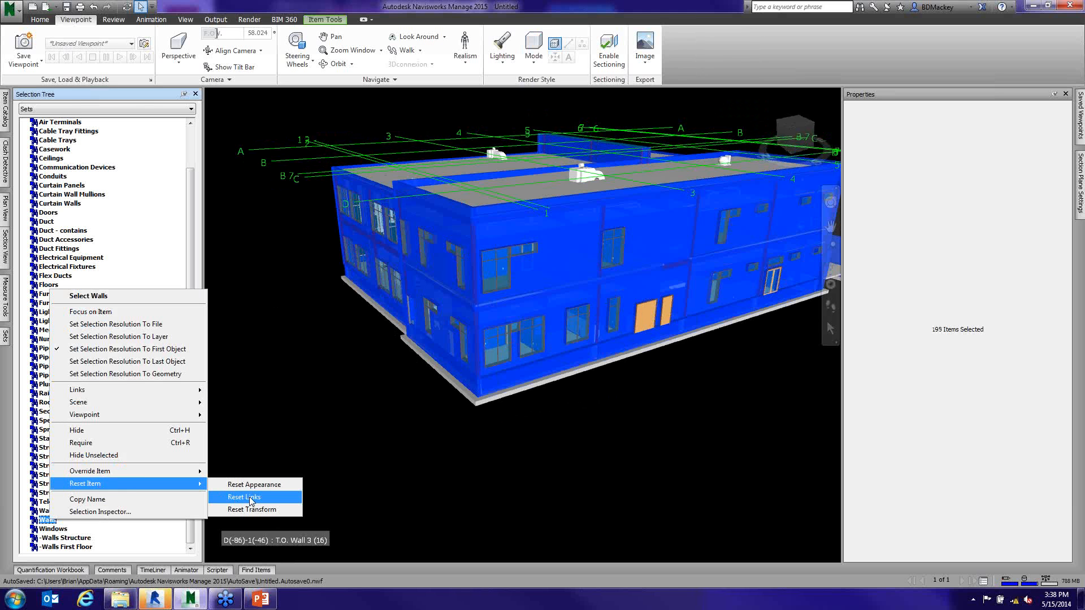
left_click(264, 487)
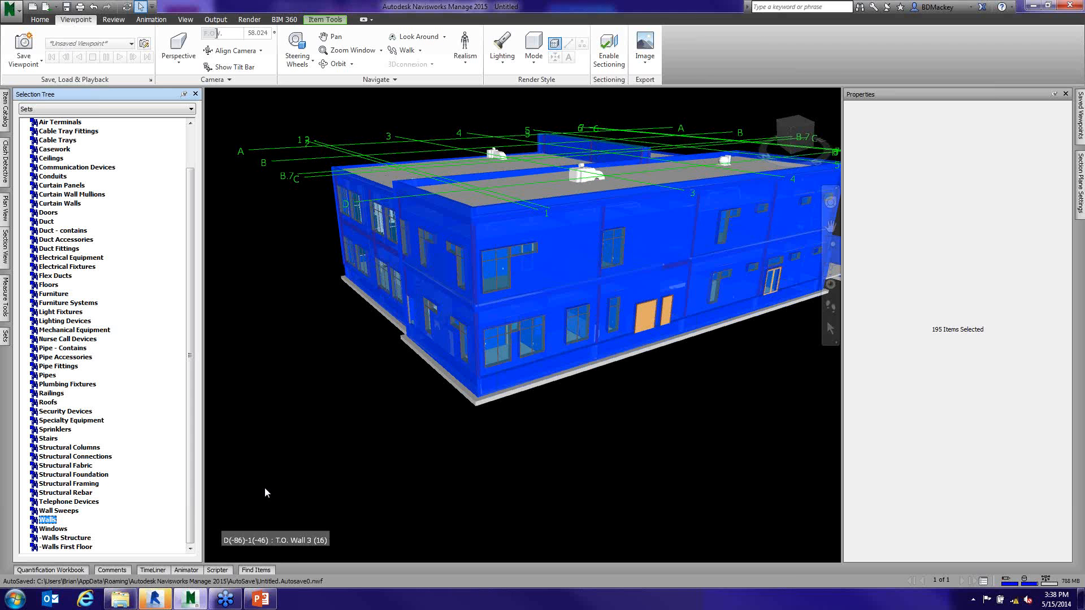
- Override the Walls set's transparency to about halfway between opaque and transparent, clear the selection and inspect the building corner
right_click(52, 521)
mouse_move(113, 473)
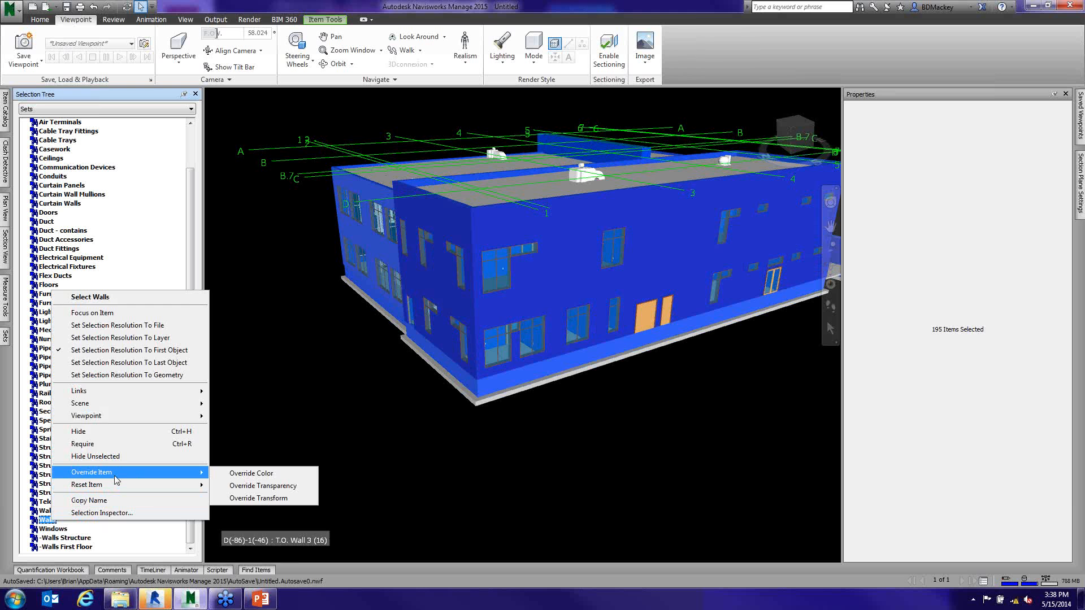
left_click(270, 487)
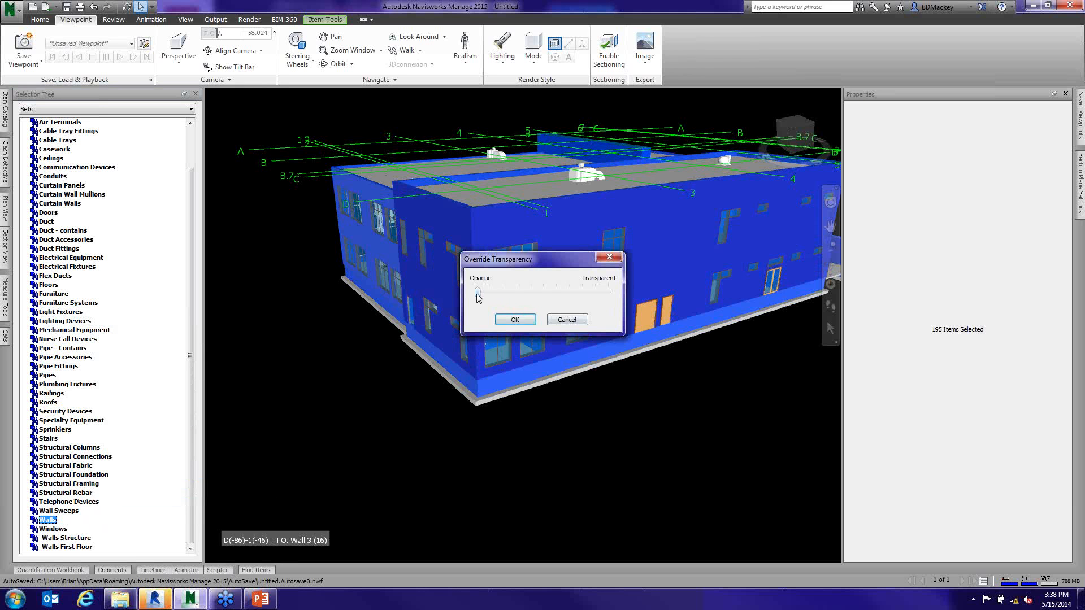
left_click_drag(478, 292, 544, 291)
left_click(515, 320)
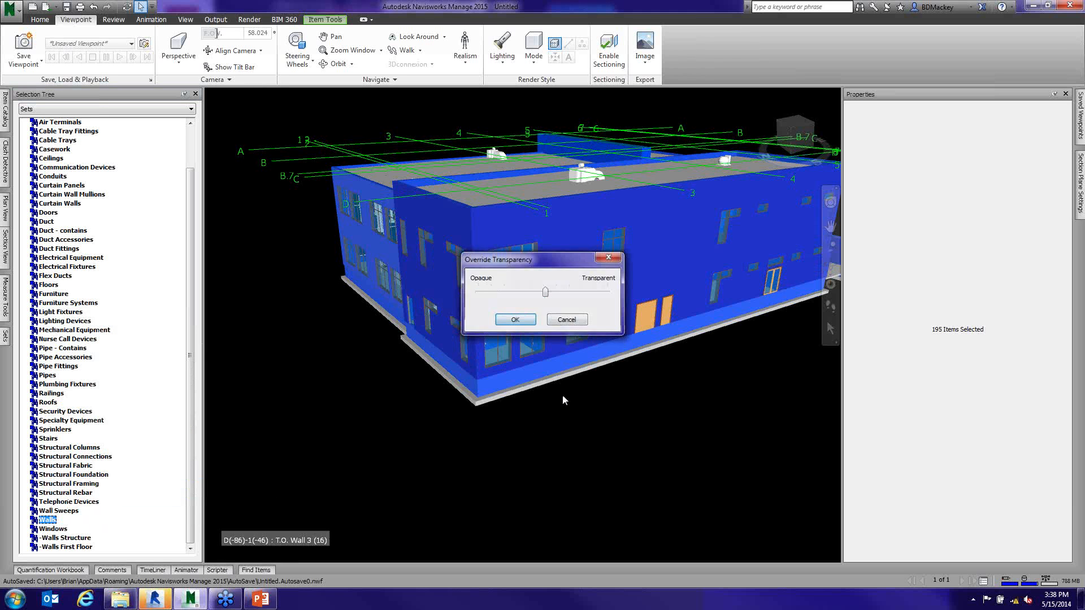
left_click(585, 446)
mouse_move(586, 446)
middle_mouse_down()
mouse_move(617, 405)
mouse_move(593, 395)
mouse_move(569, 439)
middle_mouse_up()
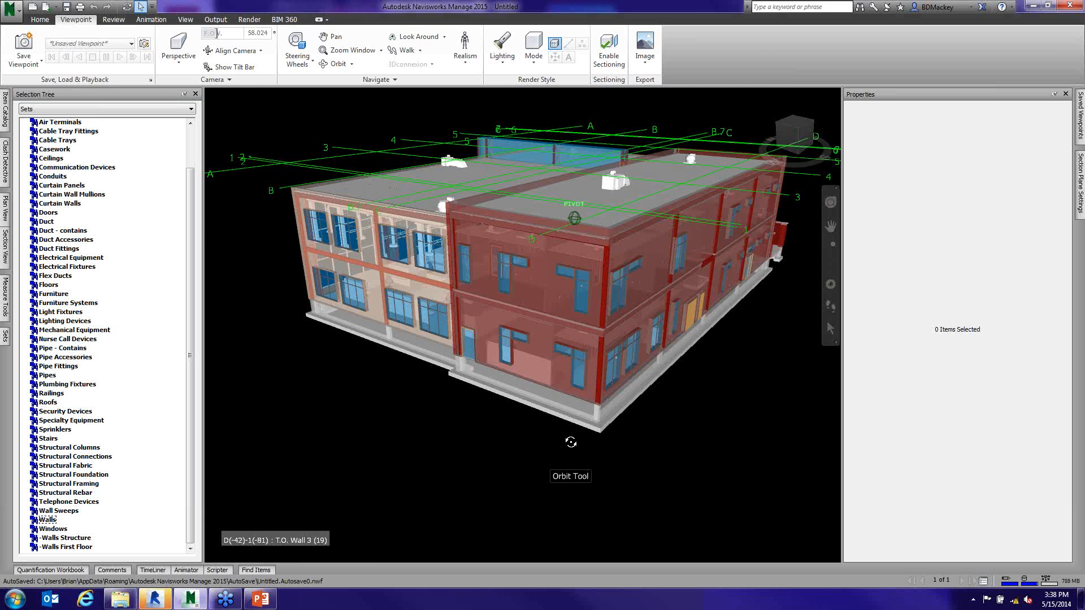
scroll(623, 365, "up", 1)
scroll(623, 365, "up", 3)
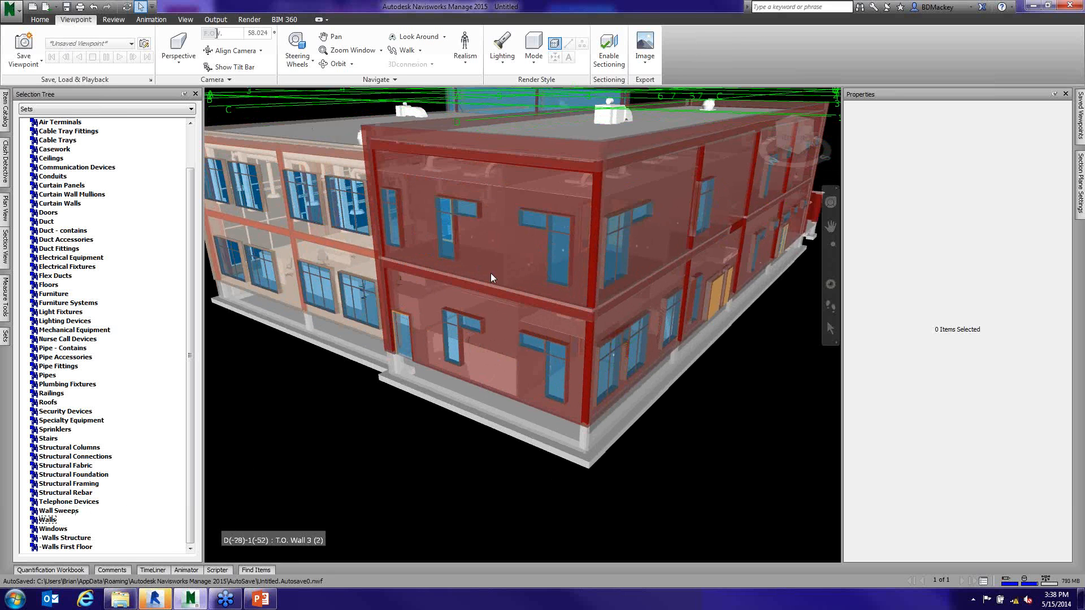
- Hide the Walls set and inspect the exposed building interior from several sides
left_click(48, 520)
right_click(48, 523)
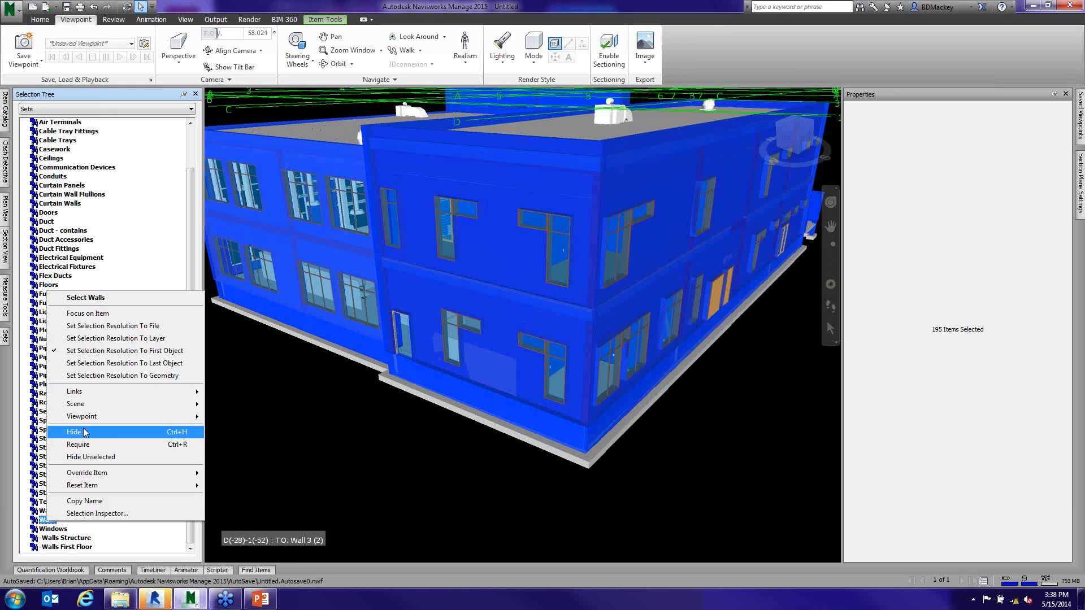
left_click(94, 434)
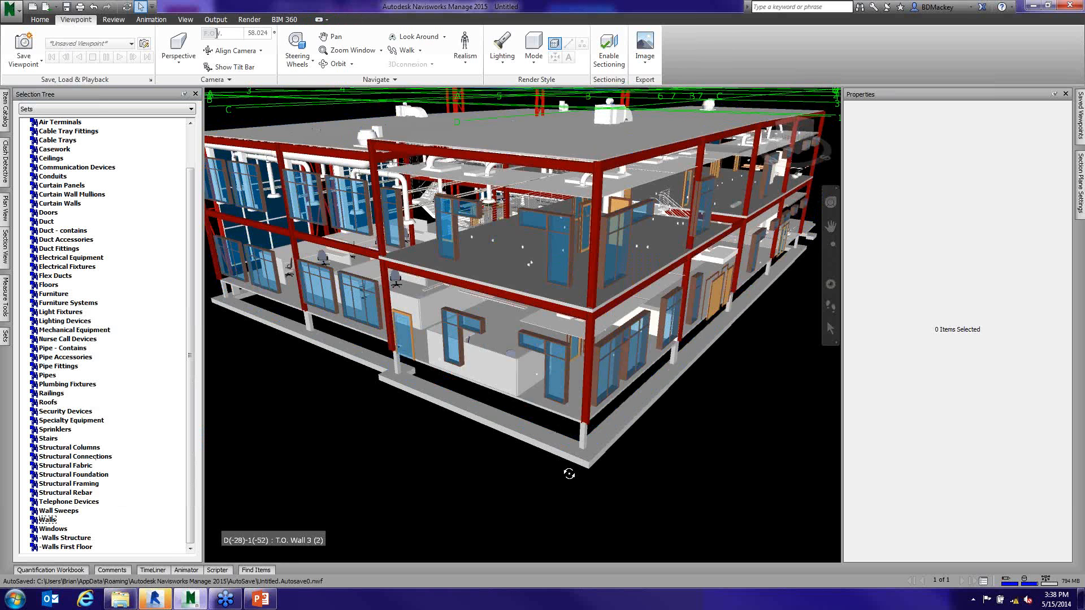
left_click_drag(569, 474, 500, 318)
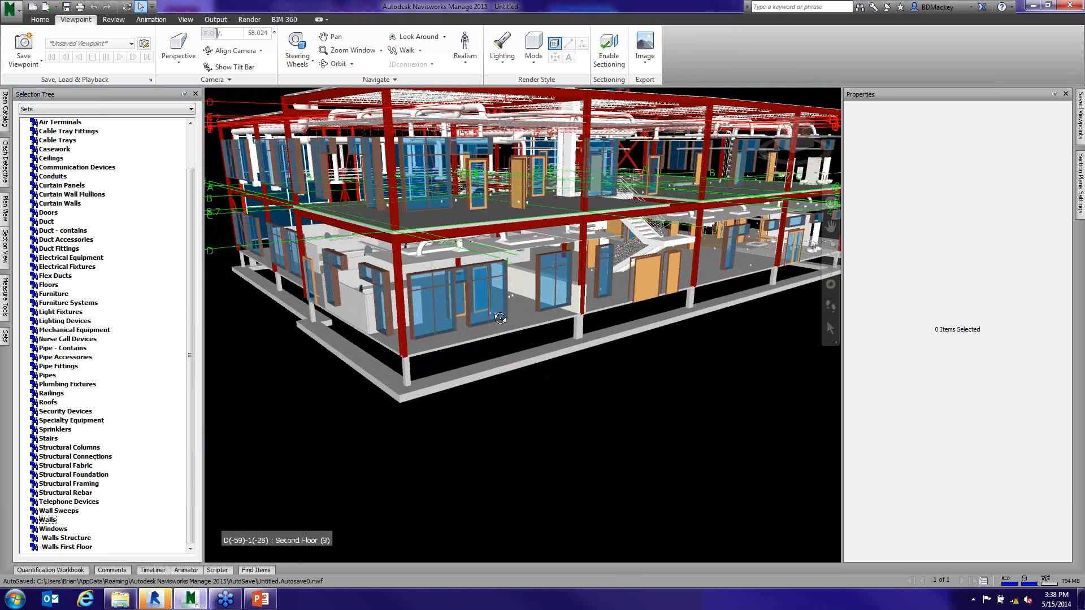
middle_click_drag(481, 335, 616, 325, "shift")
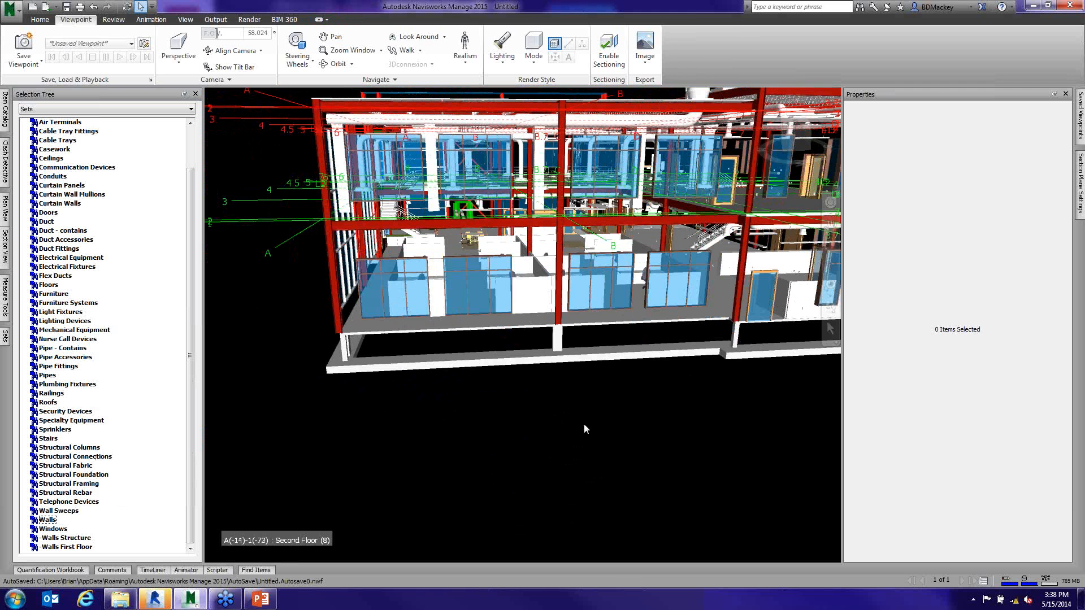
middle_click_drag(438, 404, 474, 388, "shift")
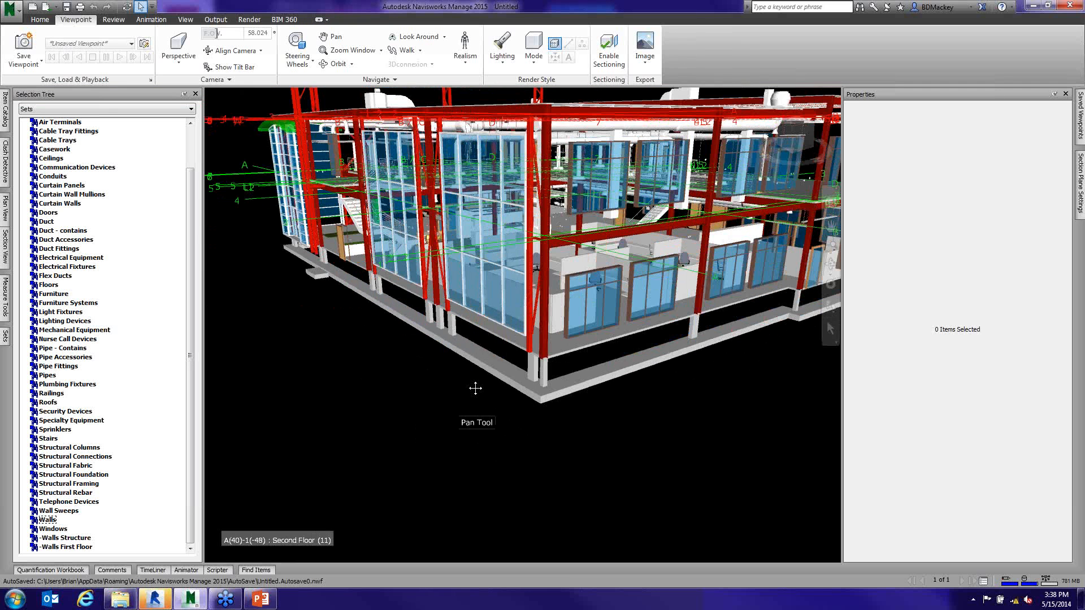
- Unhide the items of the Walls set
left_click(47, 520)
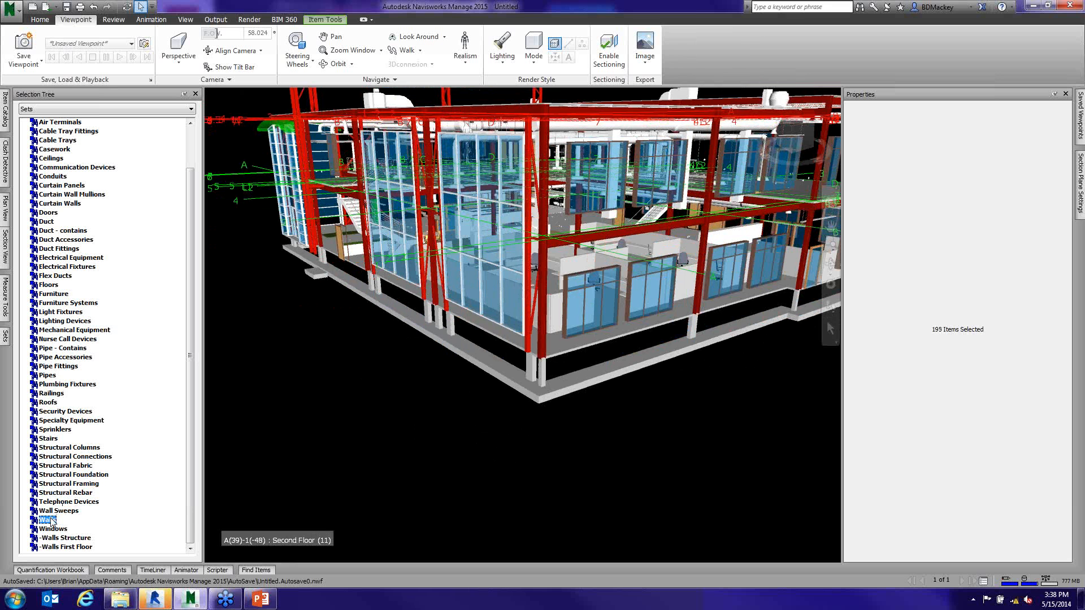
right_click(49, 518)
left_click(78, 429)
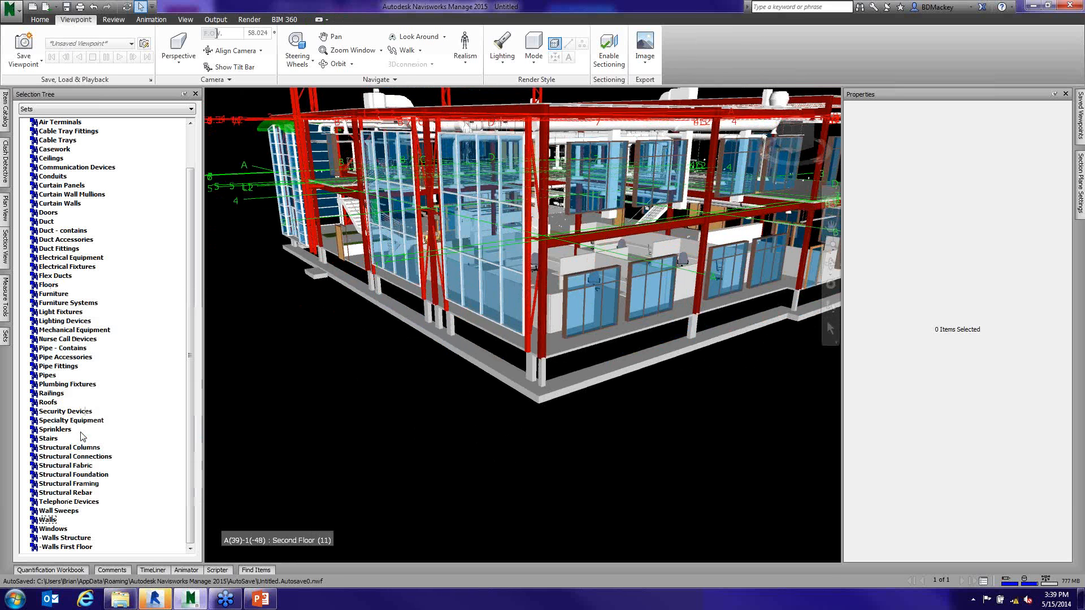
- Hide the -Walls Structure set, clear the selection and check the base of the building
left_click(71, 538)
right_click(71, 538)
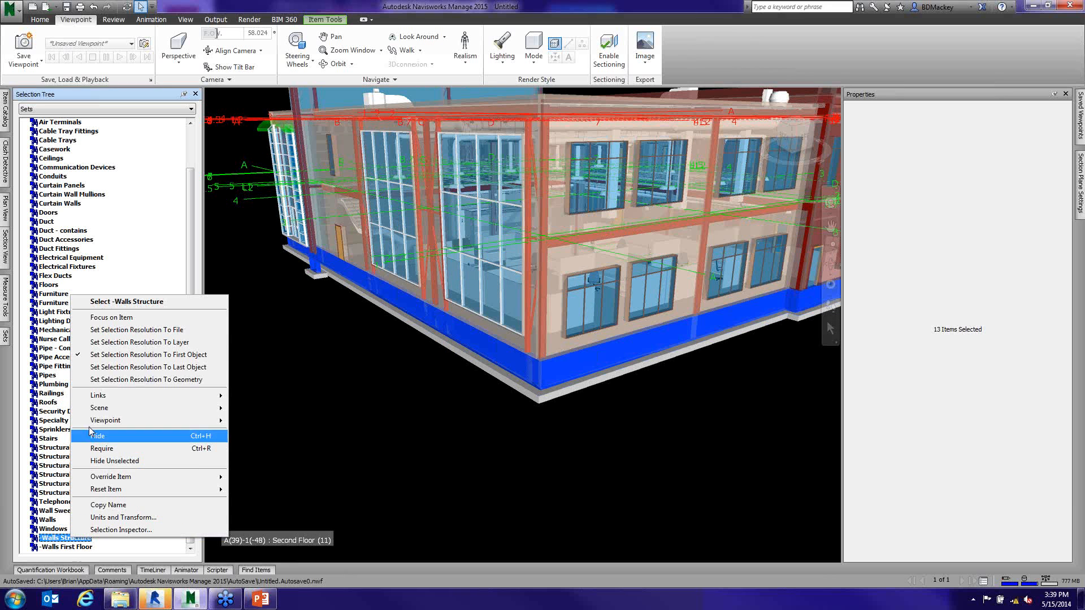
left_click(99, 448)
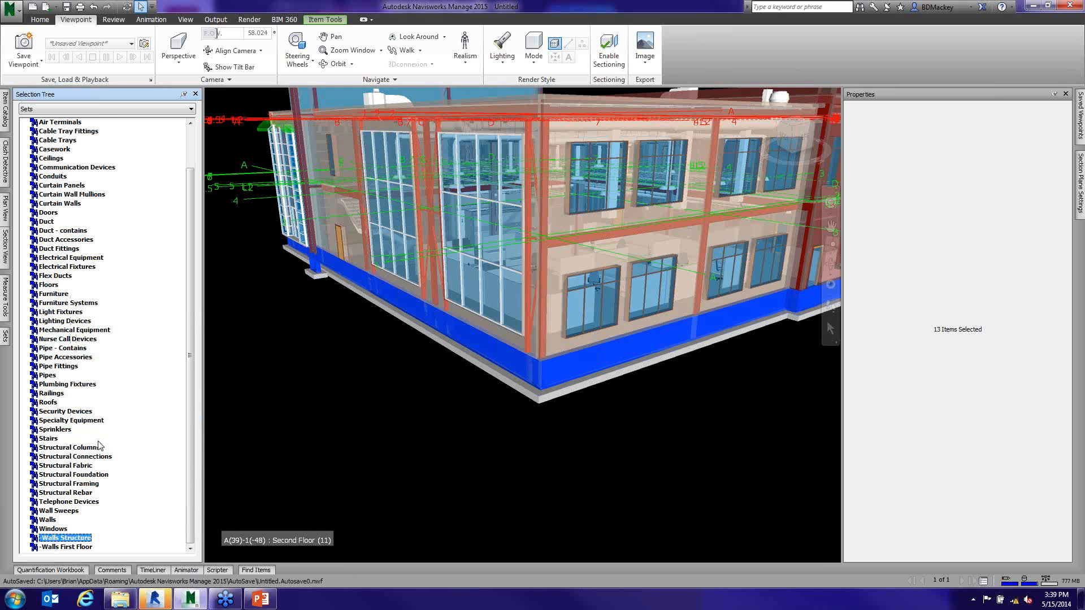
left_click(385, 450)
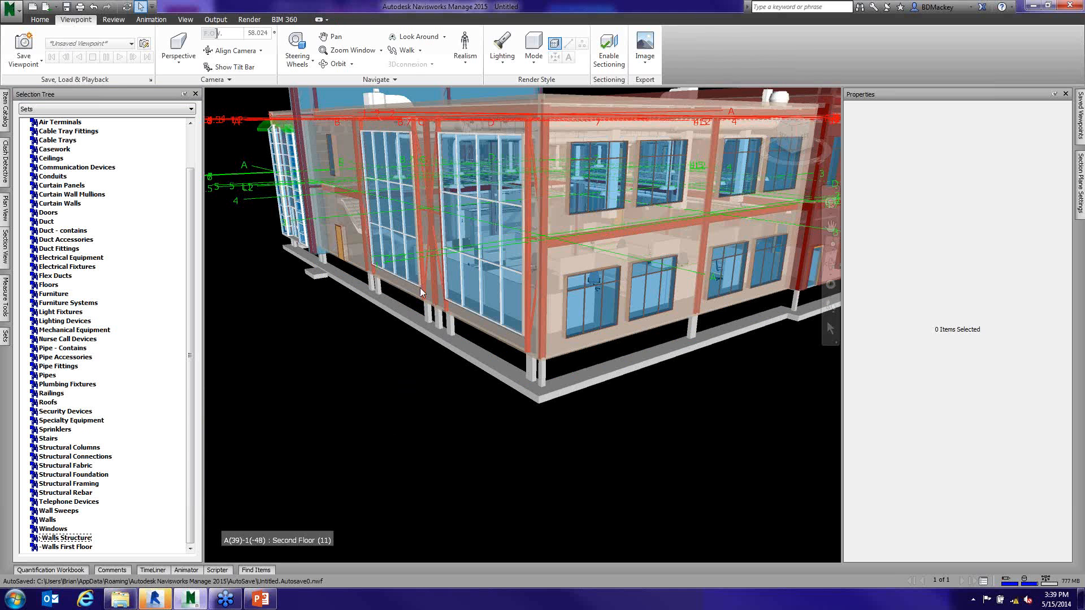
scroll(419, 287, "down", 4)
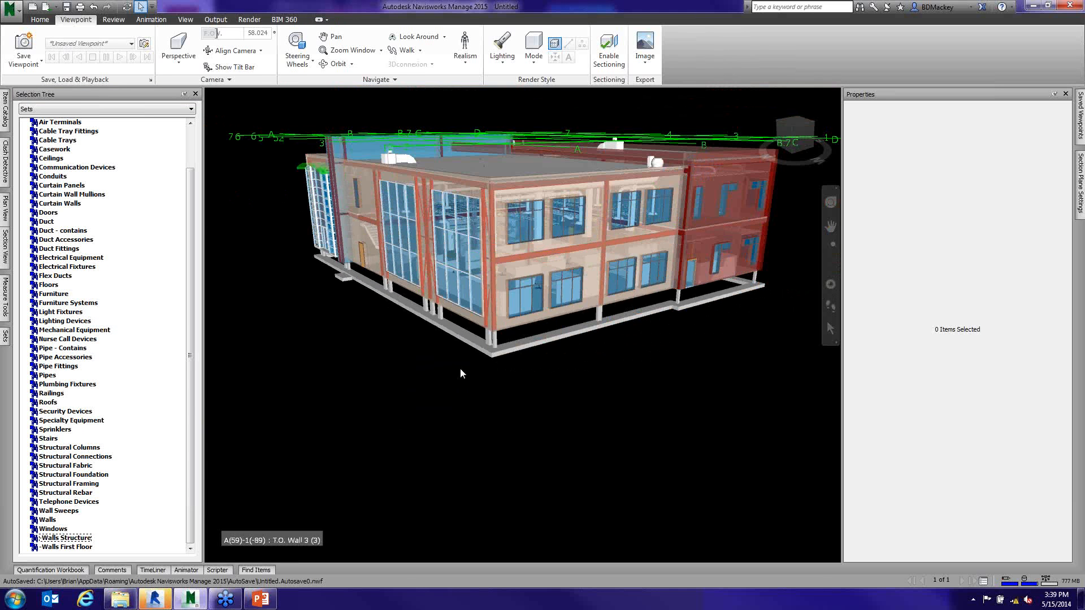
middle_click_drag(460, 368, 459, 398, "shift")
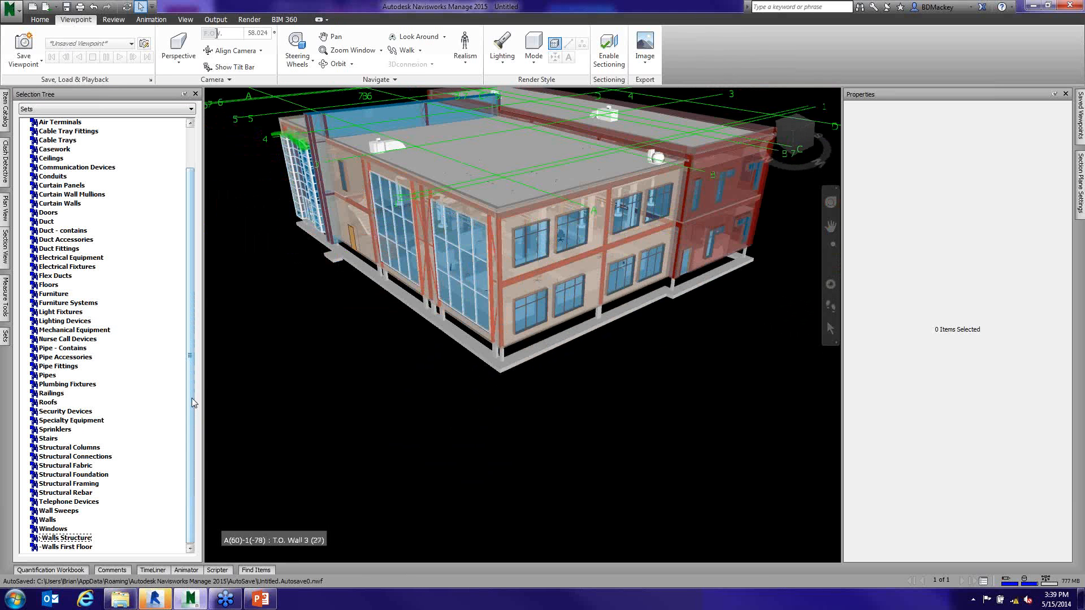
- Isolate the Structural Foundation set by hiding all unselected items, then clear the selection and check the foundations
left_click_drag(192, 397, 198, 298)
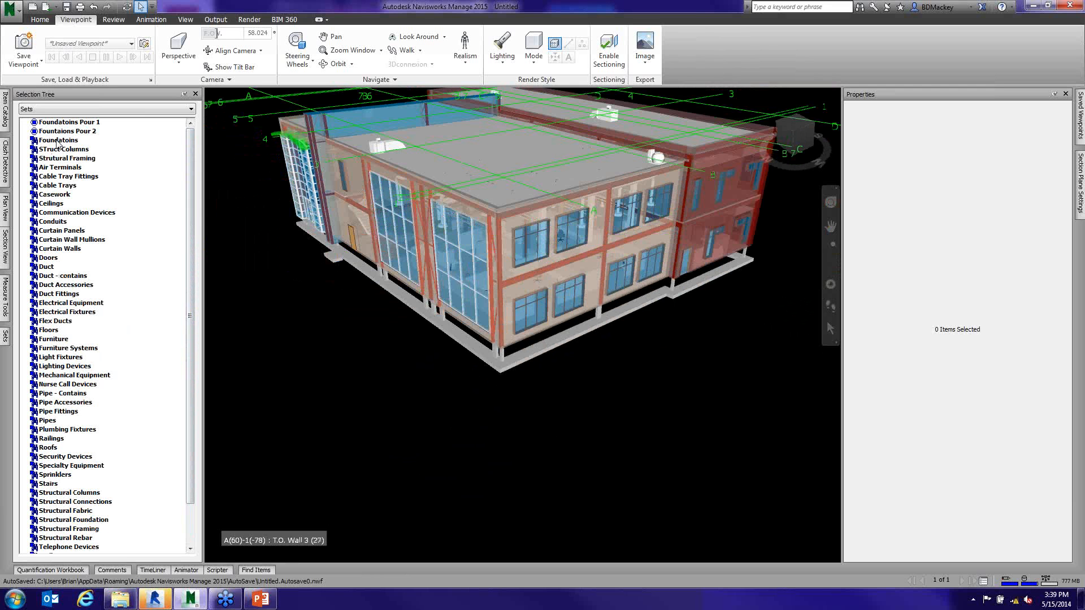
left_click_drag(192, 244, 192, 285)
right_click(98, 478)
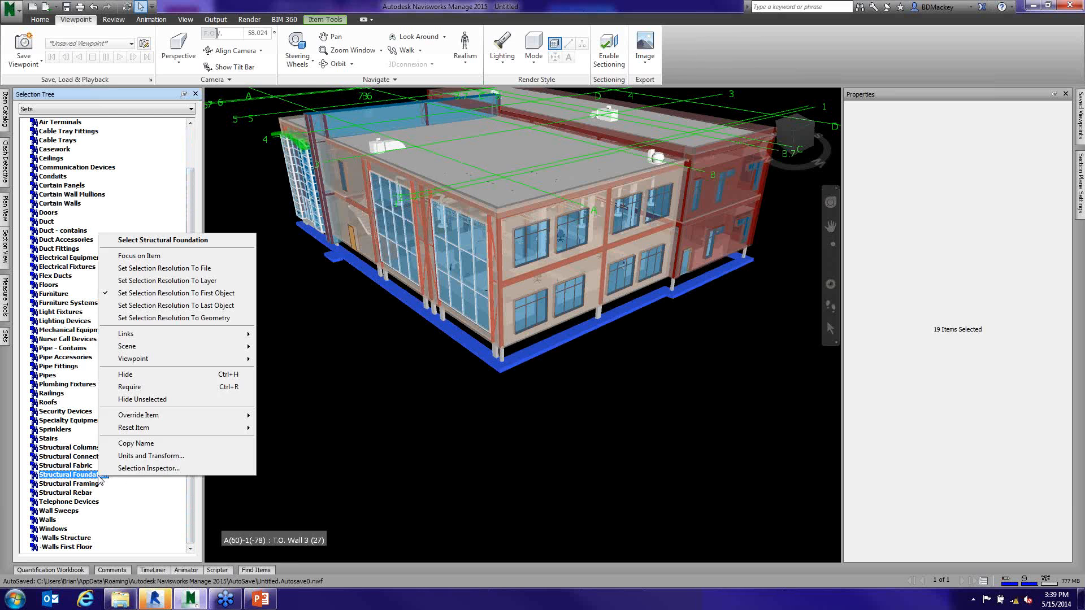
left_click(96, 480)
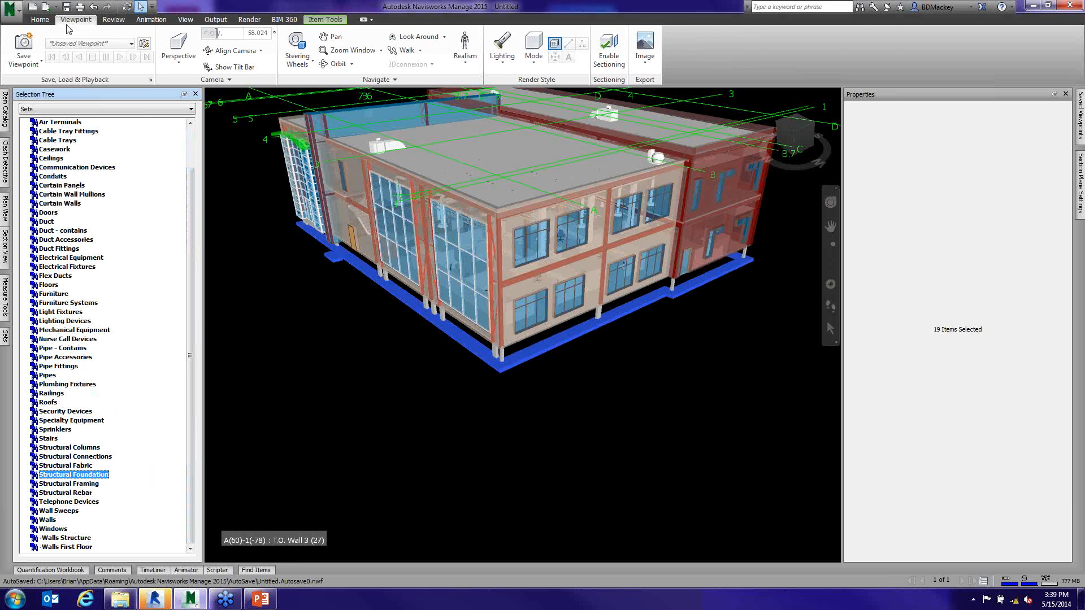
left_click(39, 19)
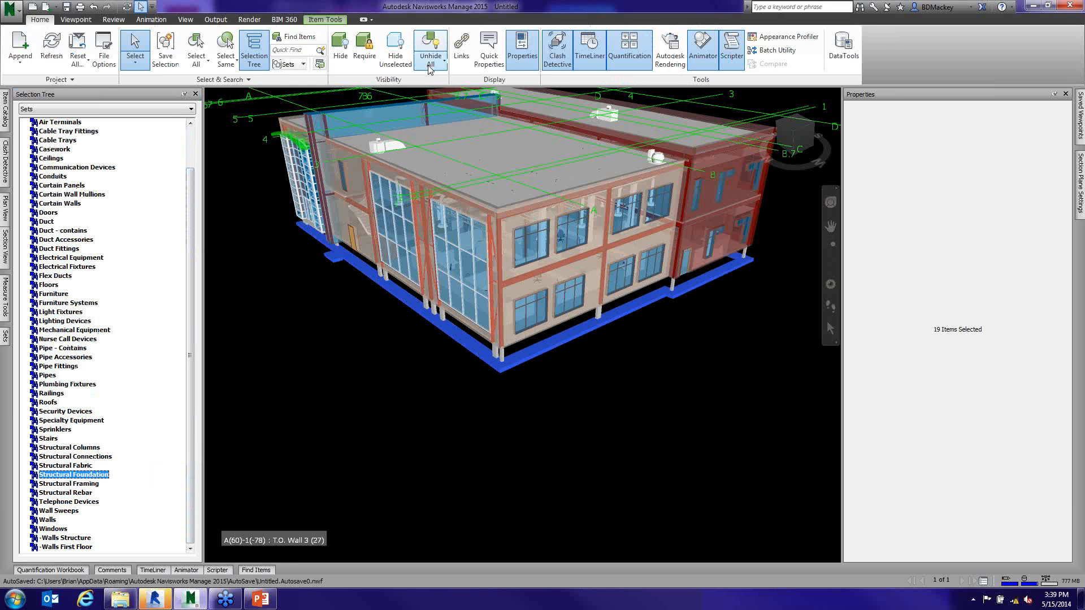
left_click(398, 61)
left_click(636, 387)
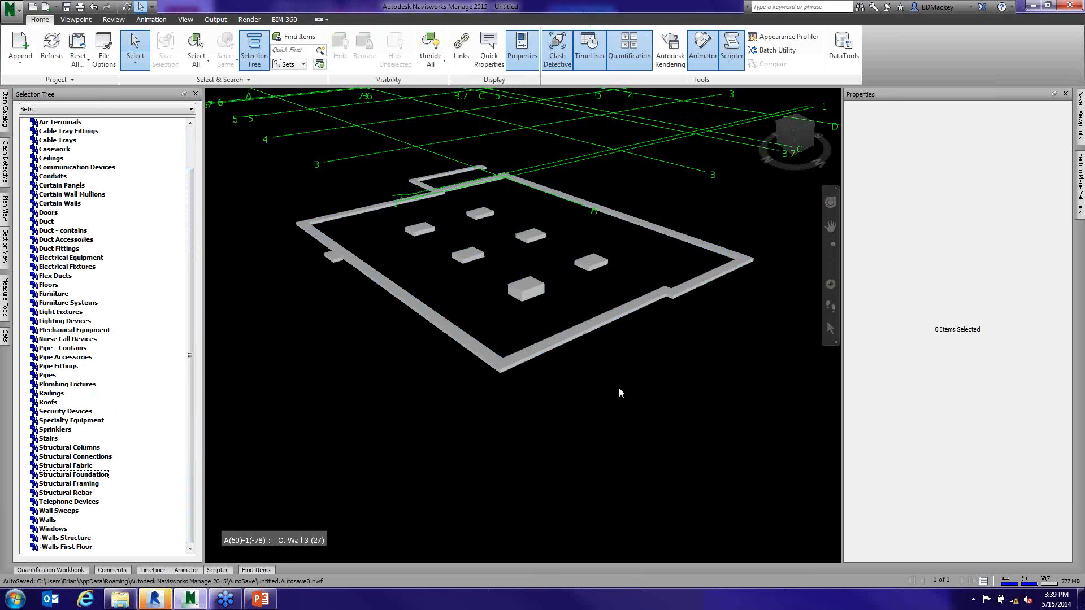
middle_click_drag(614, 388, 500, 389, "shift")
- Select the six isolated footings inside the perimeter foundation together
left_click(430, 241)
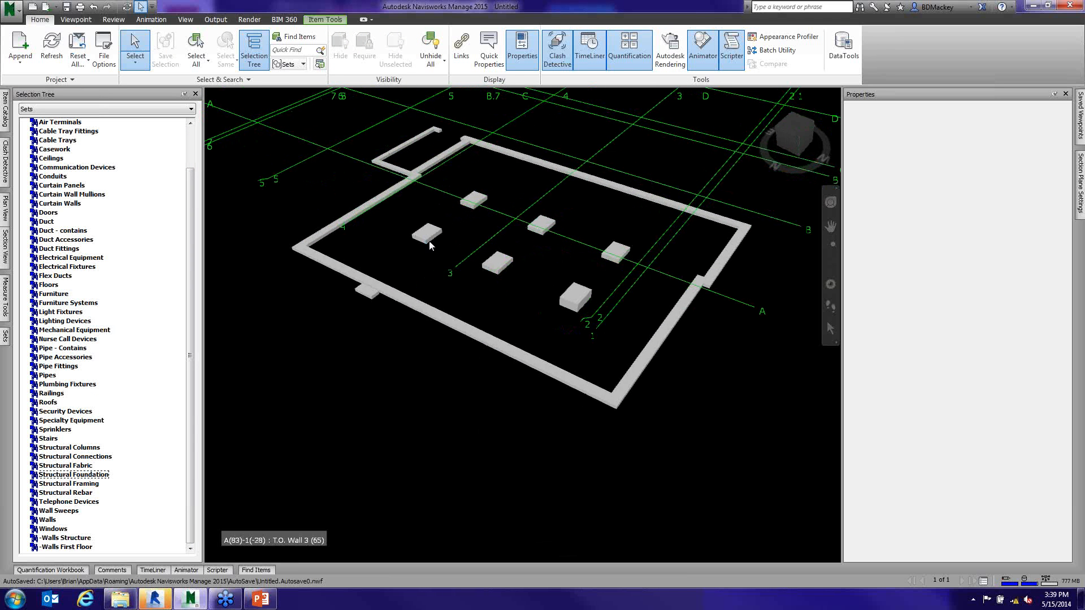
left_click(474, 199, "ctrl")
left_click(542, 224, "ctrl")
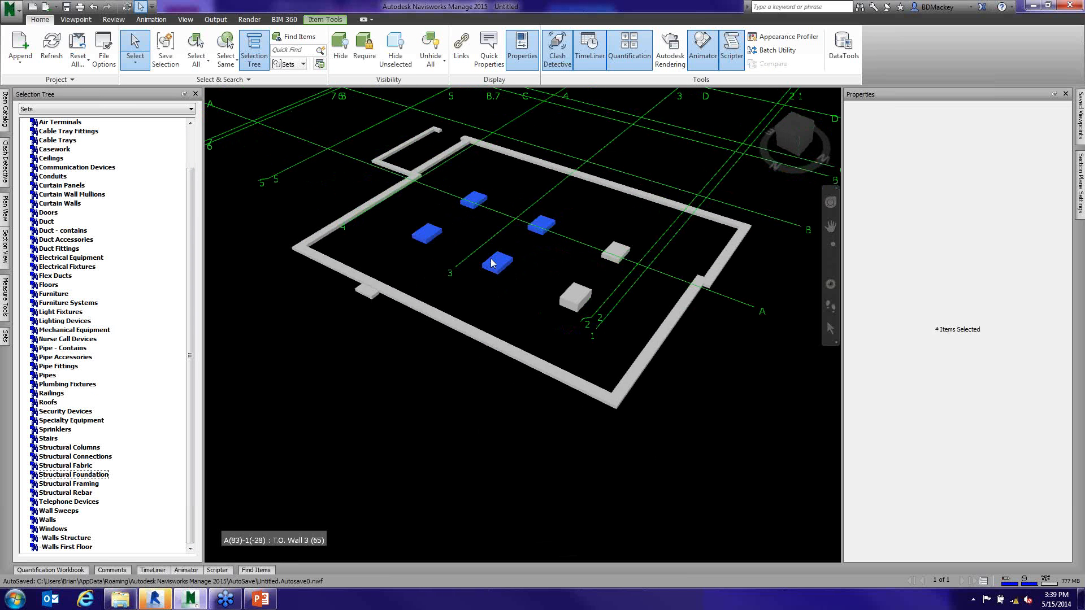
left_click(572, 295, "ctrl")
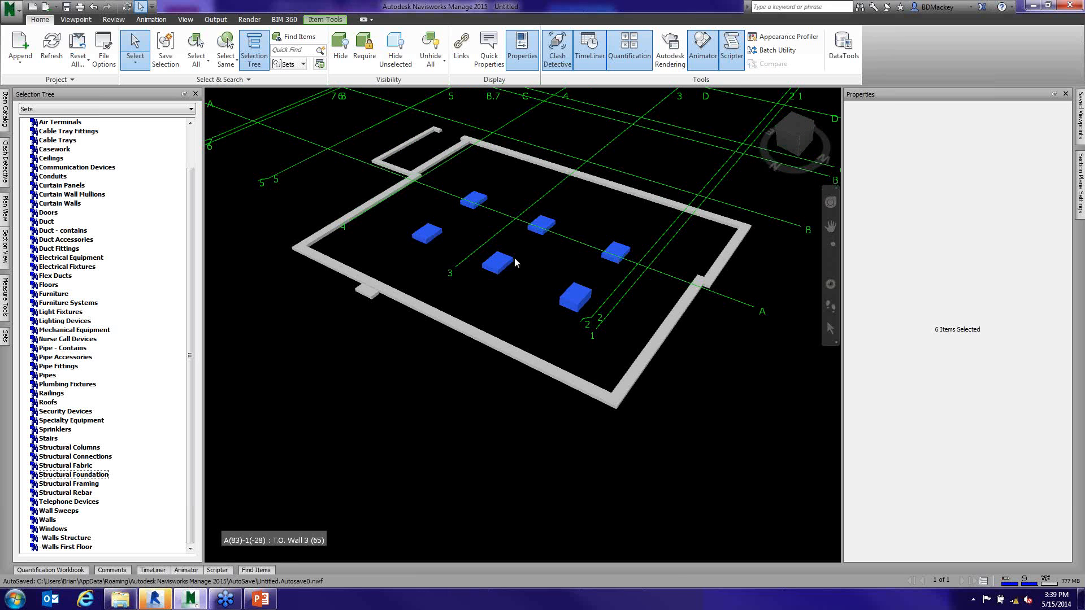
- Save the selected footings as a selection set named Foundation Pour 3
scroll(390, 243, "up", 3)
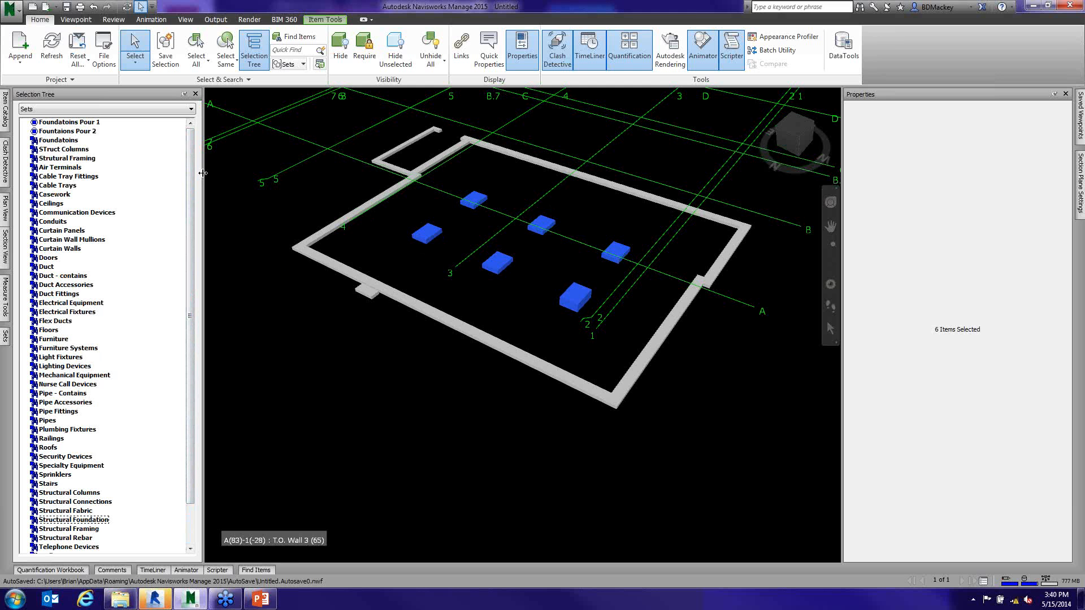
left_click(5, 336)
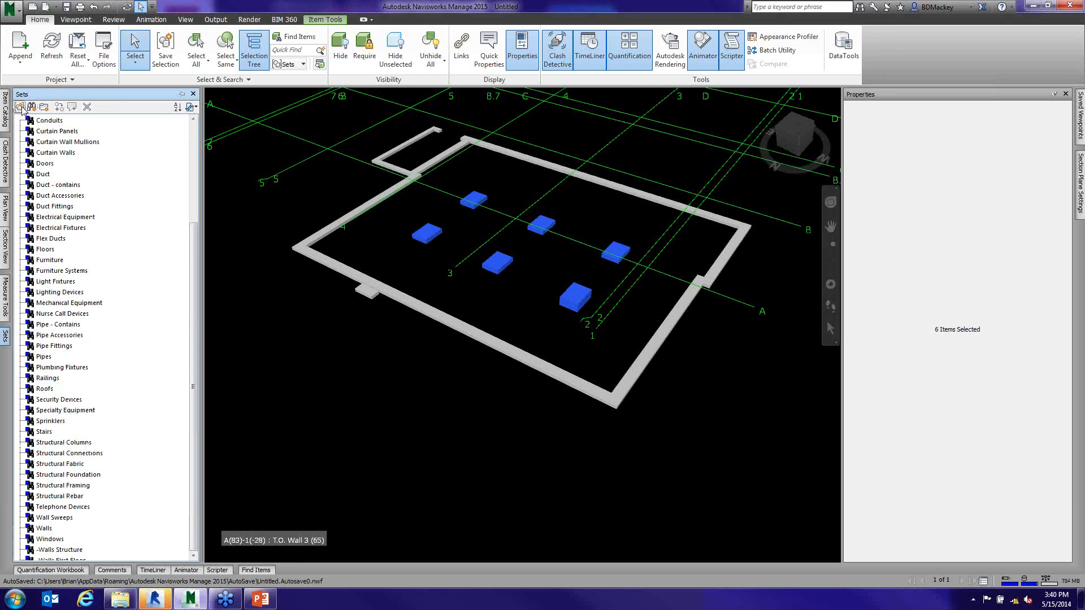
scroll(193, 235, "down", 1)
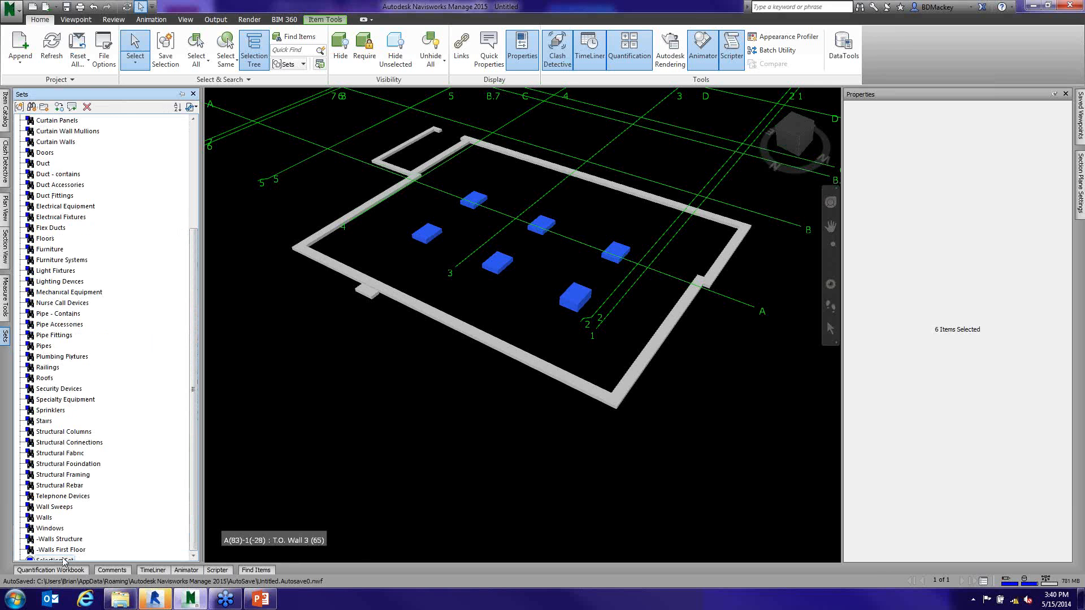
right_click(62, 363)
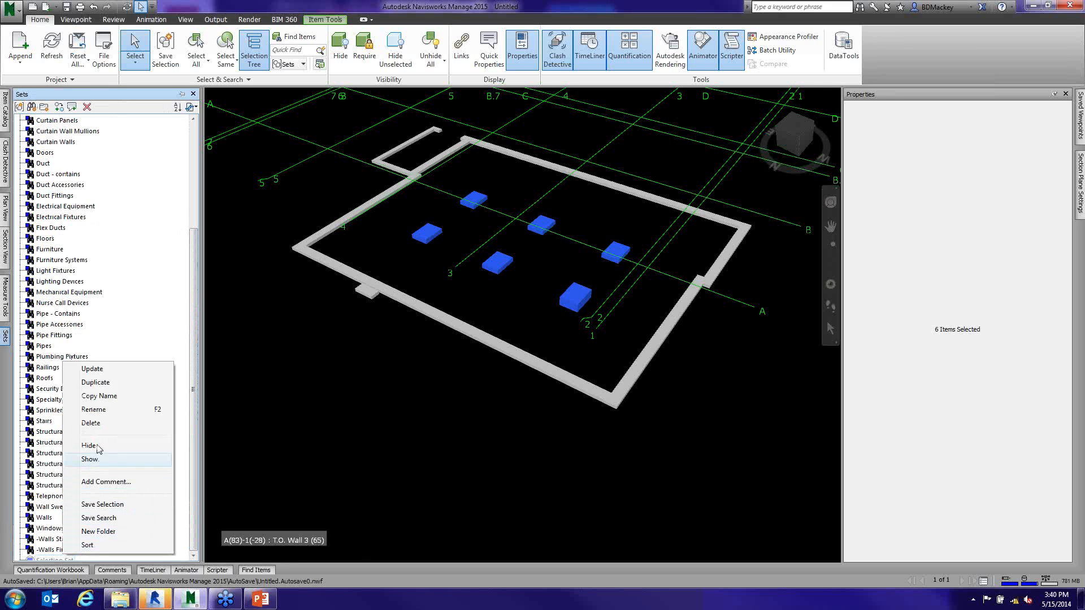
left_click(94, 412)
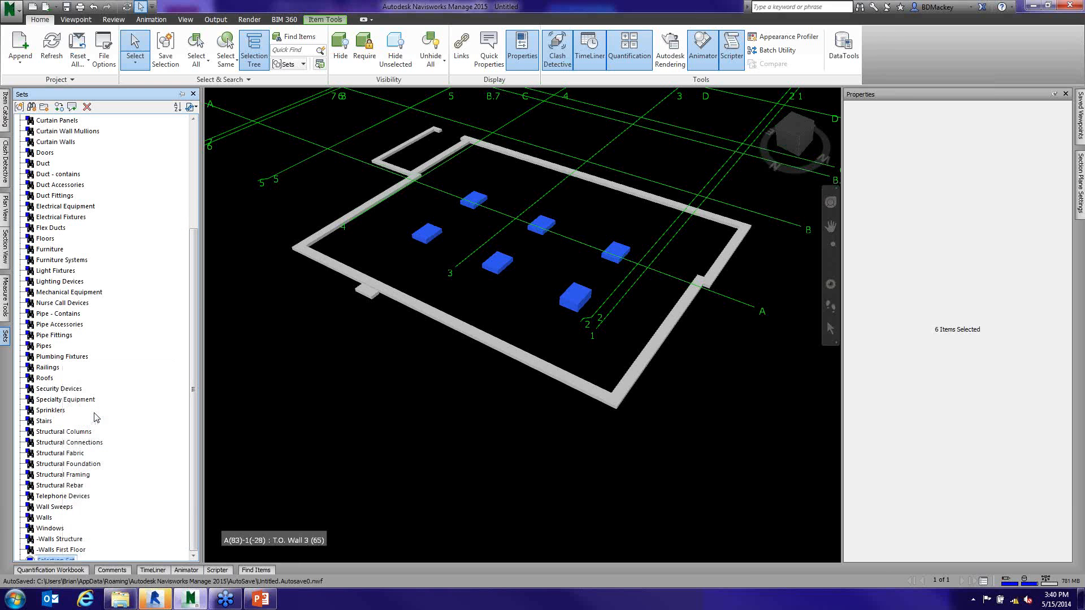
type("Foundation Four 3")
key("Return")
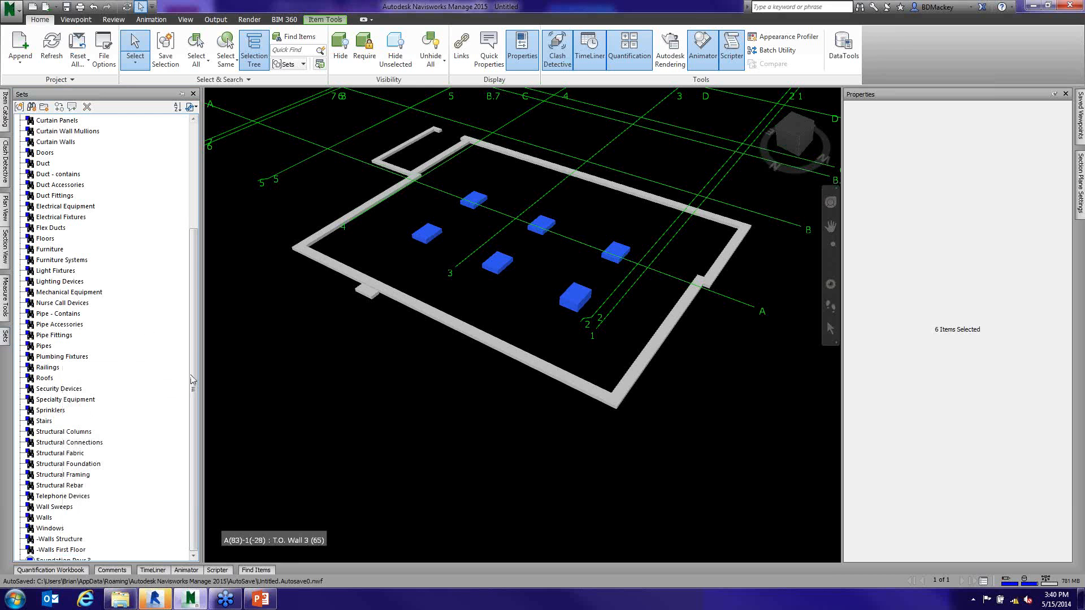
- Review the list of sets, clear the footing selection and view the whole foundation layout
left_click_drag(195, 270, 196, 182)
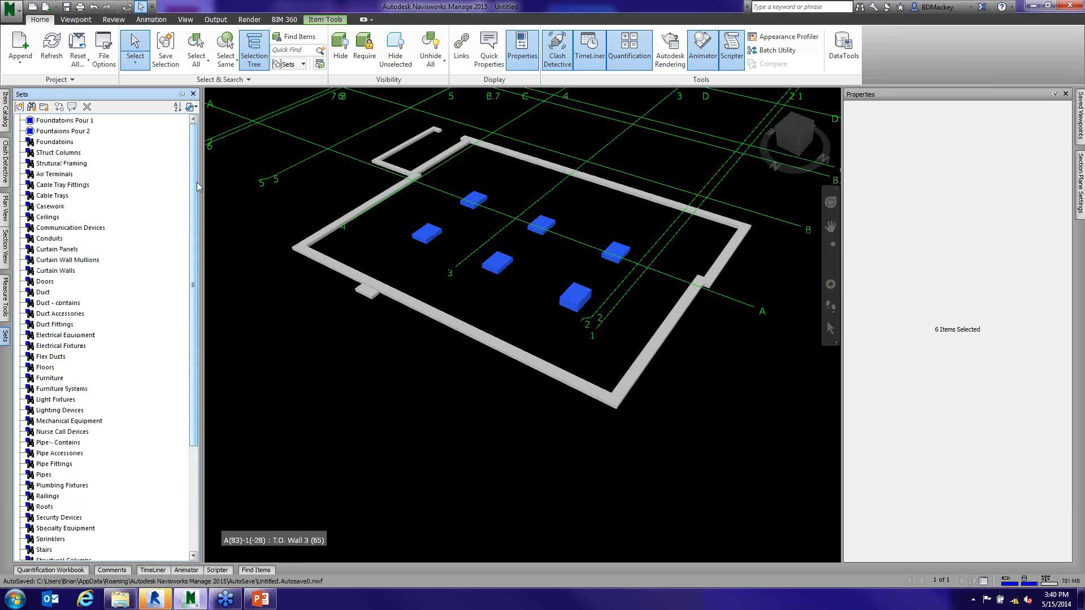
left_click(409, 330)
middle_click_drag(555, 358, 549, 360)
scroll(550, 359, "down", 3)
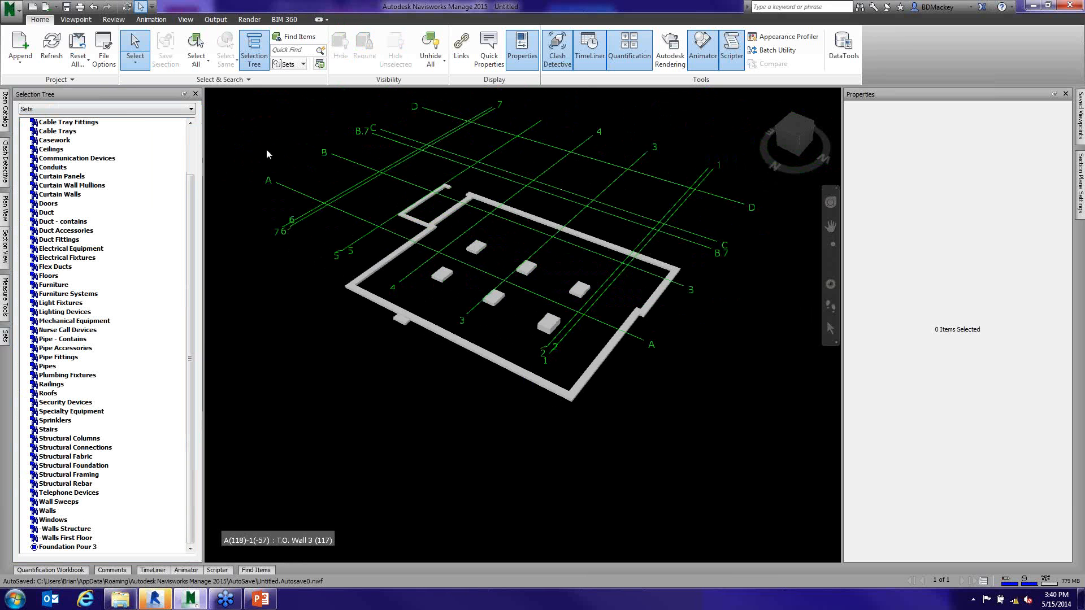
- Keep the Sets window docked open and check its options for importing and exporting search sets
left_click(5, 337)
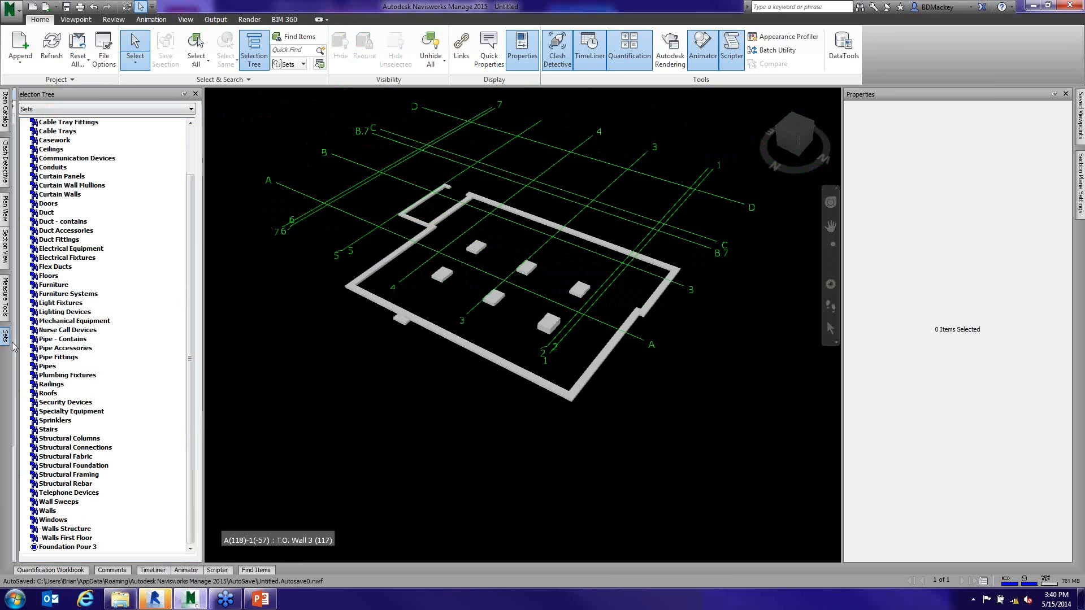
left_click(184, 94)
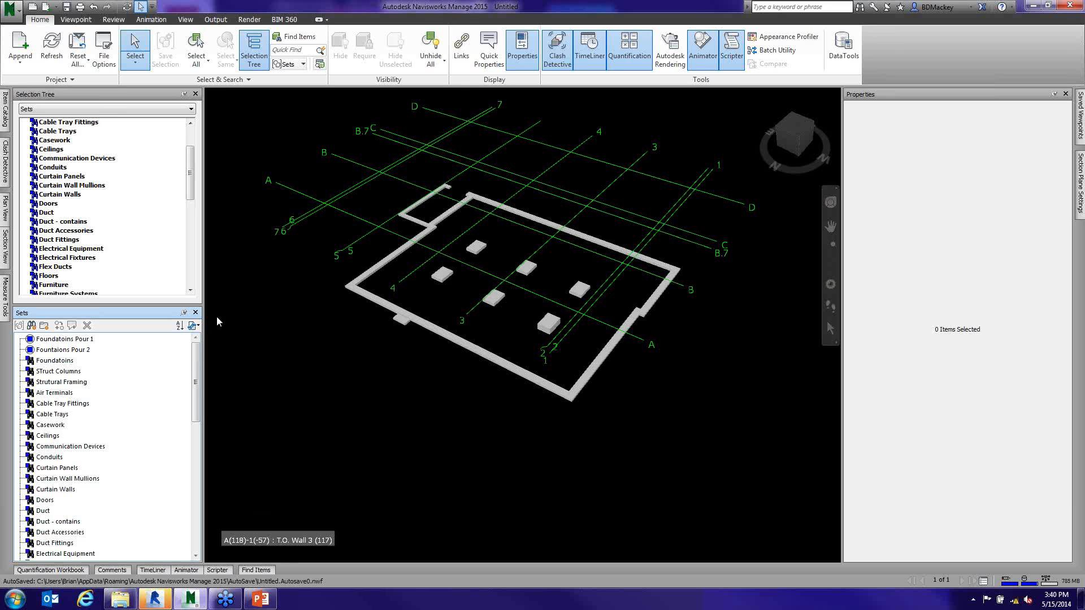
left_click(195, 326)
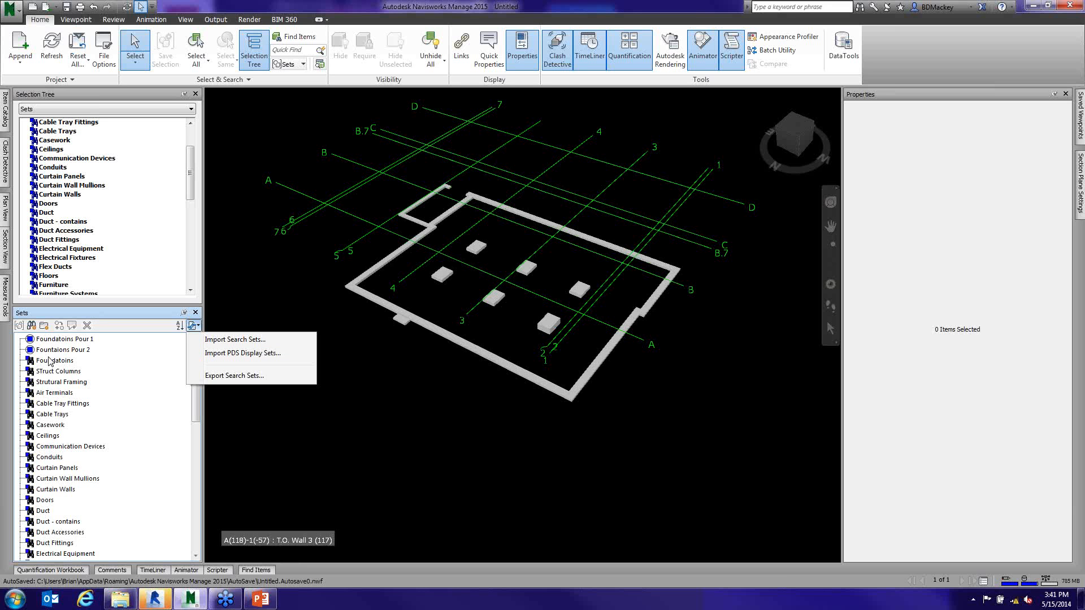
left_click(358, 478)
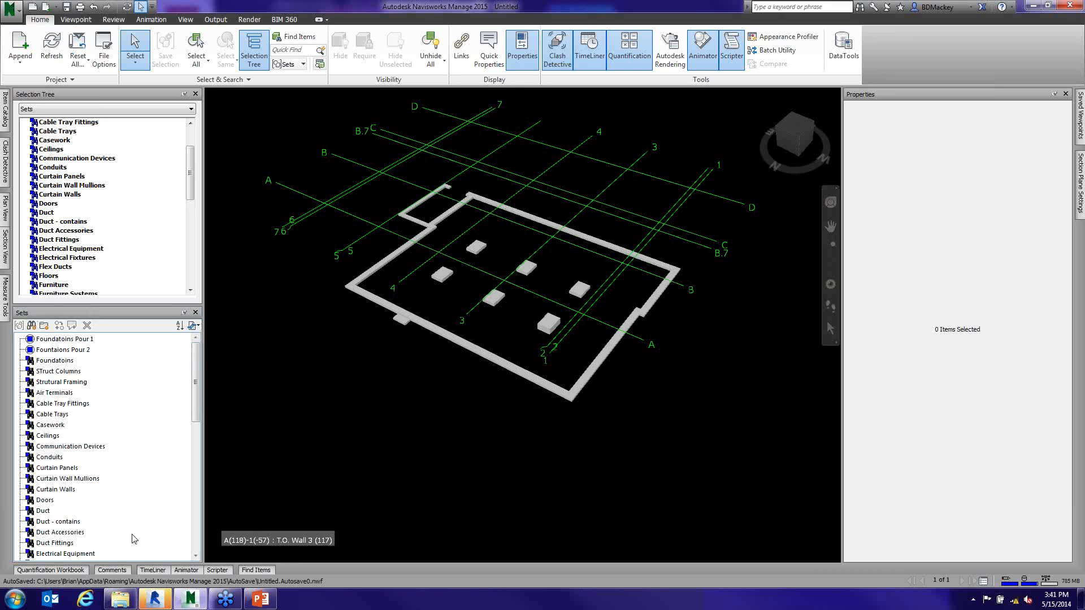
- Open the TimeLiner with more room for its task list and add a task named Foundations
left_click(153, 571)
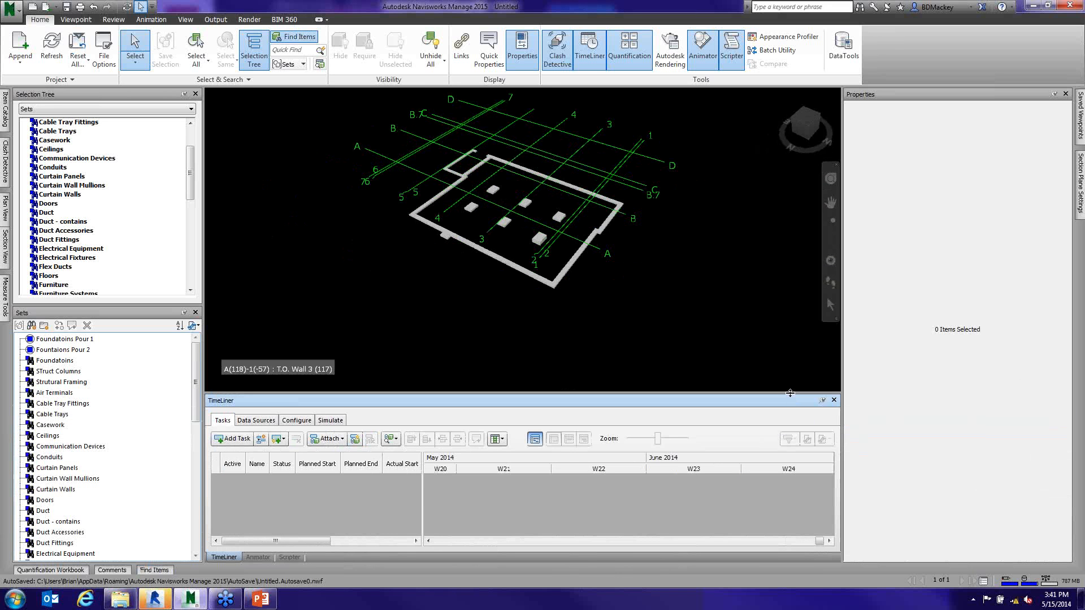
left_click_drag(790, 393, 785, 371)
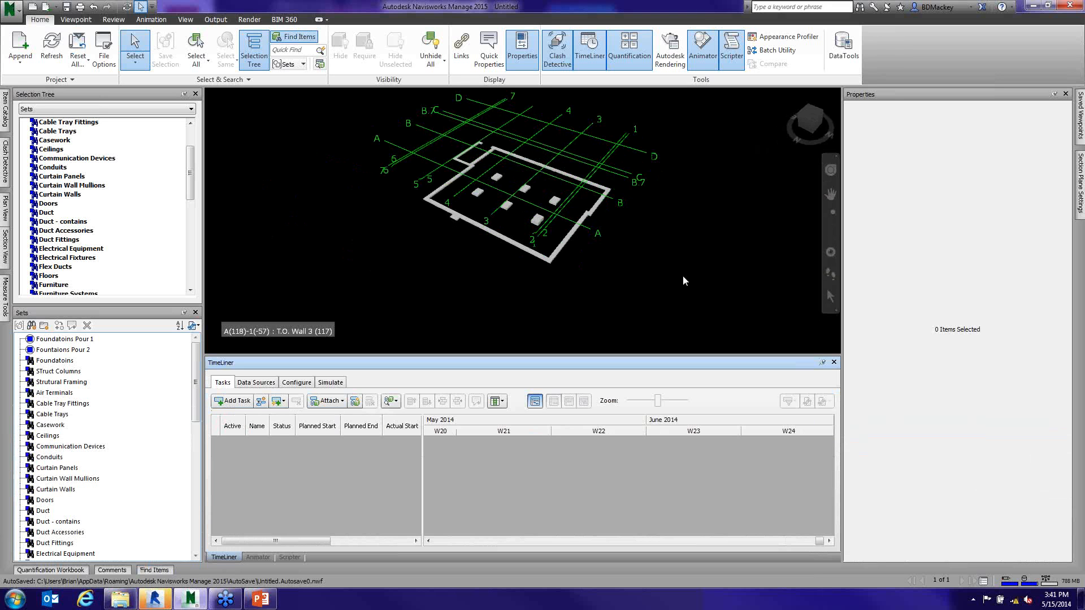
left_click(232, 401)
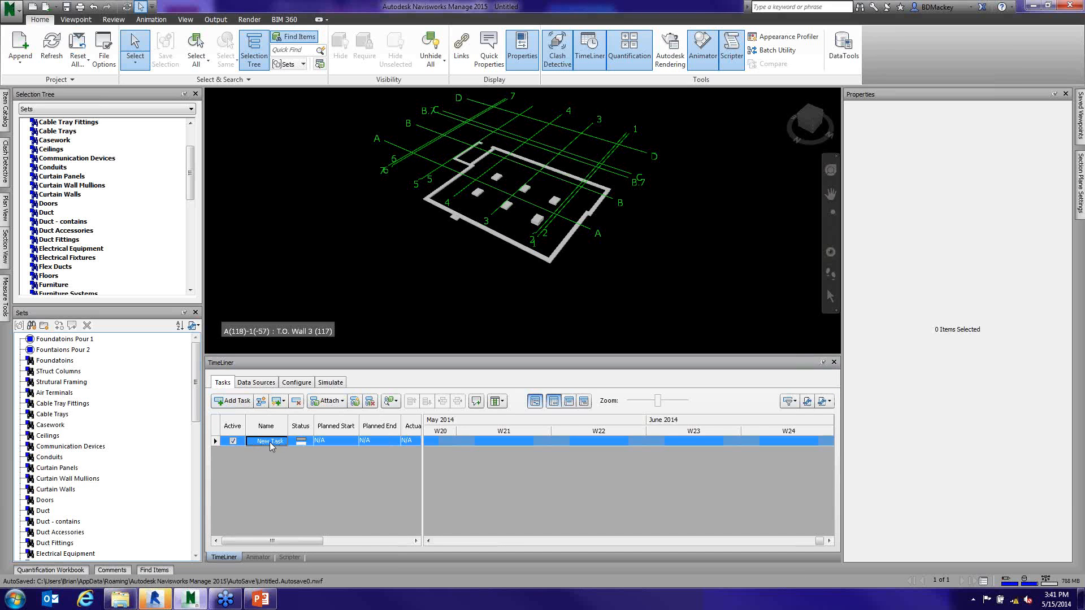
left_click(270, 442)
type("Foun")
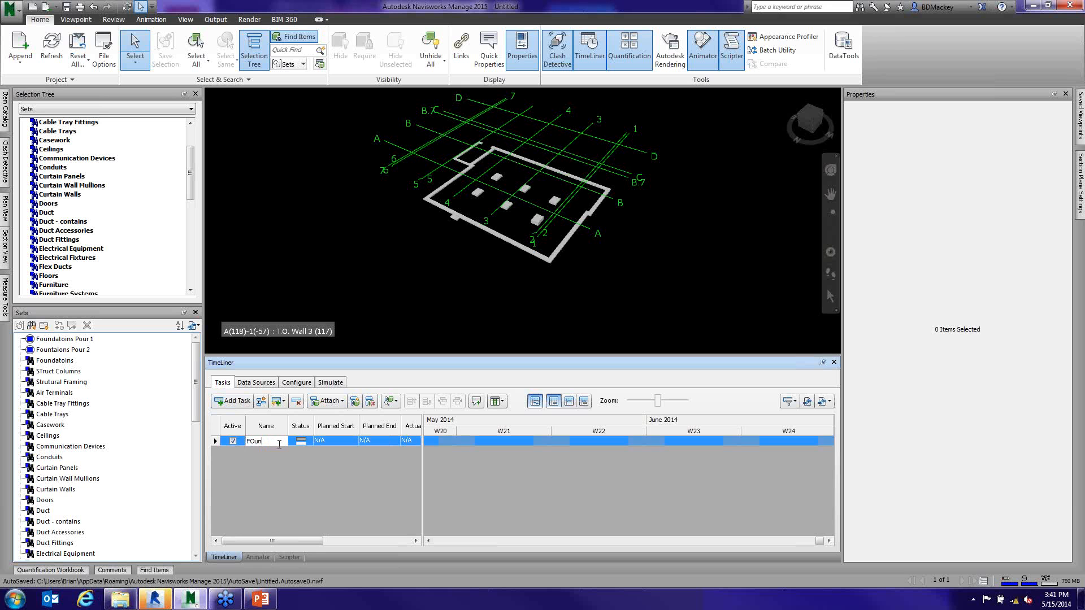
type("dations")
key("Return")
- Hide the Gantt chart and set the Foundations task's planned start to 5/15/2014 and planned end to 5/16/2014
left_click(502, 401)
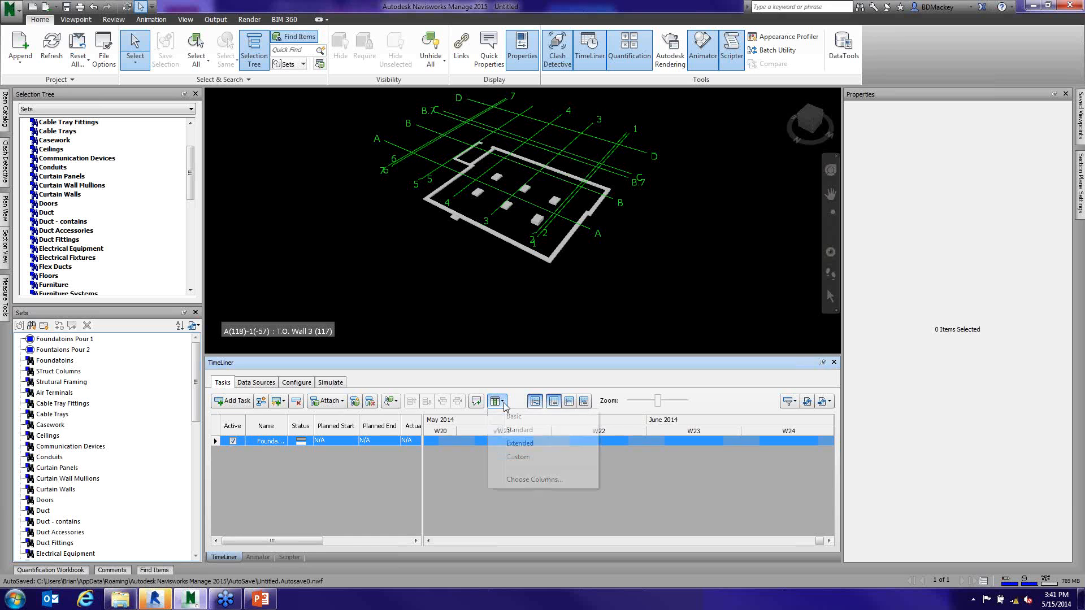
left_click(644, 490)
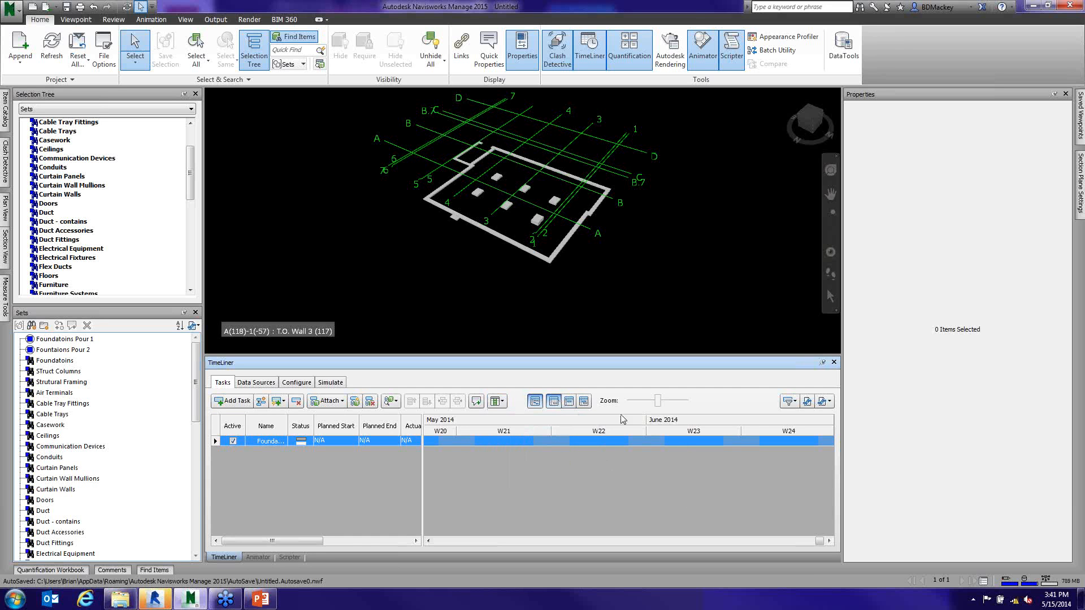
left_click(538, 405)
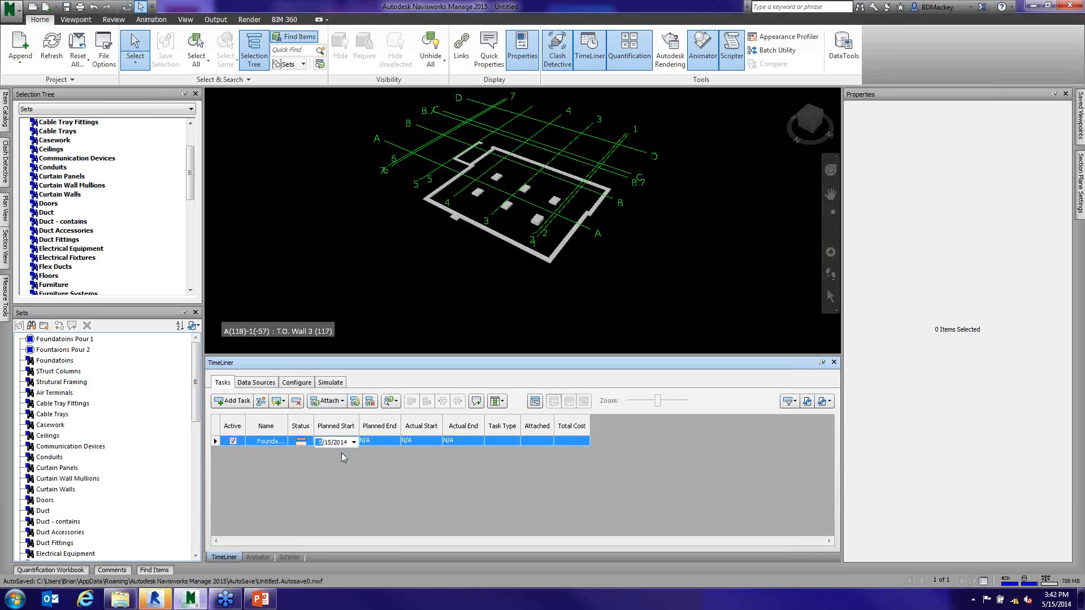
left_click(384, 444)
left_click(395, 442)
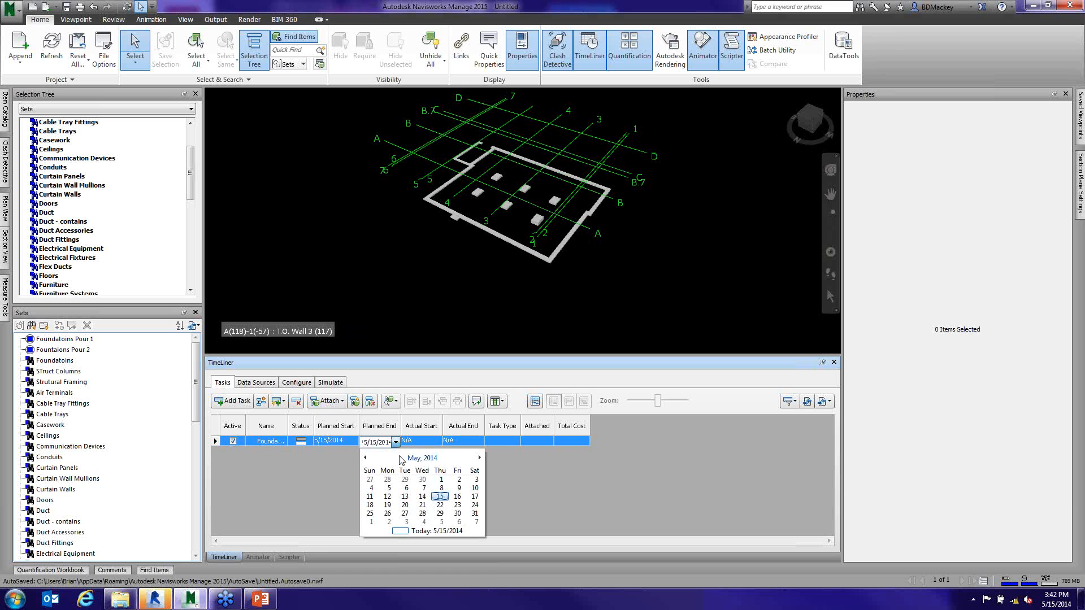
left_click(445, 498)
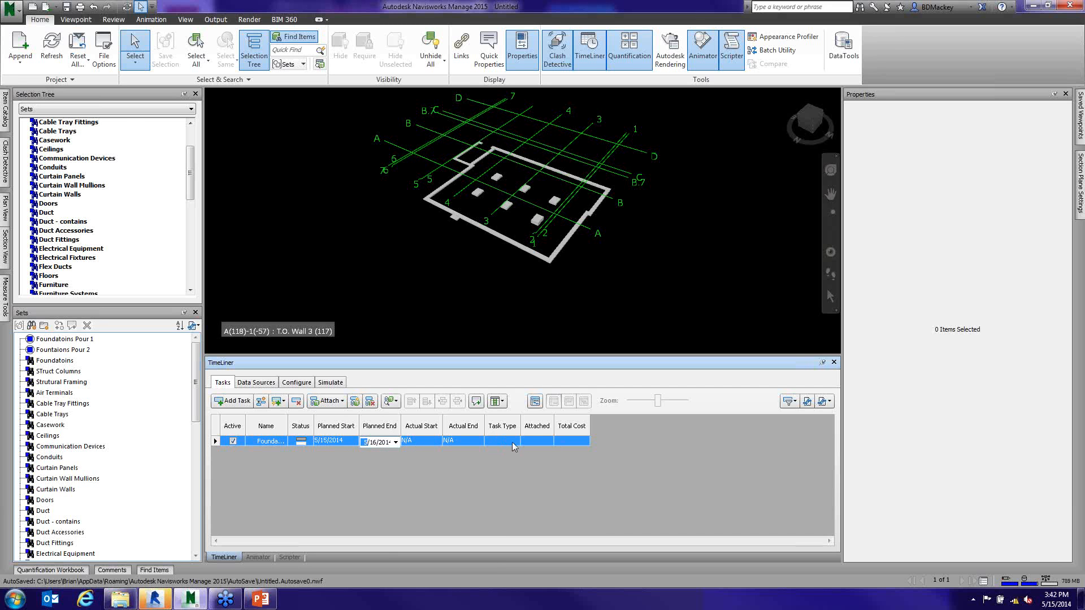
- Attach the Structural Foundation set to the Foundations task
left_click(546, 440)
right_click(547, 442)
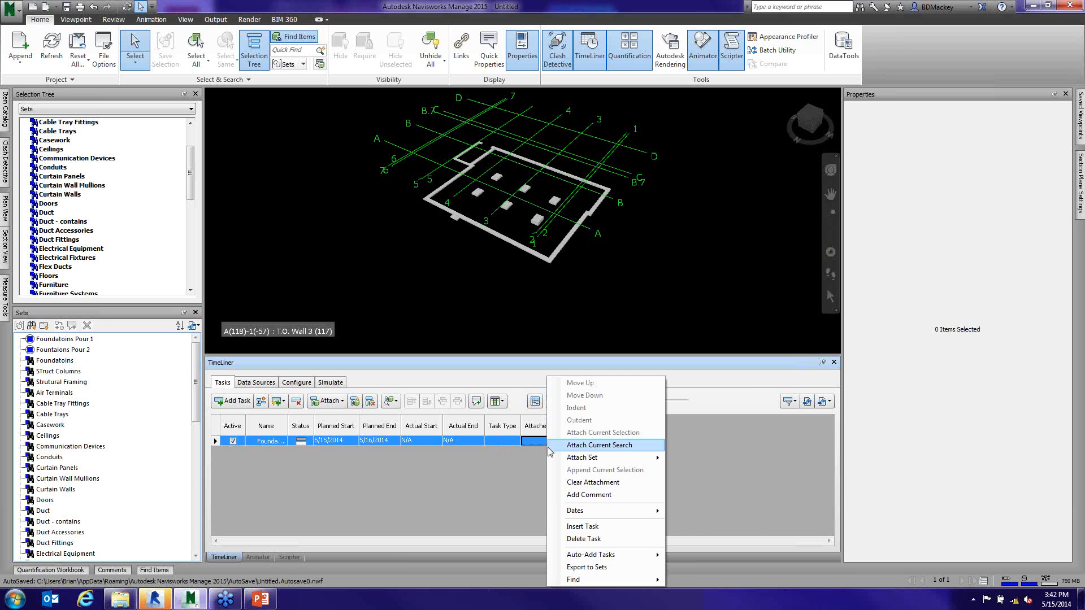
mouse_move(577, 457)
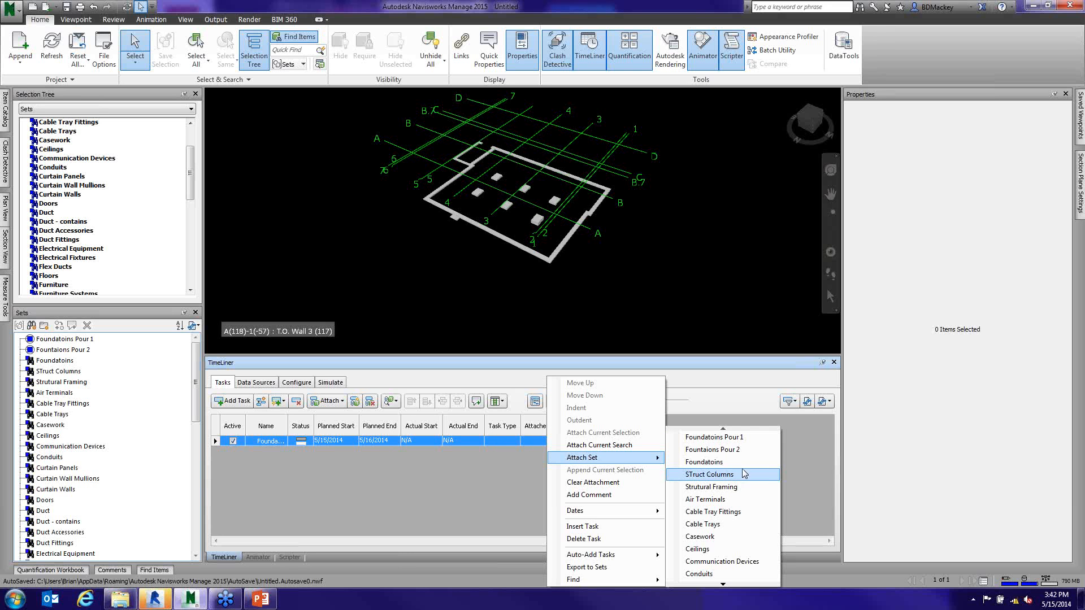
mouse_move(725, 589)
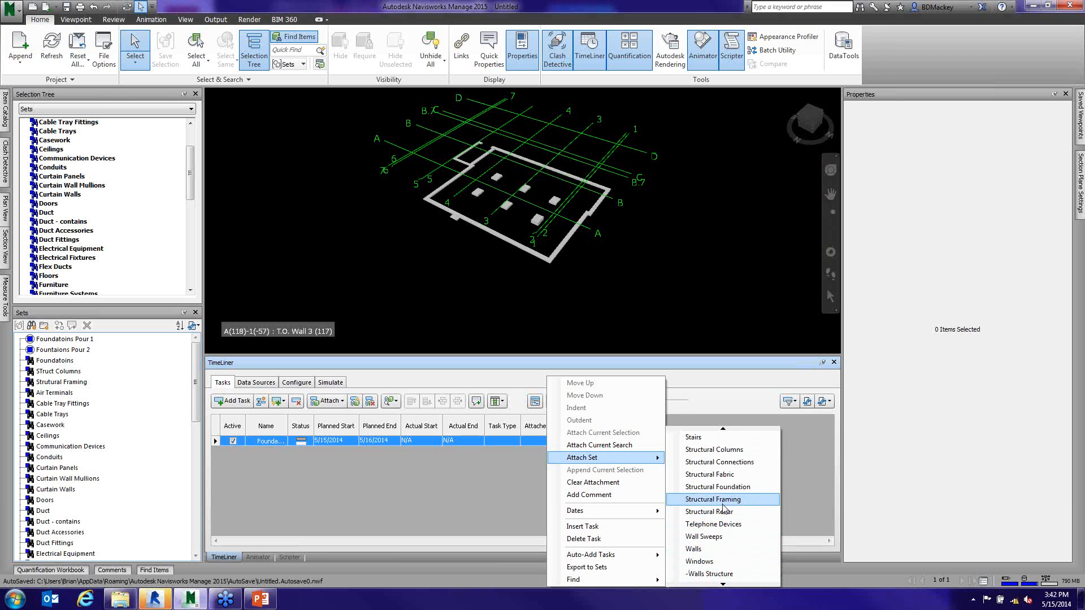
left_click(726, 488)
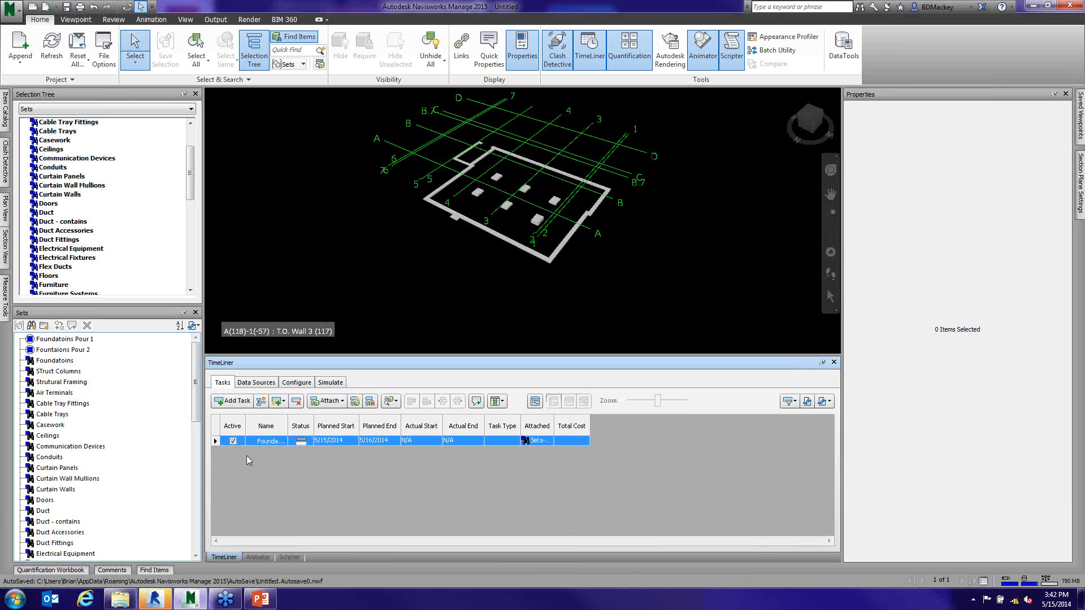
- Add a second task with the Structural Columns set attached and widen the task columns to fit their contents
left_click(232, 401)
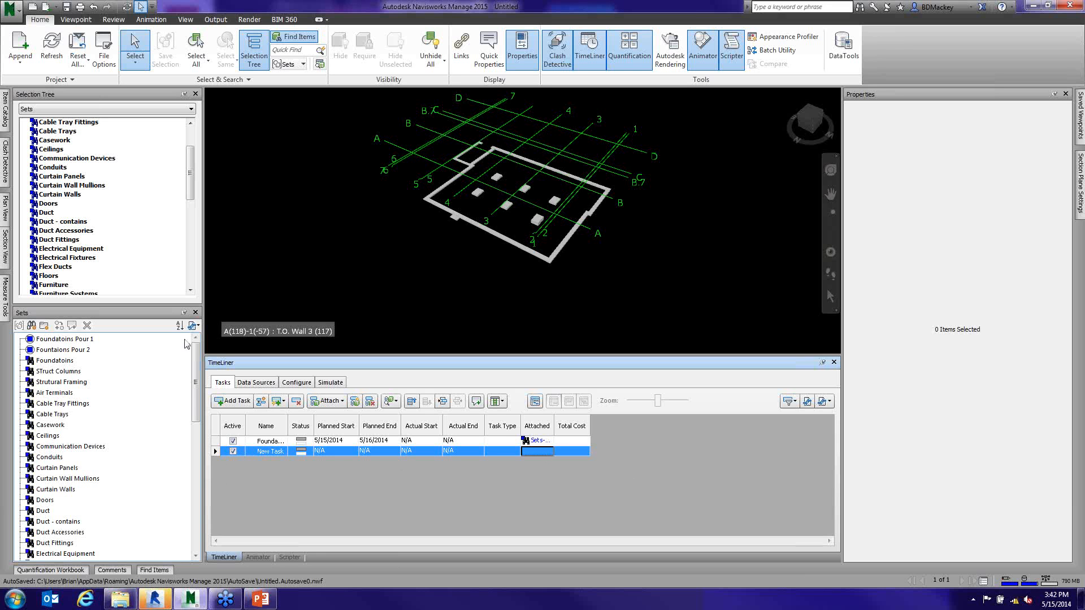
left_click_drag(194, 394, 193, 511)
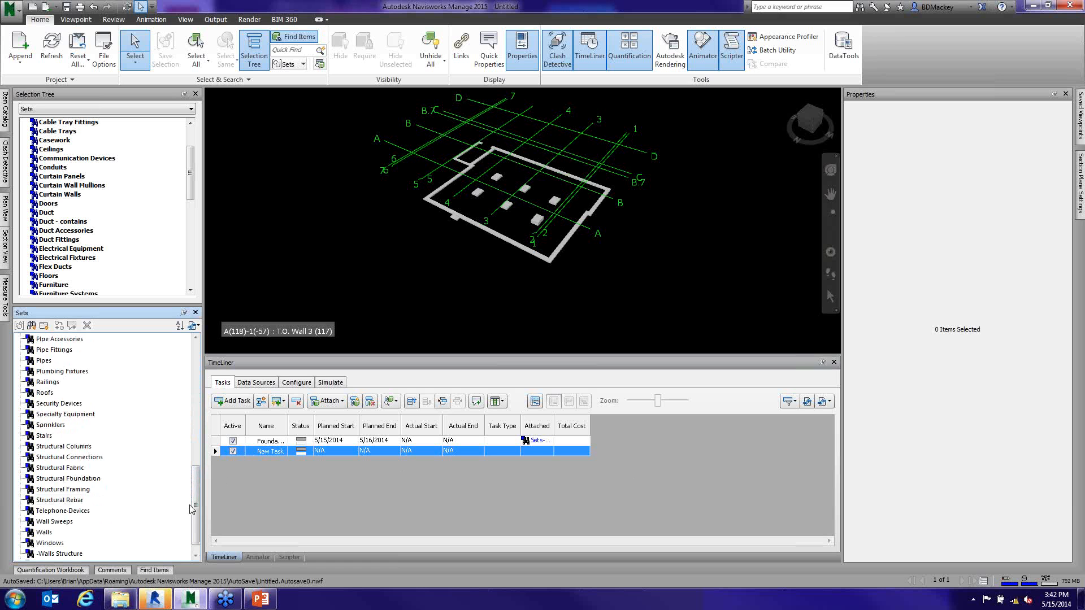
left_click(68, 447)
left_click_drag(542, 454, 541, 454)
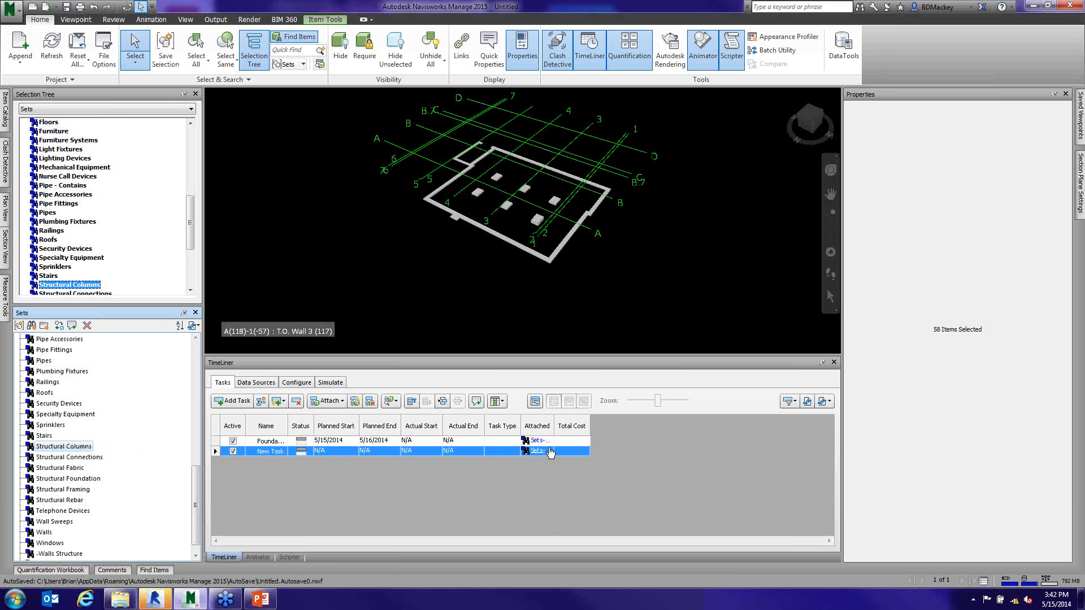
double_click(556, 427)
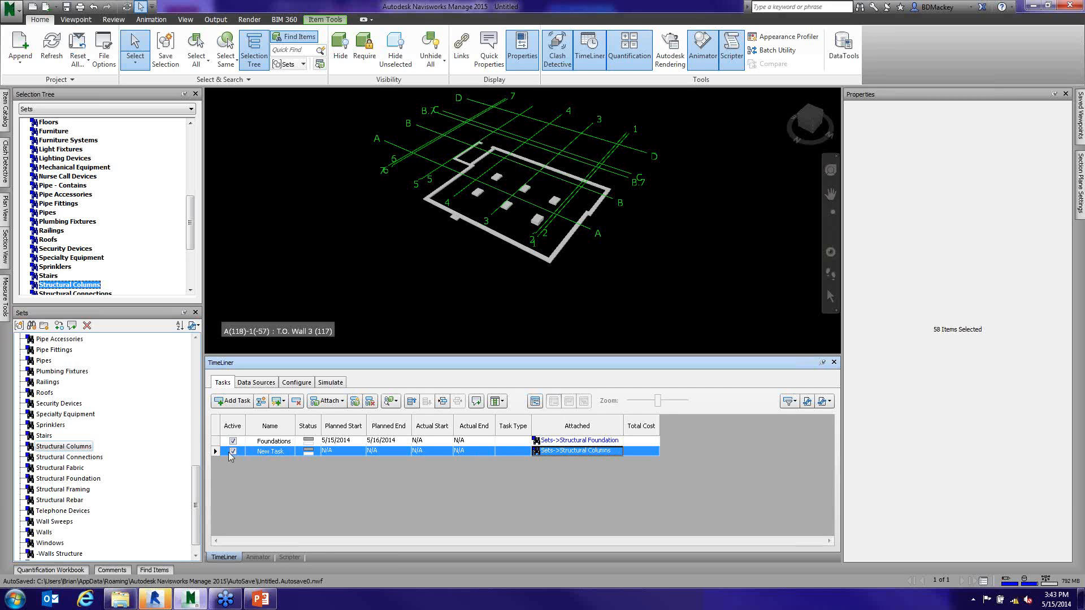
- Add a third task and attach the Stairs set to it
left_click(56, 457)
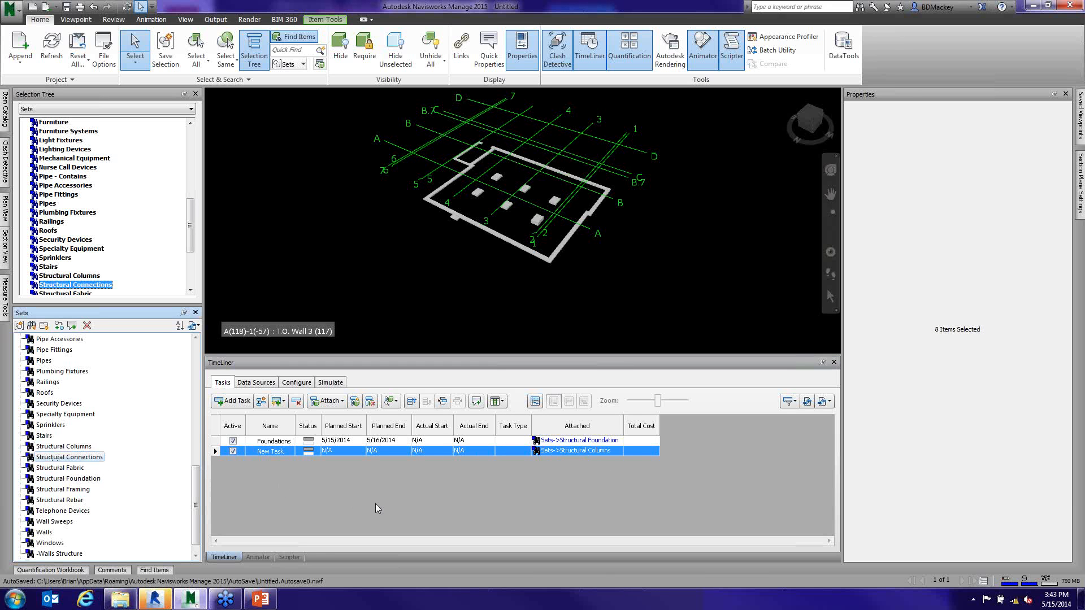
left_click(241, 401)
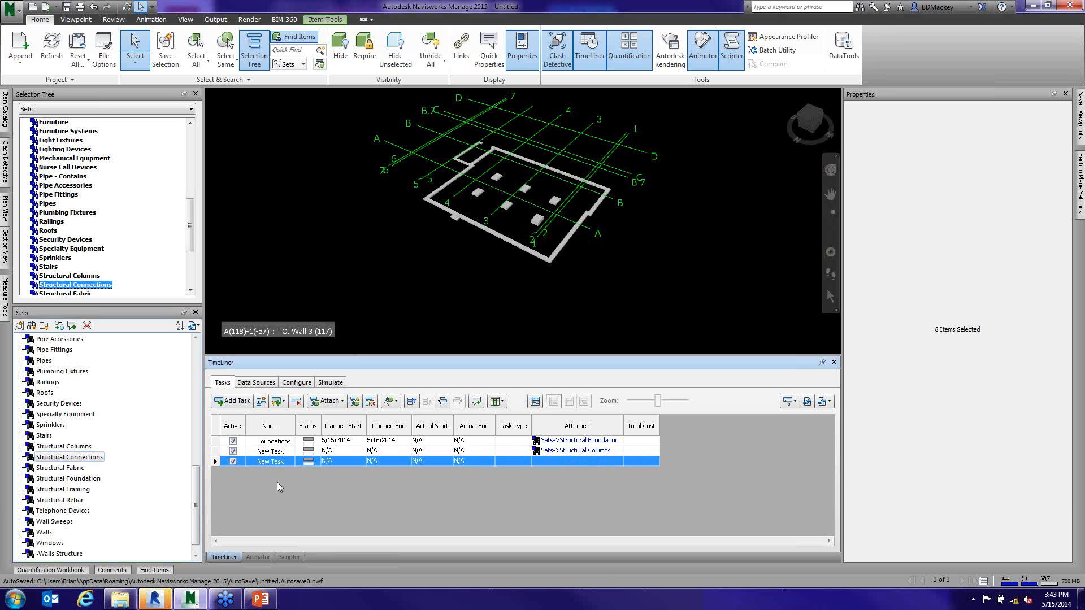
left_click(58, 479)
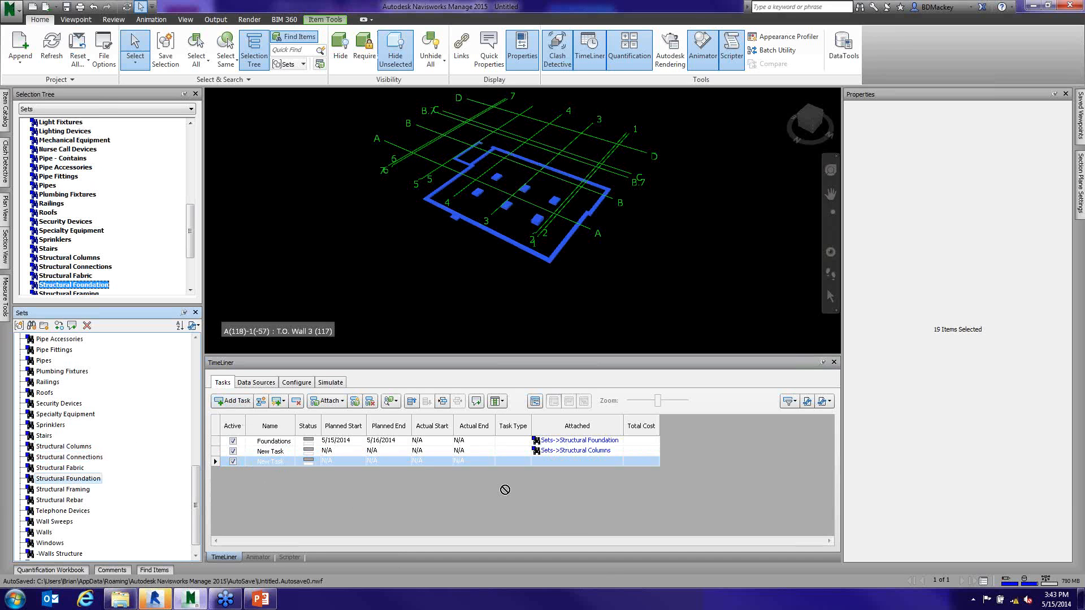
scroll(174, 510, "up", 1)
left_click(44, 446)
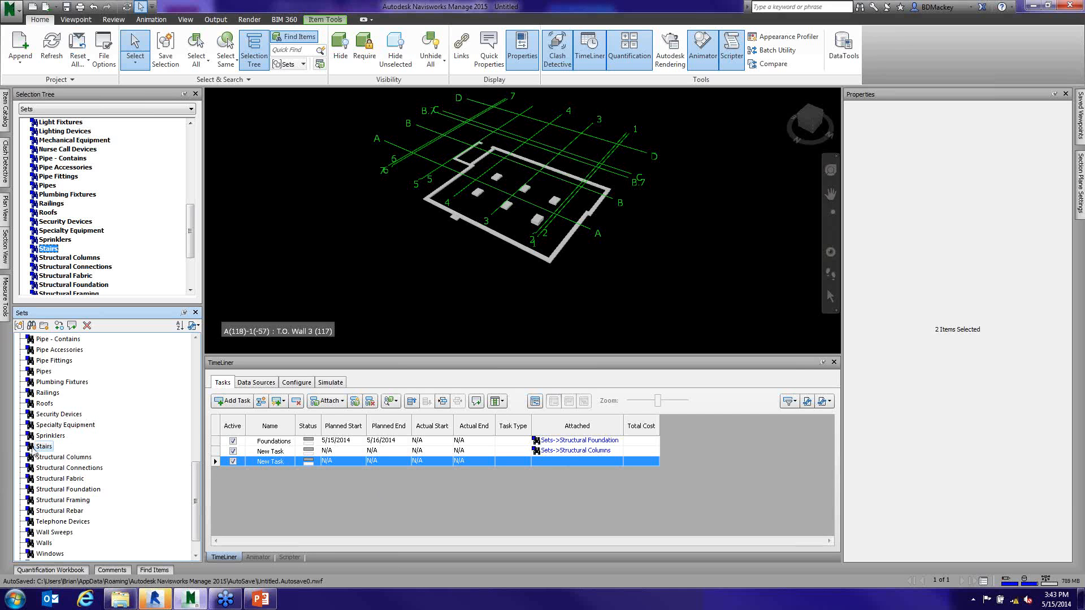
left_click_drag(35, 452, 570, 464)
- Check the TimeLiner task type configuration and play the construction simulation
left_click(290, 386)
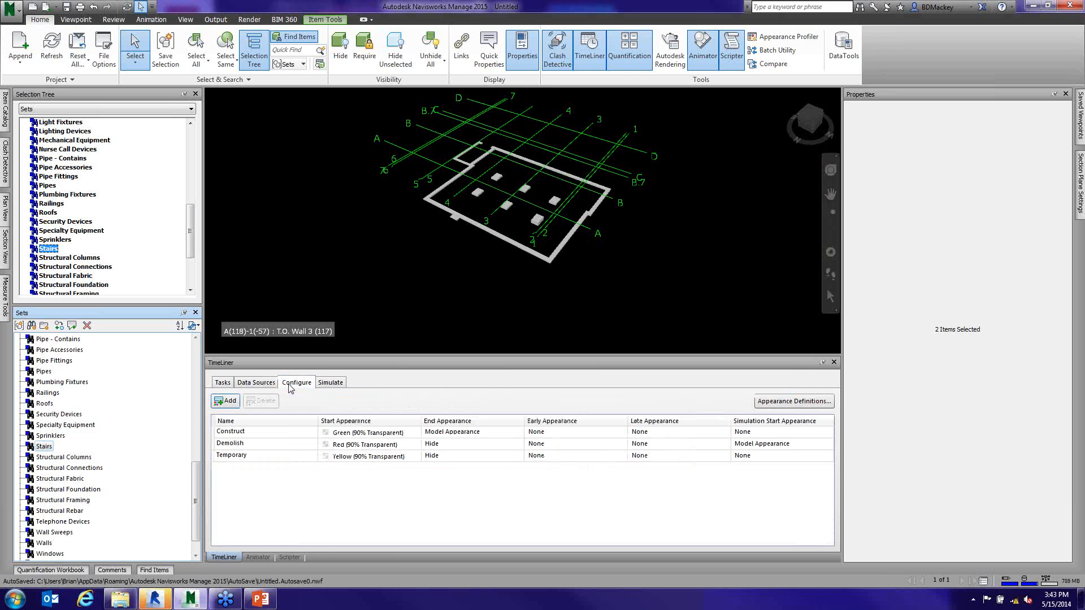
left_click(332, 384)
left_click(334, 385)
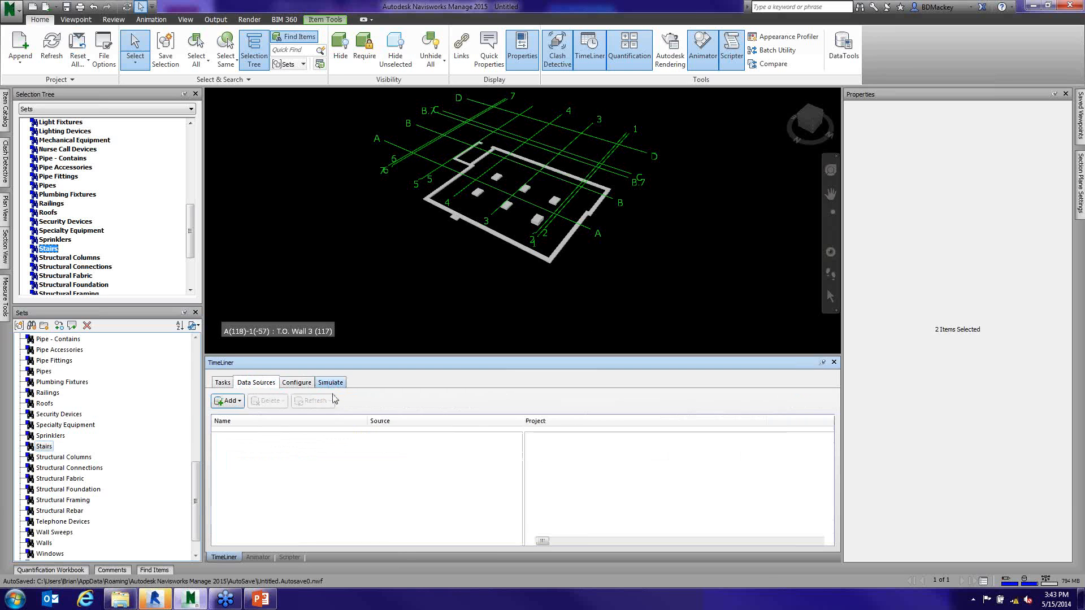
left_click(298, 402)
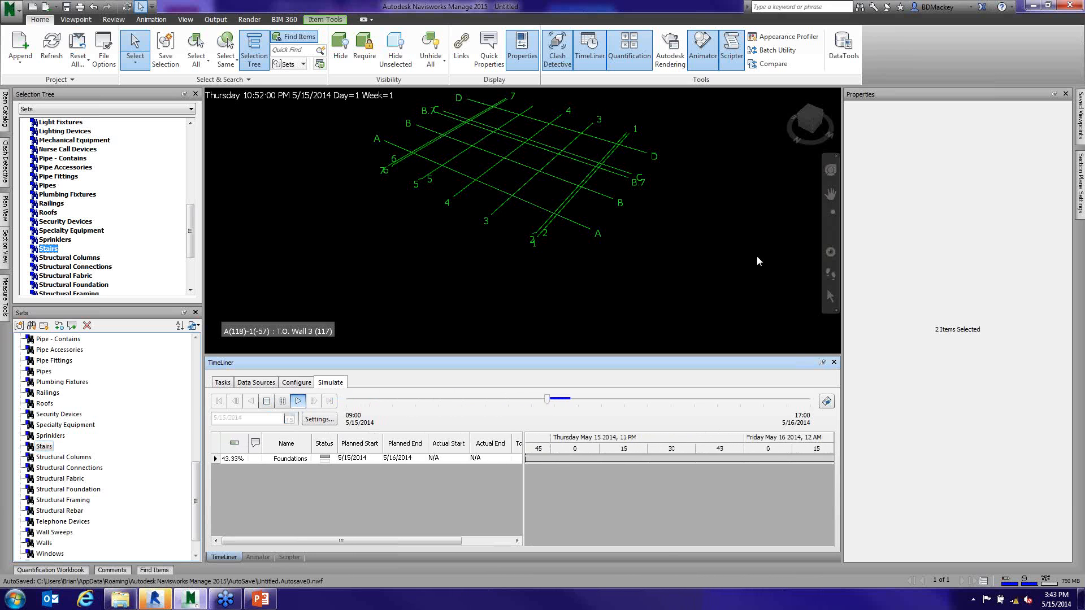
- Delete the Stairs, Structural Columns and Foundations tasks from the TimeLiner task list
left_click(228, 384)
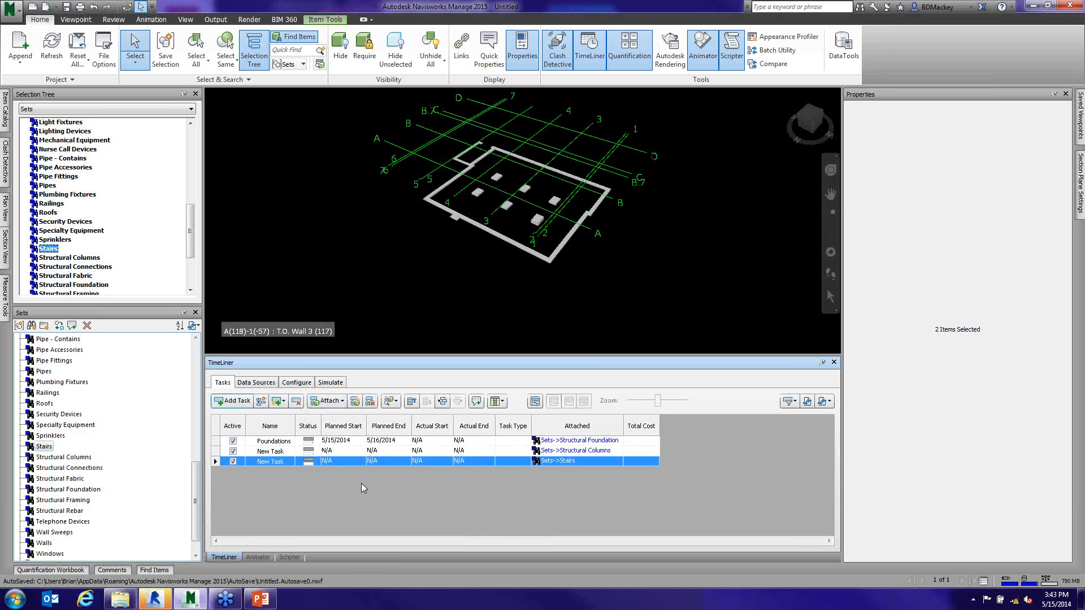
left_click(296, 401)
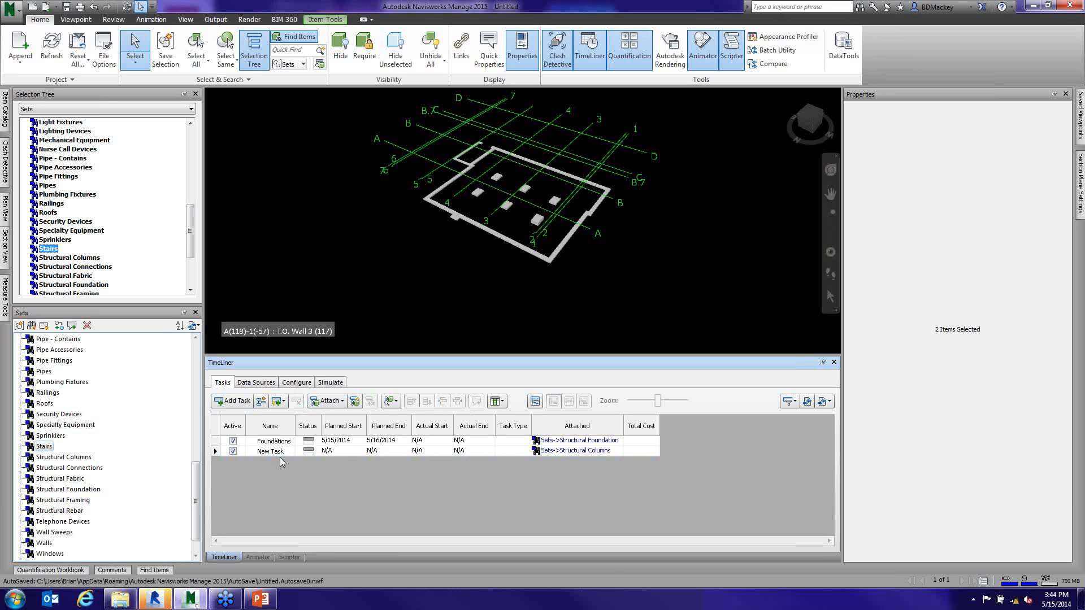
left_click(280, 452)
left_click(296, 401)
left_click(289, 441)
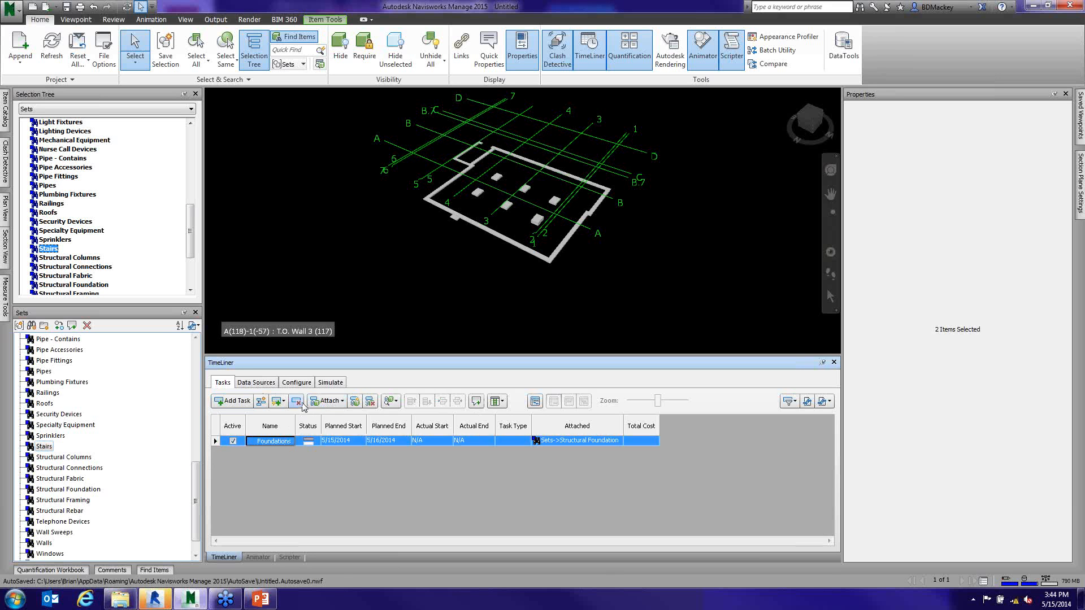
left_click(298, 402)
- Start adding a CSV import data source to TimeLiner
left_click(256, 383)
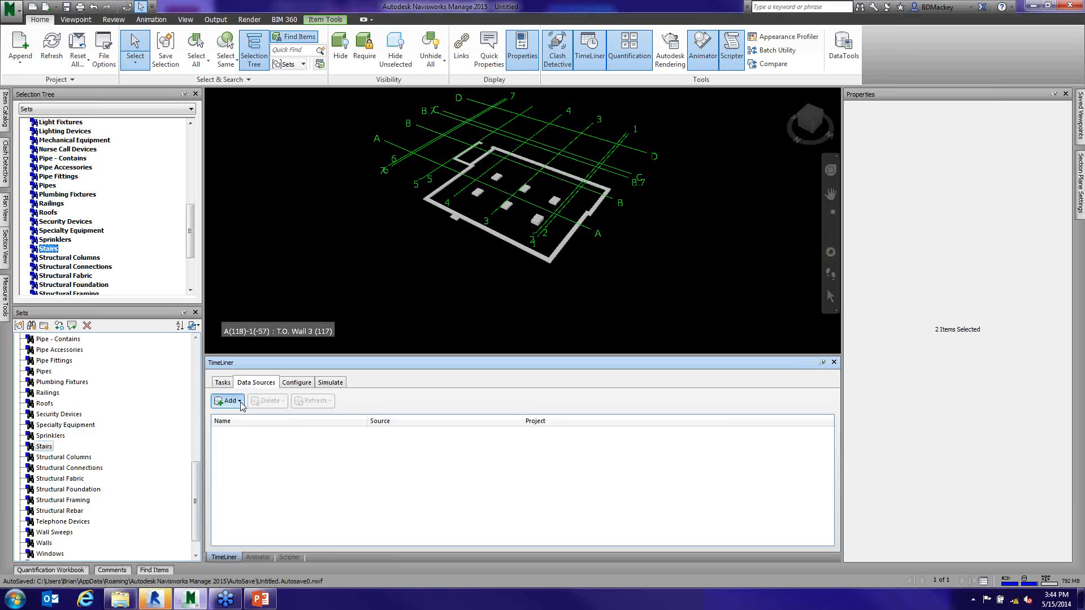
left_click(240, 402)
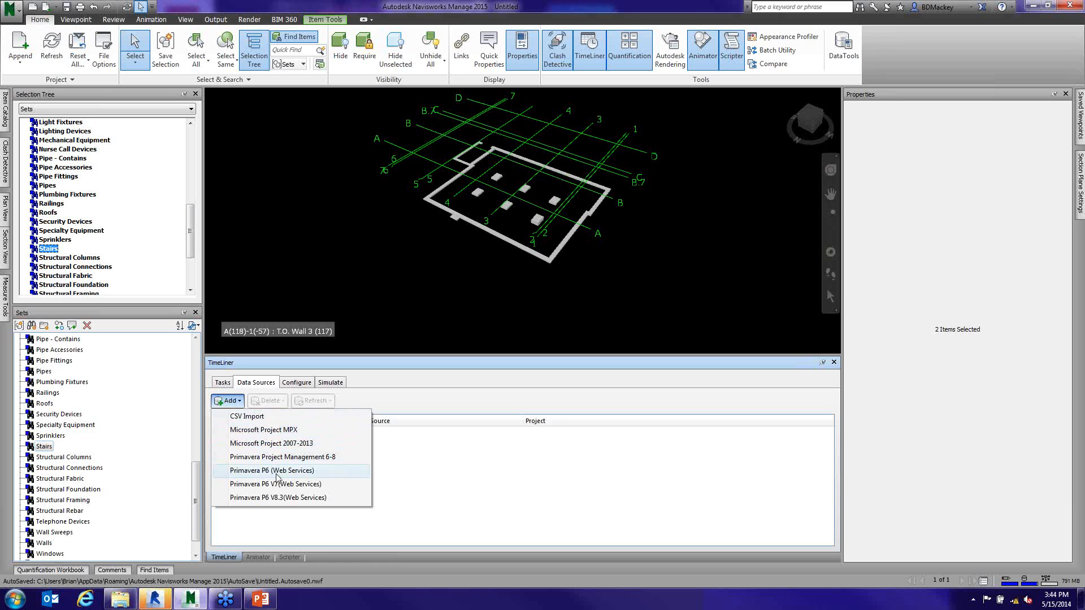
left_click(260, 421)
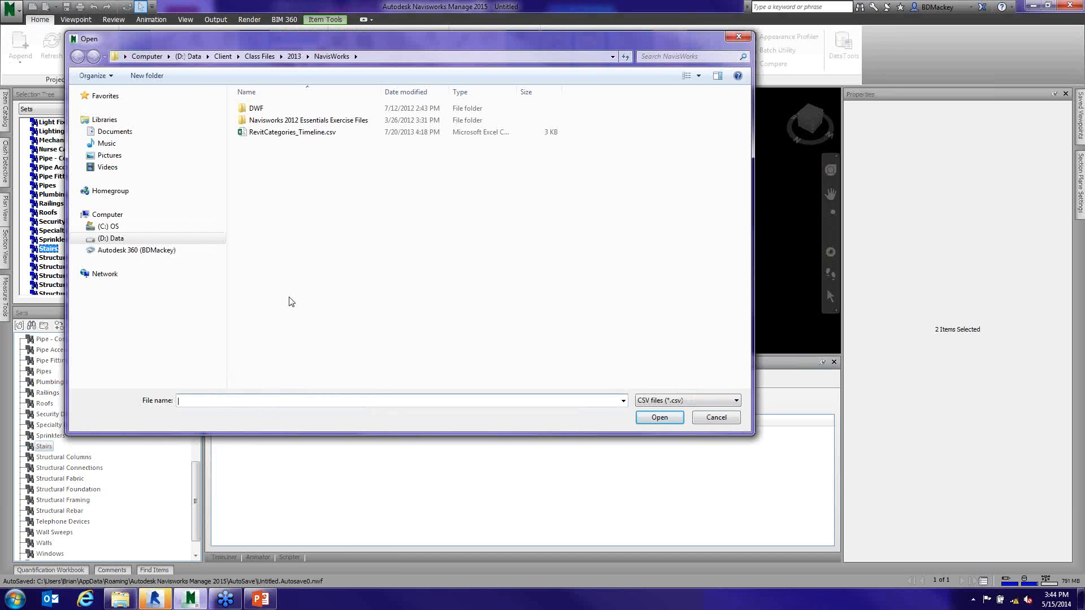
- Switch to Windows Explorer and open RevitCategories_Timeline.xlsx from the NavisWorks folder inside the 2013 class files
left_click(120, 602)
left_click(574, 87)
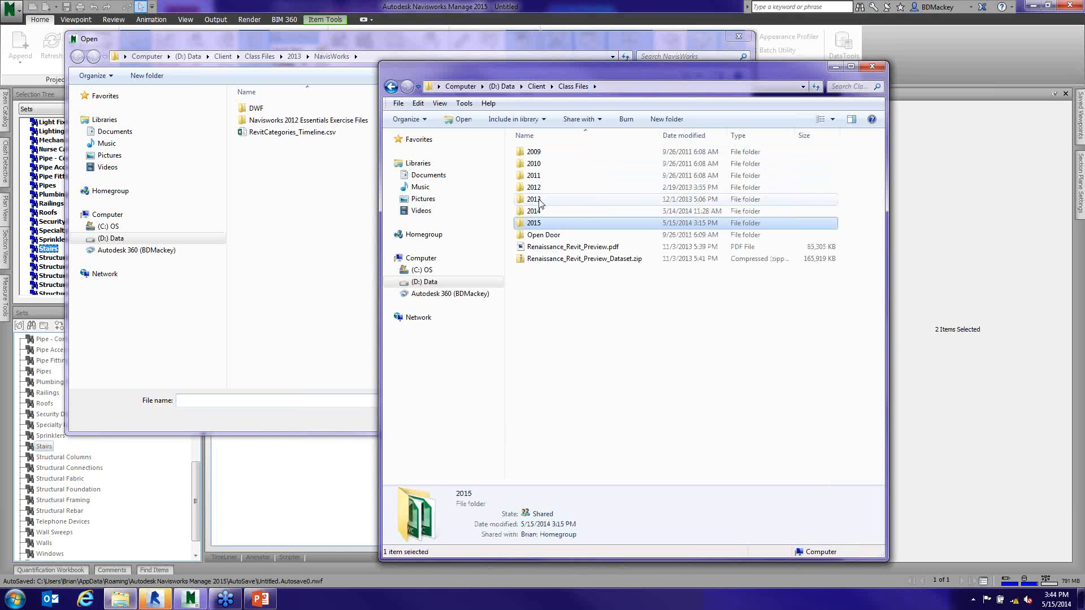
double_click(540, 201)
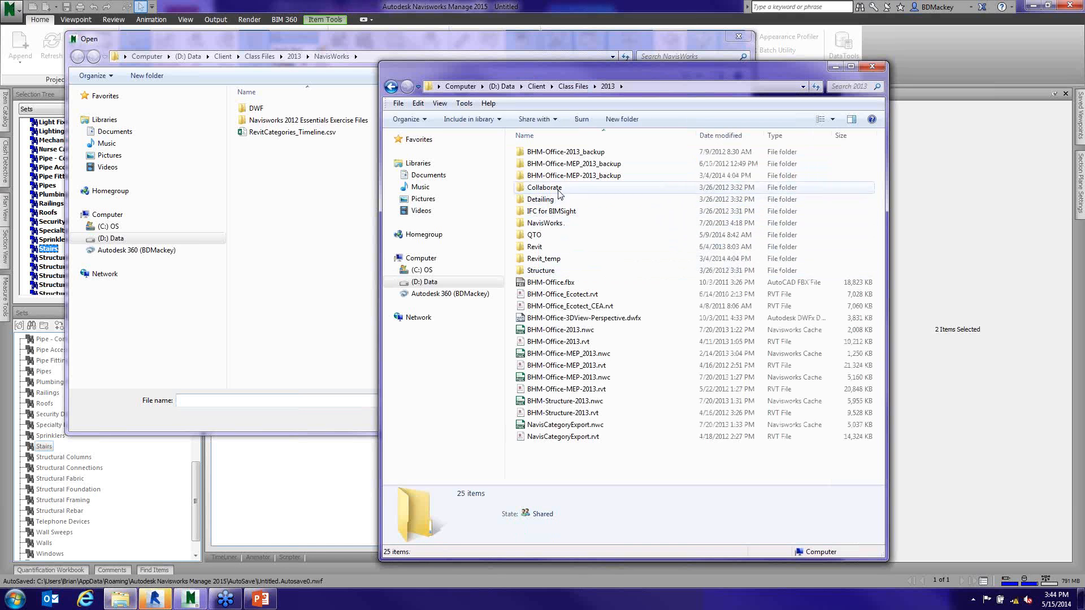
double_click(560, 224)
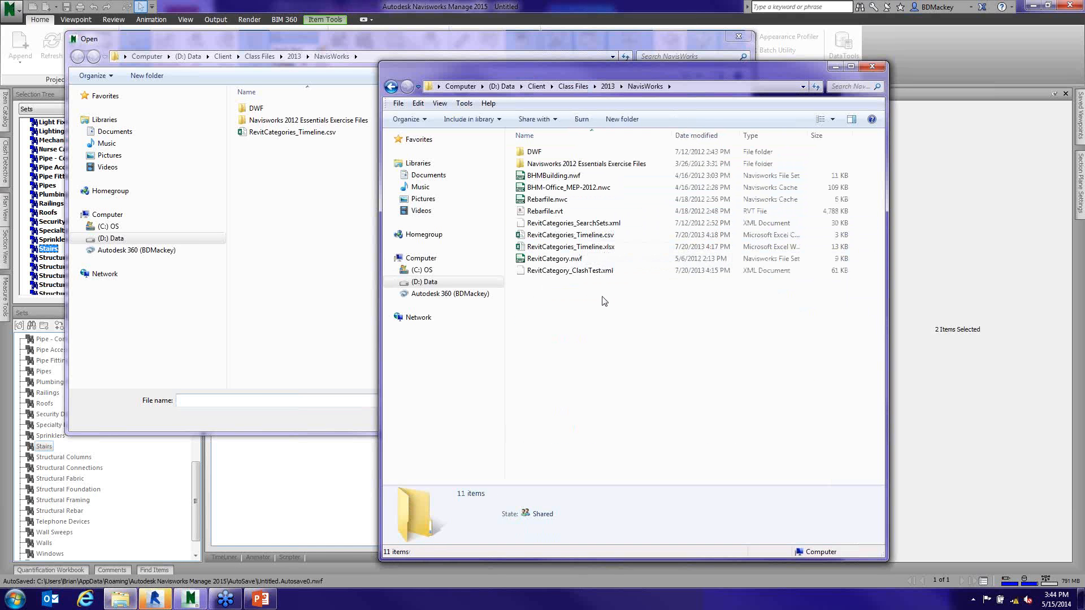
left_click(593, 249)
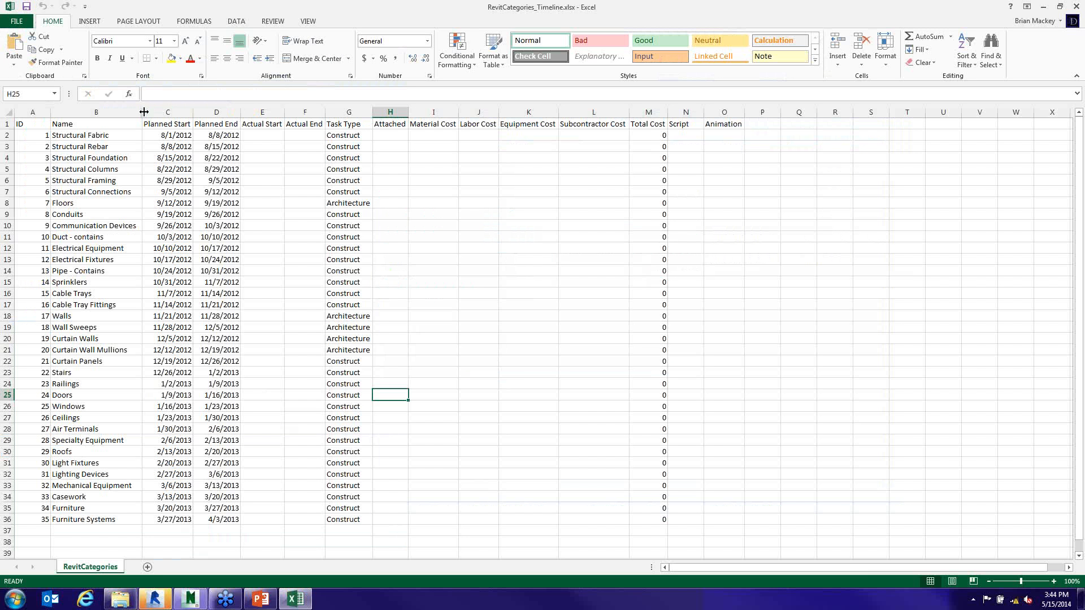
- Widen the Name column, inspect the Planned Start and Planned End formulas, and close the workbook without saving
left_click_drag(140, 112, 215, 112)
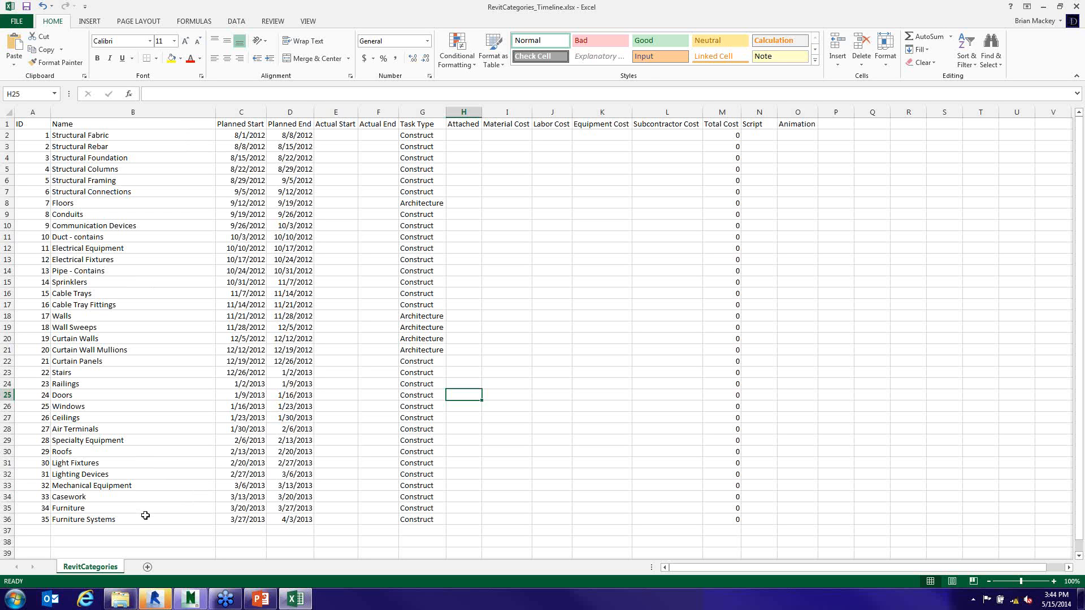
left_click(248, 136)
left_click(285, 134)
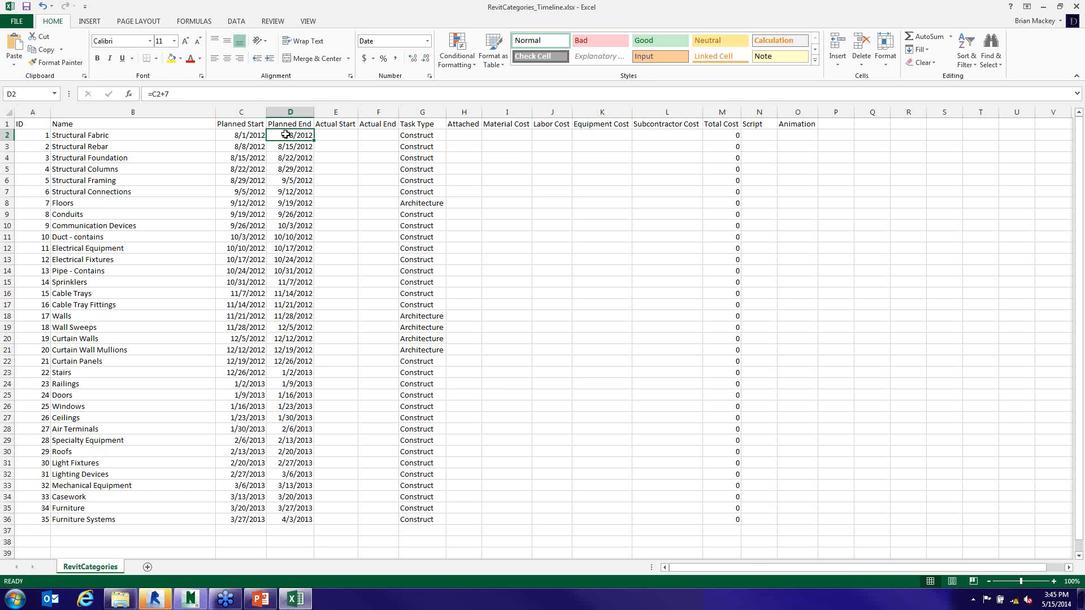
left_click(243, 147)
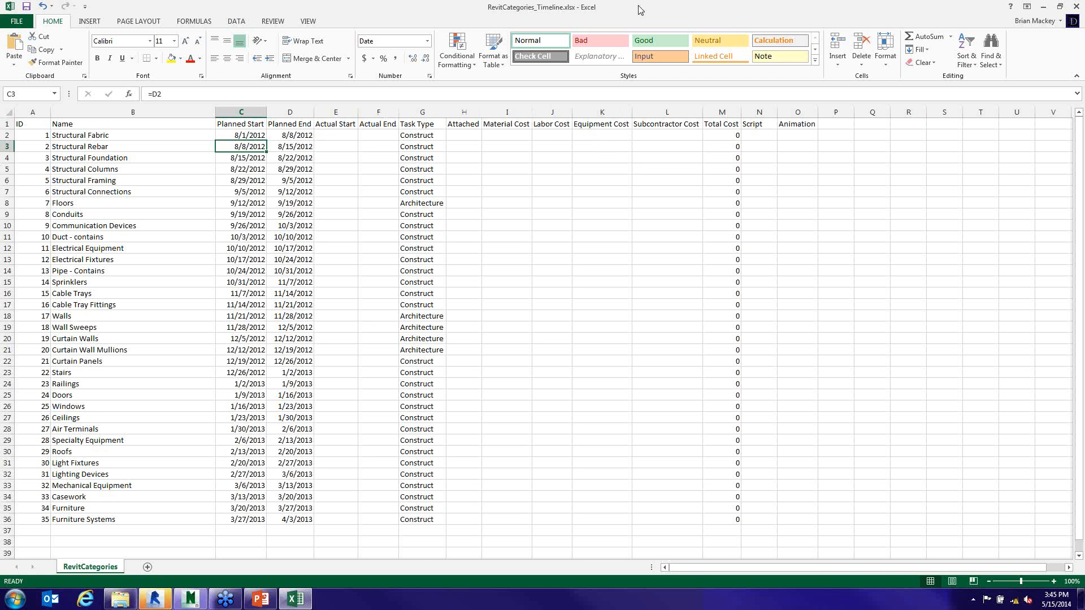
left_click(1076, 7)
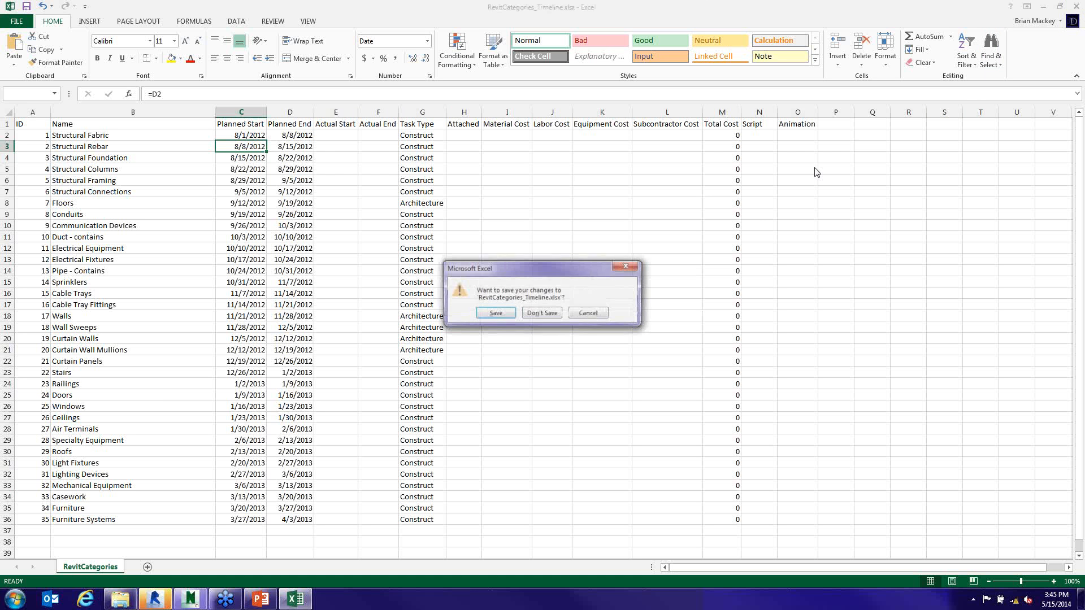
left_click(548, 314)
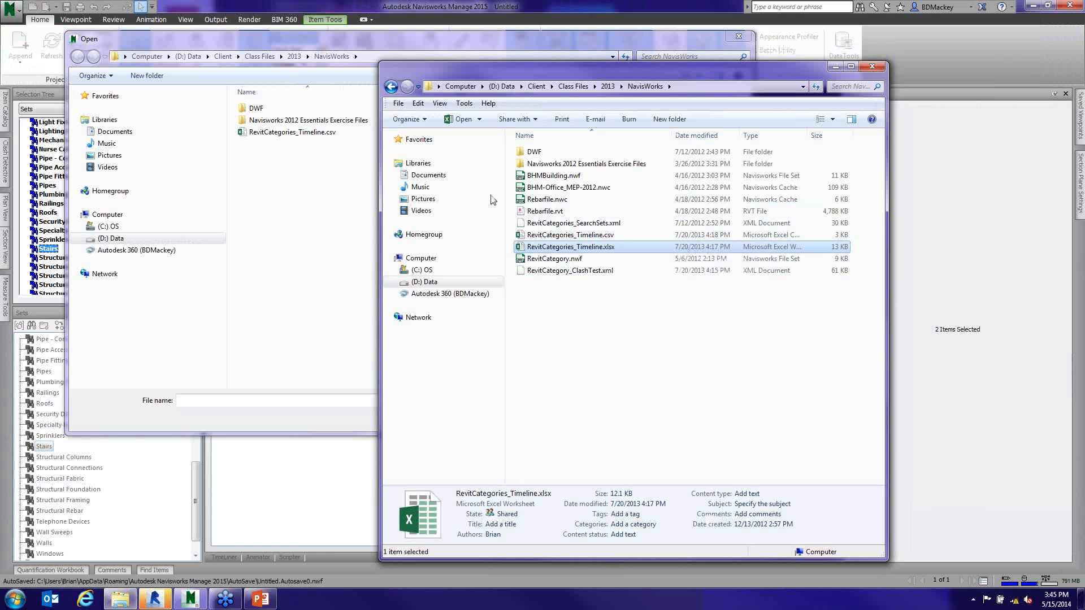
- Return to the Navisworks file selection and open RevitCategories_Timeline.csv as the schedule source
left_click(336, 234)
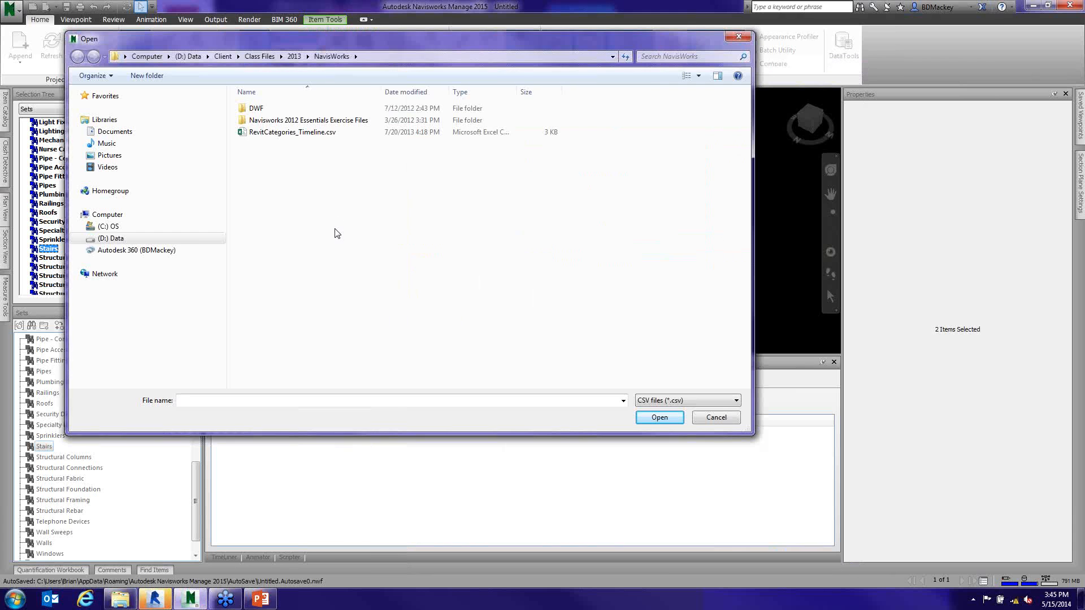
left_click(326, 133)
left_click(655, 421)
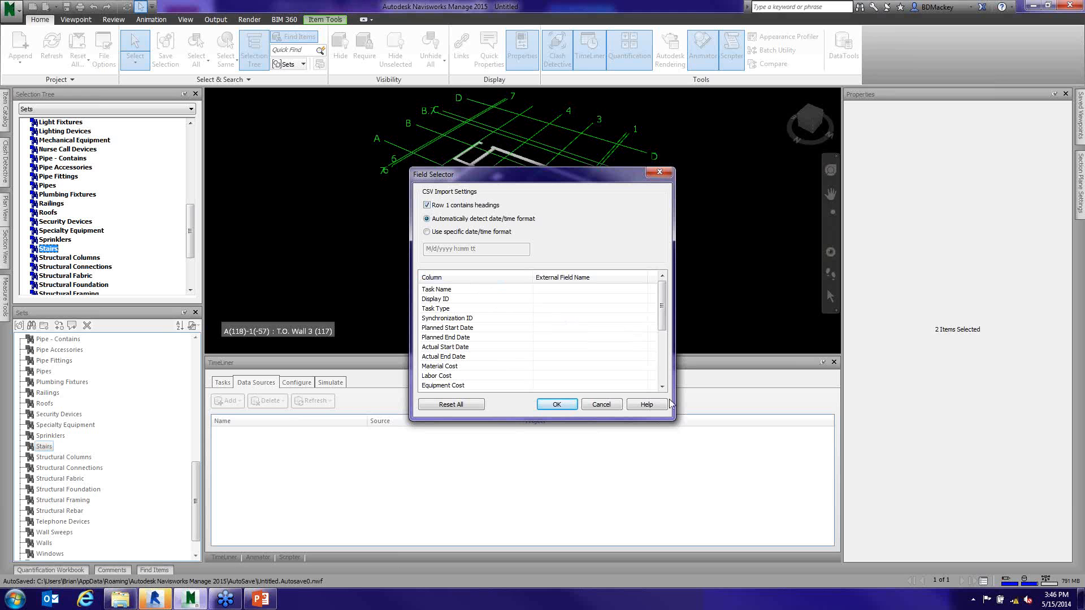
- Map the Task Type column to the Task Type external field in the CSV import settings
left_click(502, 299)
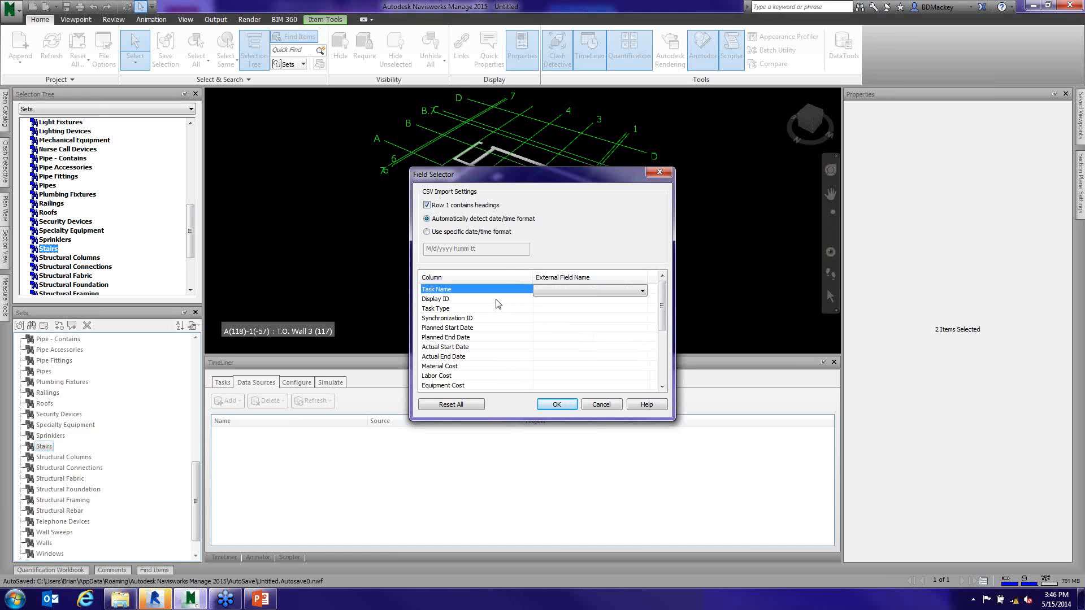
left_click(452, 290)
left_click(644, 291)
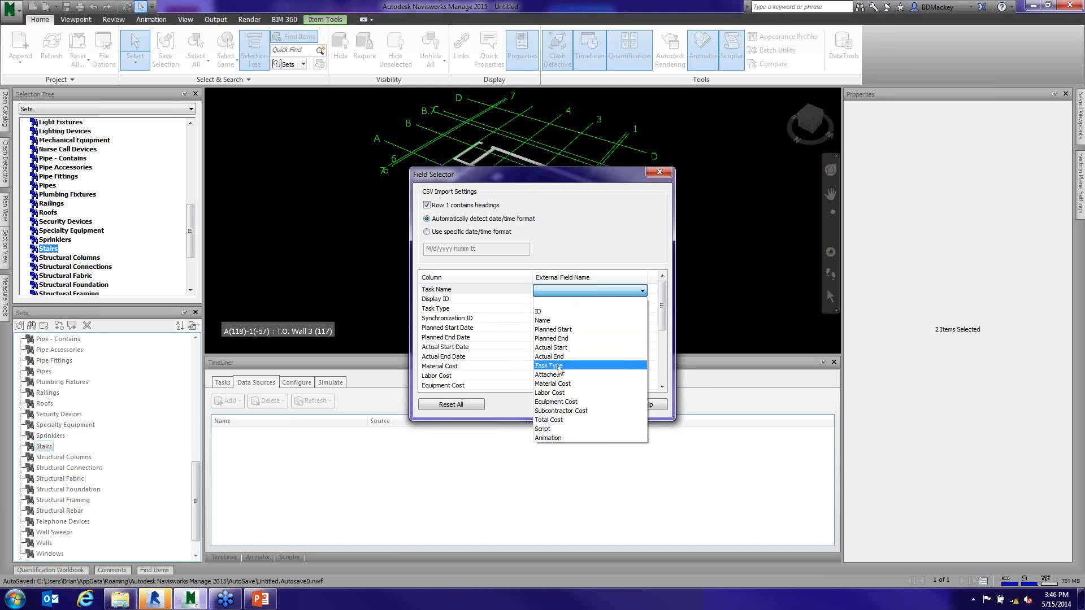
left_click(488, 309)
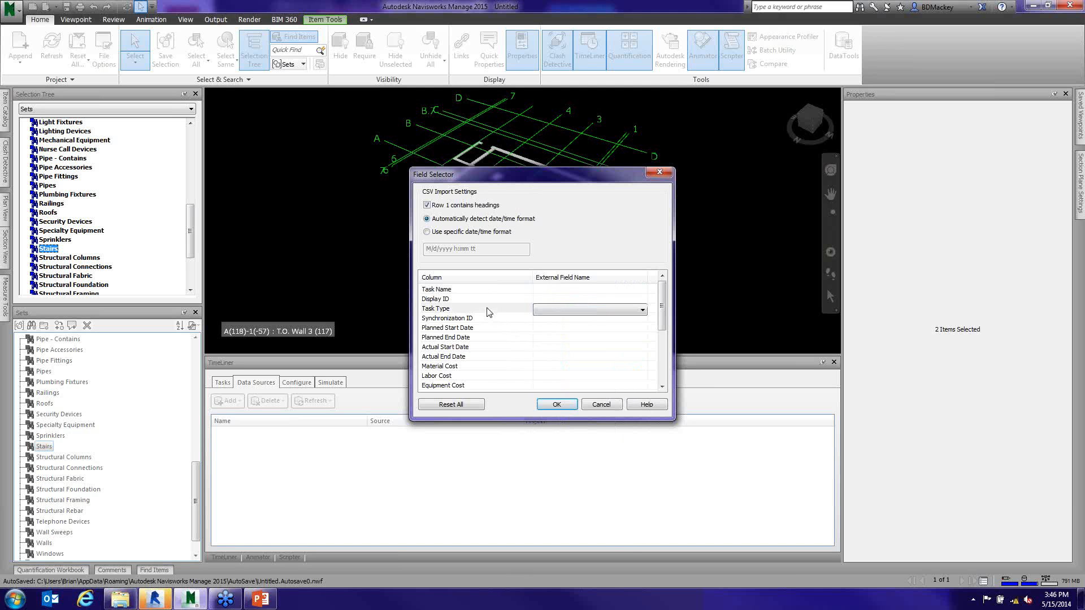
left_click(635, 308)
left_click(577, 388)
- Map both Display ID and Synchronization ID to the ID external field
left_click(594, 299)
left_click(642, 301)
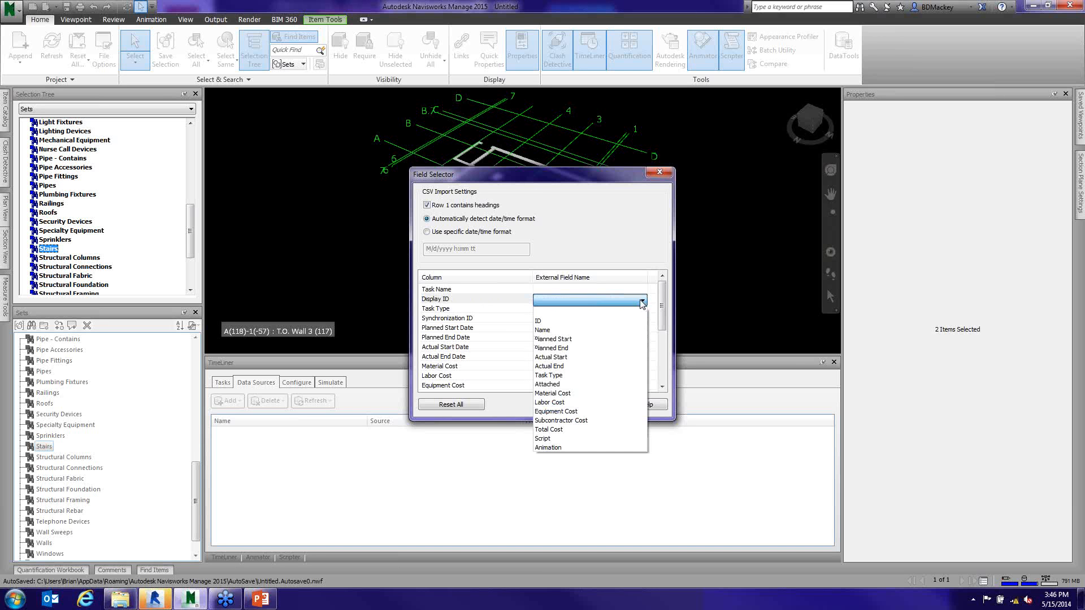
left_click(588, 323)
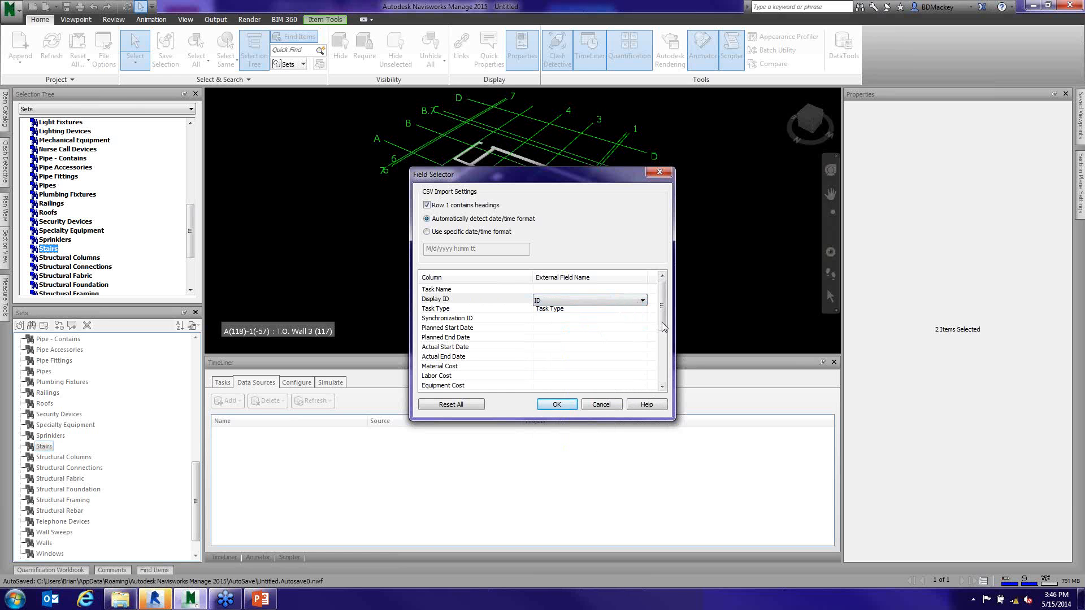
mouse_move(664, 327)
left_mouse_down()
mouse_move(665, 360)
mouse_move(663, 308)
left_mouse_up()
left_click(573, 319)
left_click(643, 320)
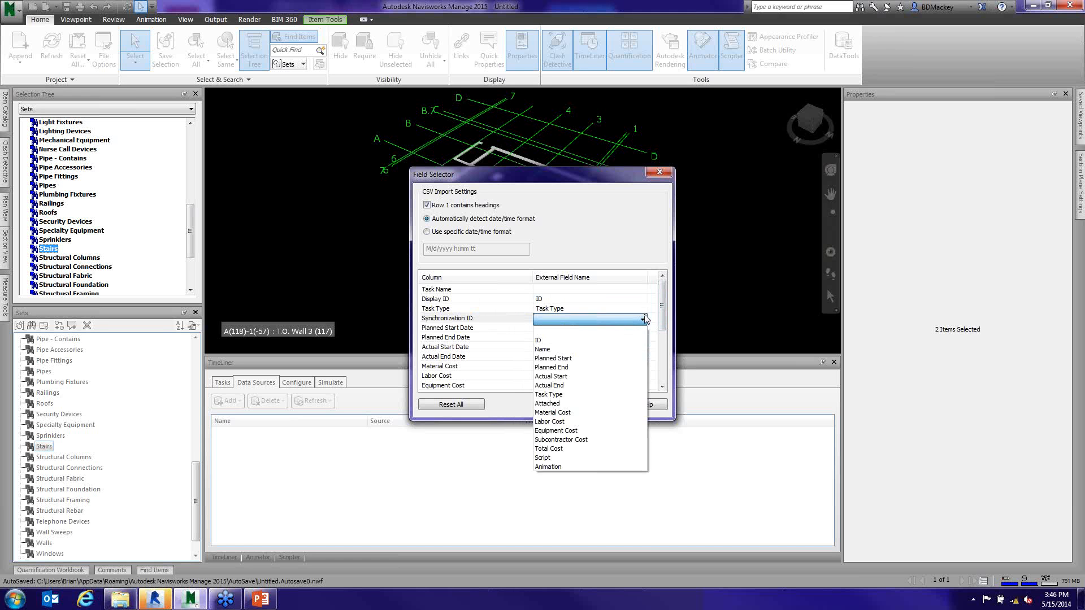
left_click(568, 340)
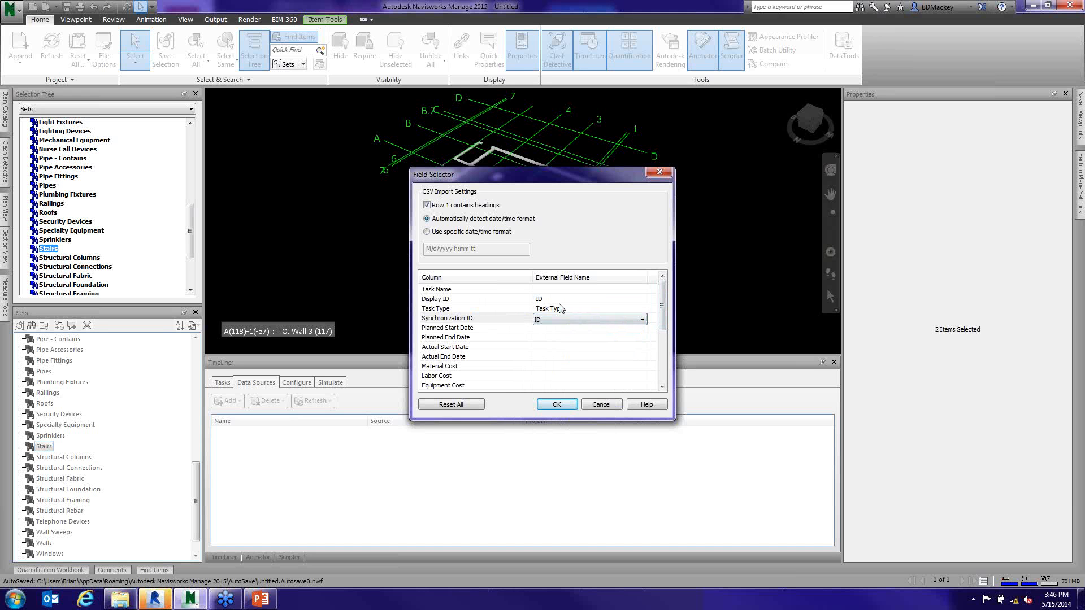
- Map Planned Start Date to the Planned Start field and Planned End Date to the Planned End field
left_click(540, 330)
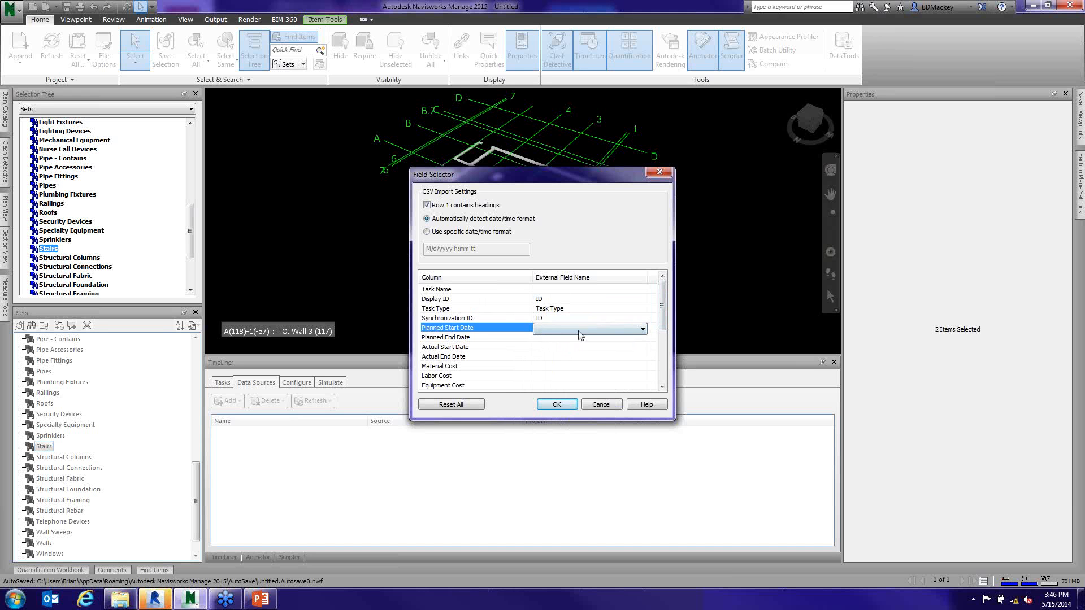
left_click(643, 329)
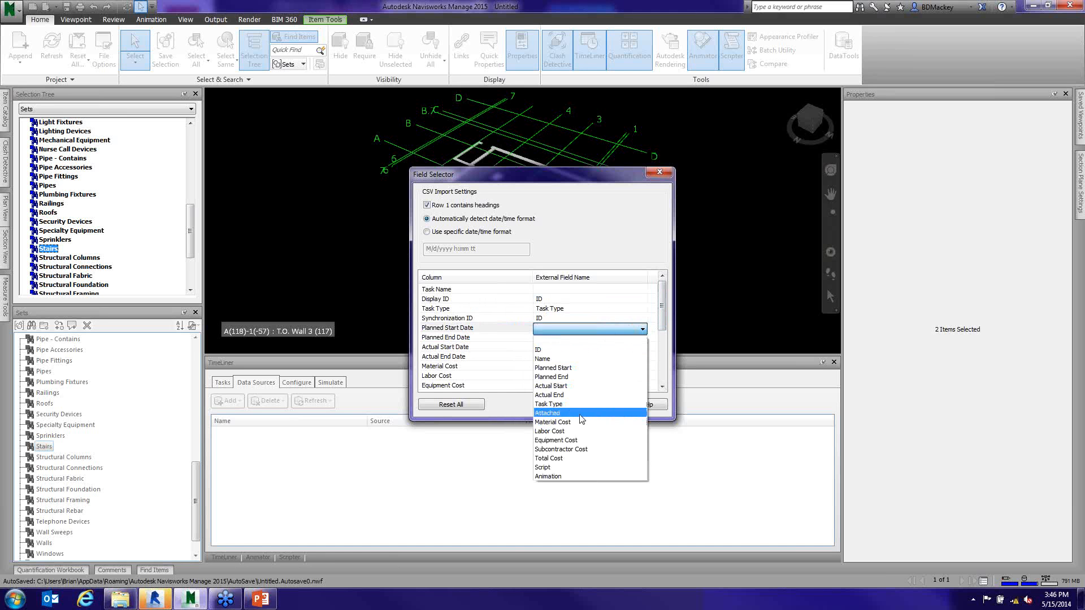
left_click(568, 368)
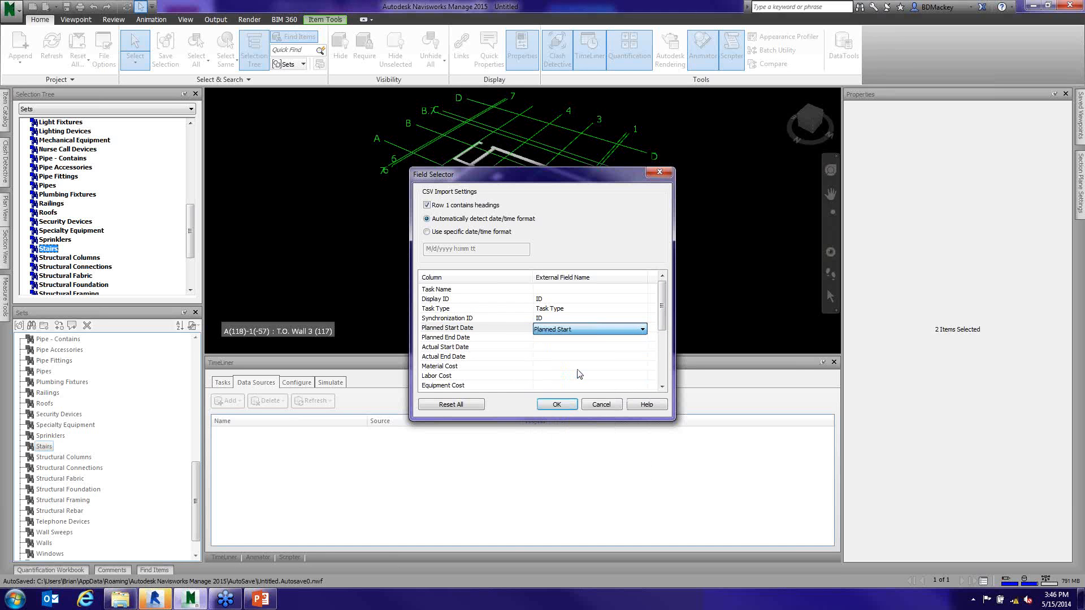
left_click(574, 339)
left_click(643, 339)
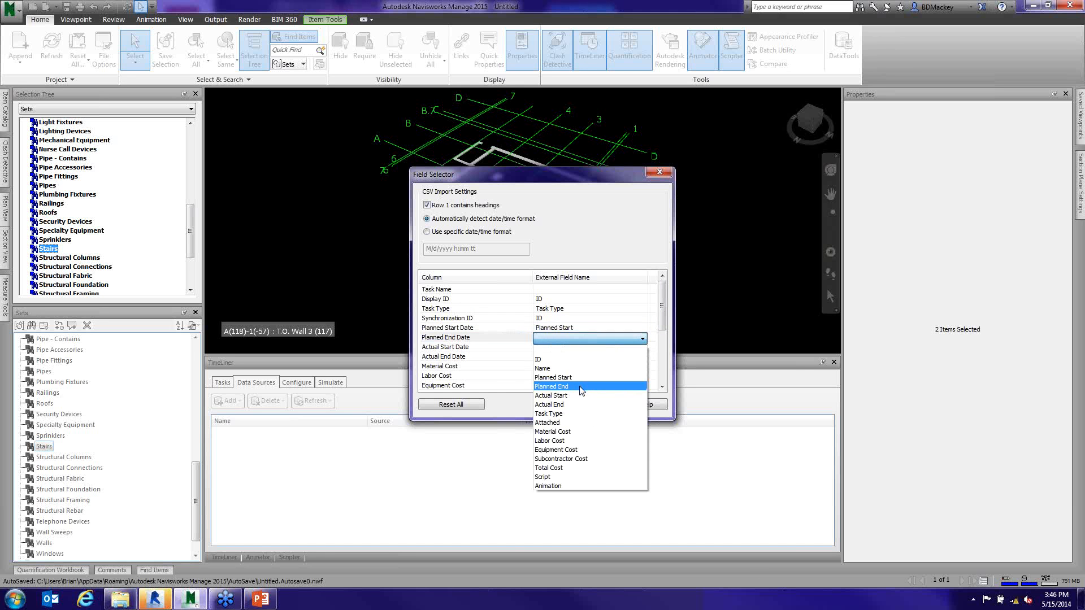
left_click(580, 387)
- Map Actual Start Date to the Actual Start field and Actual End Date to the Actual End field
left_click(568, 348)
left_click(584, 349)
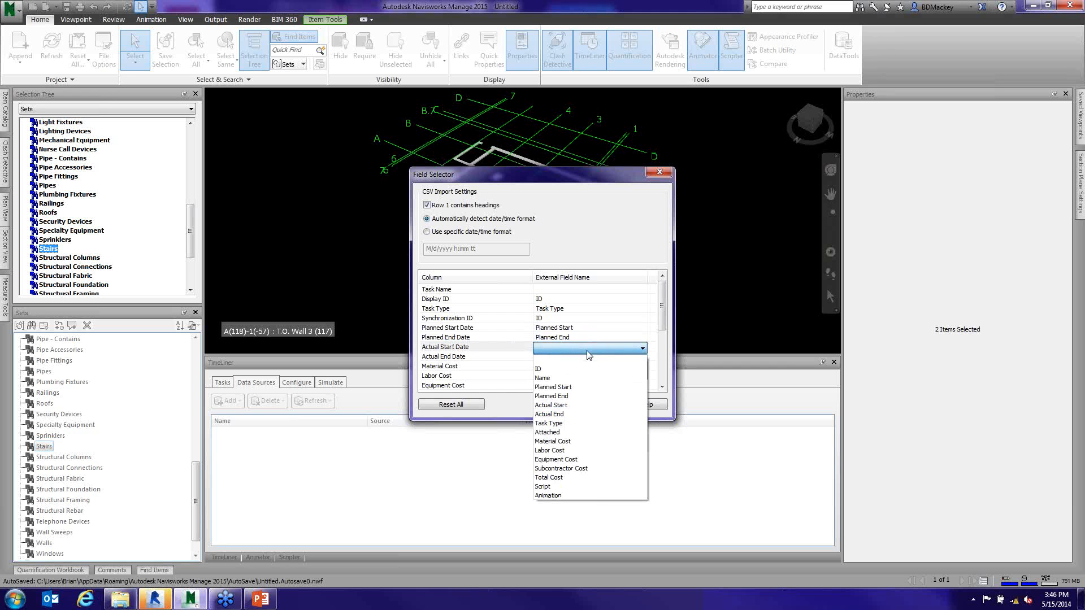
left_click(551, 405)
left_click(565, 357)
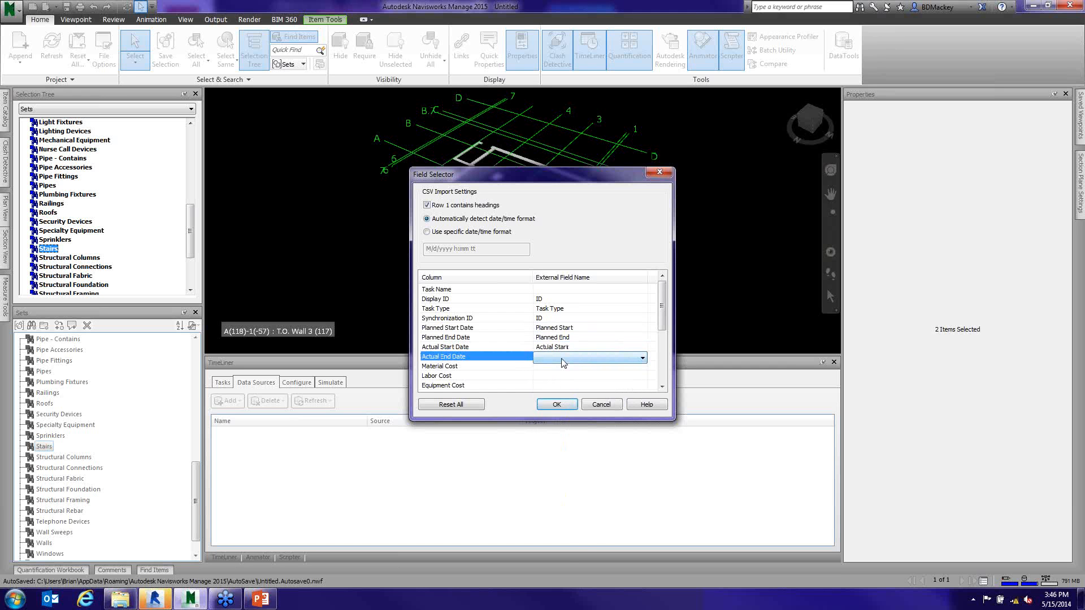
left_click(563, 359)
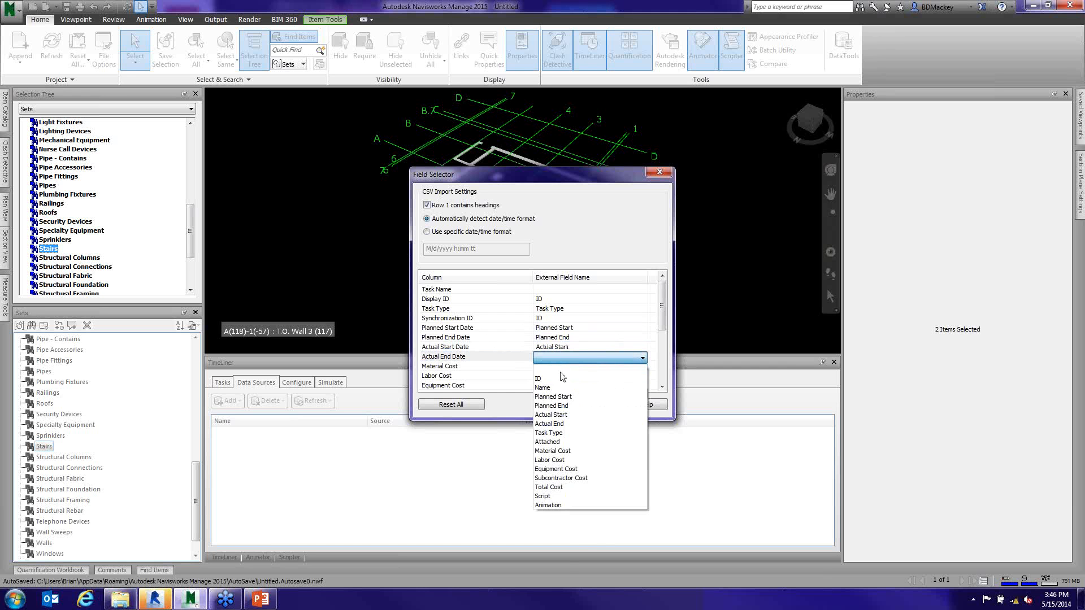
left_click(563, 425)
- Map Material Cost and Labor Cost to the external fields of the same names
left_click(544, 366)
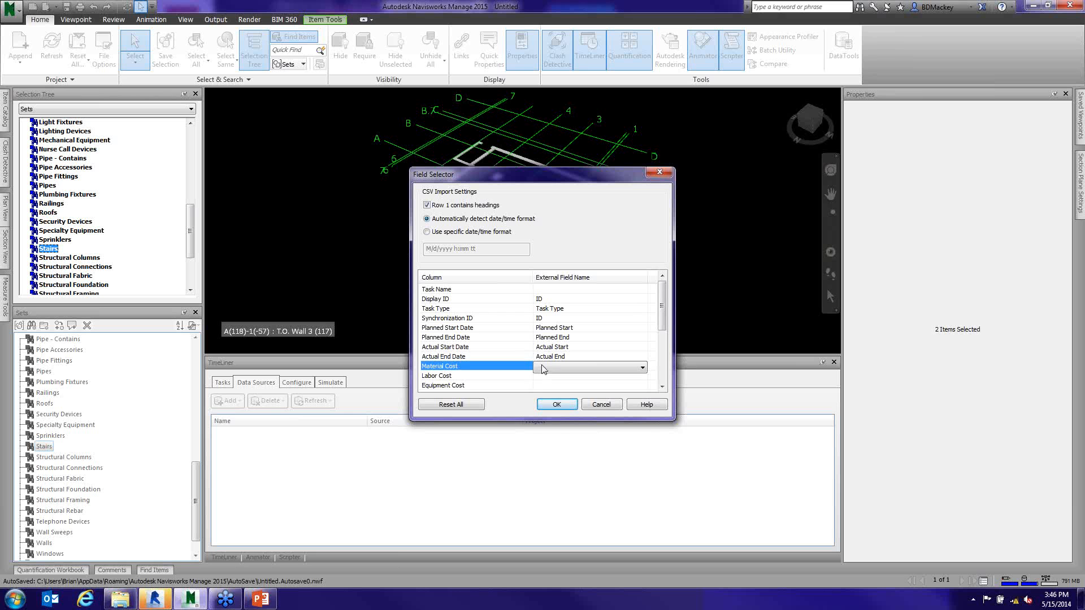
left_click(545, 367)
left_click(544, 368)
left_click(557, 460)
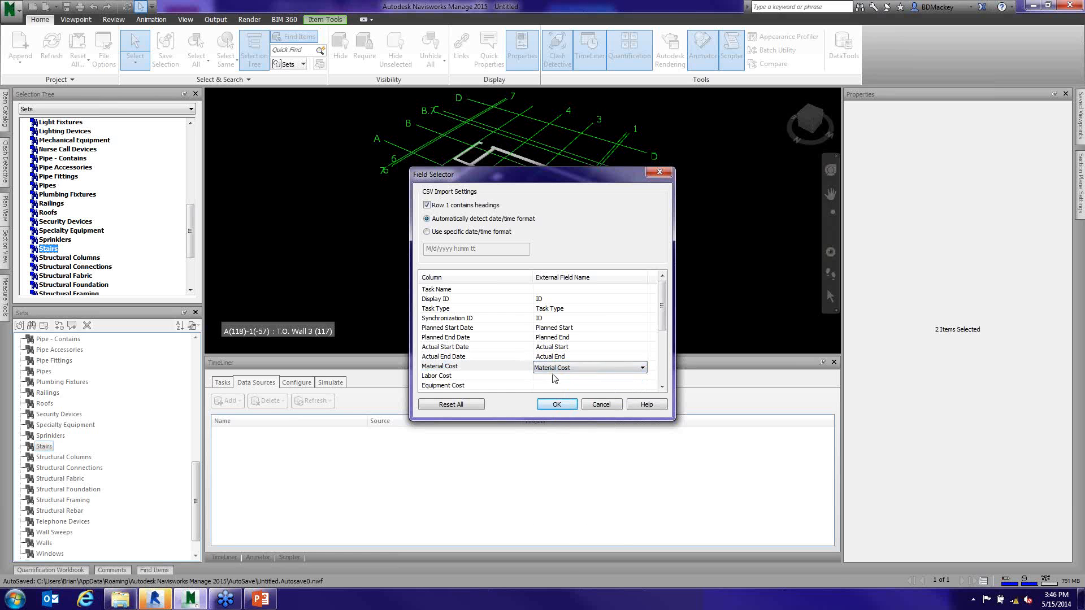
left_click(554, 378)
left_click(554, 377)
left_click(554, 377)
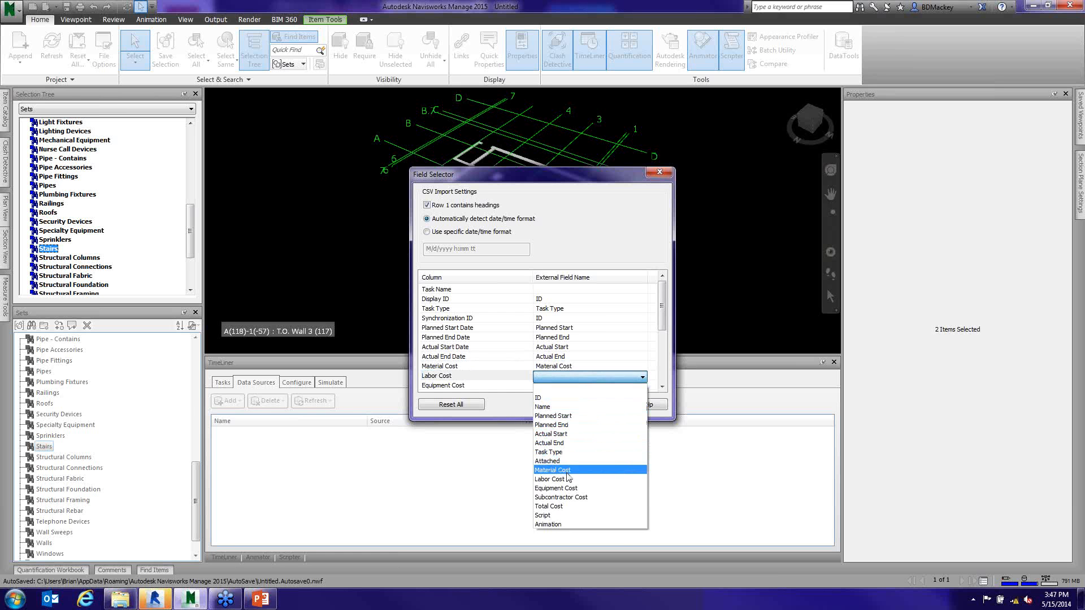
left_click(568, 471)
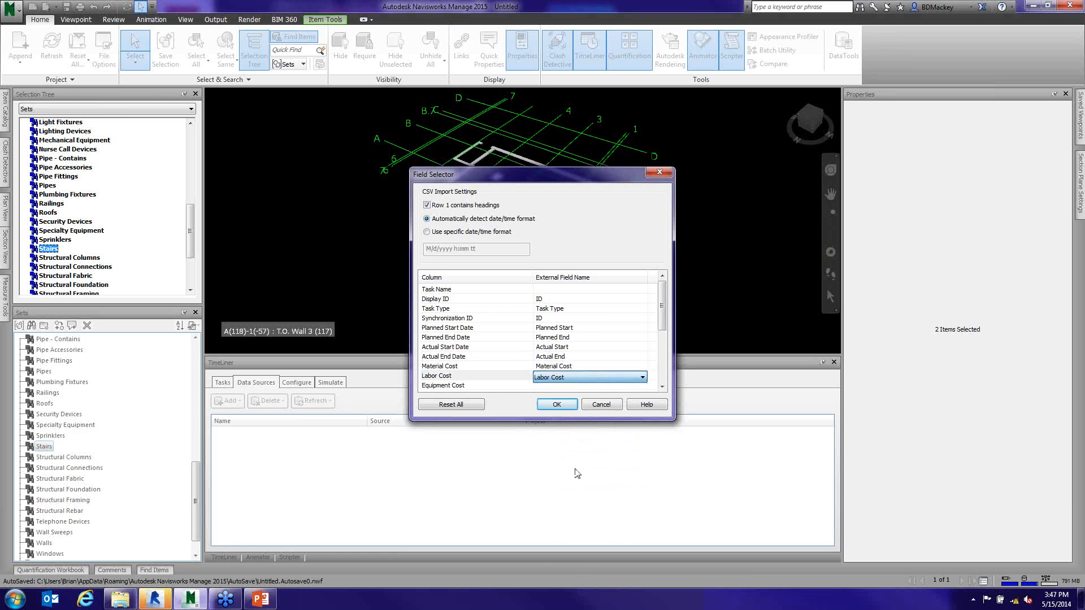
- Try to confirm the CSV field mapping without a Task Name assignment
left_click(662, 388)
left_click(662, 388)
left_click(662, 388)
left_click(662, 387)
left_click(663, 388)
left_click_drag(662, 346, 663, 314)
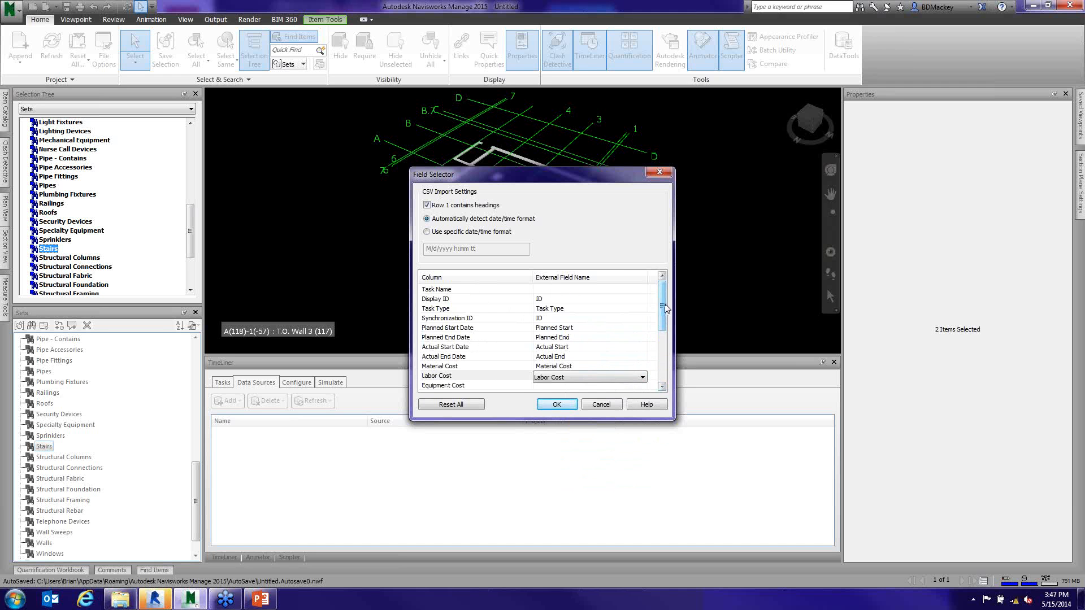
left_click(557, 404)
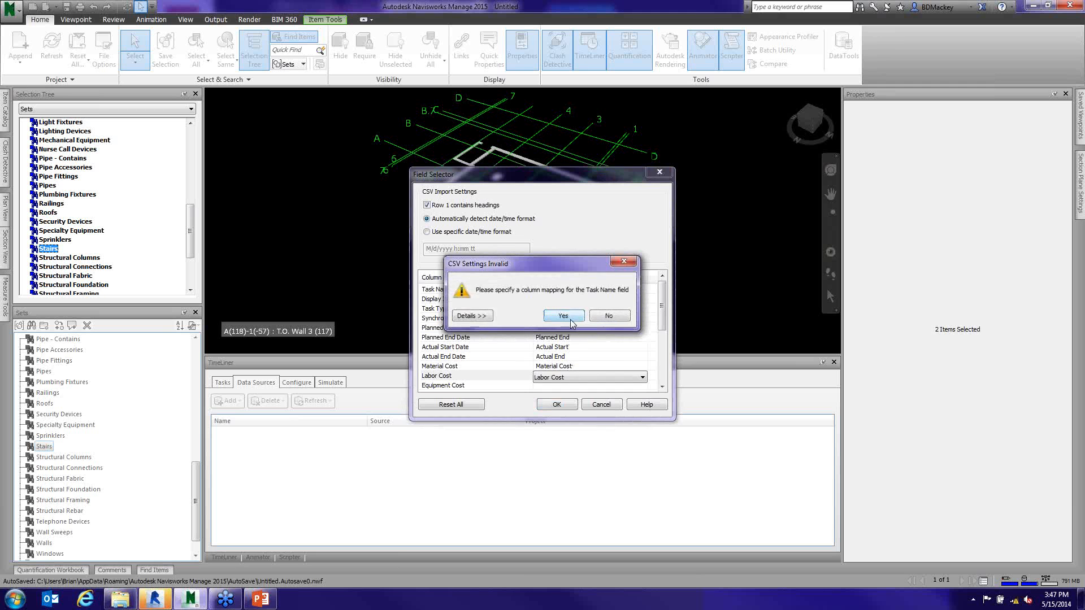
left_click(564, 316)
- Map the Task Name column to the Task Type external field
left_click(602, 290)
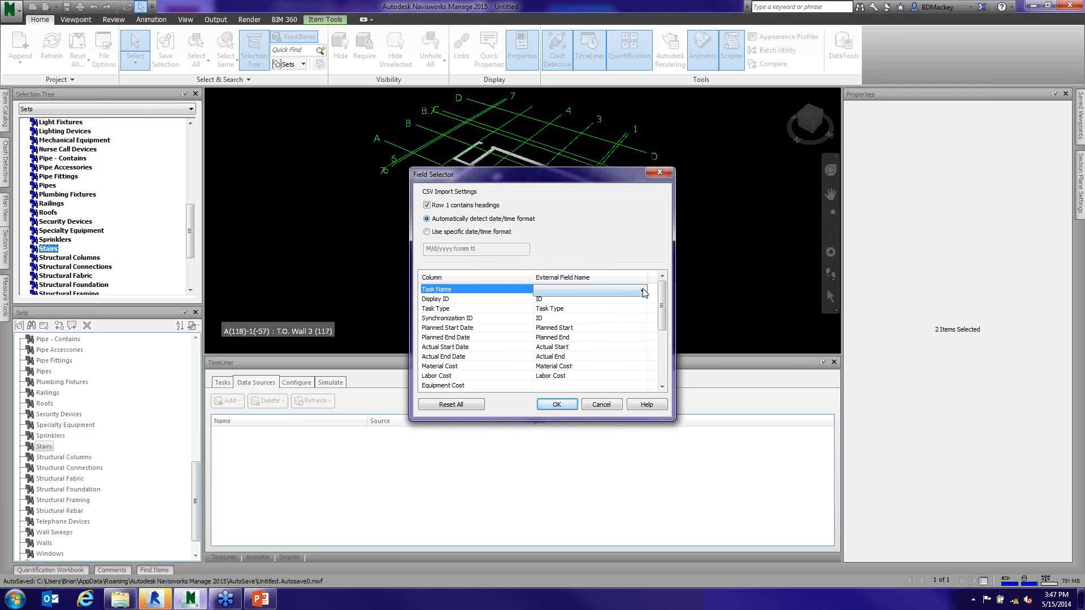
left_click(643, 291)
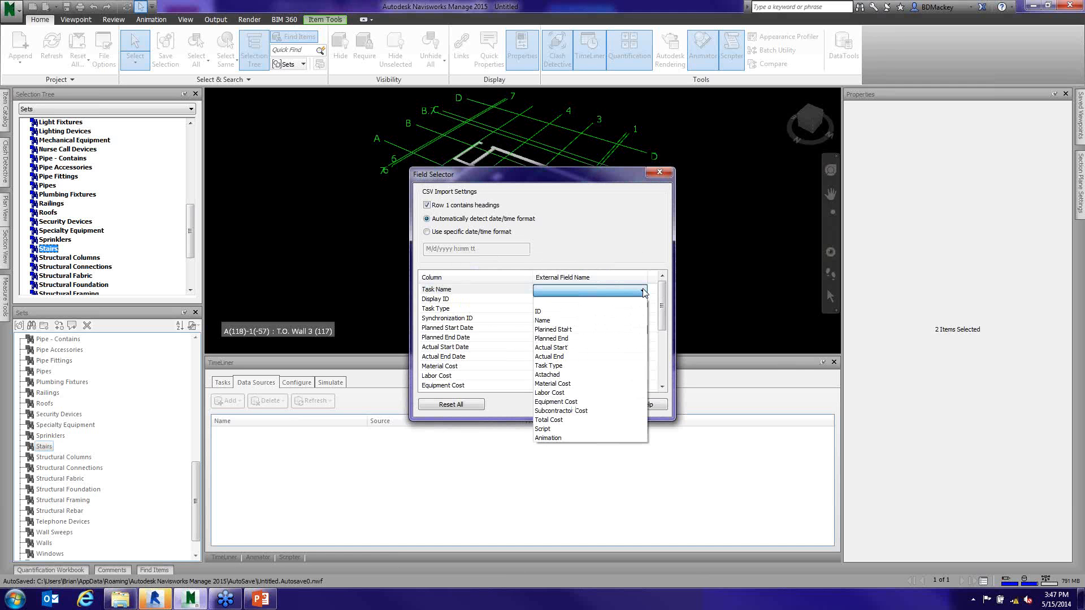
left_click(564, 366)
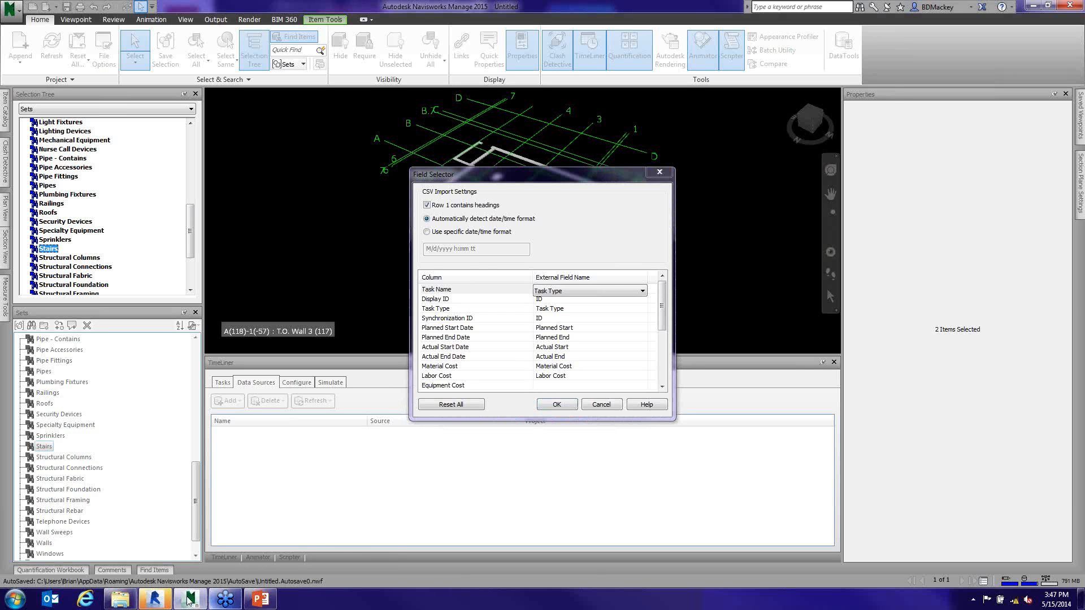
- Check the column headings in RevitCategories_Timeline.xlsx, then map Task Name to the Name external field and accept the CSV import settings
left_click(122, 599)
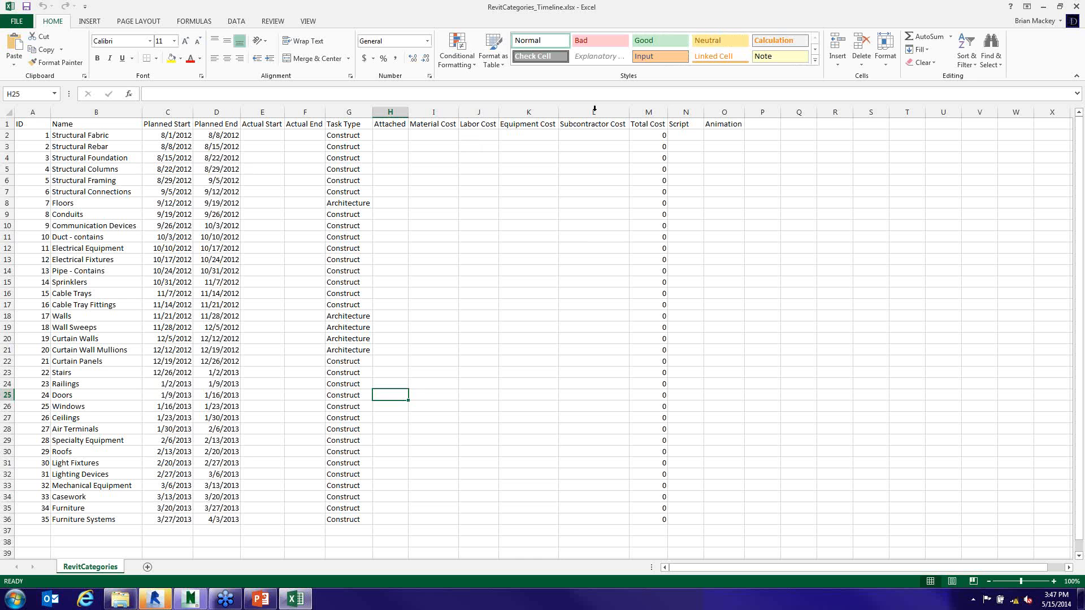
left_click(1046, 8)
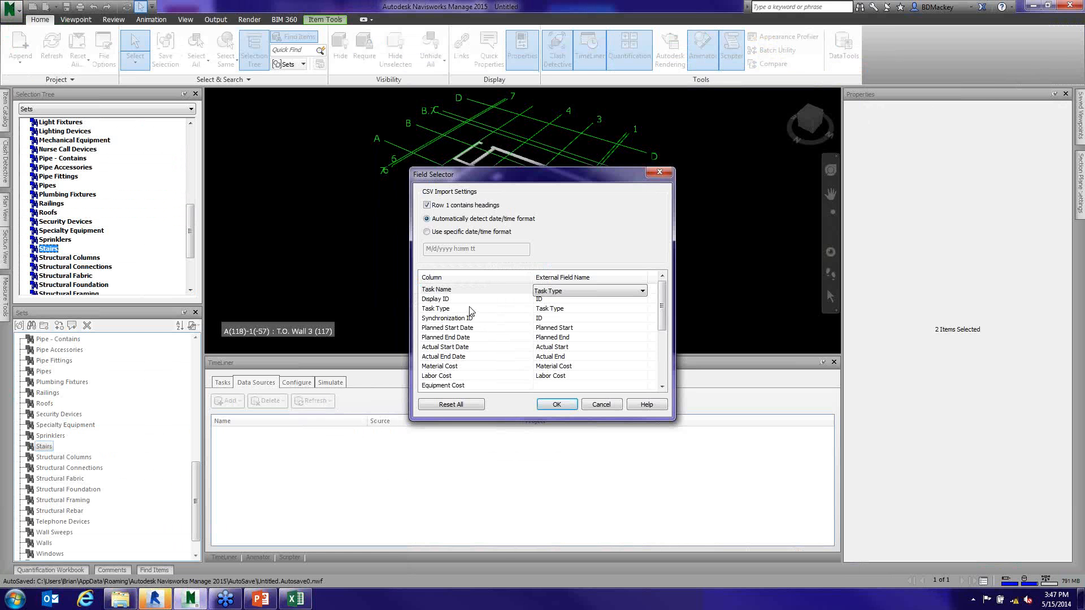
left_click(643, 290)
left_click(566, 322)
left_click(556, 404)
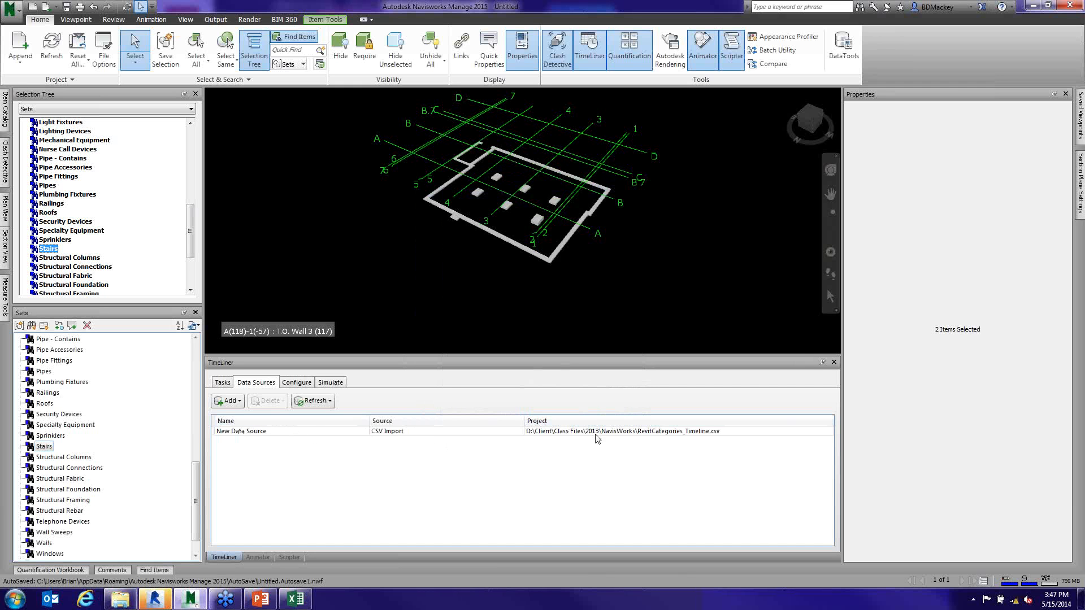
- Refresh all TimeLiner data sources with the Rebuild Task Hierarchy option to import the tasks from the CSV file
left_click(224, 384)
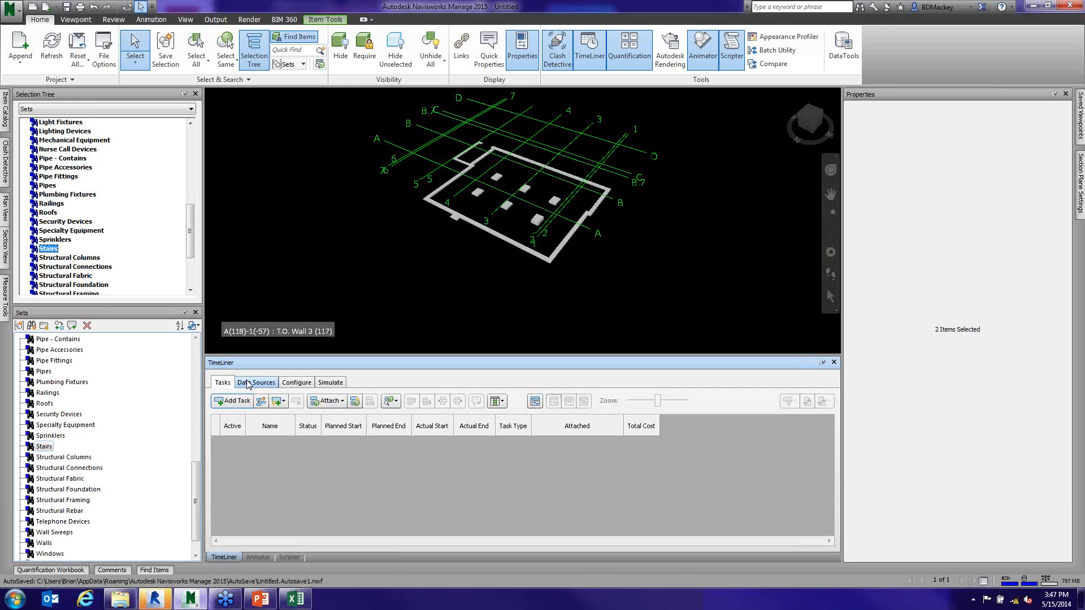
left_click(246, 384)
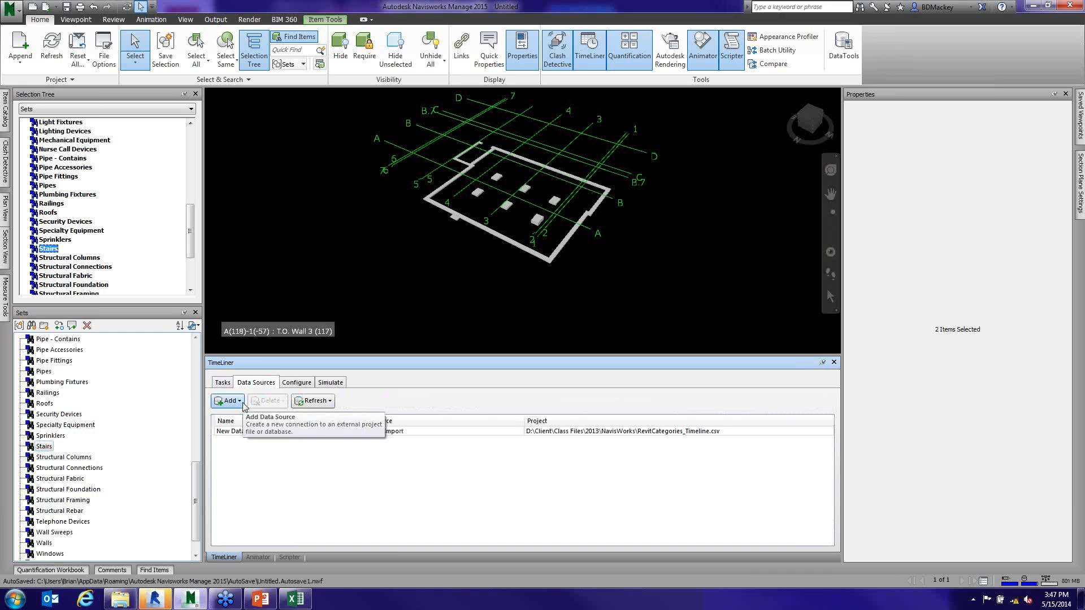
left_click(242, 401)
left_click(305, 402)
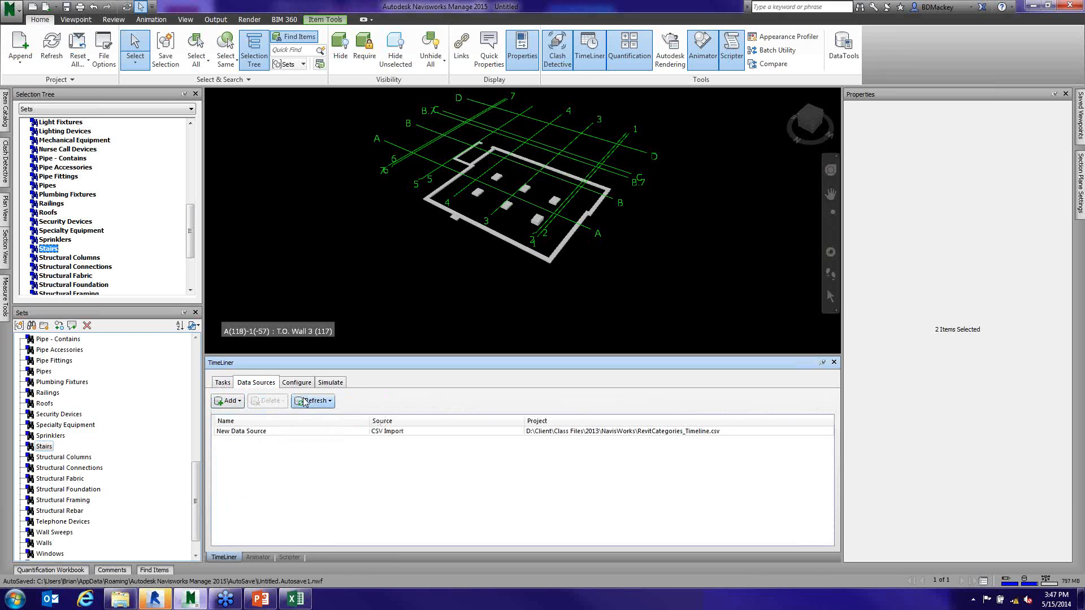
left_click(308, 401)
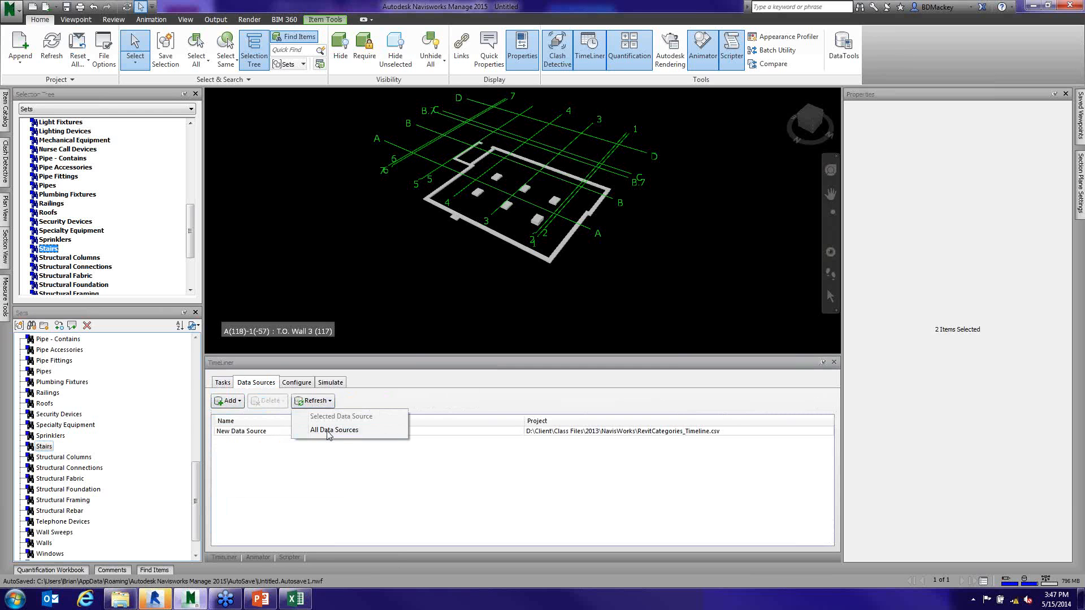
left_click(328, 431)
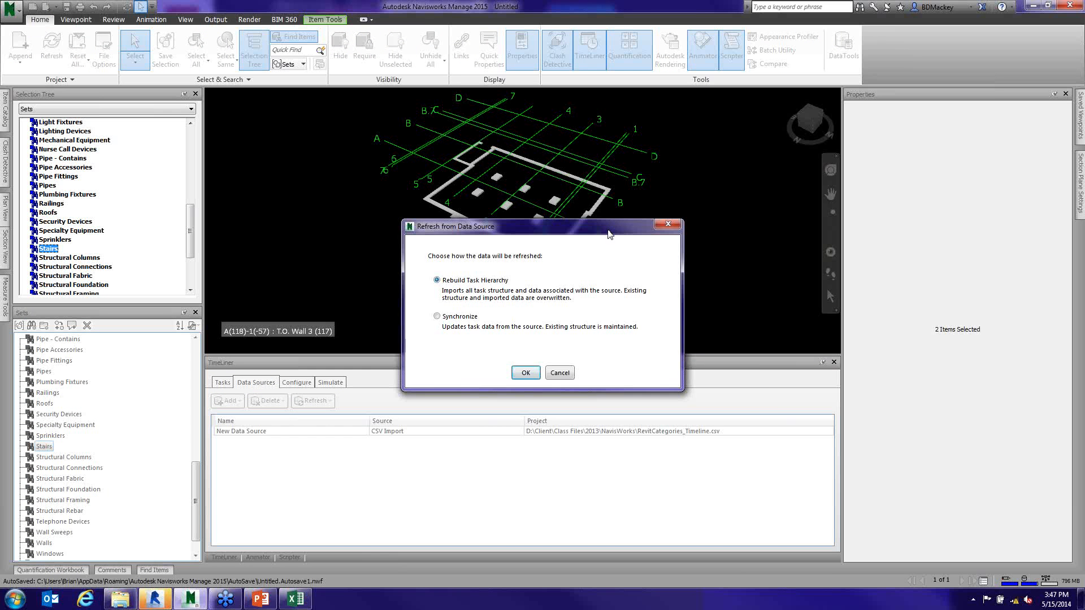
left_click_drag(609, 234, 700, 252)
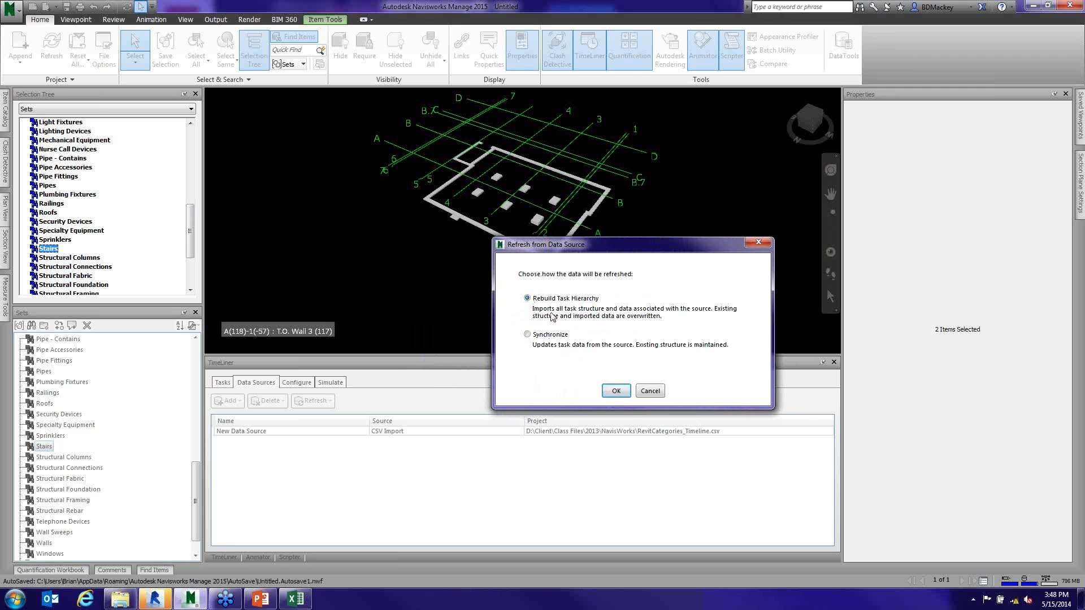
left_click(613, 392)
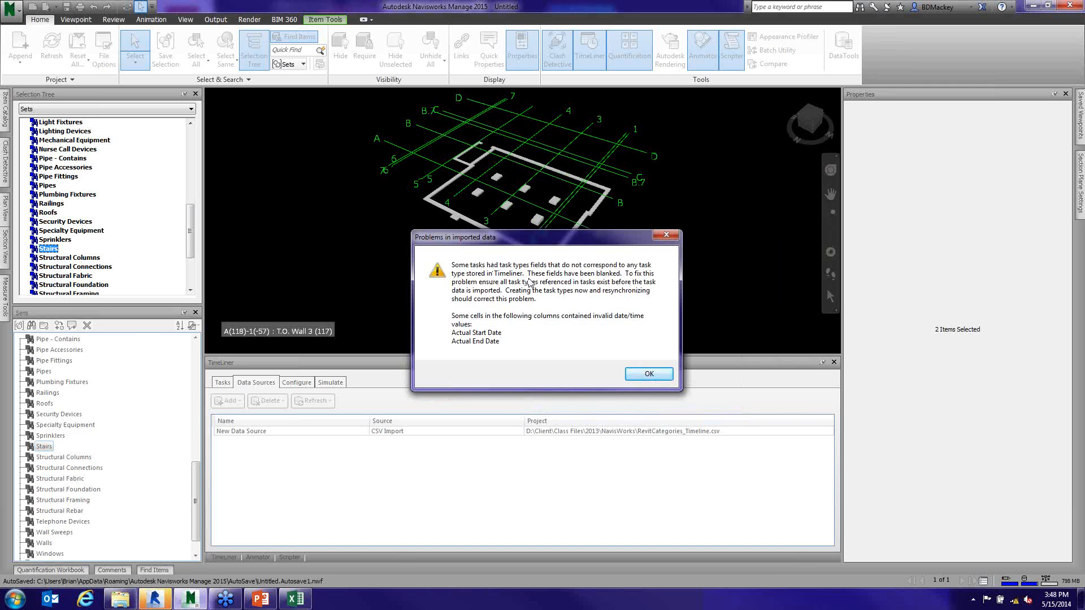
left_click(650, 374)
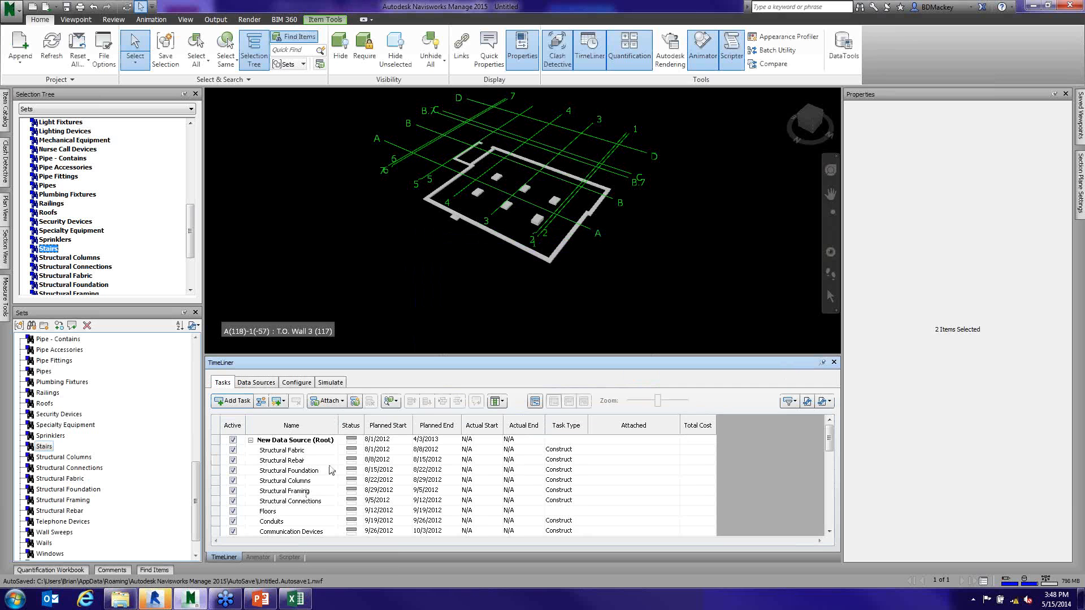
- Widen the Name column of the task list, and collapse and re-expand the New Data Source root task
left_click_drag(340, 430, 354, 430)
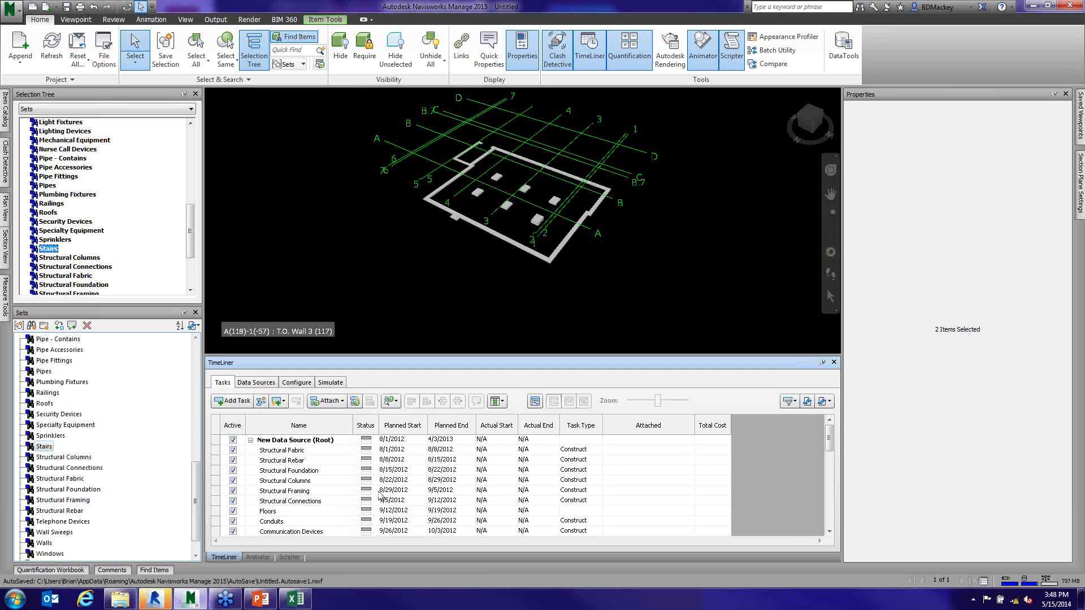
left_click(251, 441)
left_click(251, 441)
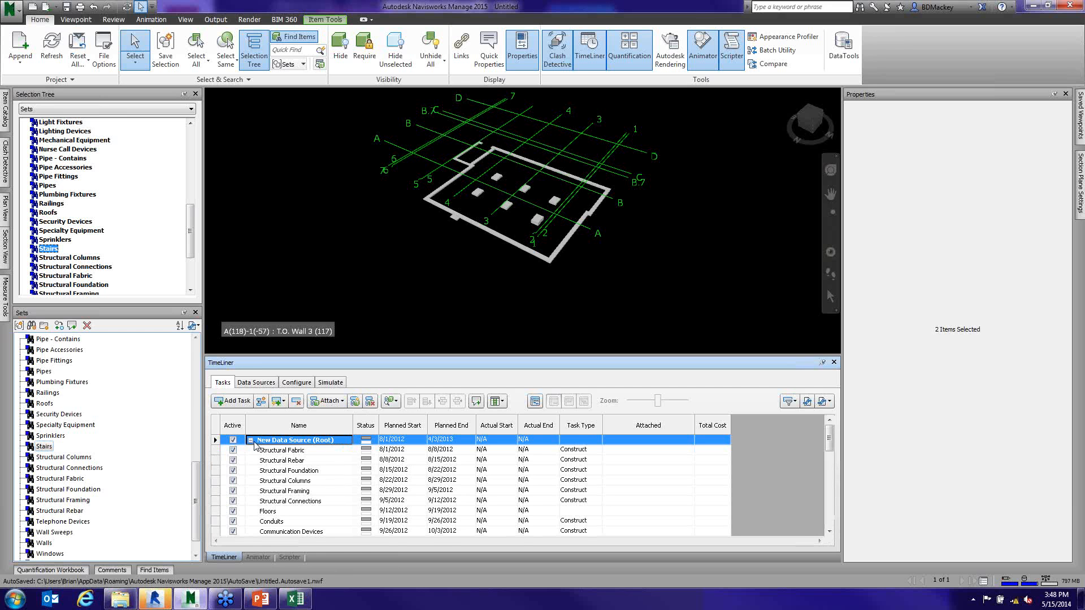
left_click(250, 441)
left_click(251, 440)
left_click(251, 440)
left_click(251, 440)
left_click(397, 405)
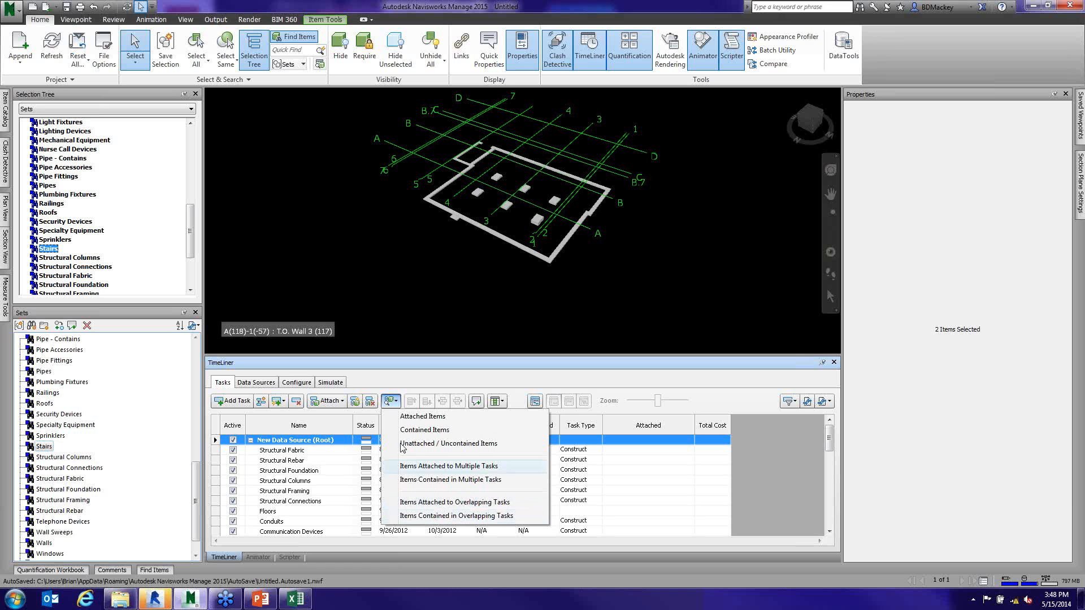
left_click(343, 402)
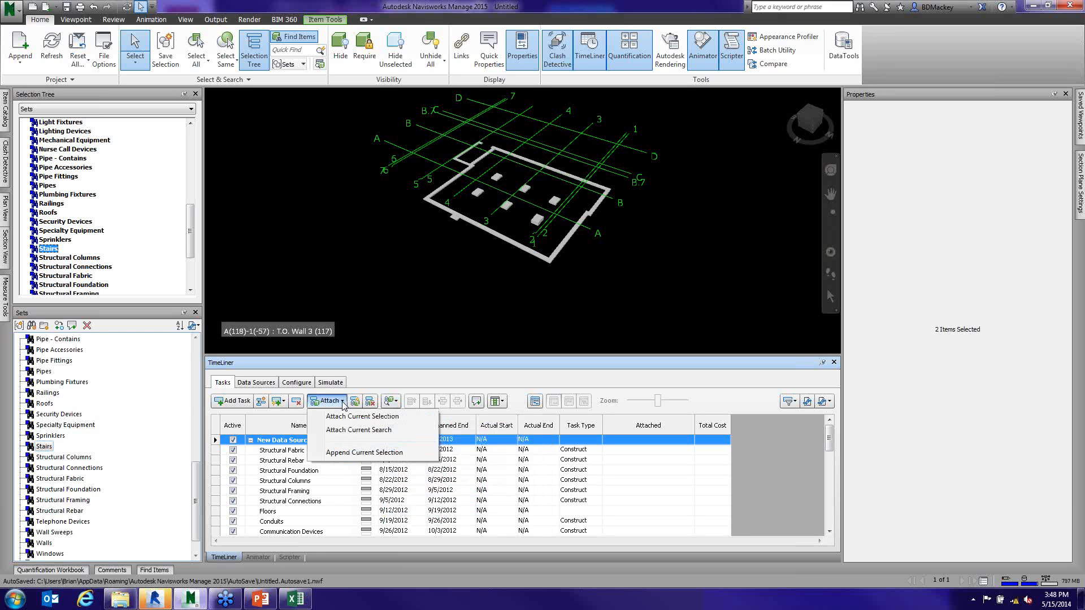
left_click(284, 403)
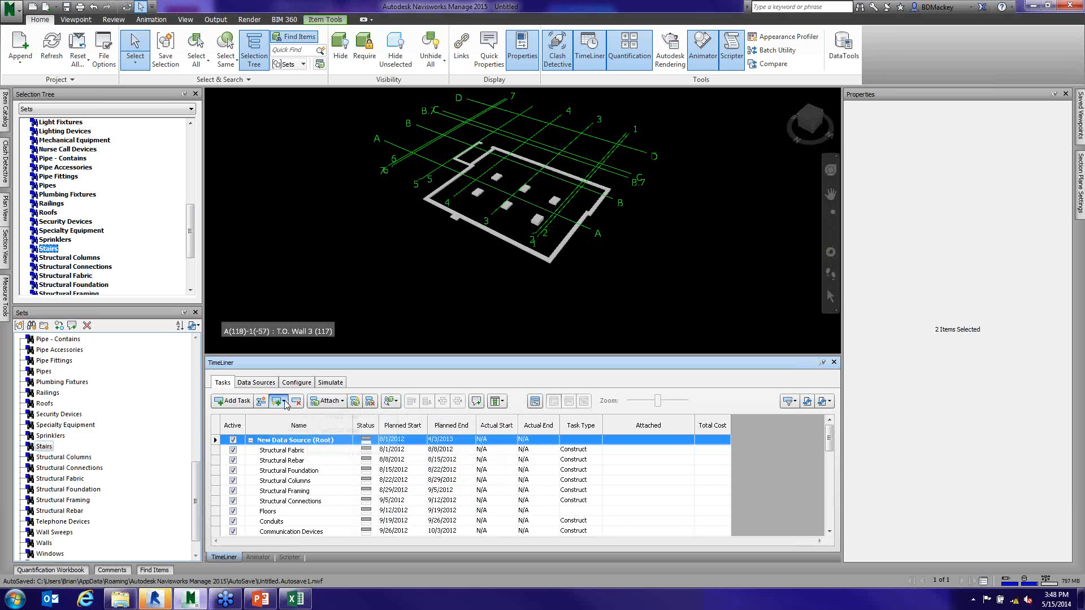
left_click(284, 402)
left_click(281, 403)
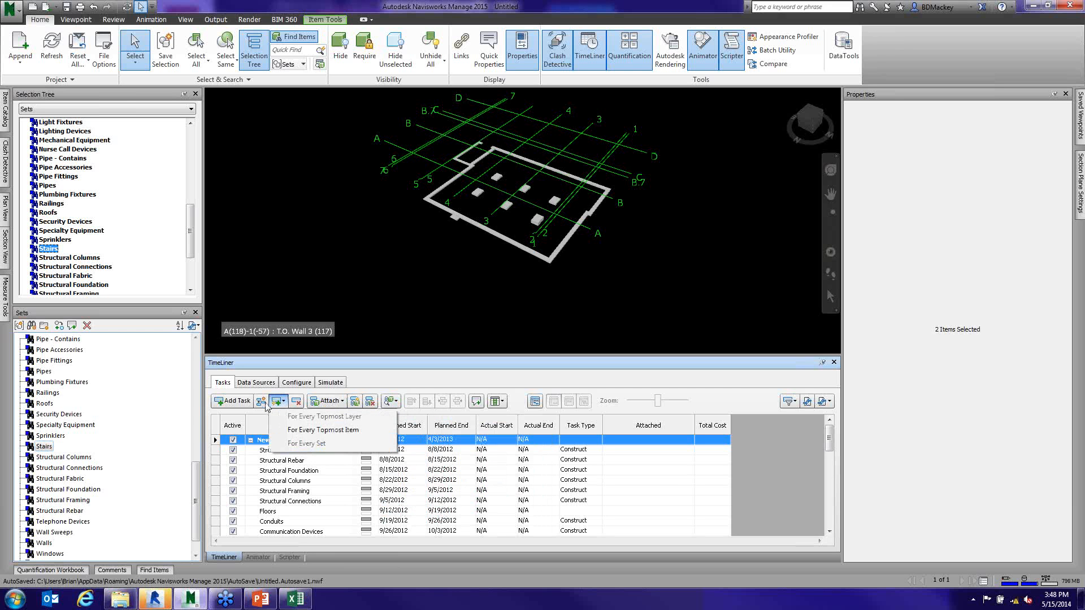
left_click(368, 374)
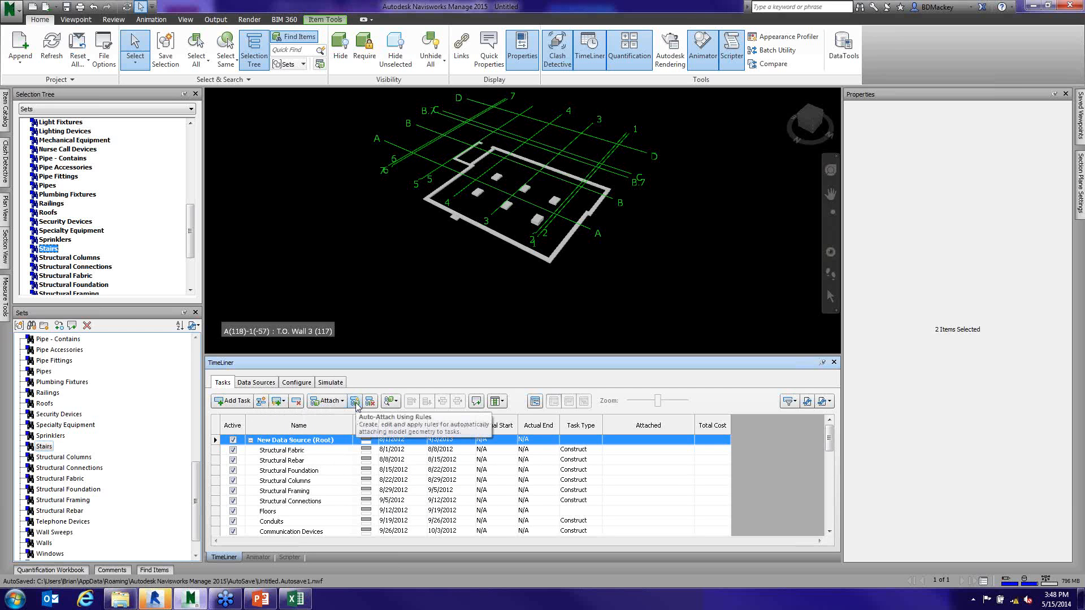
- Auto-attach model geometry to the tasks by applying the rule that maps Column Name to Selection Sets with the same name
left_click(356, 402)
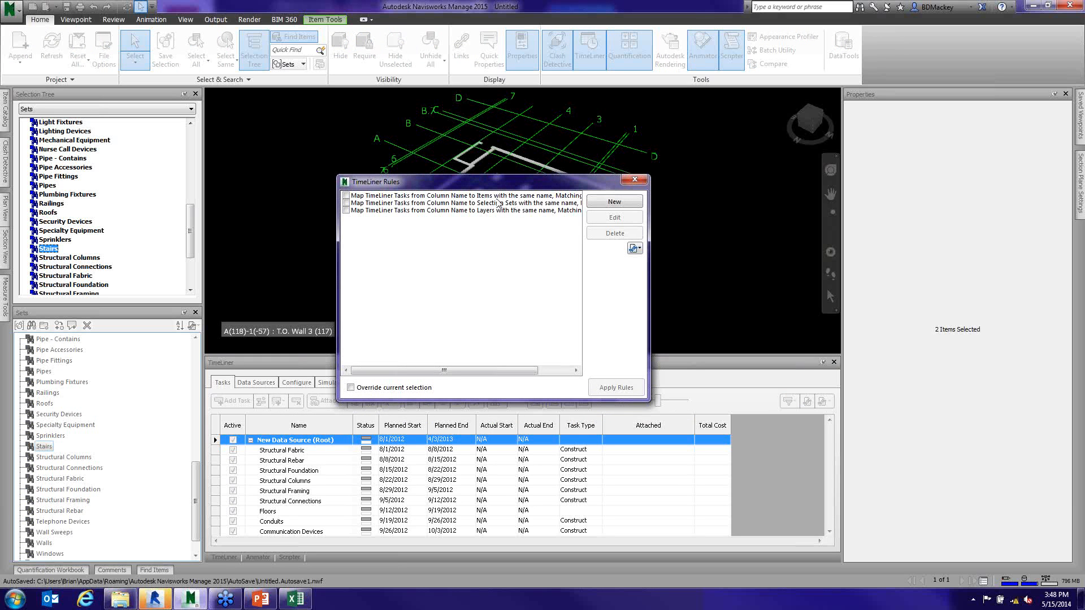
left_click(519, 204)
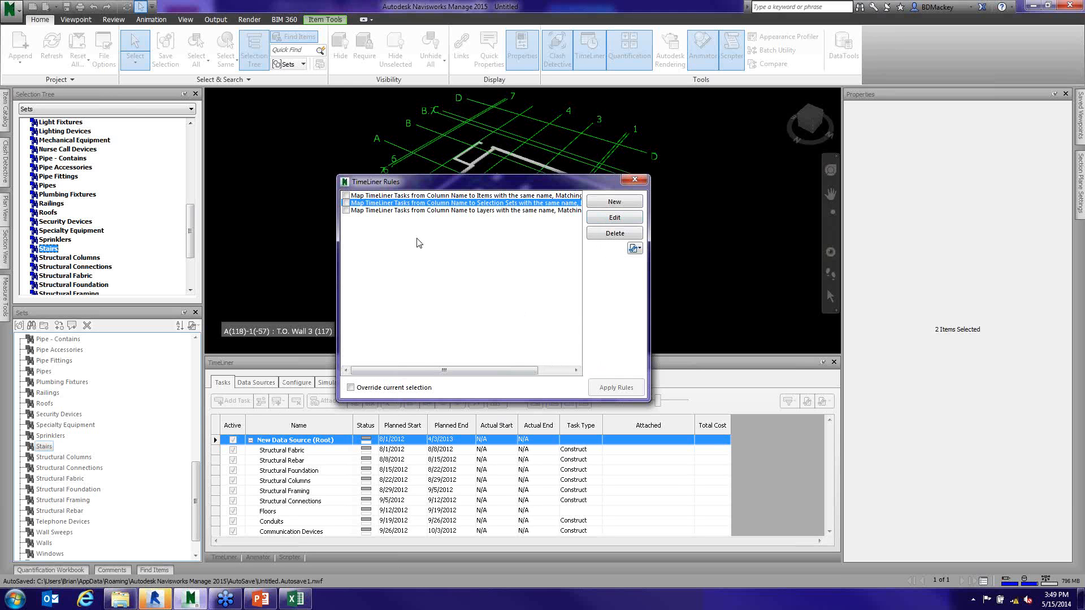
left_click(346, 203)
left_click(607, 386)
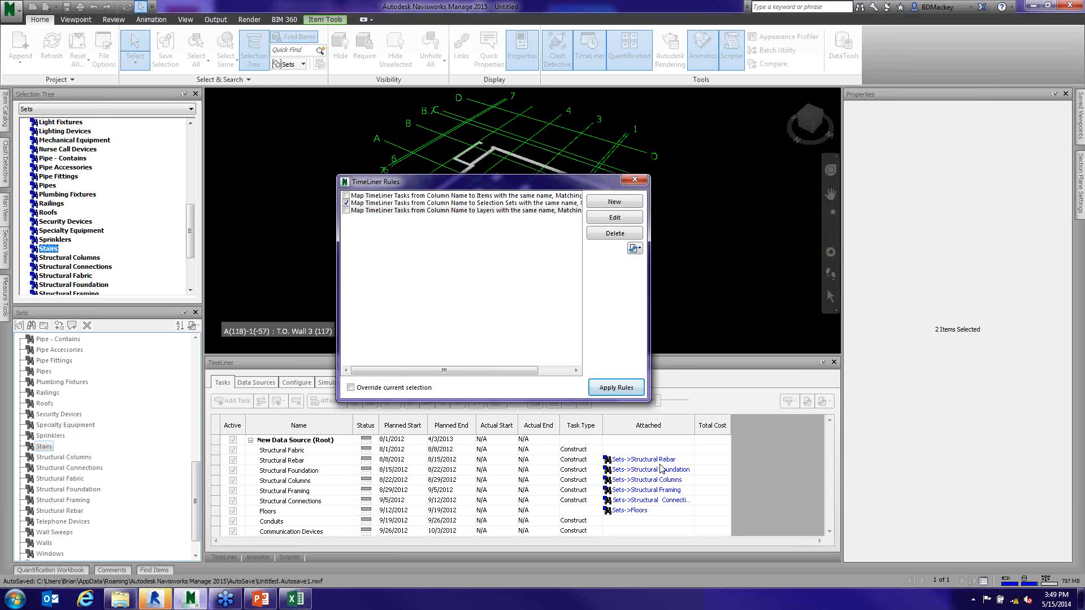
left_click(634, 180)
- Review the Attached column through the whole task list to check which selection sets are linked to the tasks
scroll(271, 472, "down", 2)
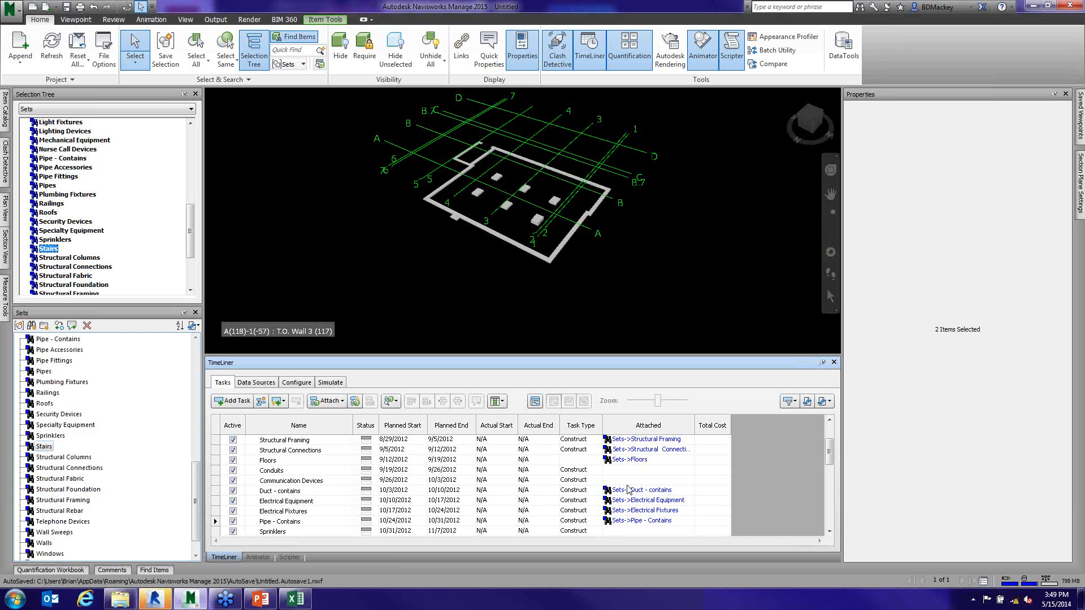
left_click(829, 531)
left_click(829, 531)
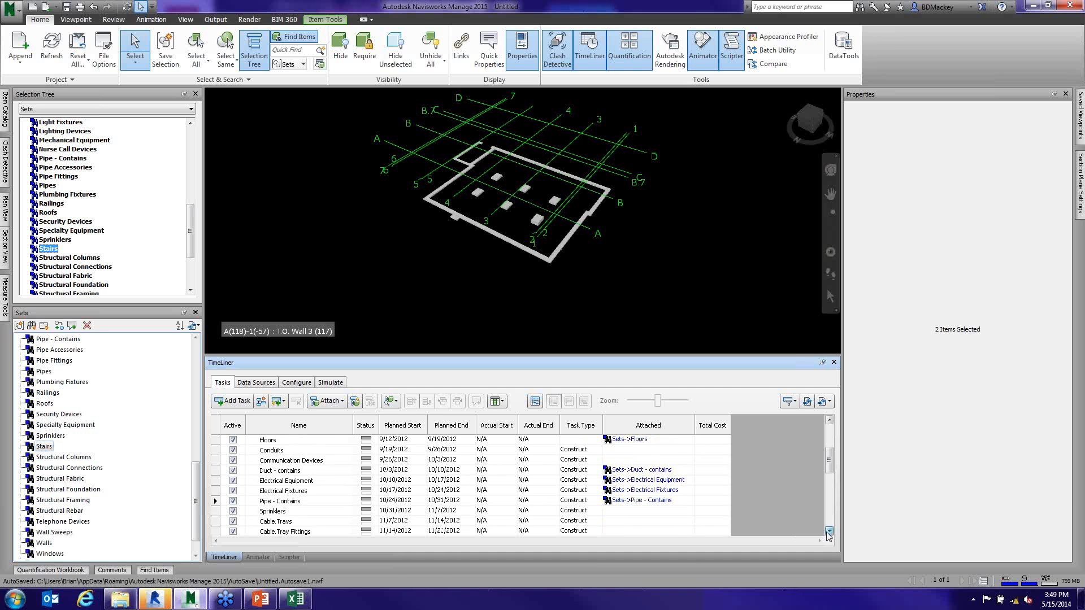
left_click(829, 531)
left_click(829, 531)
left_click(830, 532)
left_click(829, 531)
left_click(829, 531)
left_click(829, 531)
left_click(830, 531)
left_click(829, 531)
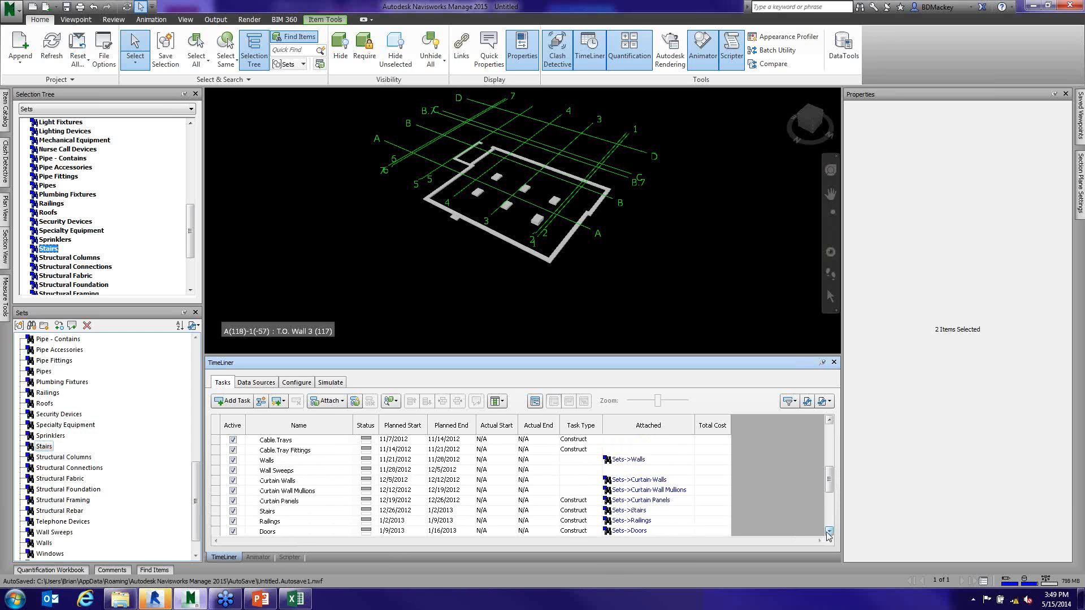
left_click(828, 532)
left_click(829, 532)
left_click_drag(829, 497, 829, 413)
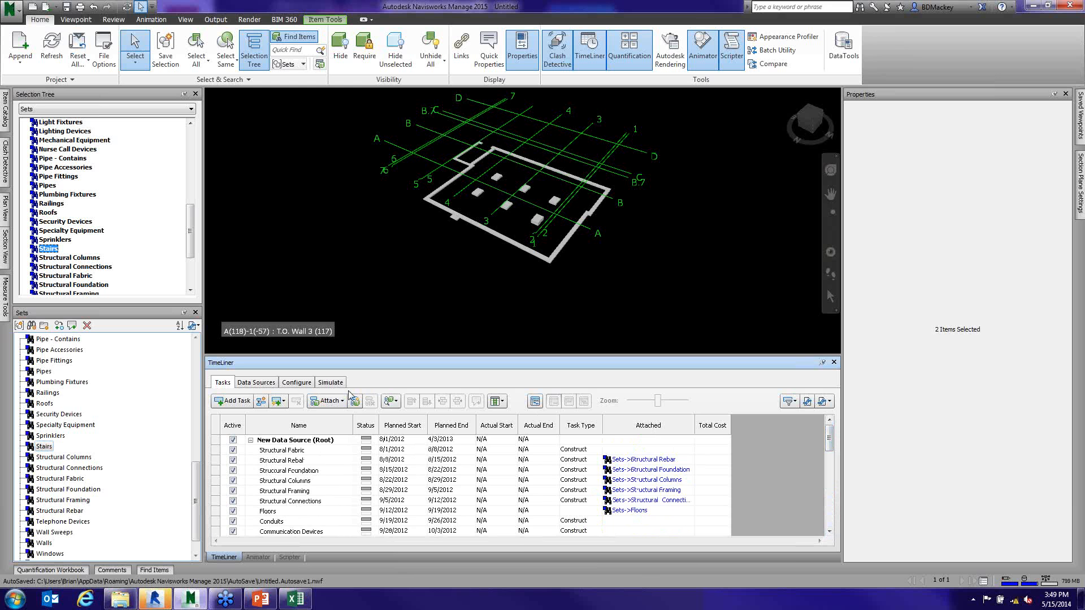
- Play the TimeLiner construction simulation and return to the task list
left_click(331, 383)
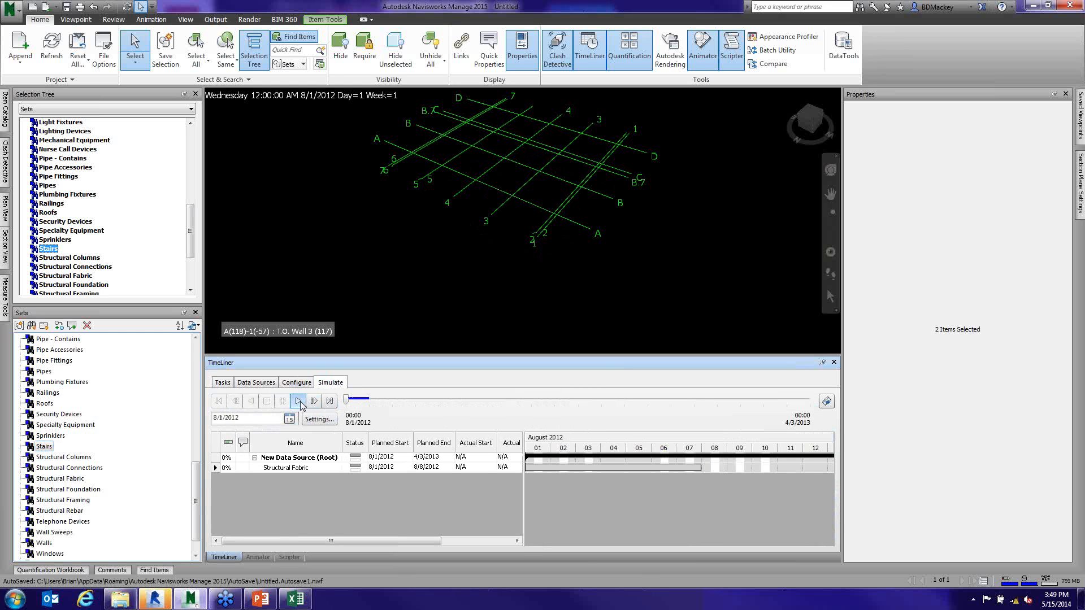
left_click(299, 401)
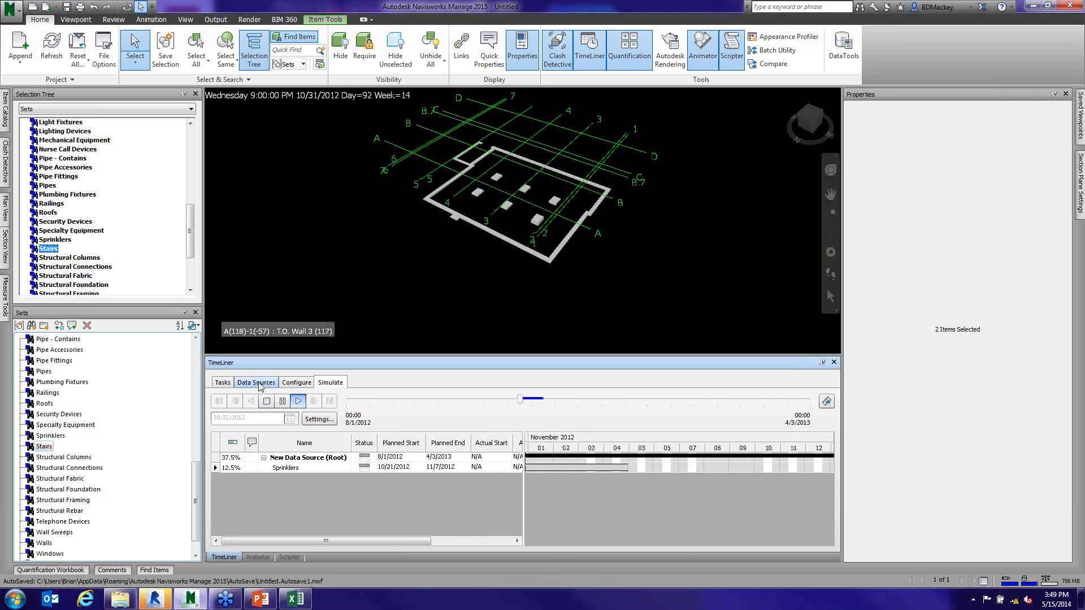
left_click(222, 382)
- Clear the selection, unhide all model items, and play the TimeLiner simulation through to the end of the schedule
left_click(321, 237)
left_click(442, 63)
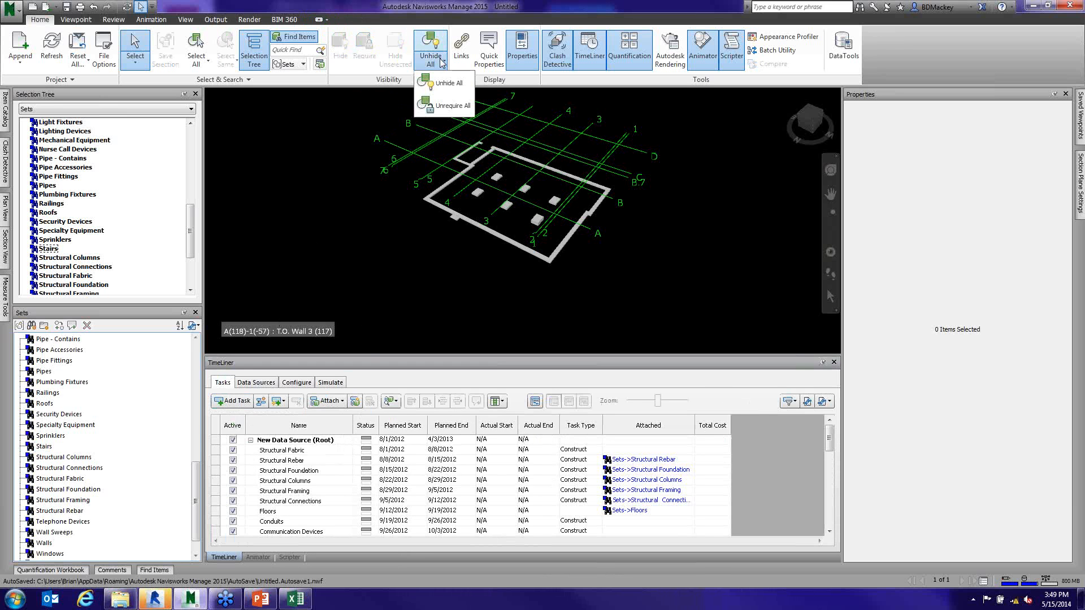
left_click(449, 83)
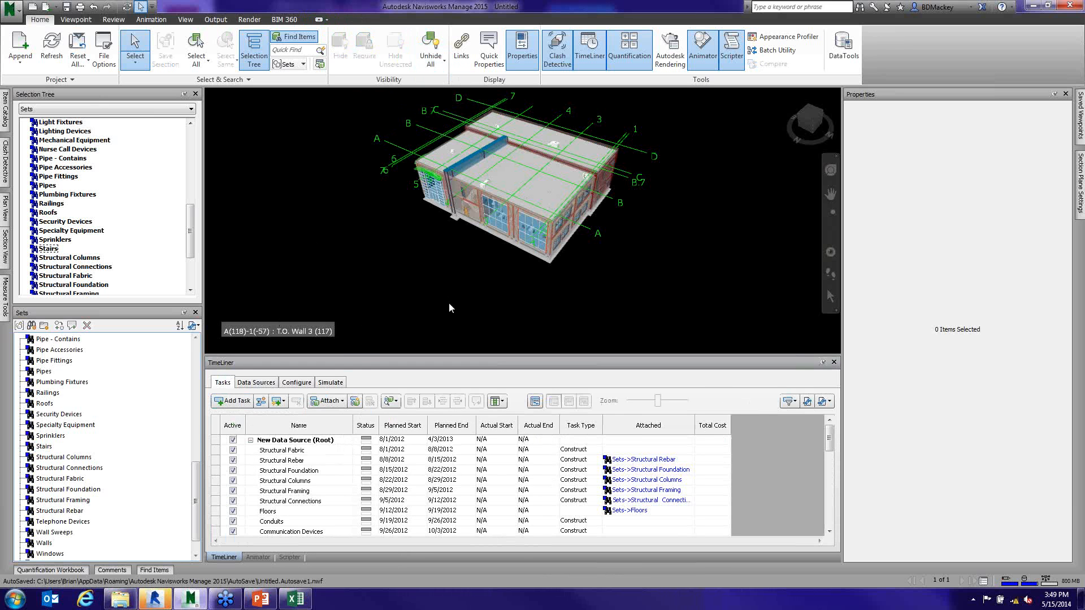
left_click(330, 383)
left_click(298, 401)
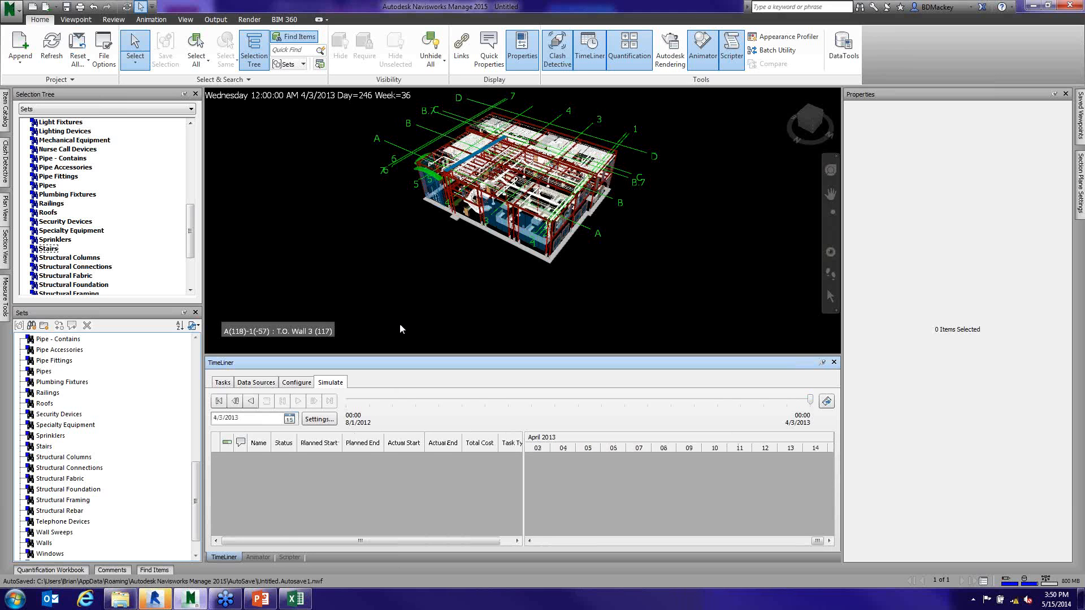
- Return to the TimeLiner task list and display the Gantt chart beside it
left_click(223, 383)
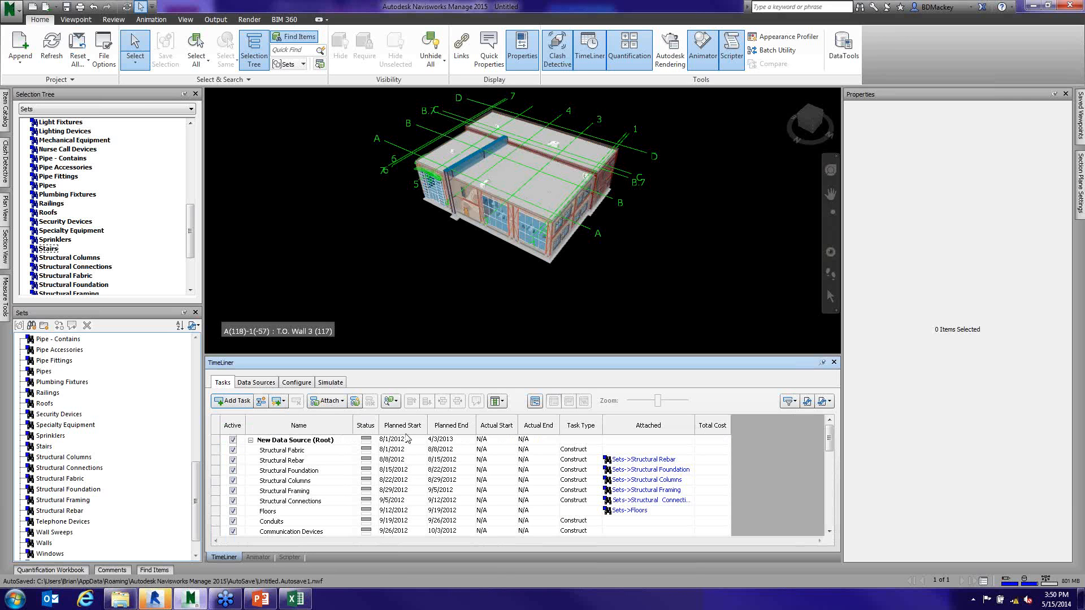
left_click(535, 402)
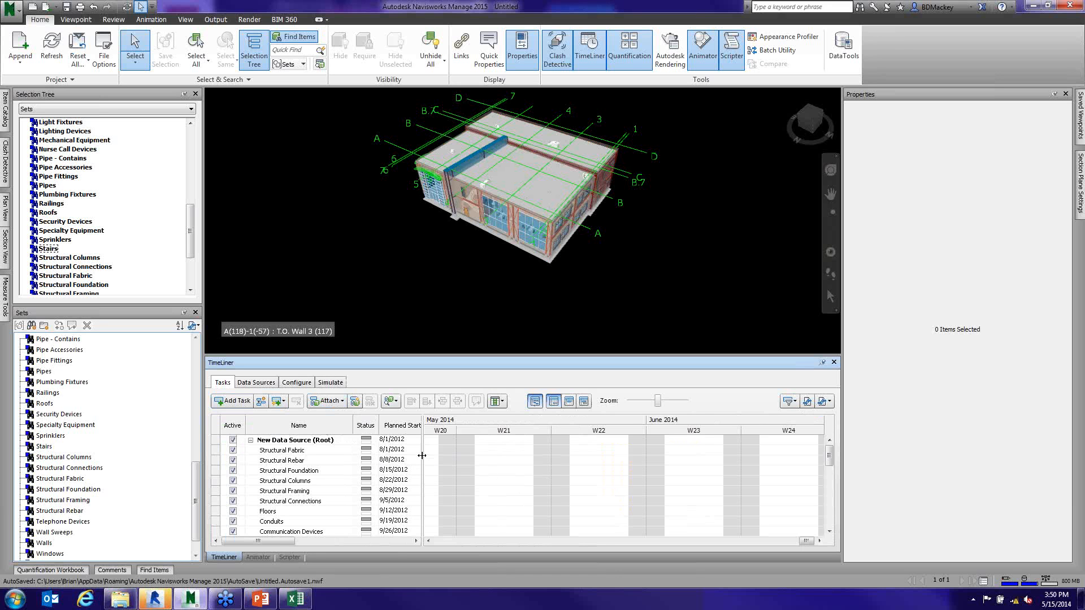
- Widen the Gantt chart beside the task list and show the task bars starting in August 2012
left_click_drag(423, 455, 385, 448)
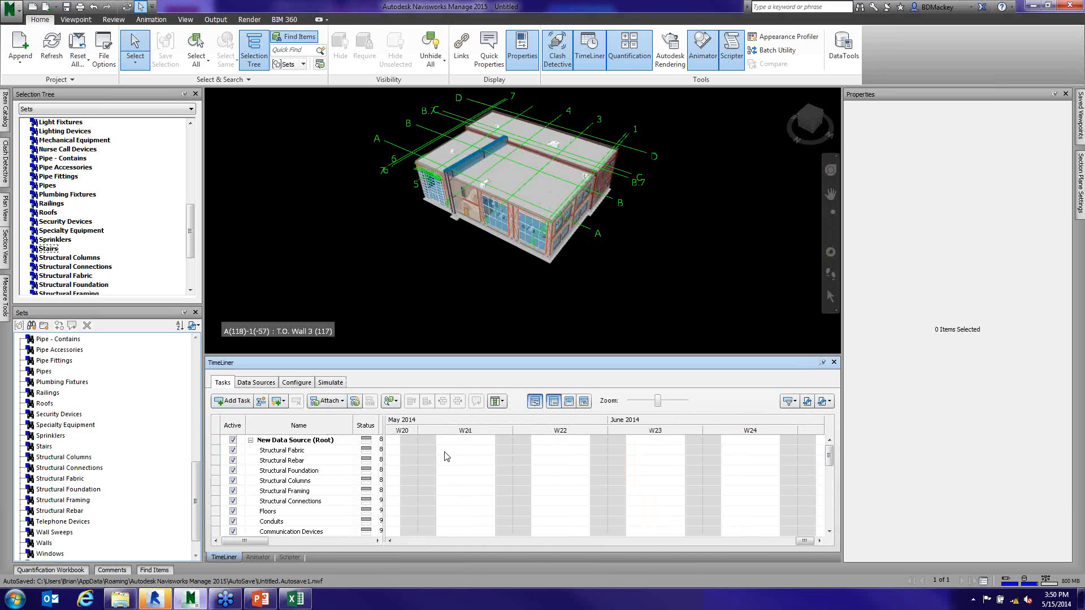
left_click(471, 443)
left_click(540, 451)
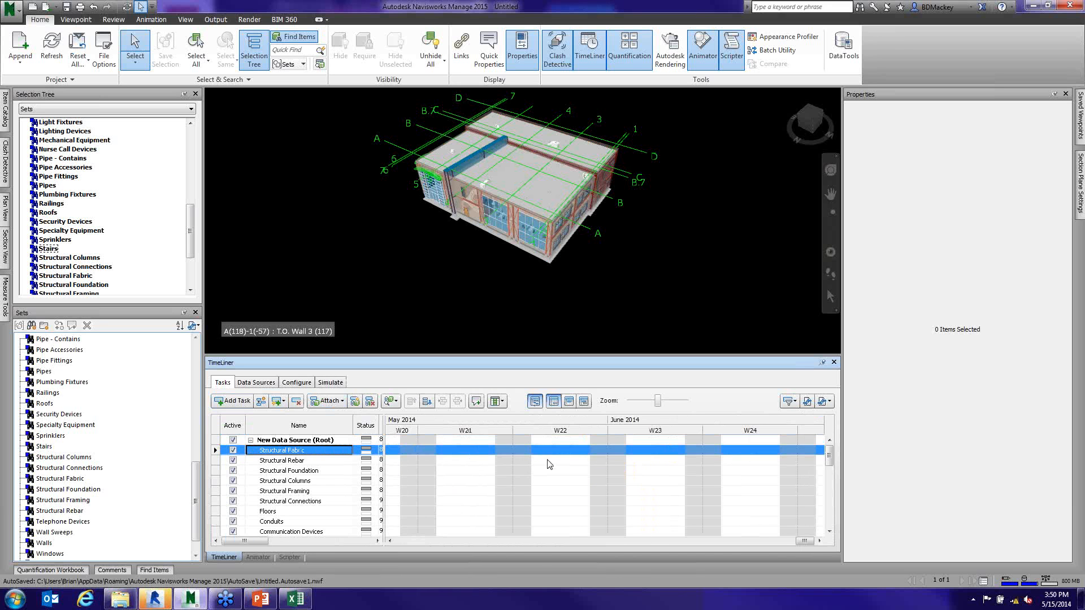
left_click(547, 461)
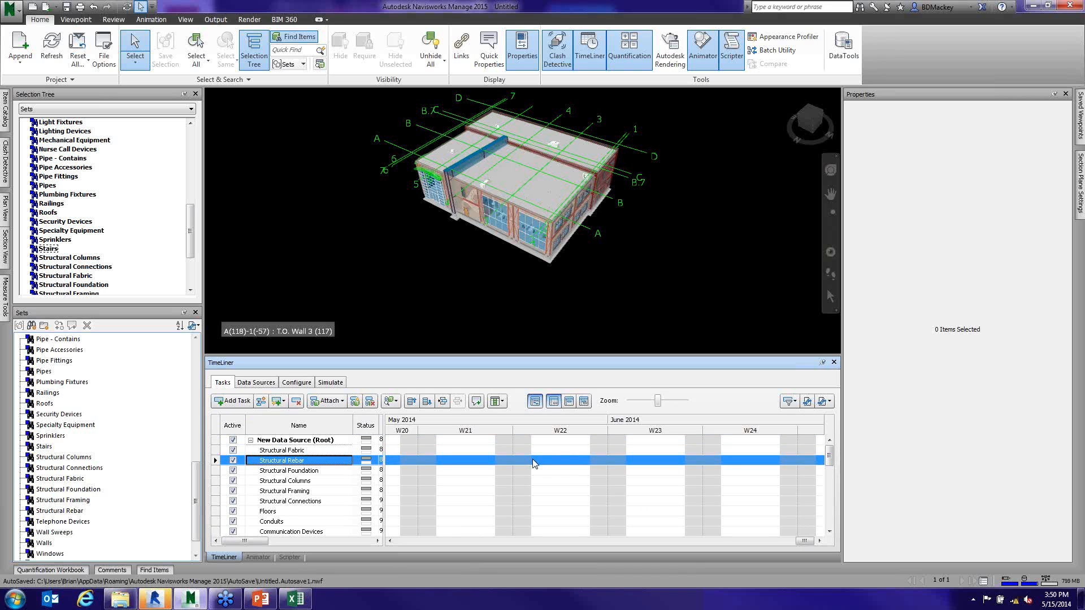
left_click_drag(793, 542, 403, 562)
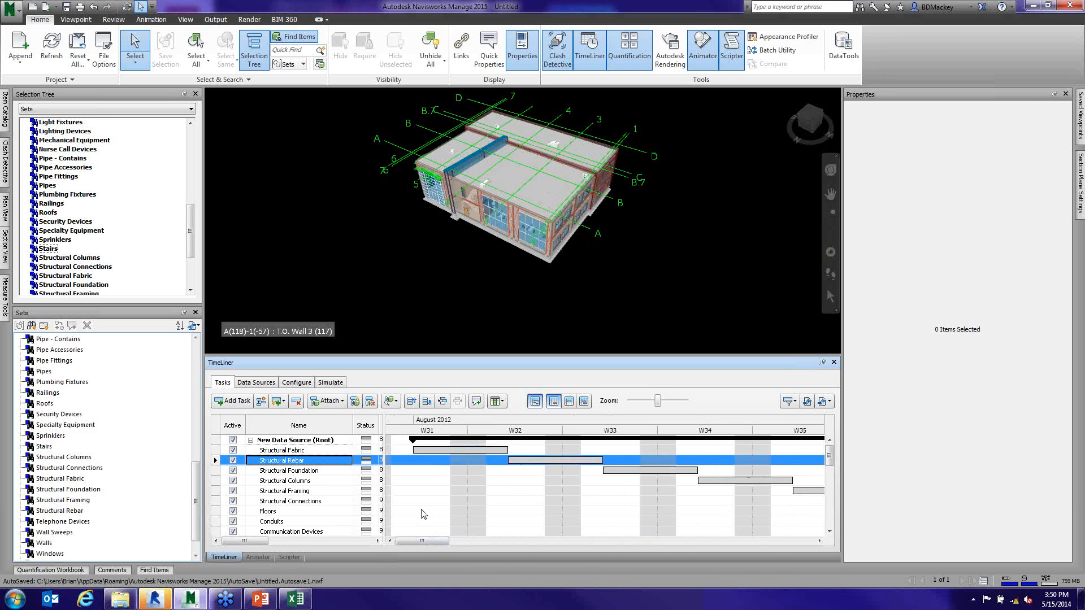
- Extend the Structural Fabric bar in the Gantt chart to a planned end of 8/14/2012 and display the planned date columns
left_click(460, 450)
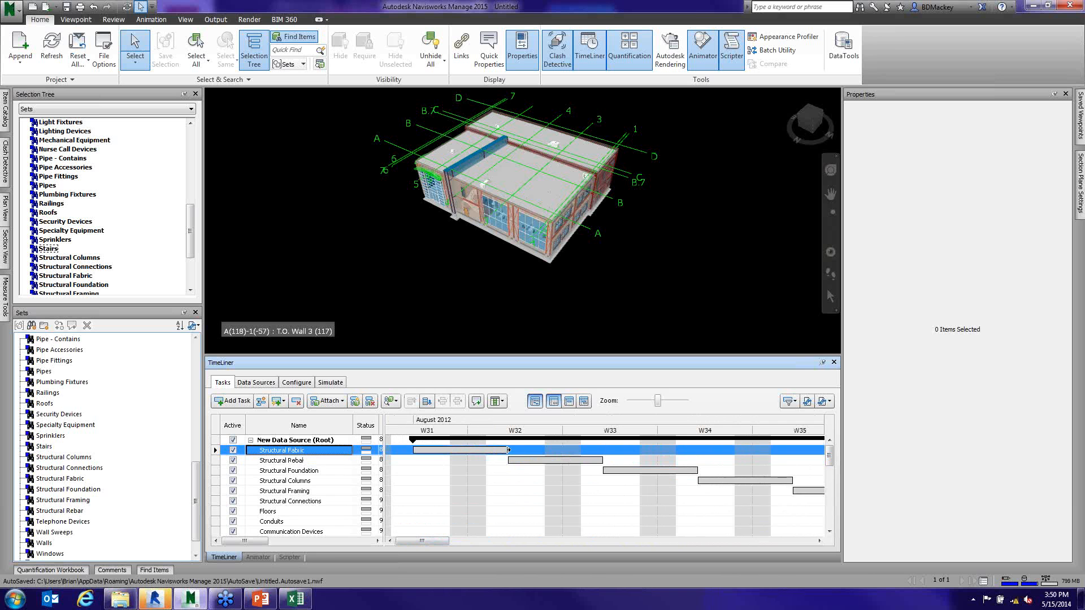
left_click_drag(508, 450, 530, 451)
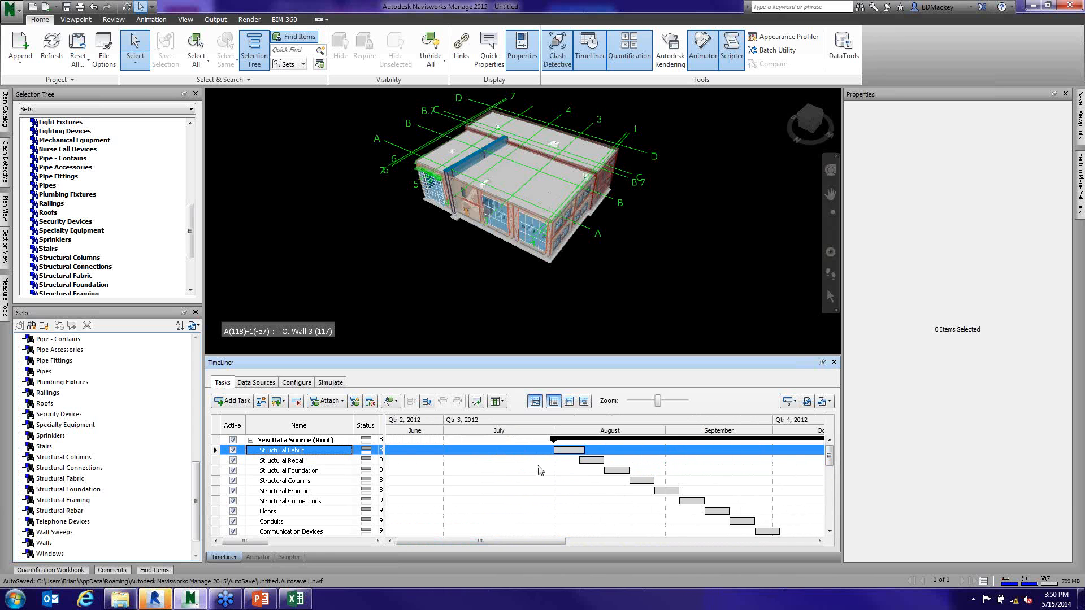
left_click_drag(538, 540, 599, 535)
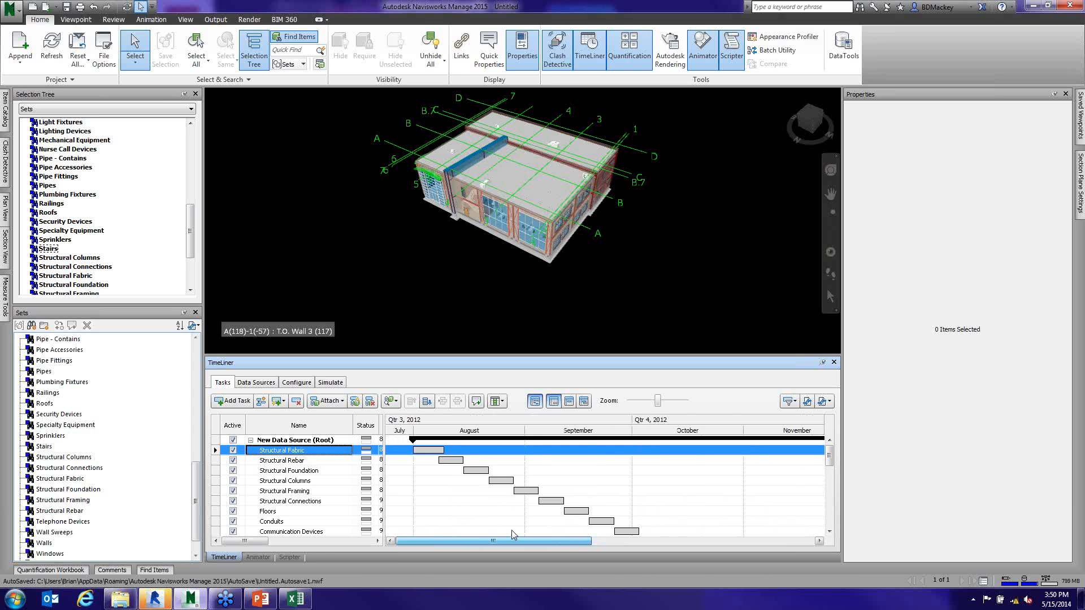
left_click(442, 459)
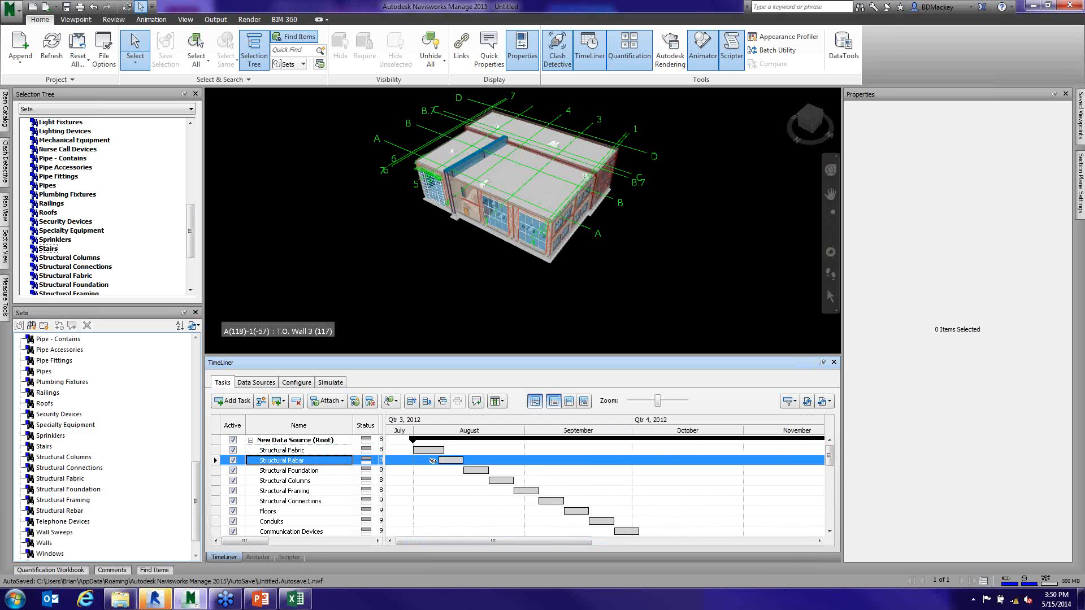
left_click_drag(445, 449, 461, 450)
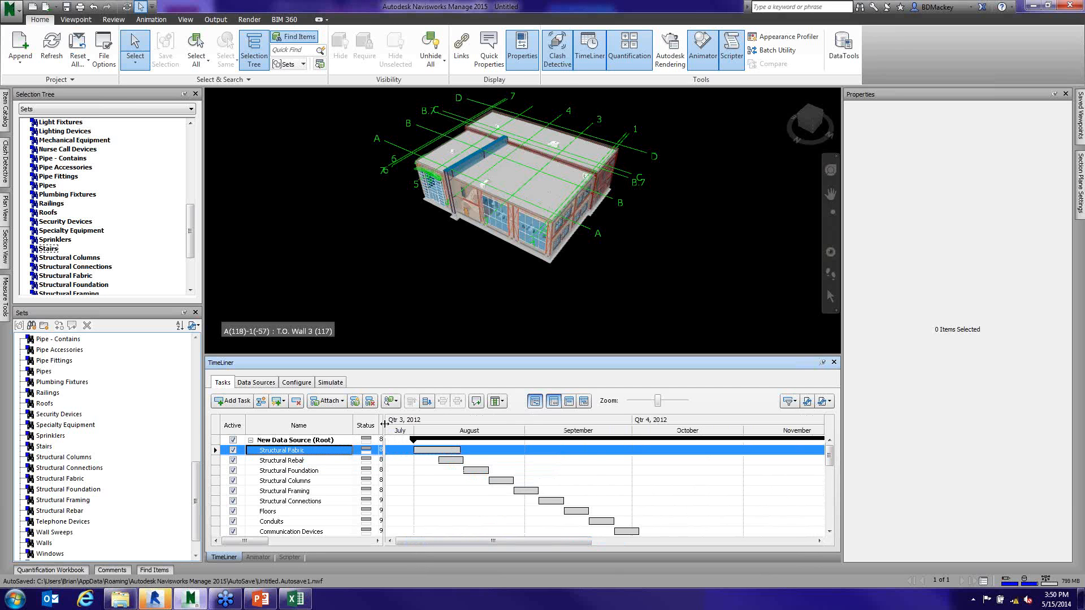
left_click_drag(259, 541, 292, 542)
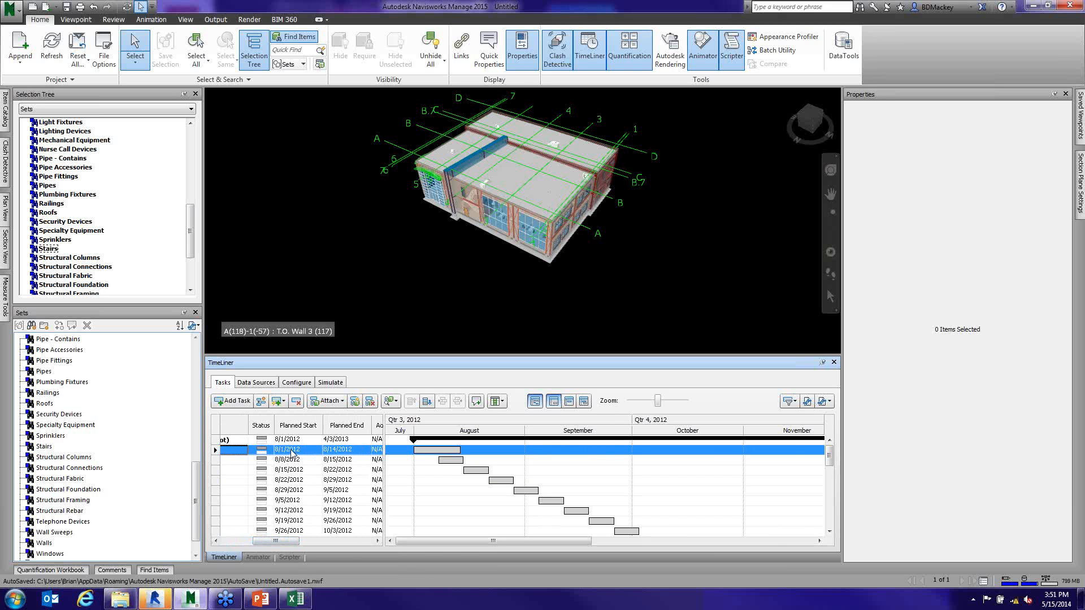
- Select the building's roof deck in the model and inspect its Revit element properties
mouse_move(453, 458)
middle_click_drag(645, 296, 651, 332)
scroll(517, 277, "up", 1)
middle_click_drag(517, 276, 549, 306, "shift")
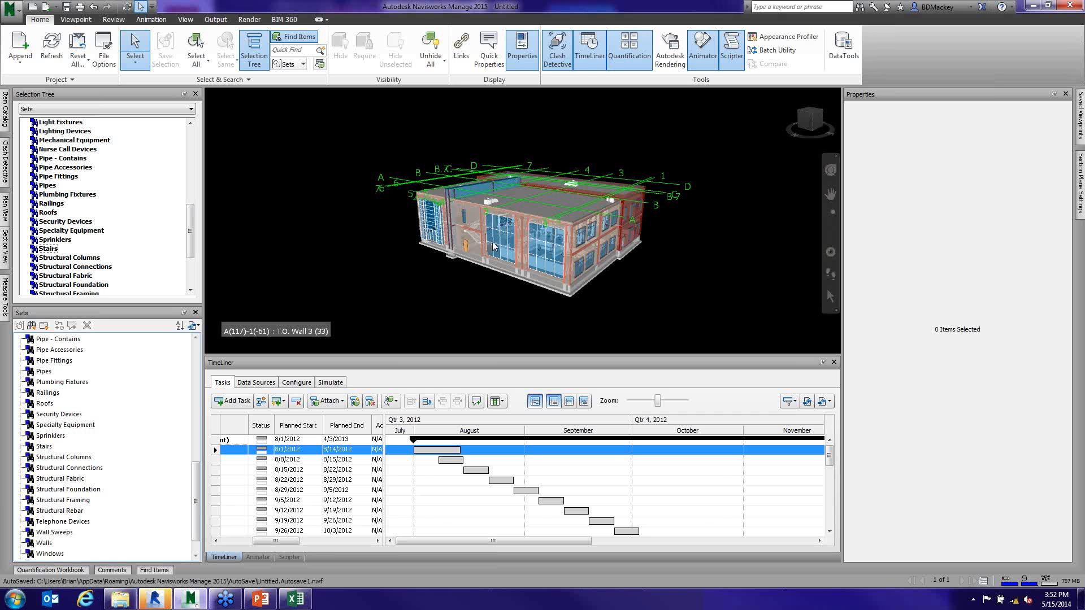
scroll(482, 242, "up", 1)
scroll(482, 241, "up", 3)
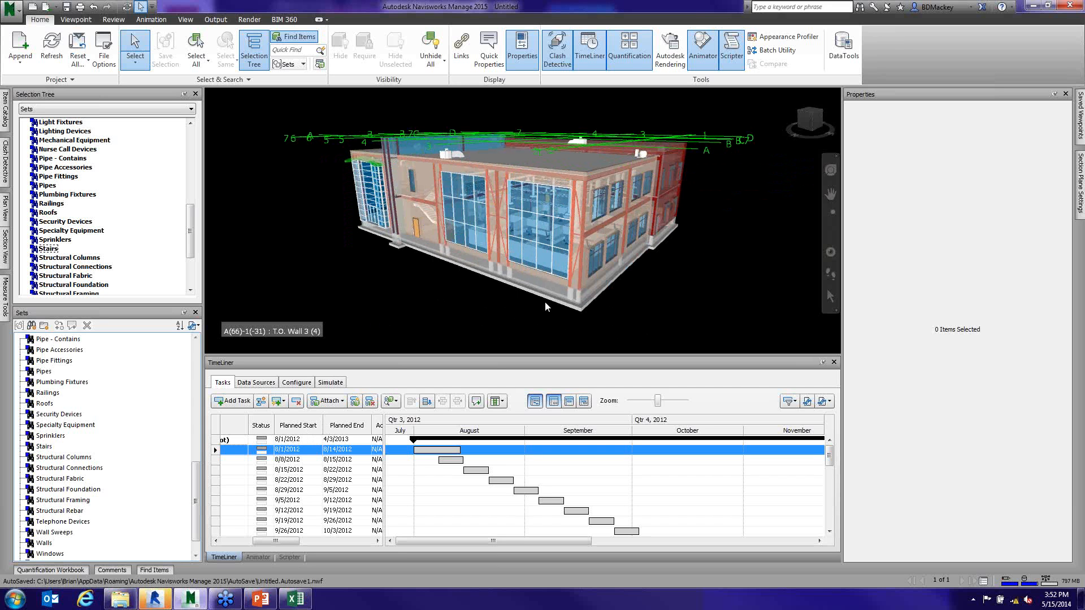
left_click(549, 170)
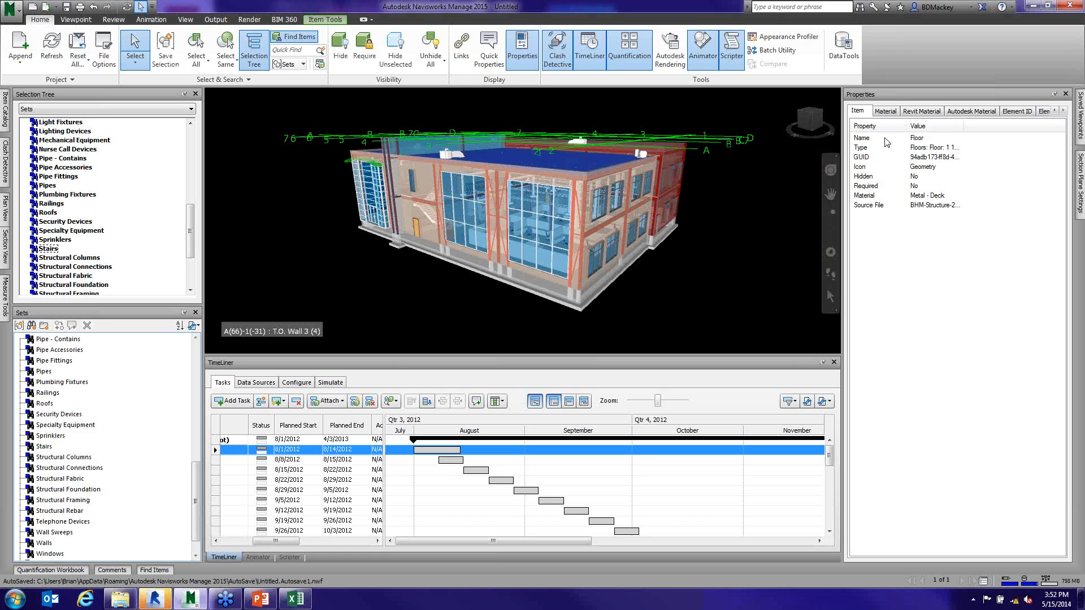
left_click(1062, 111)
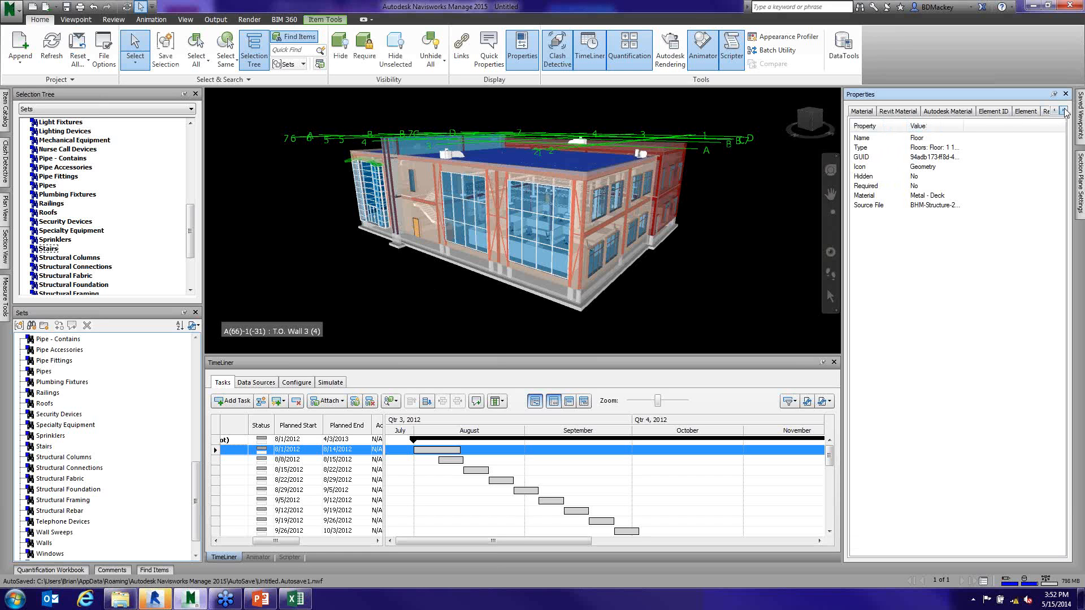
left_click(1026, 111)
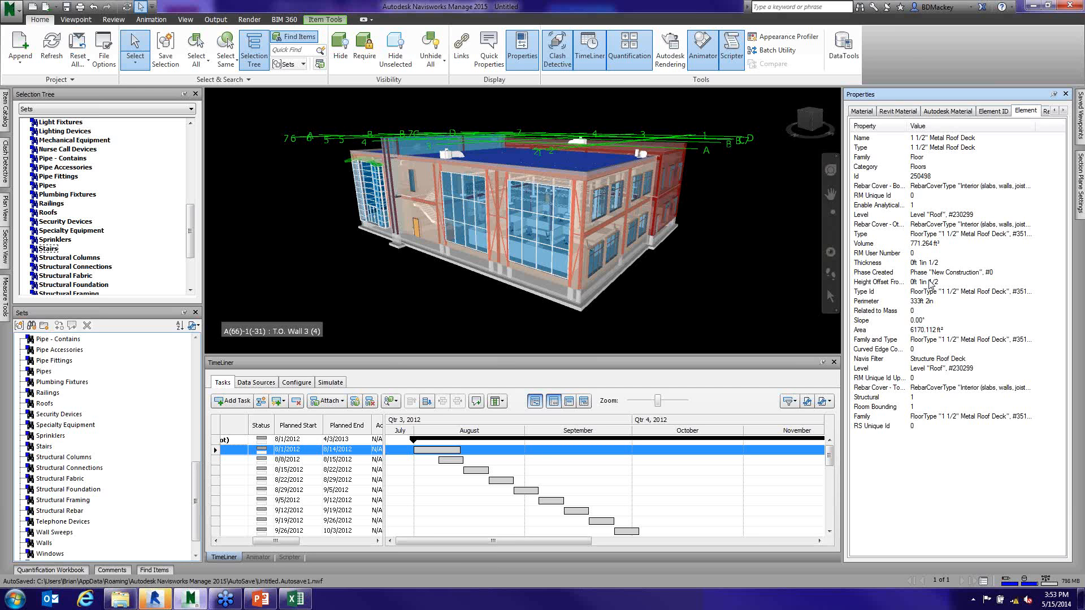
- Auto-hide the TimeLiner window to enlarge the model view, and dock it open again
left_click(822, 362)
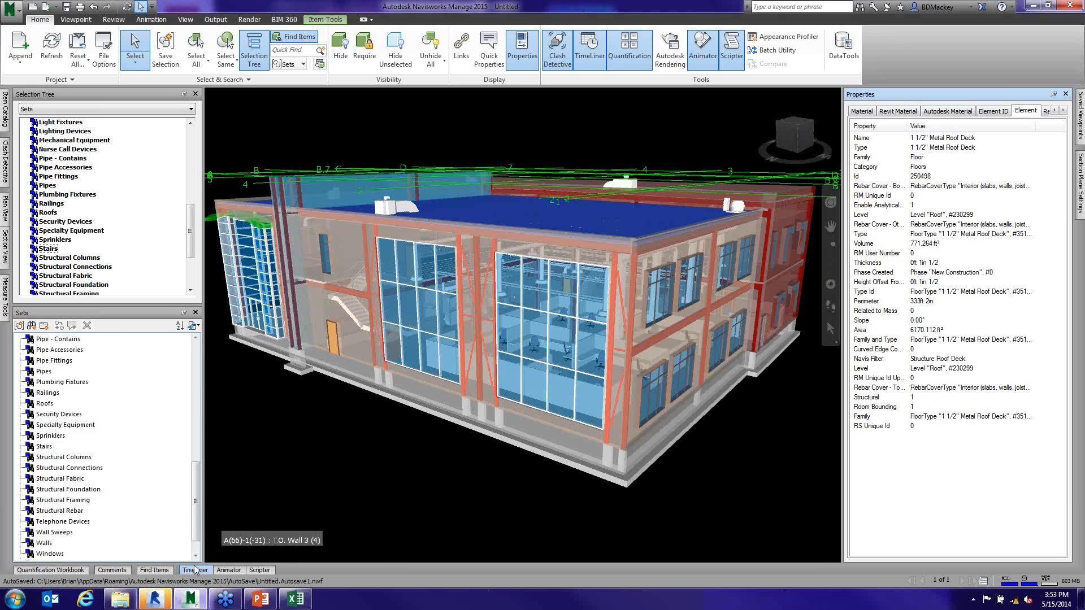
mouse_move(195, 571)
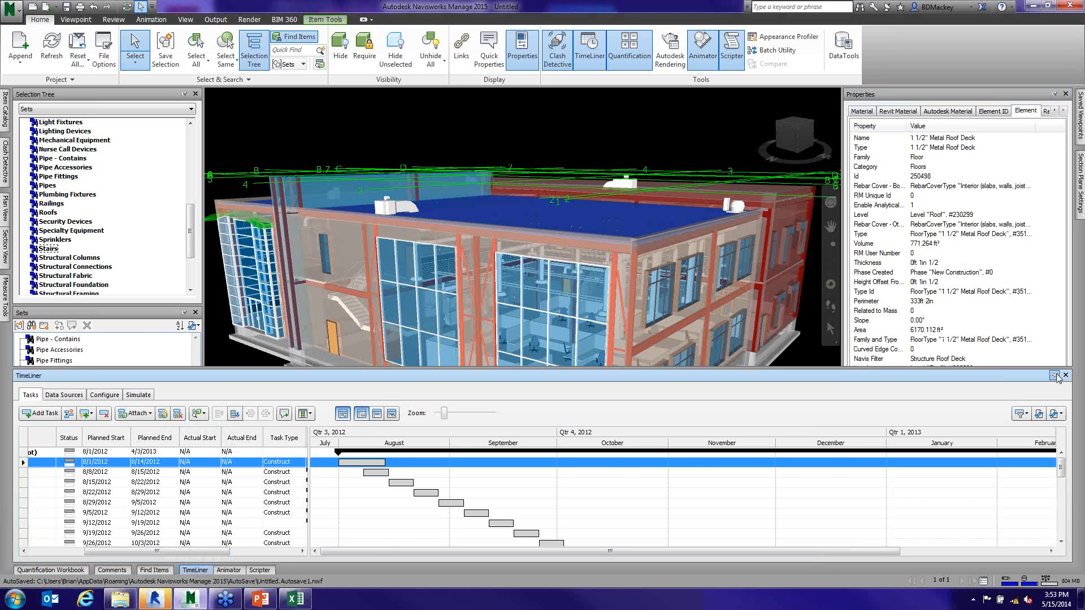
left_click(1055, 376)
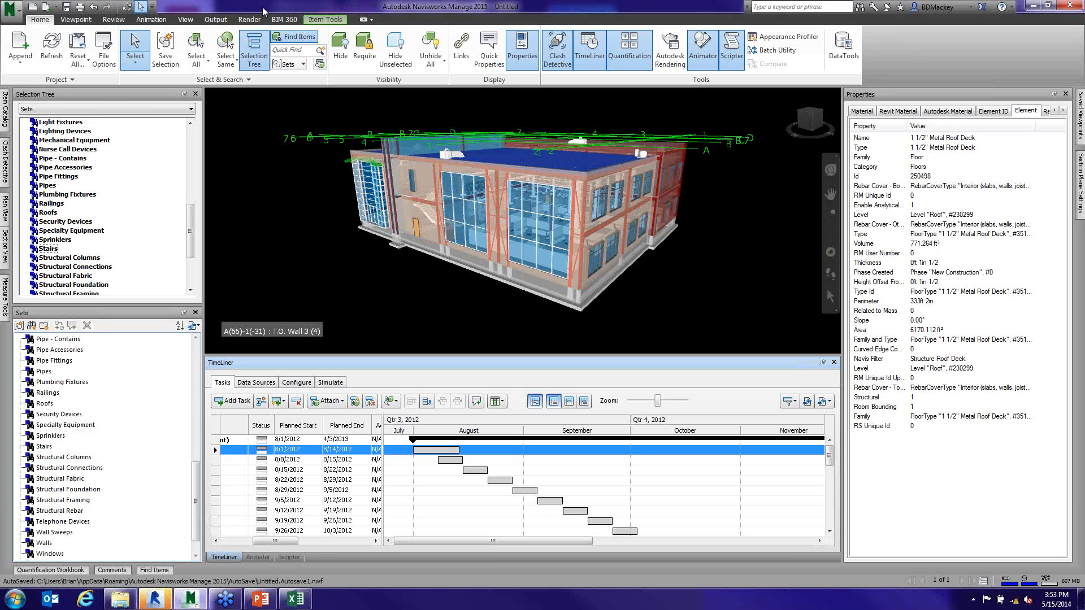
- Examine the Revit file reader settings in the Options Editor and close it without changes
left_click(10, 10)
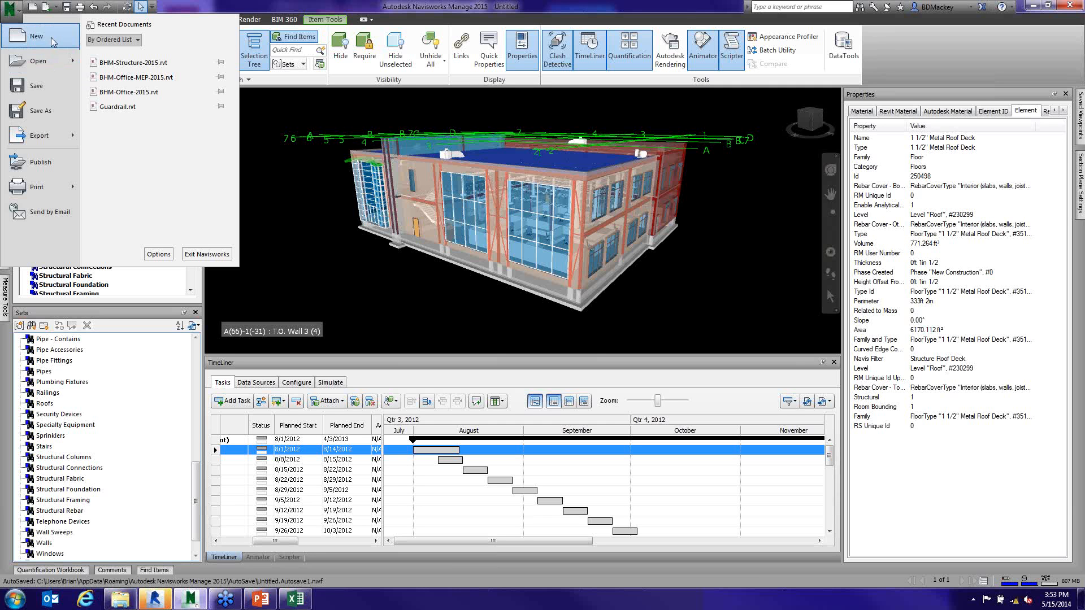
left_click(158, 255)
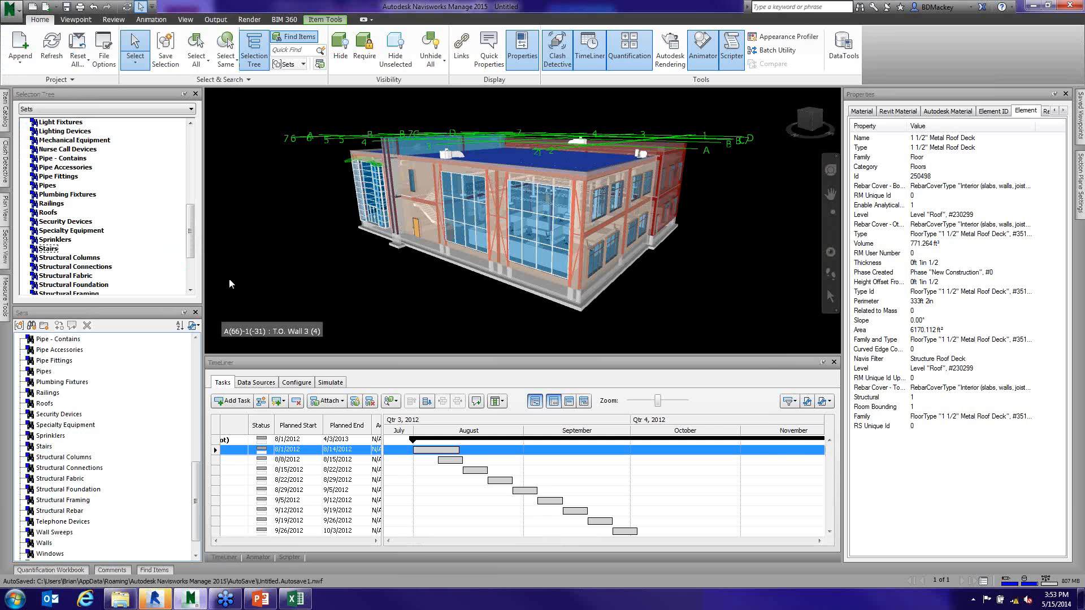
left_click(325, 149)
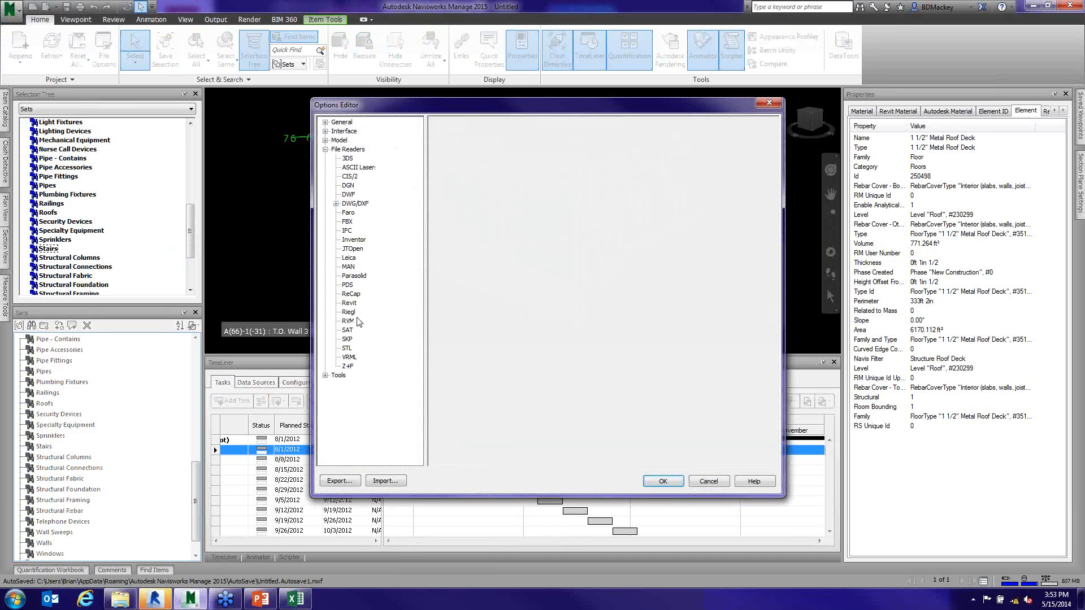
left_click(349, 303)
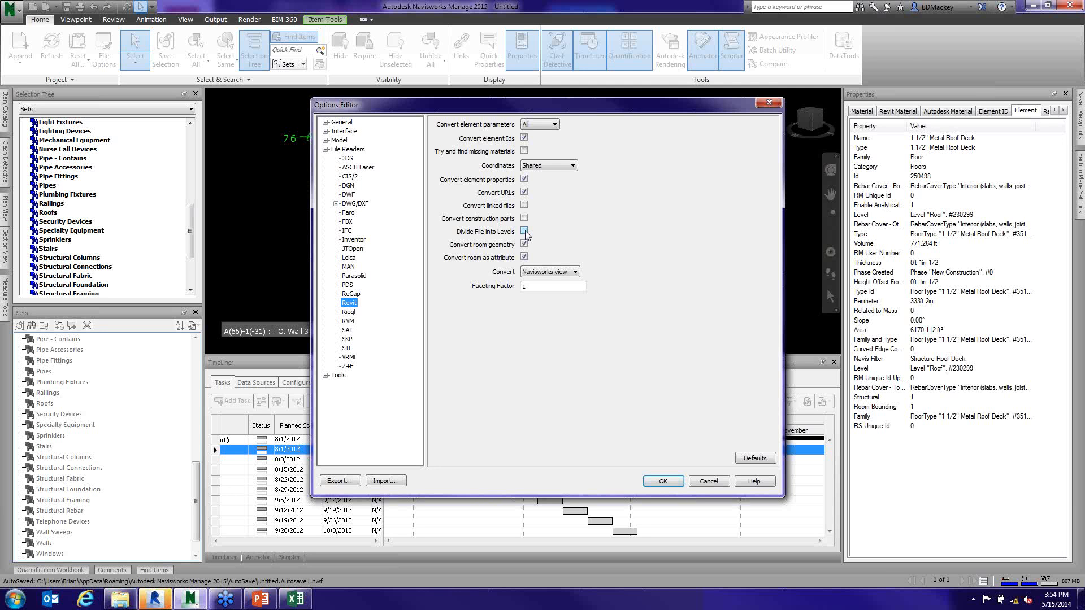
left_click(707, 482)
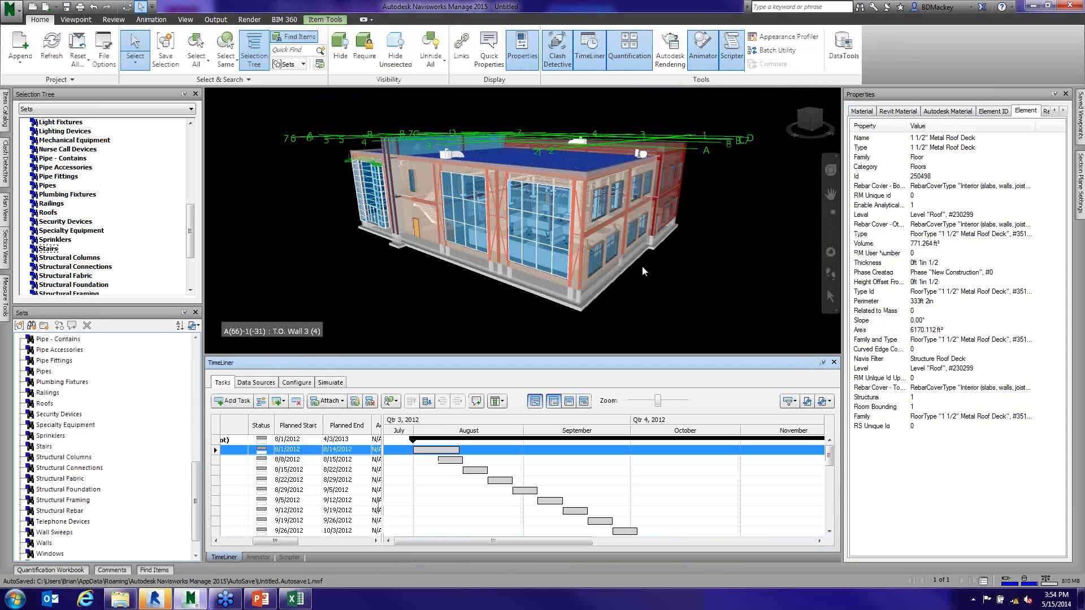
- Clear the roof selection and auto-hide the TimeLiner, Selection Tree and Sets windows
left_click(642, 269)
scroll(565, 300, "up", 1)
scroll(565, 300, "up", 3)
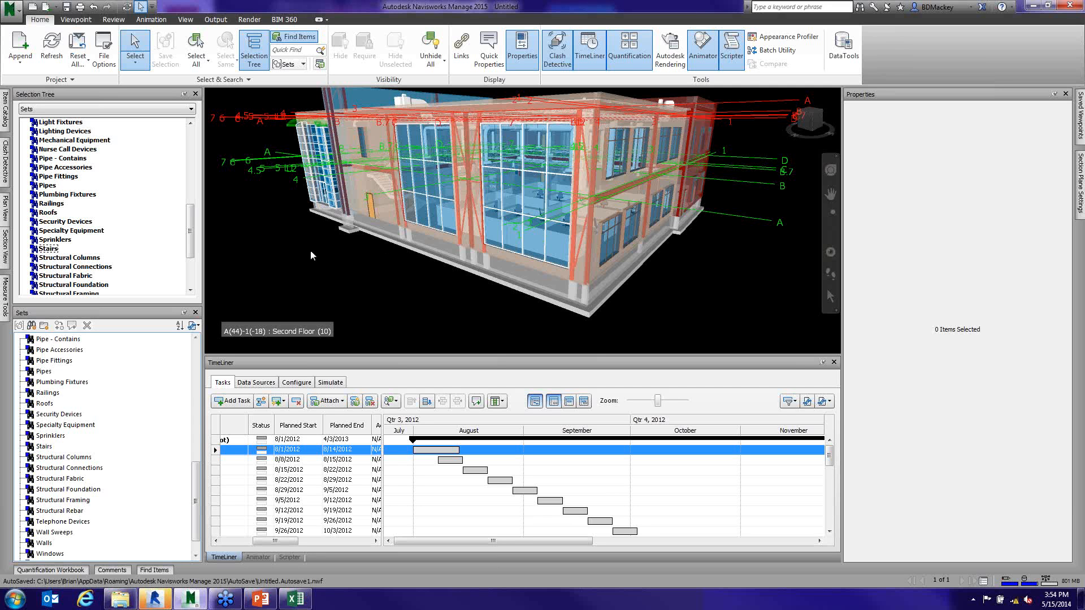
left_click(823, 362)
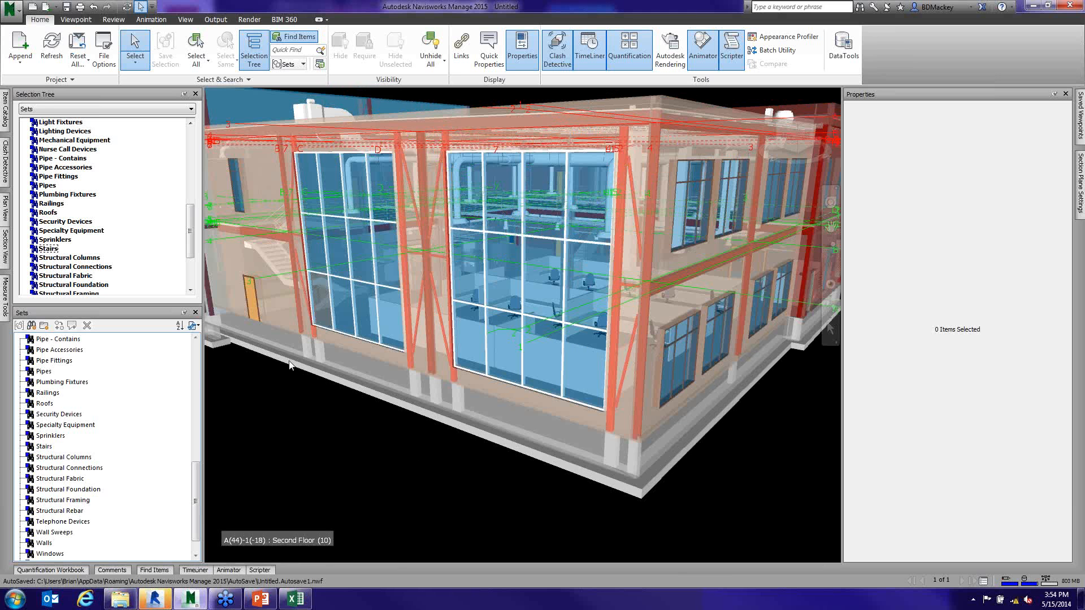
left_click(185, 94)
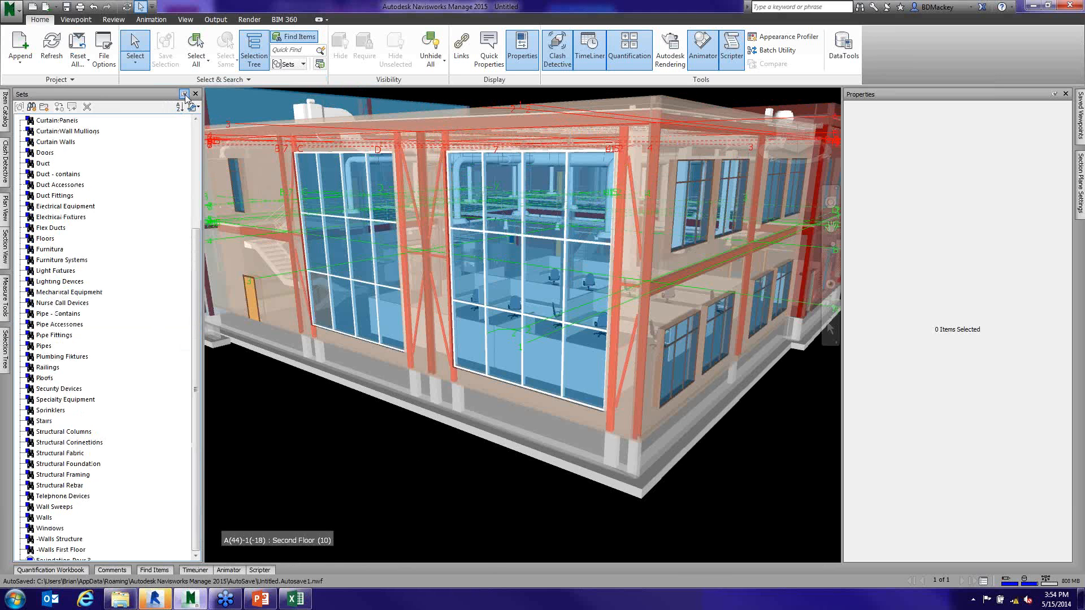
left_click(185, 95)
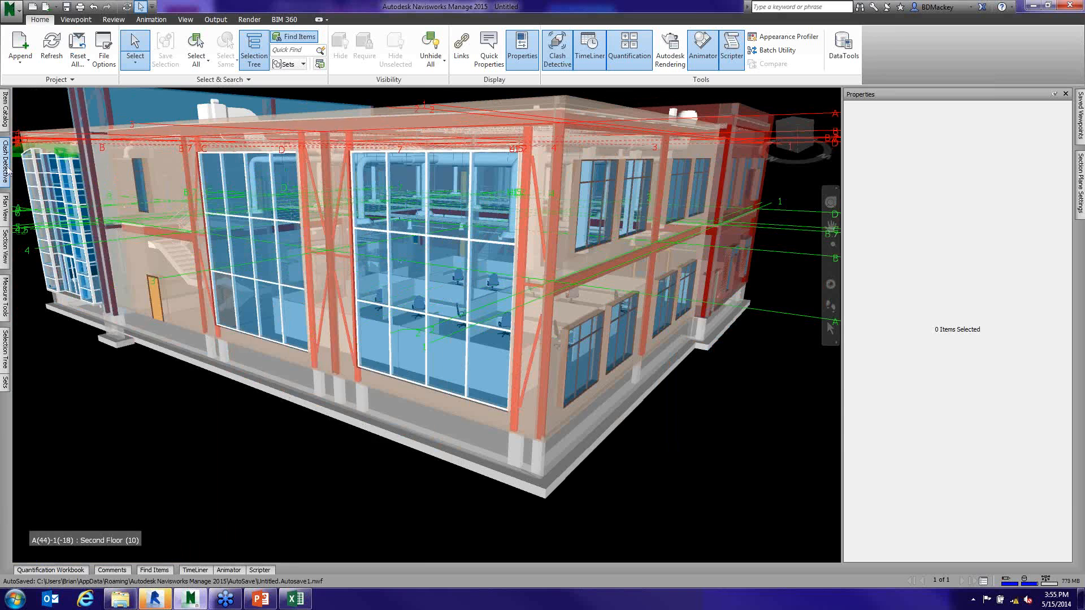
- Dock the Clash Detective window open and check the existing Sets list from its beginning
left_click(5, 162)
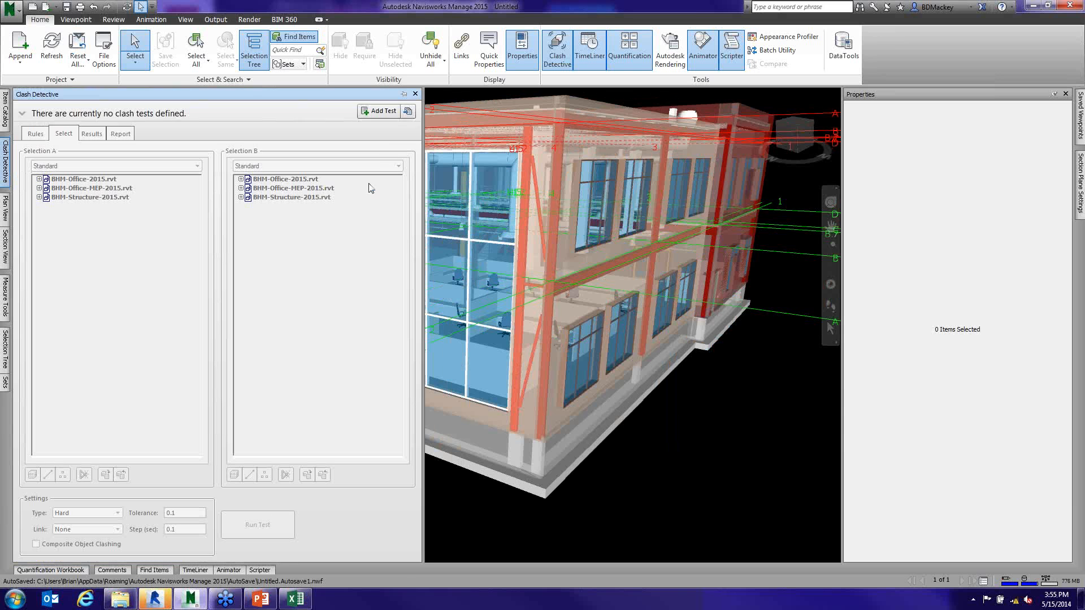
left_click(404, 93)
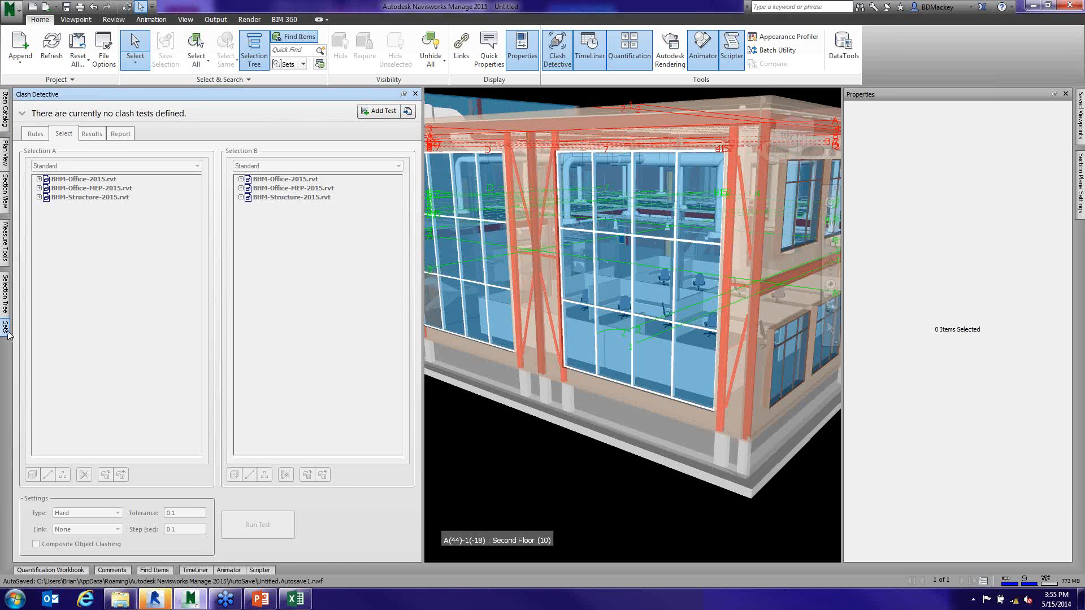
mouse_move(8, 330)
left_click_drag(194, 244, 200, 114)
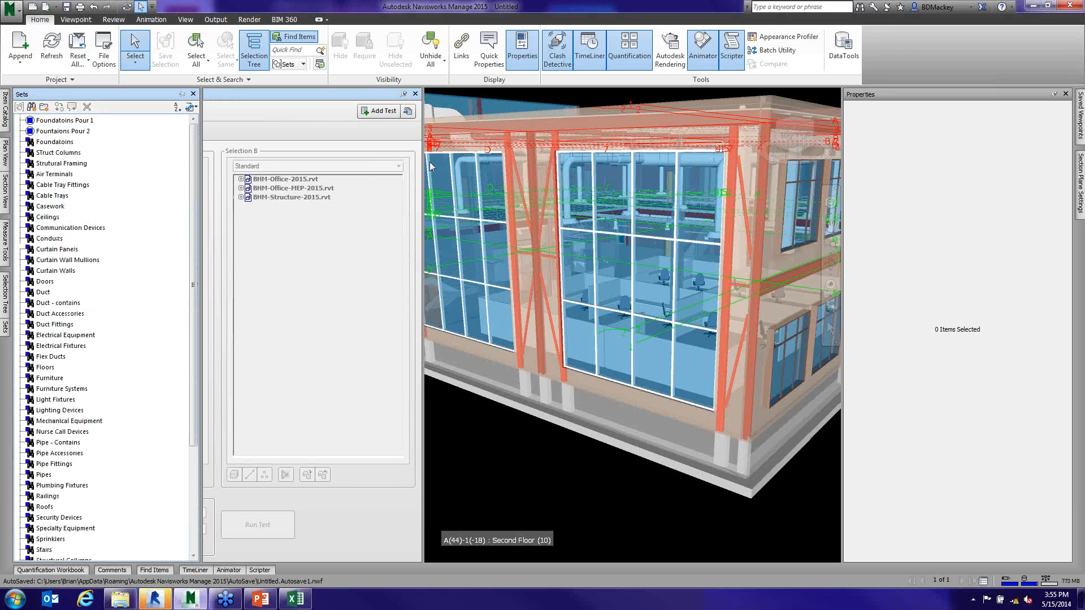
- Import the saved clash tests from RevitCategory_ClashTest.xml into Clash Detective
left_click(407, 111)
left_click(292, 144)
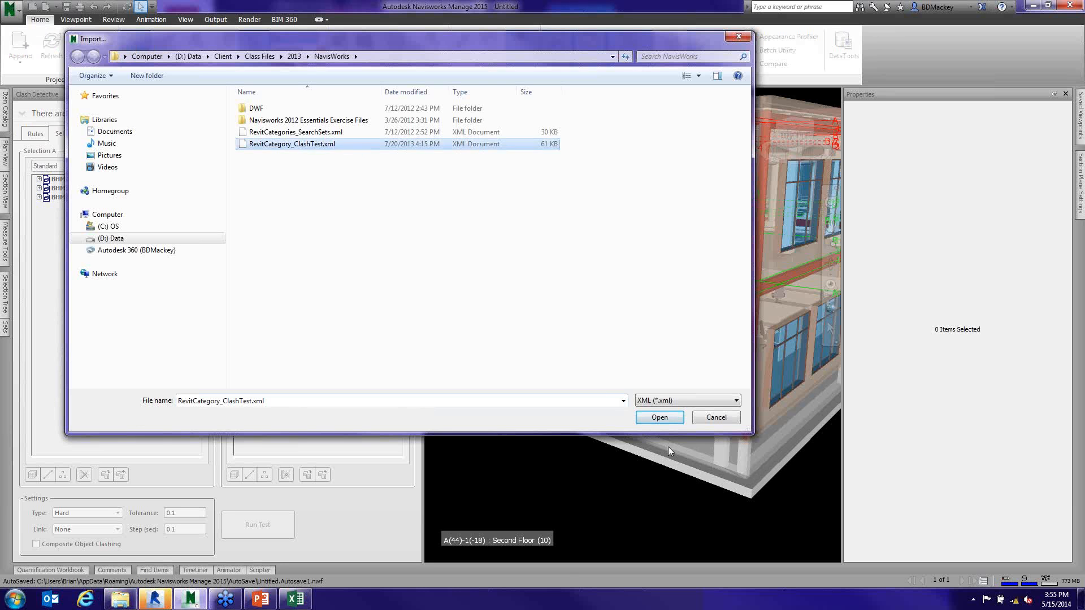
left_click(659, 417)
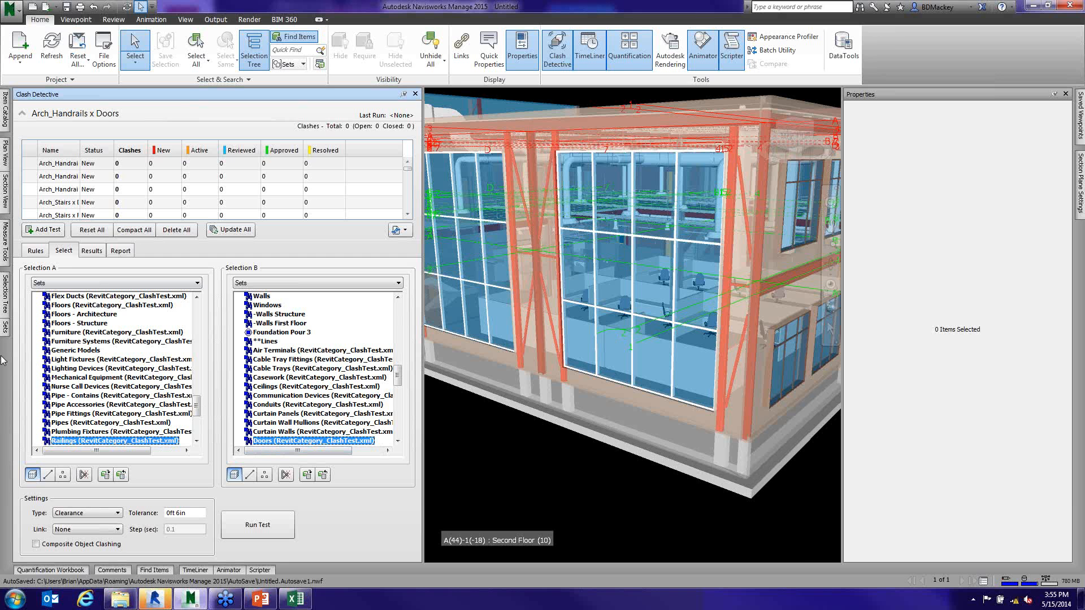
- Review the Sets list for the search sets brought in with the clash tests, and collapse the clash test list
mouse_move(6, 334)
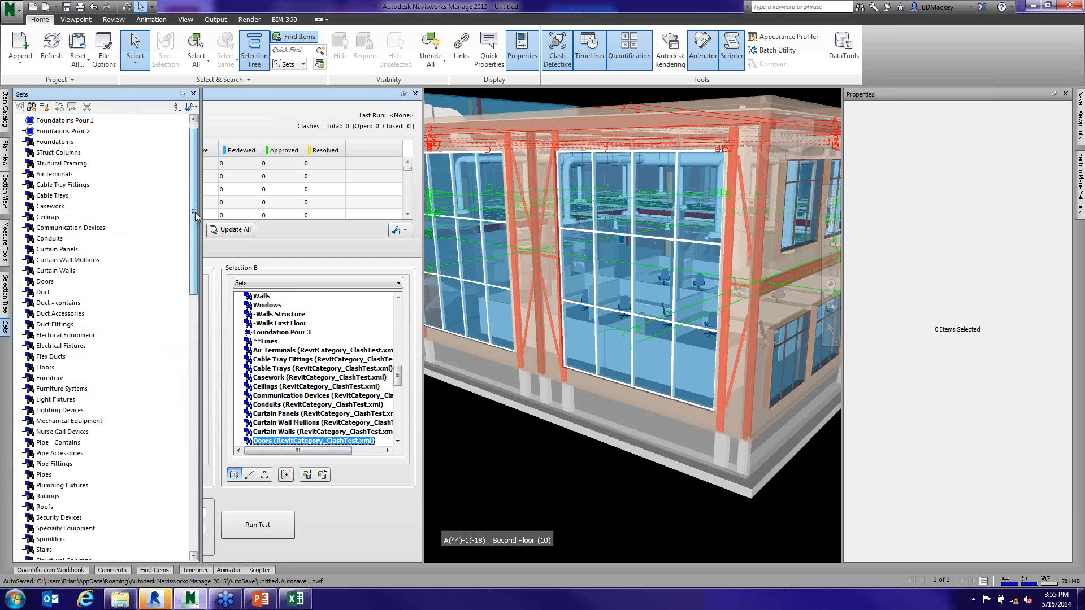
left_click_drag(196, 214, 199, 276)
scroll(100, 276, "down", 10)
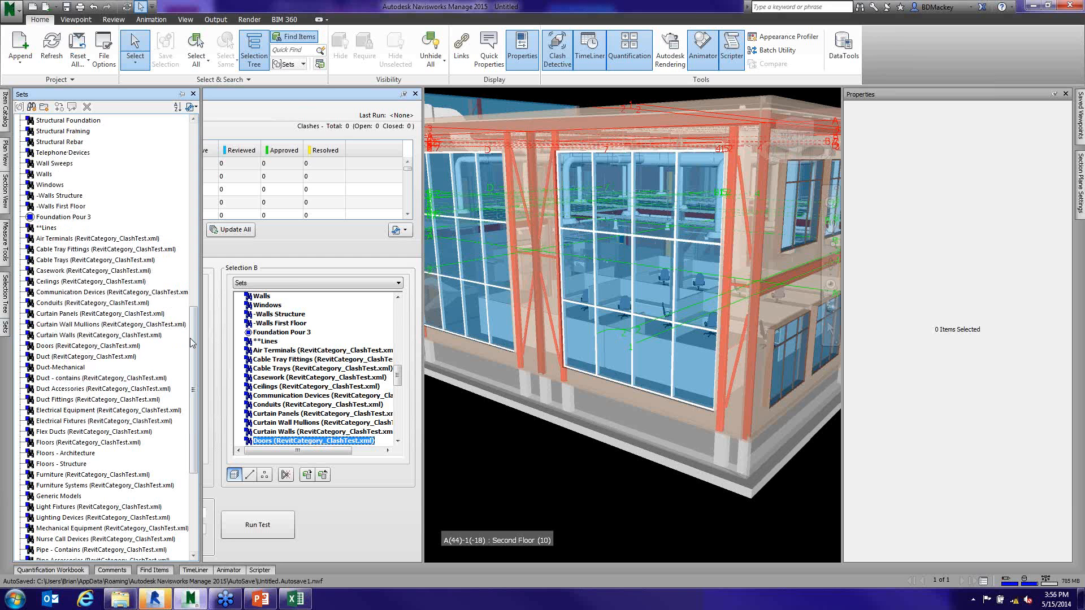
scroll(191, 338, "up", 4)
left_click(191, 158)
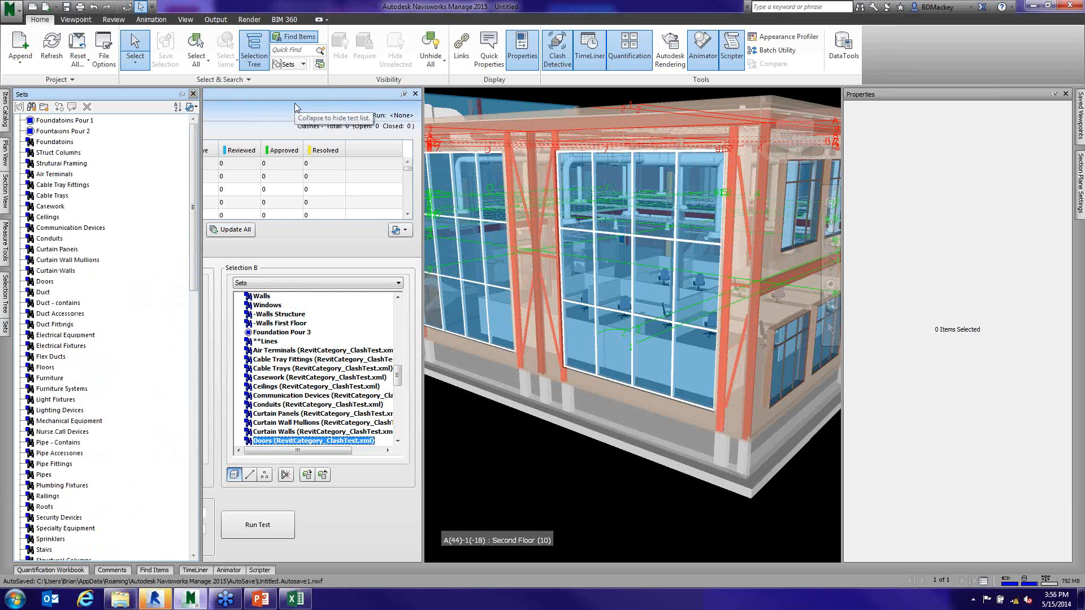
left_click(22, 115)
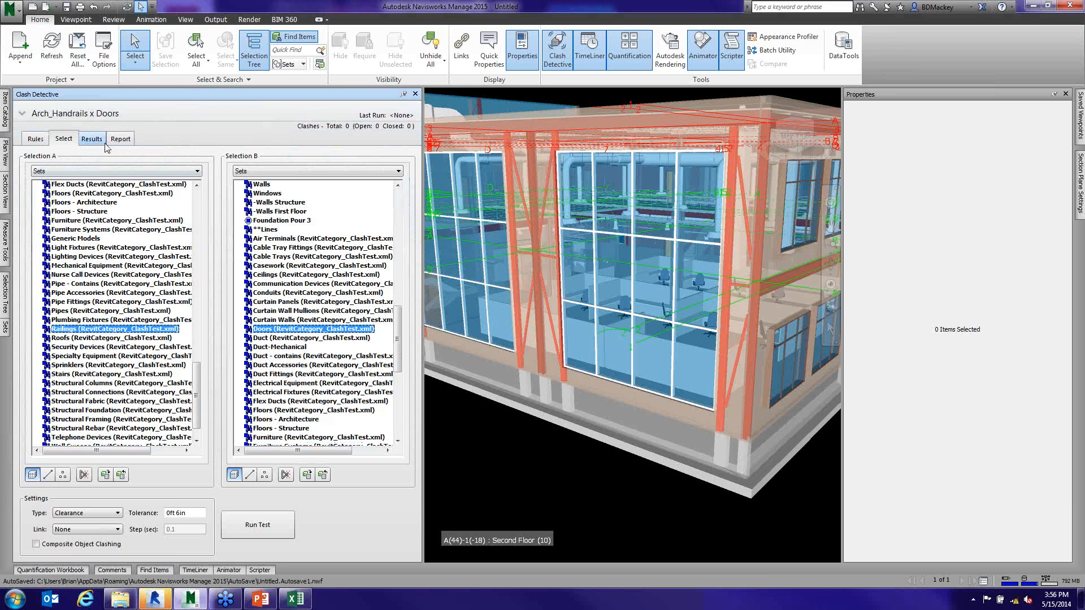
- Expand the clash test list with its Name column widened to show full test names, and run all the imported clash tests
left_click(22, 115)
left_click_drag(82, 145, 128, 145)
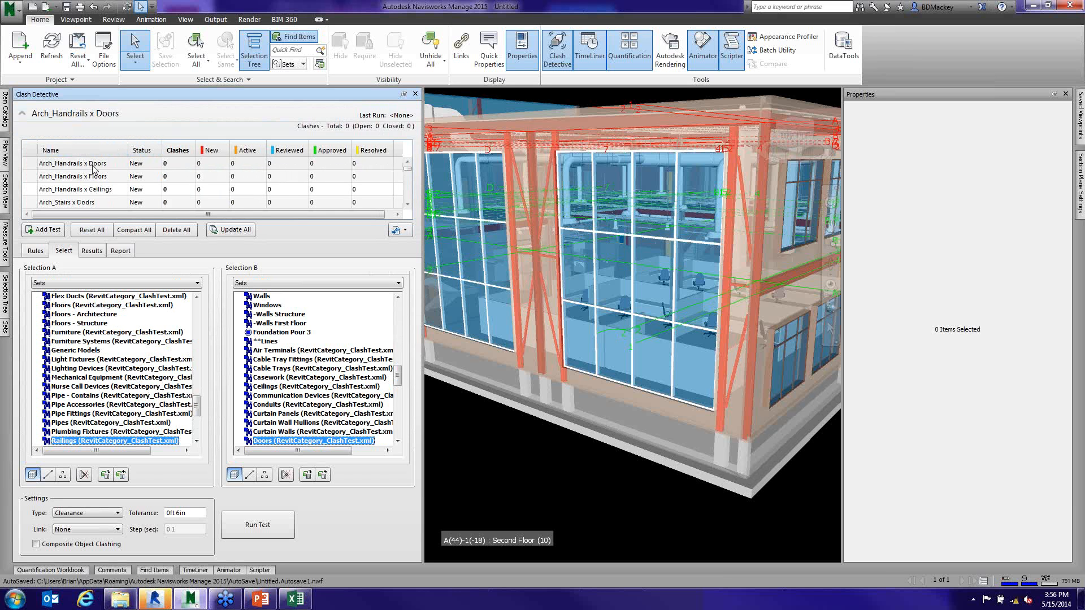
left_click(104, 178)
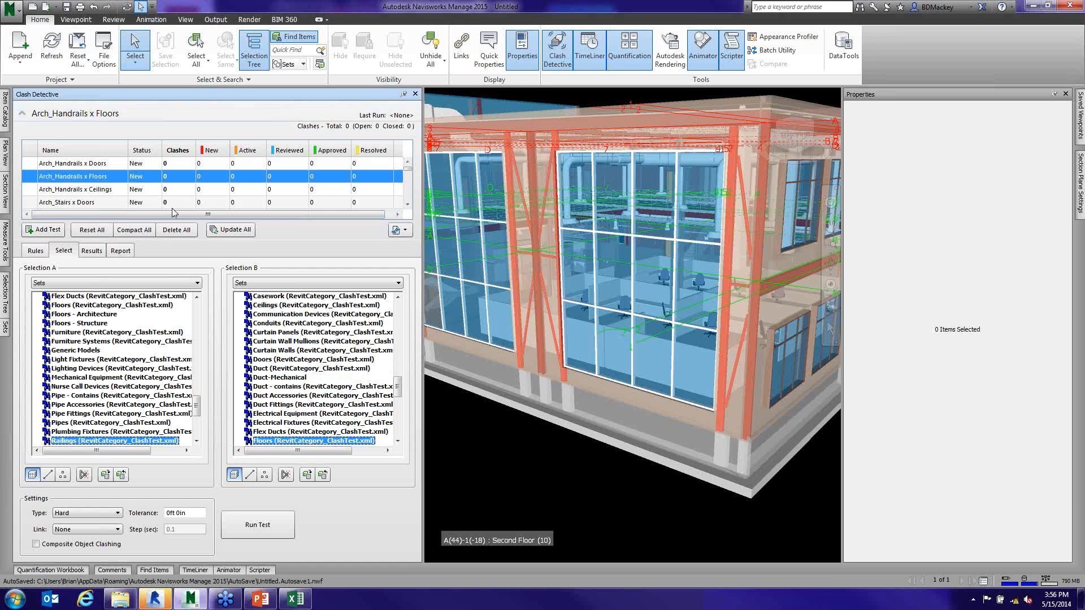
left_click(222, 229)
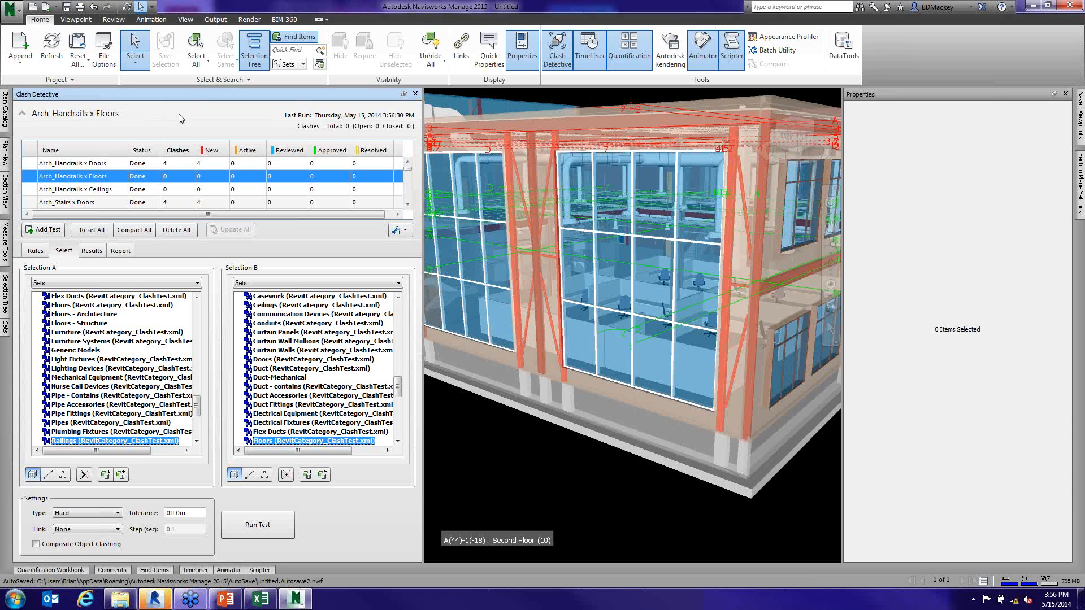
- Select the Arch_Handrails x Doors test and review the clash counts down the list to the MEP_Lighting tests
left_click(100, 166)
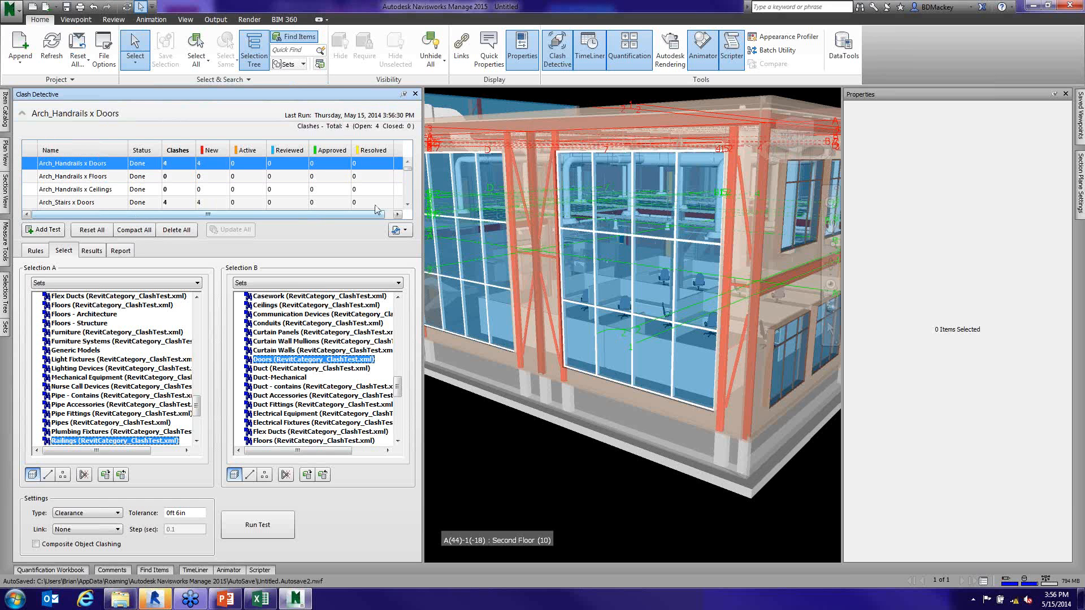
left_click(407, 205)
left_click(408, 205)
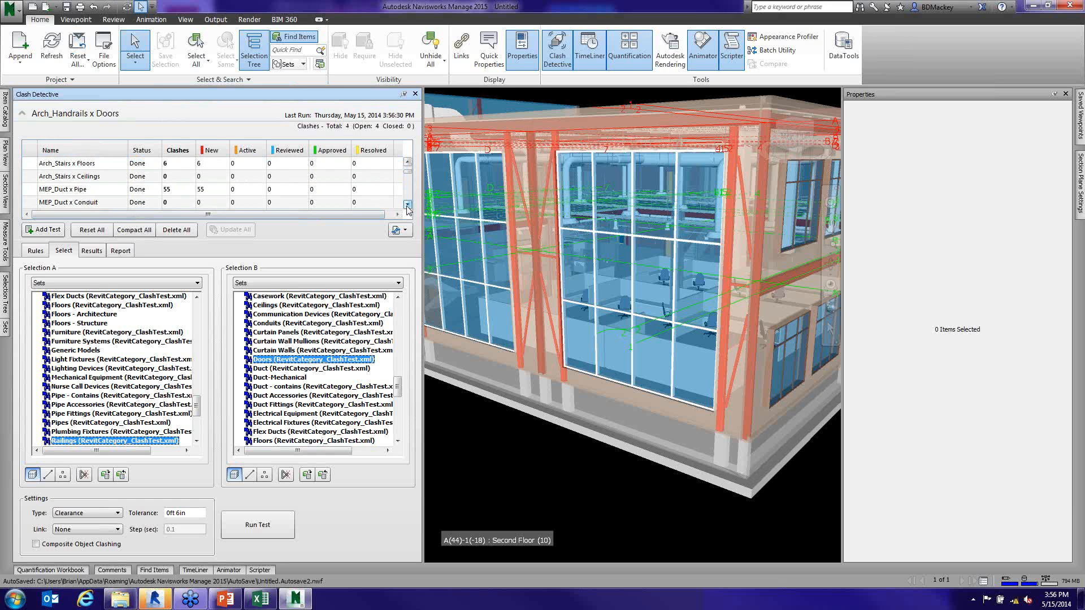
left_click(407, 205)
left_click(408, 205)
left_click(408, 205)
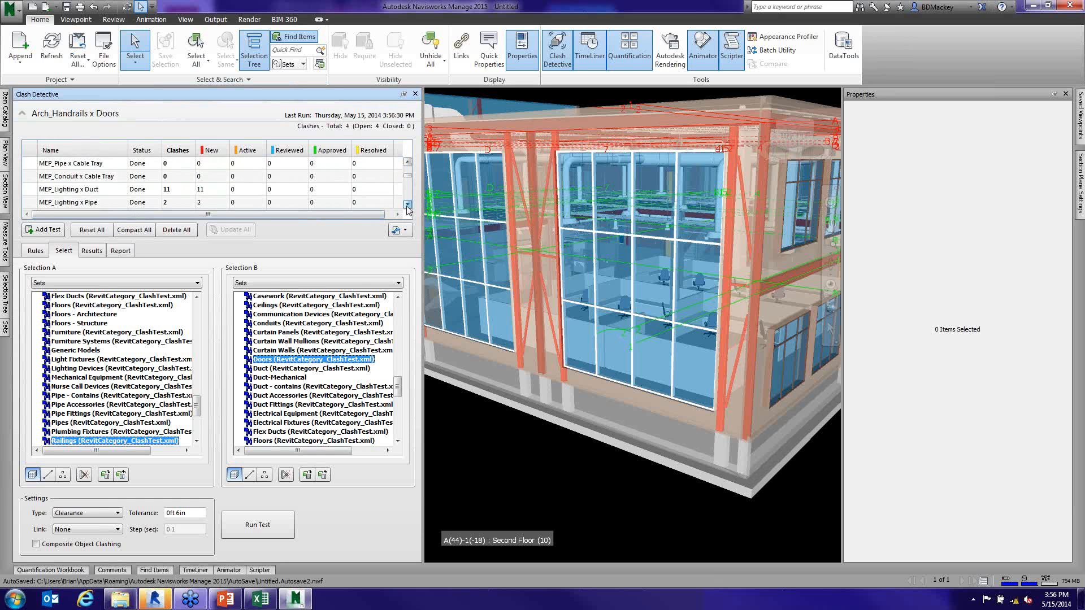
left_click(408, 205)
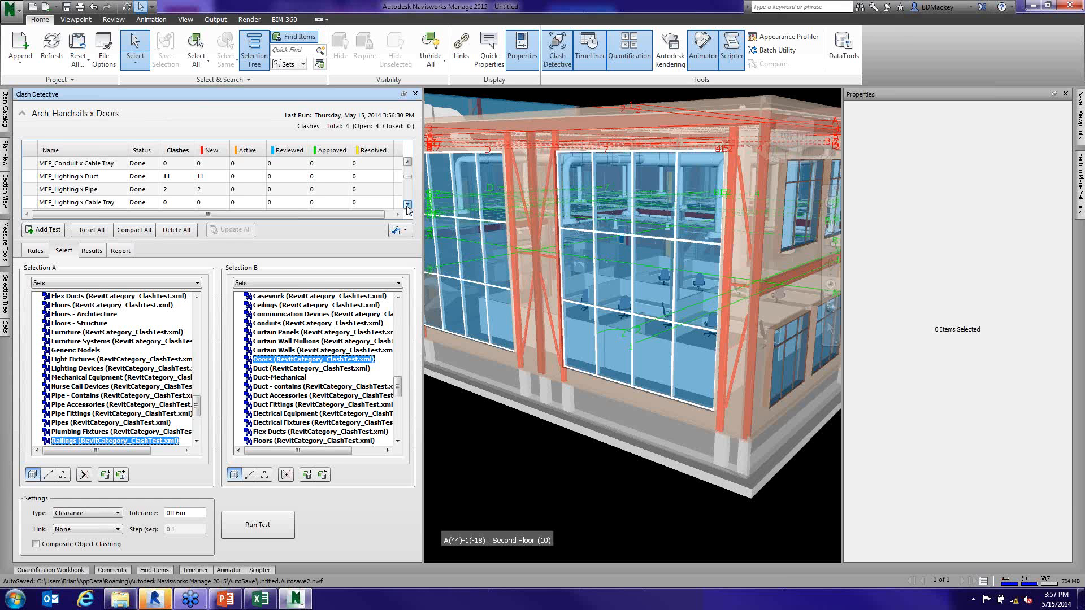
- Auto-hide the Properties window and bring the whole building into view from above its corner
left_click(1066, 94)
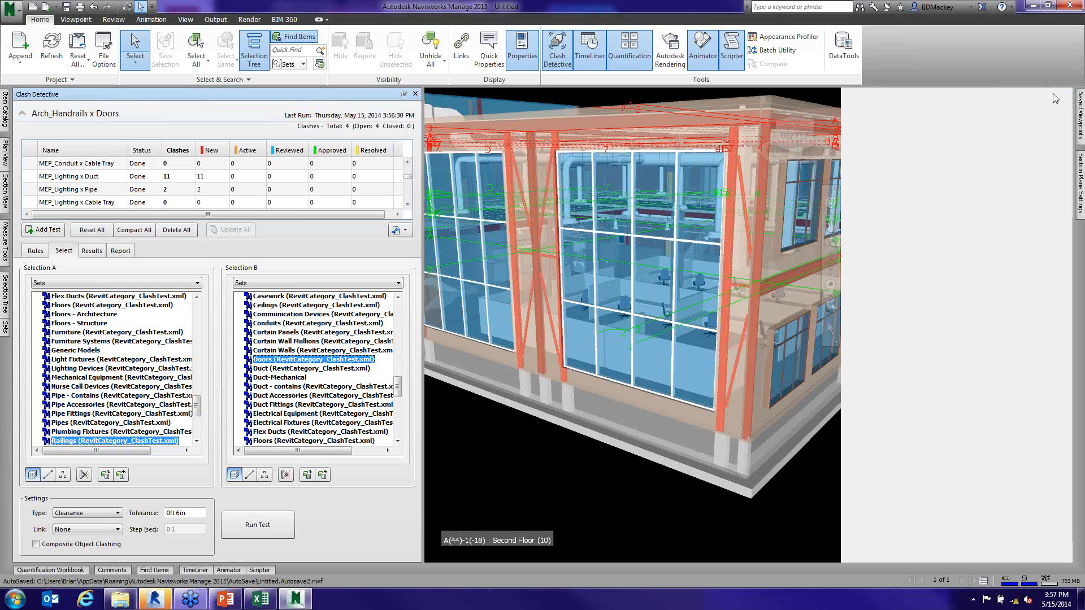
scroll(646, 444, "down", 3)
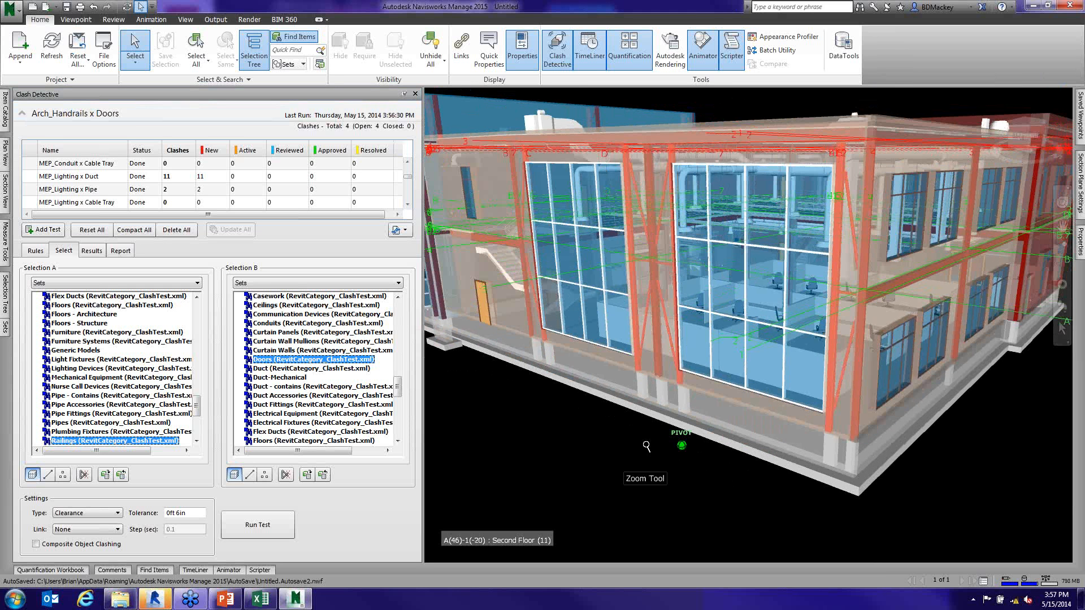
middle_click_drag(646, 444, 715, 498)
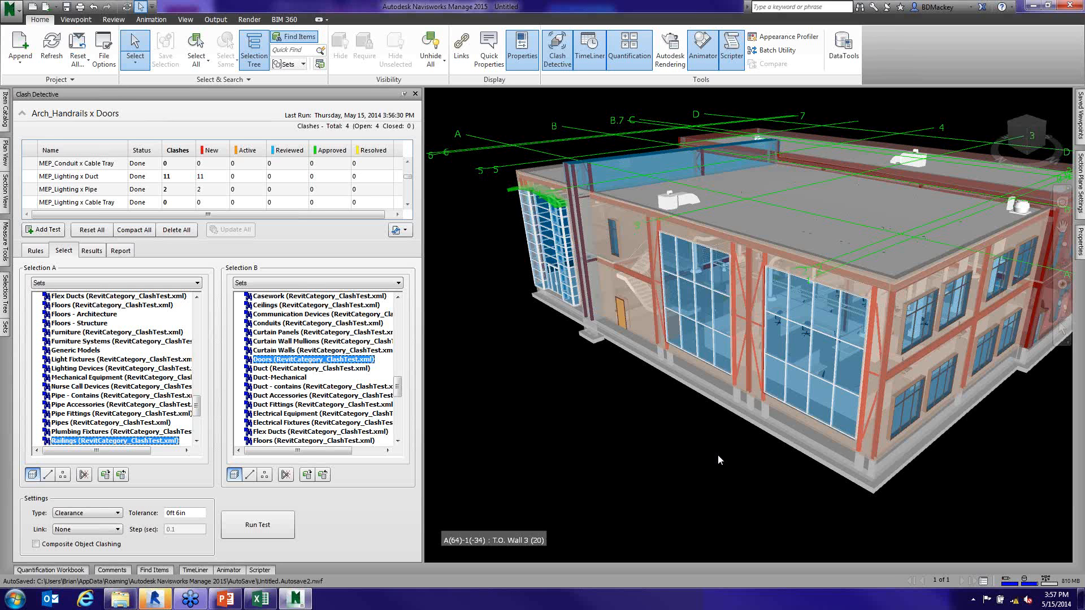
- Auto-hide the Clash Detective window, select a glass panel of the front curtain wall, and bring the workstations behind it into close view
left_click(416, 94)
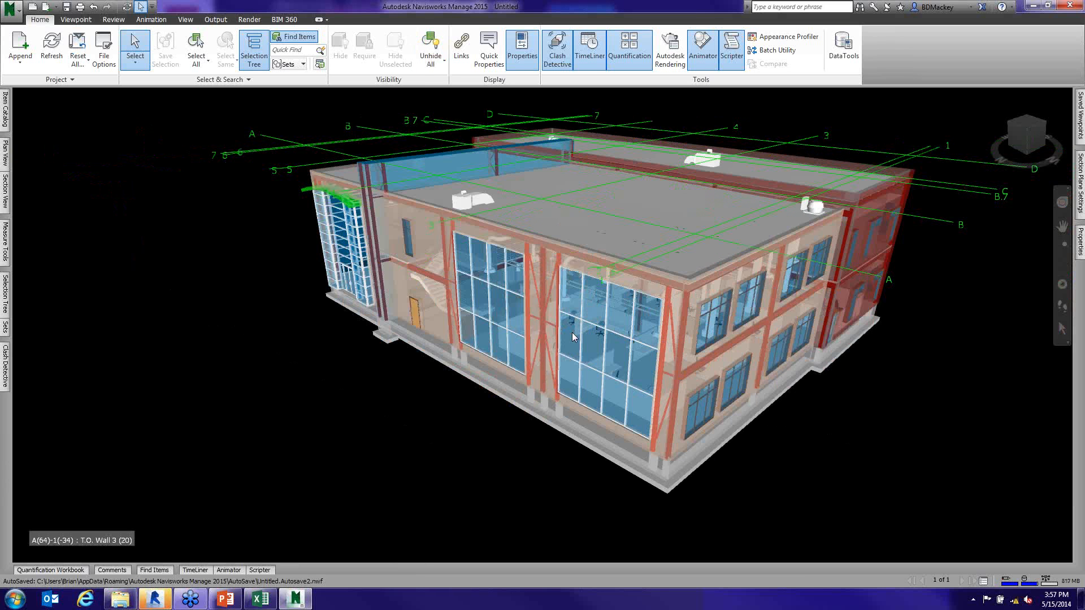
left_click(572, 332)
scroll(610, 439, "up", 2)
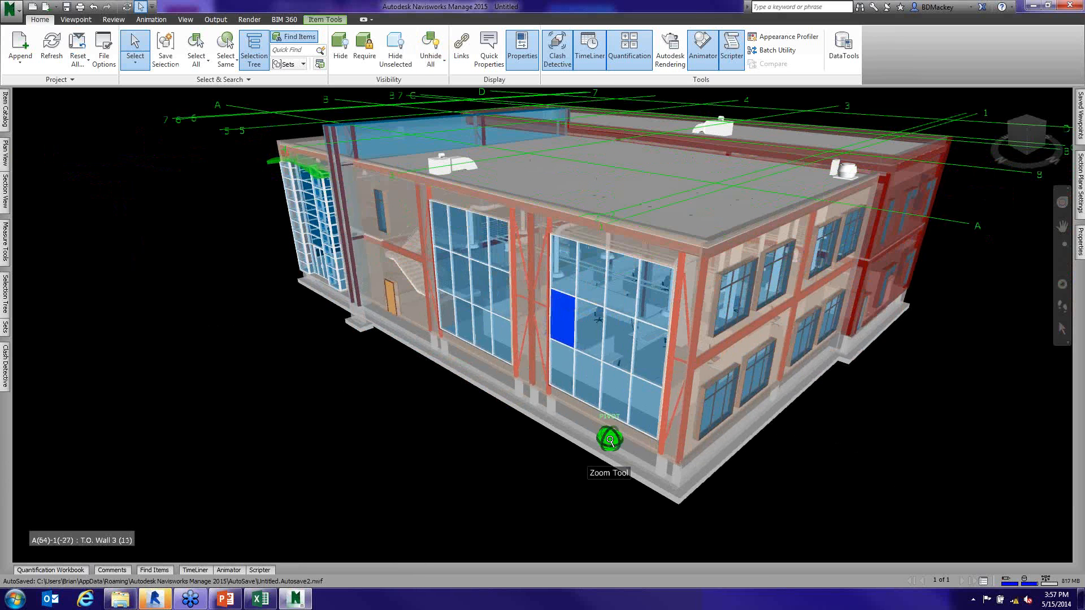
scroll(610, 439, "up", 2)
scroll(625, 429, "up", 3)
middle_click_drag(625, 429, 591, 513)
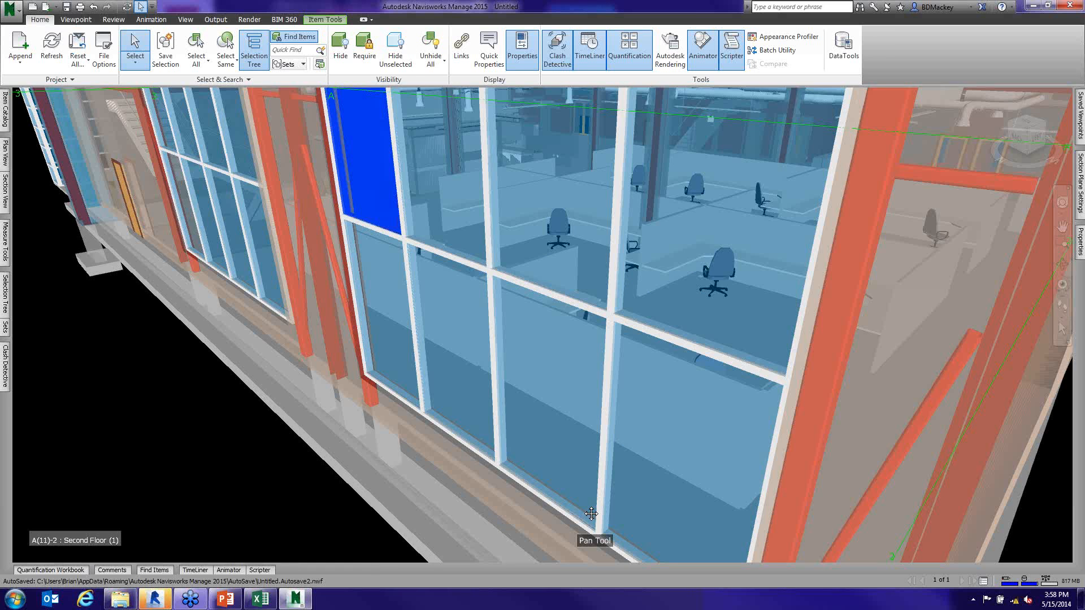
scroll(654, 416, "up", 5)
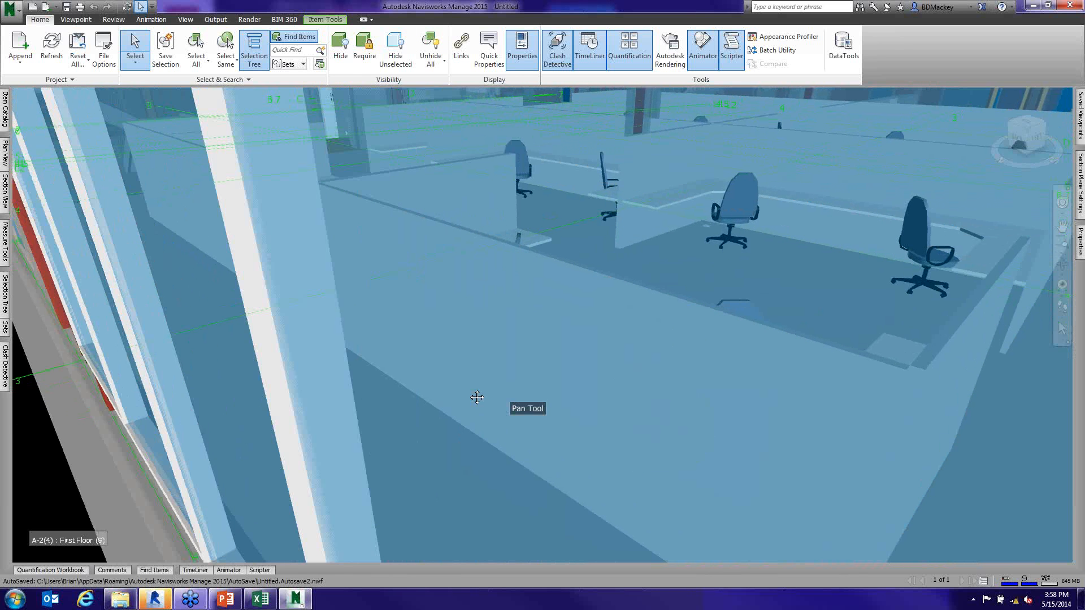
middle_click_drag(477, 398, 463, 401)
scroll(594, 303, "up", 1)
- Walk through the glass into the open office, past the workstations, and look up at the mezzanine railings, beams and ductwork
left_click(1062, 306)
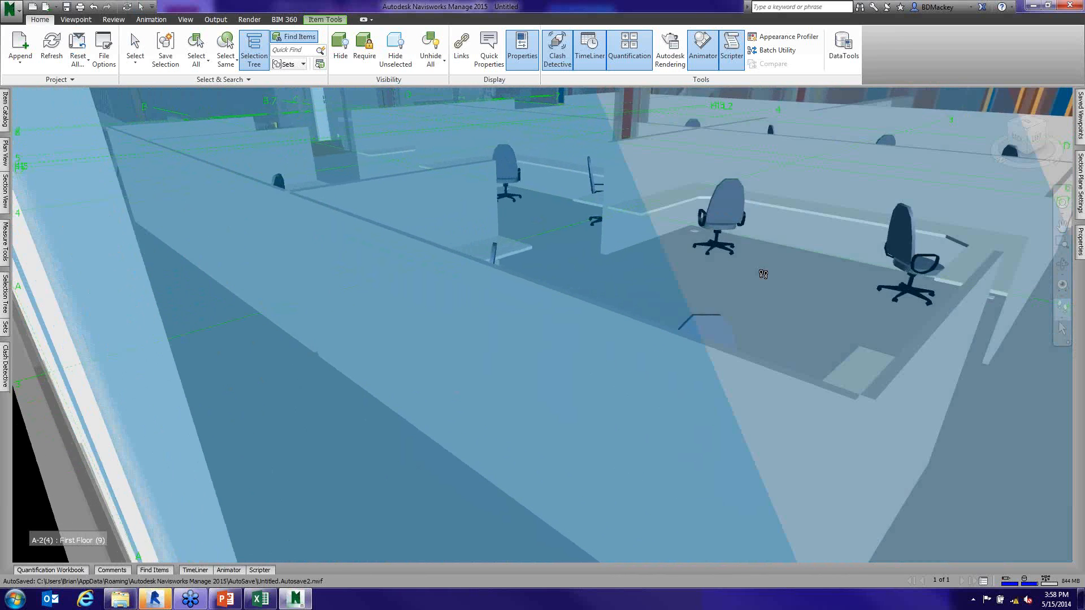
left_click_drag(763, 274, 683, 239)
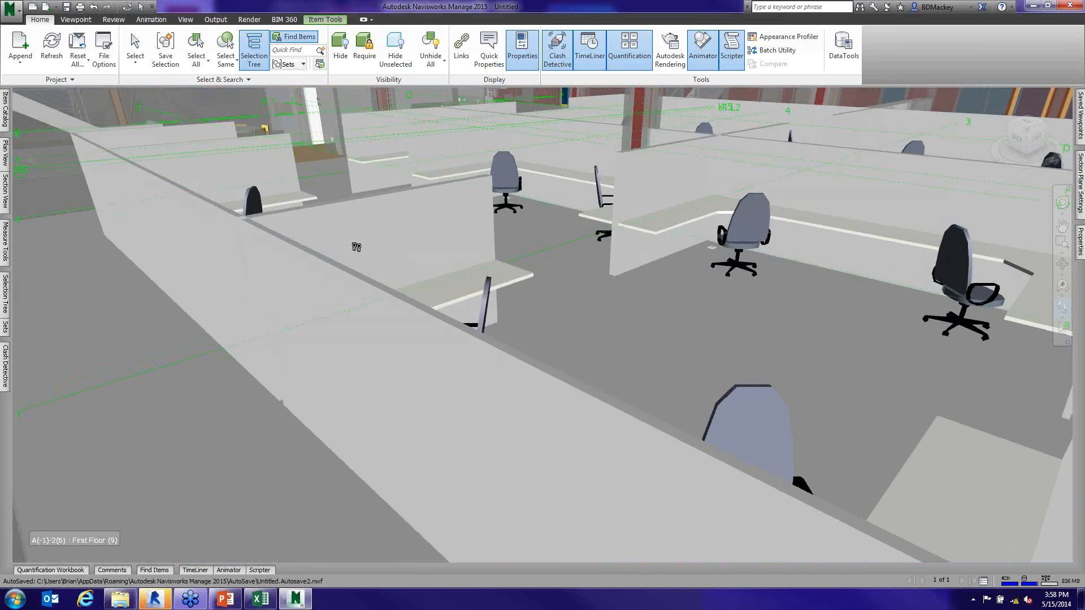
left_click_drag(356, 247, 286, 232)
scroll(363, 135, "up", 4)
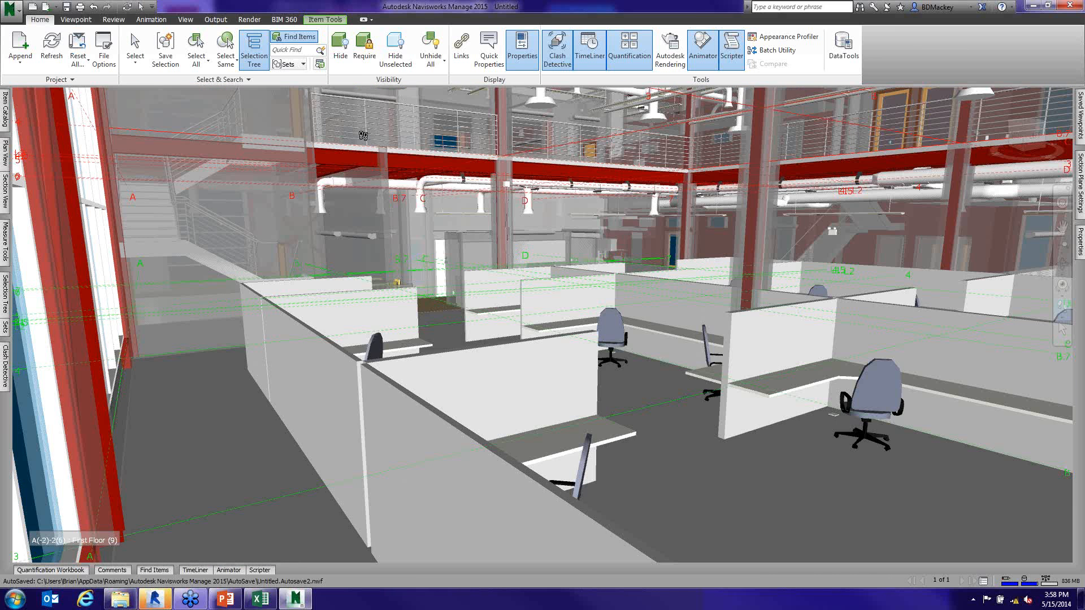
left_click_drag(455, 329, 473, 219)
left_click_drag(353, 289, 330, 276)
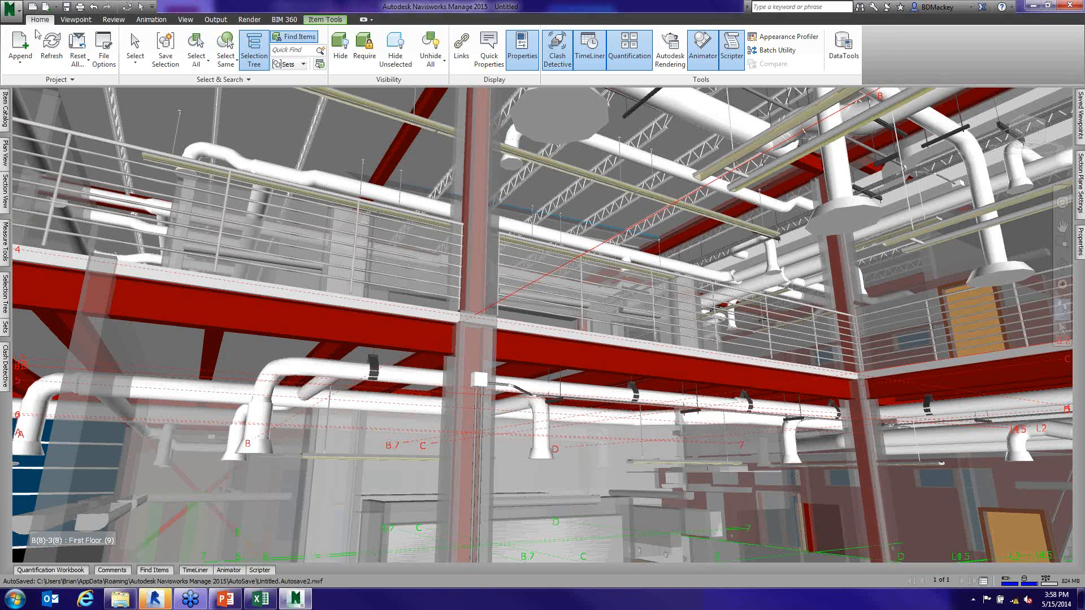
- Start a new file without saving the current one, and browse for files to append in Central States Workshop > 2013 > Navisworks_Designer
left_click(32, 7)
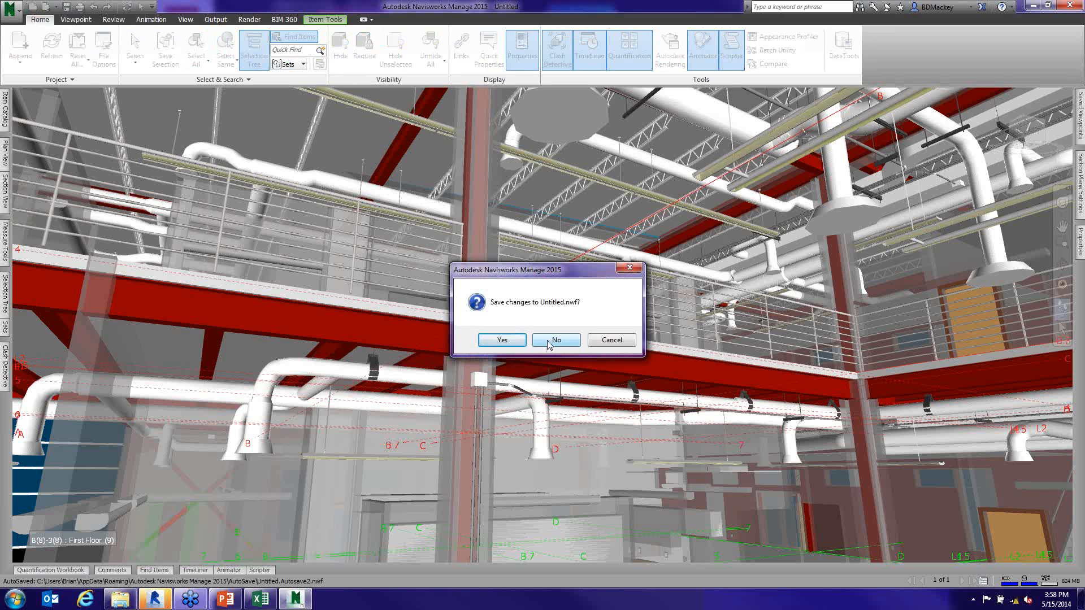
left_click(551, 345)
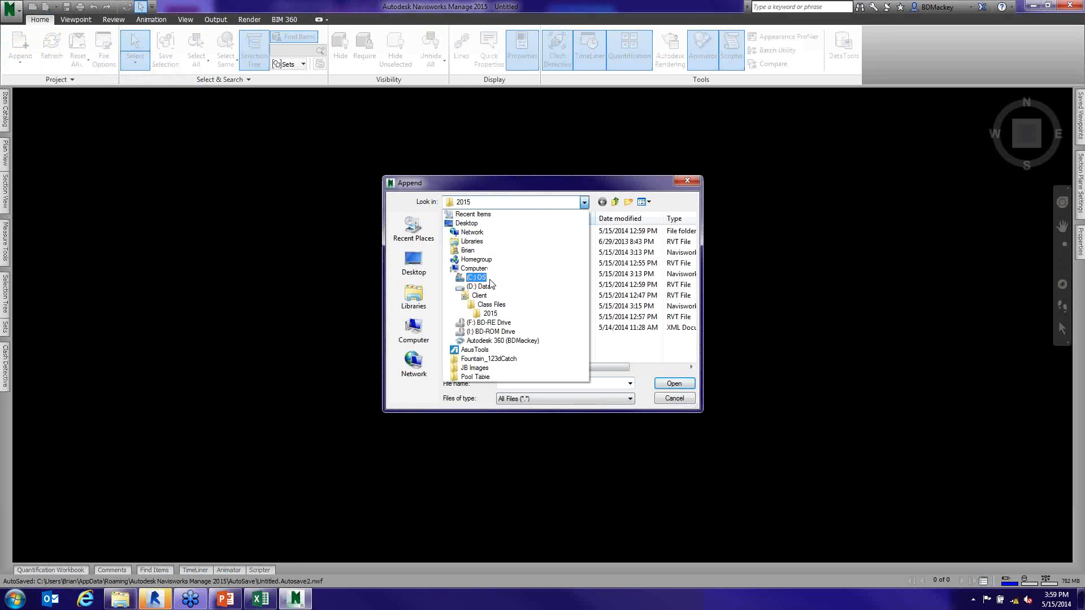
left_click(489, 279)
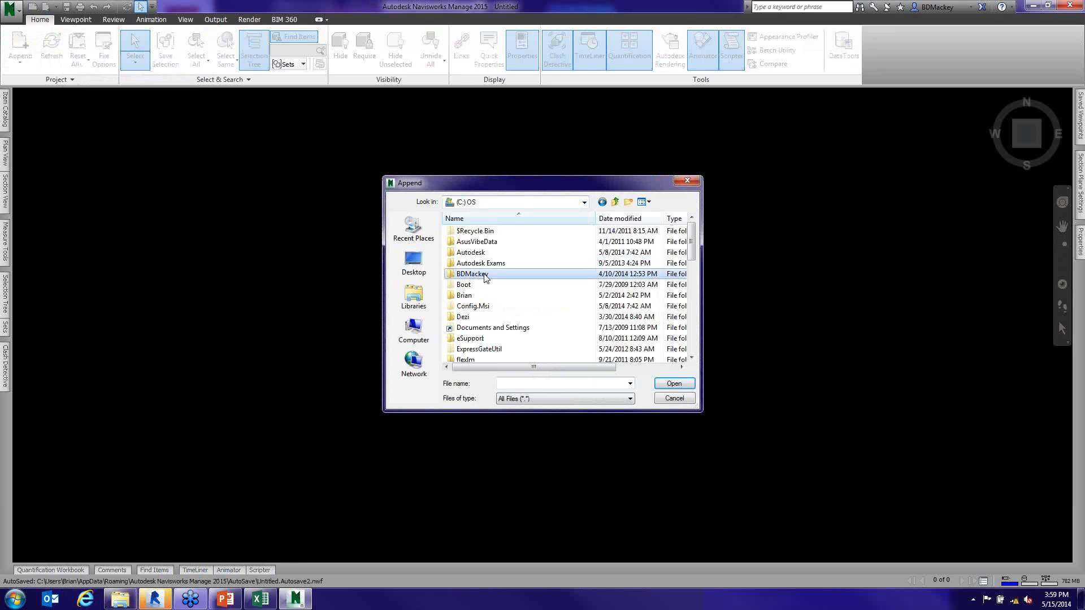
double_click(485, 275)
double_click(497, 253)
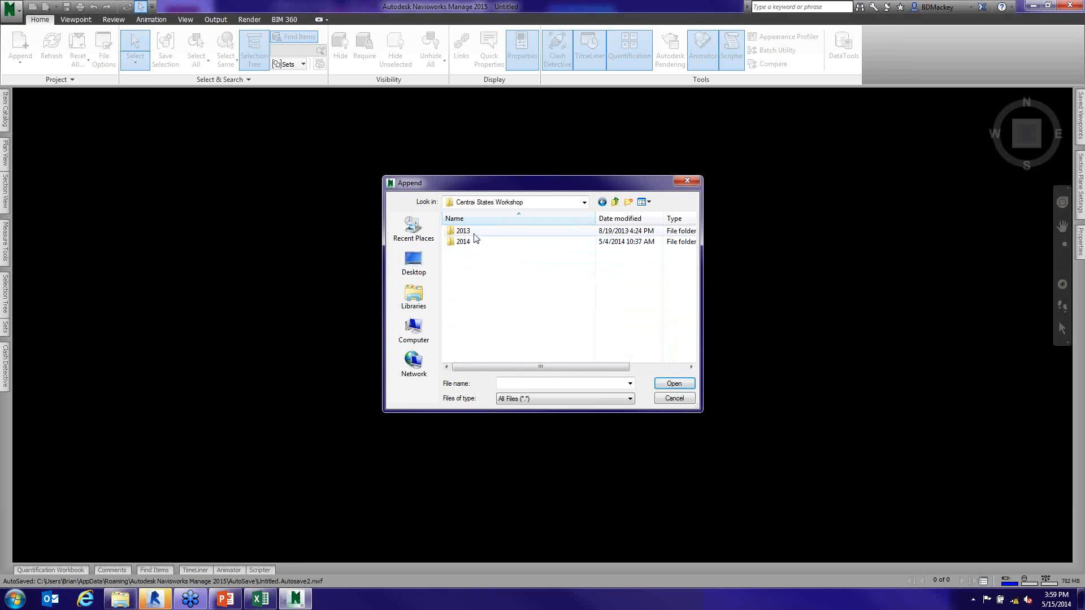
double_click(472, 232)
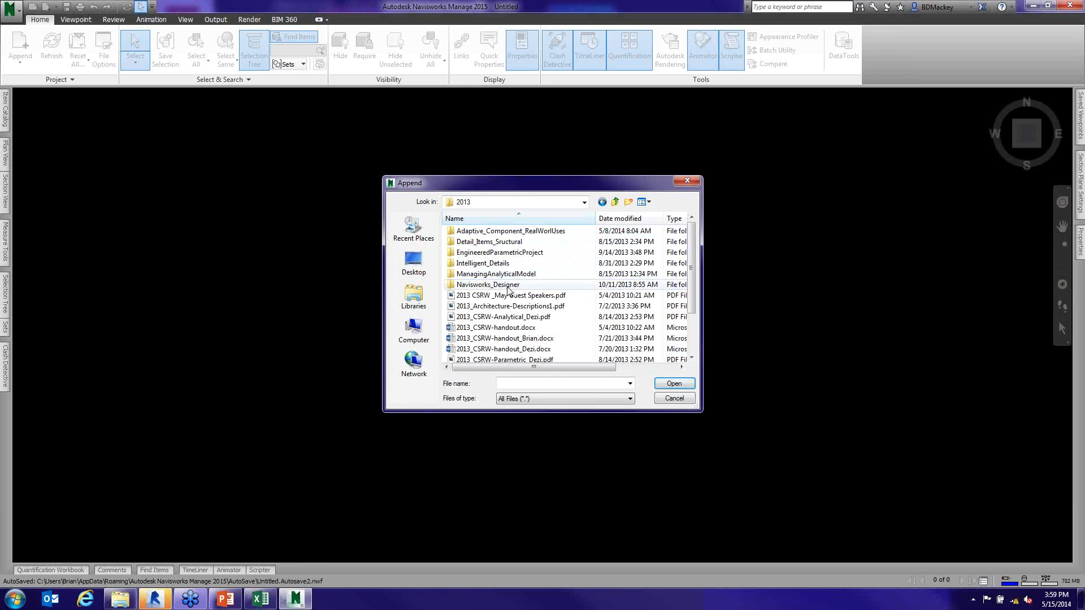
double_click(508, 287)
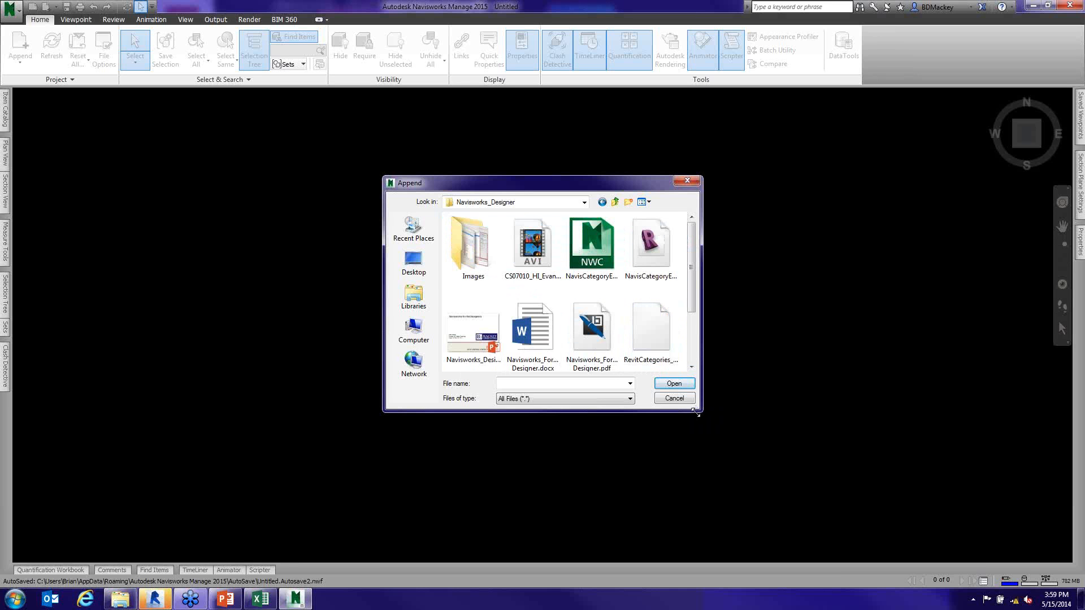
- Look through the Navisworks_Designer folder and its Images subfolder in an enlarged Append dialog, listing the files in Details view with full names
left_click_drag(697, 413, 763, 456)
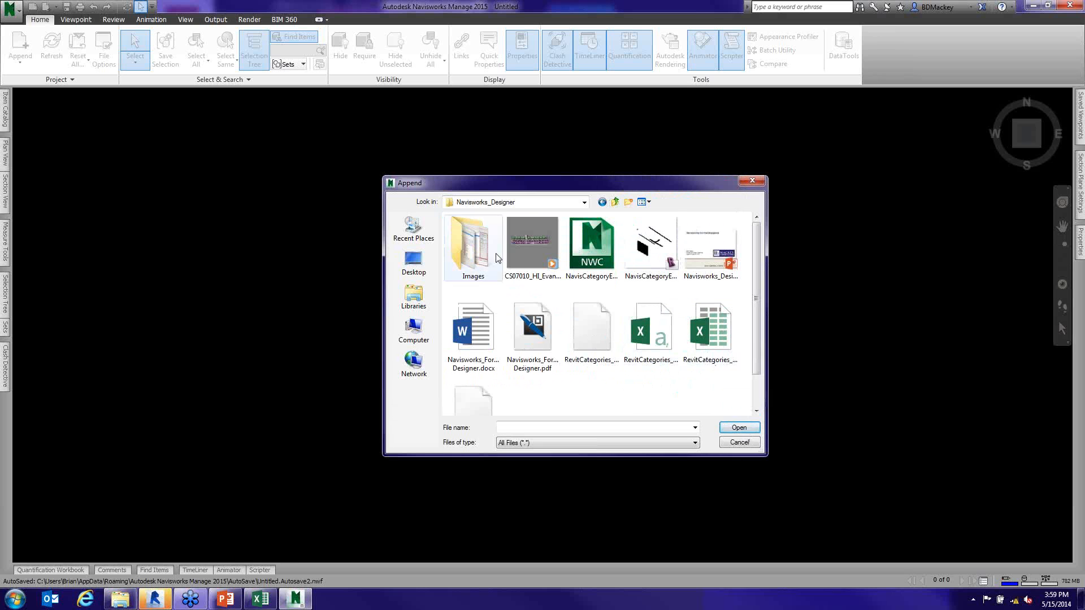
scroll(755, 346, "down", 2)
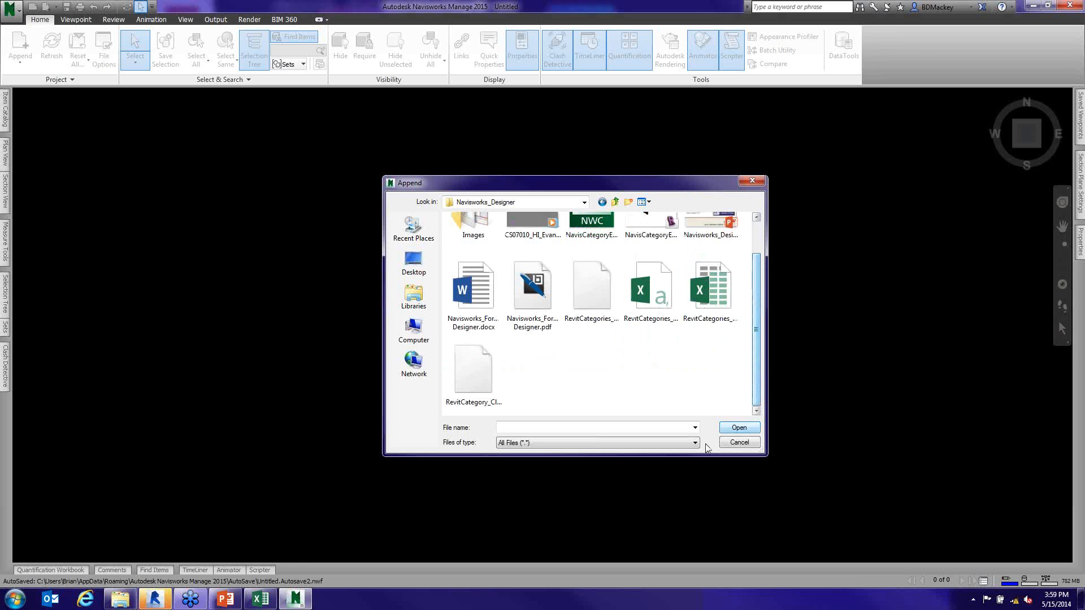
scroll(755, 381, "up", 2)
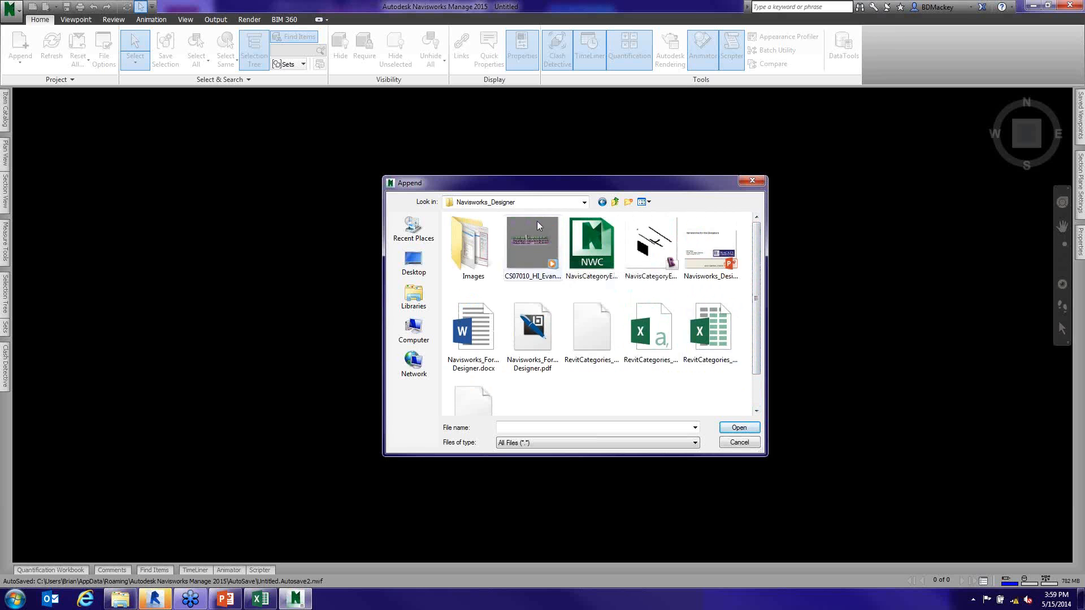
double_click(473, 246)
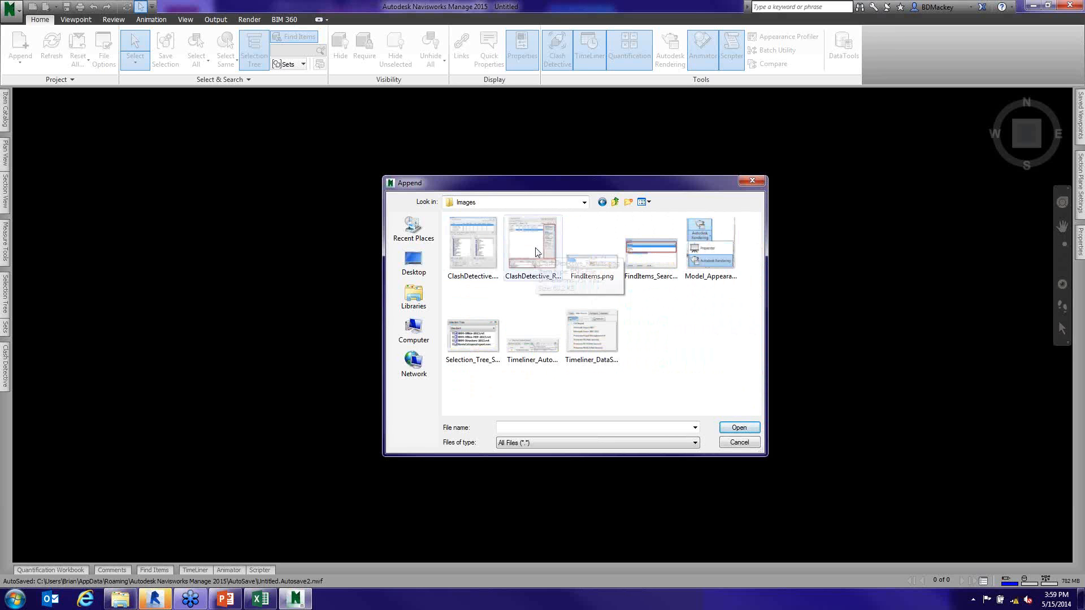
left_click(615, 202)
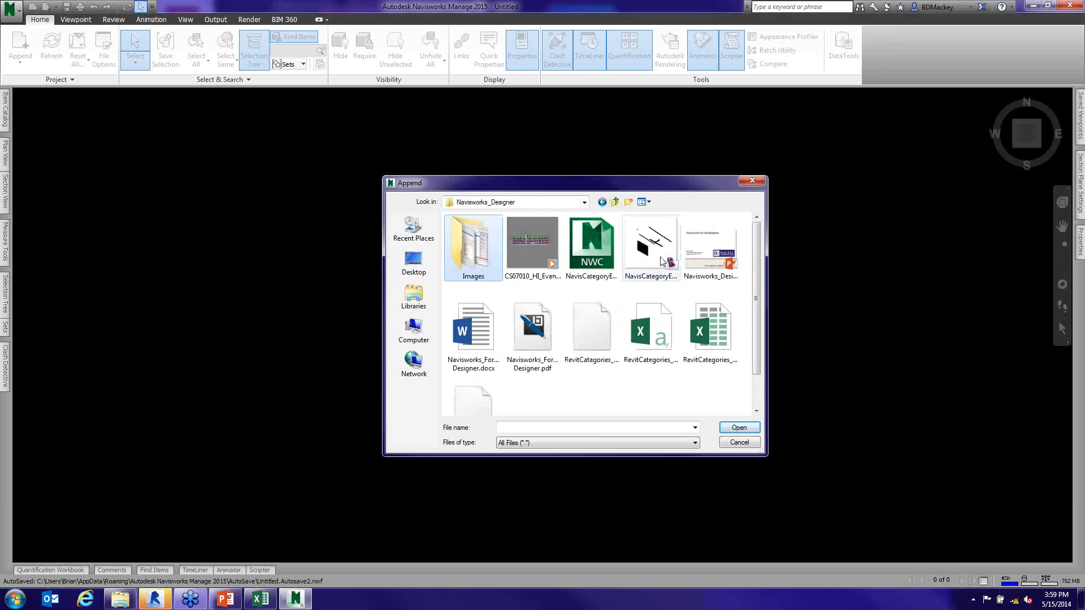
left_click(648, 203)
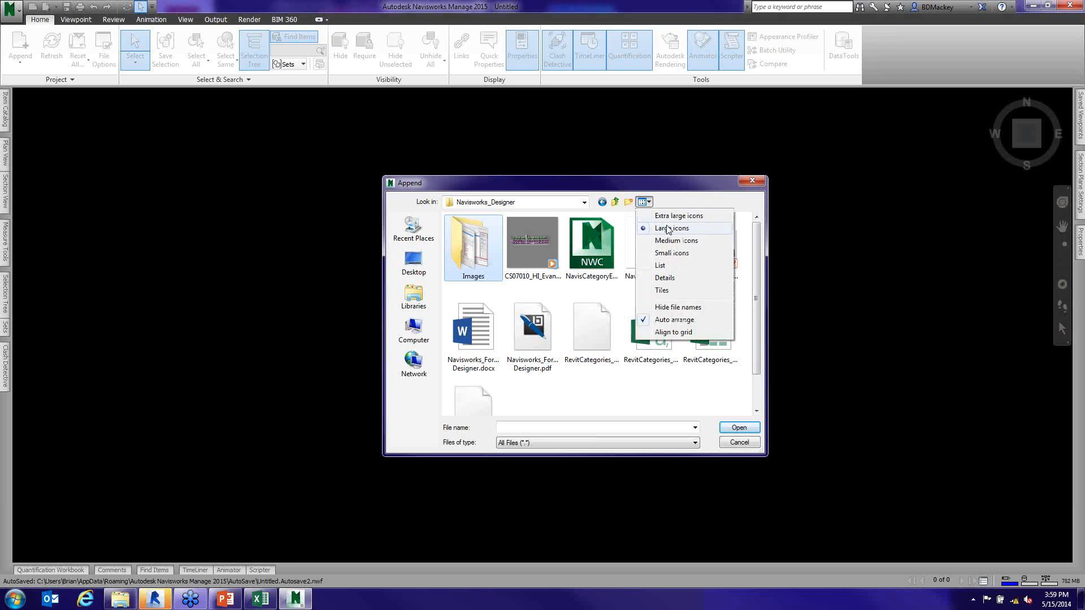
left_click(664, 279)
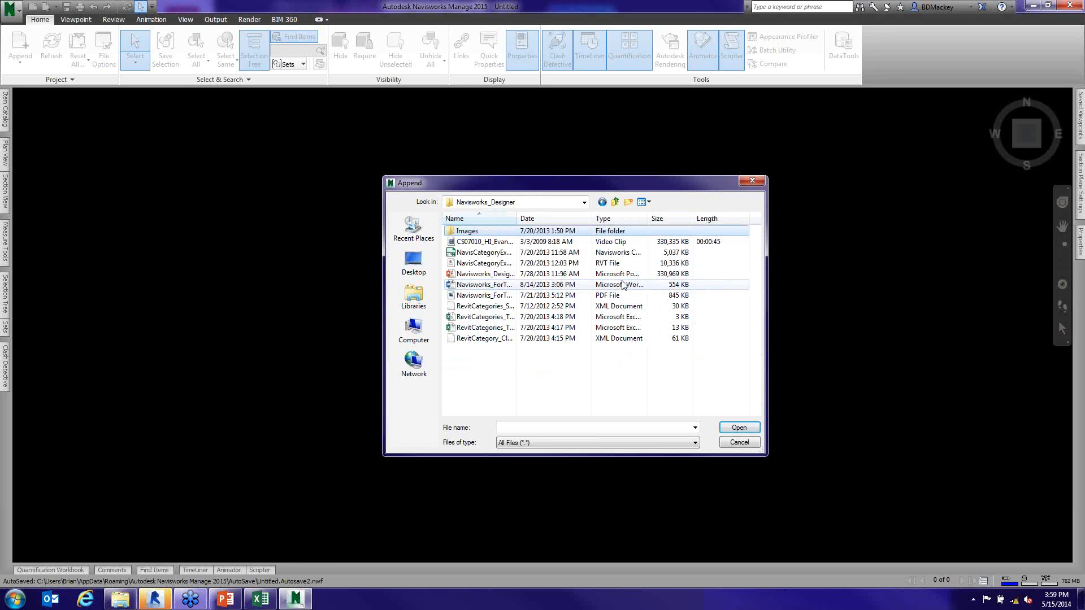
left_click_drag(517, 218, 585, 221)
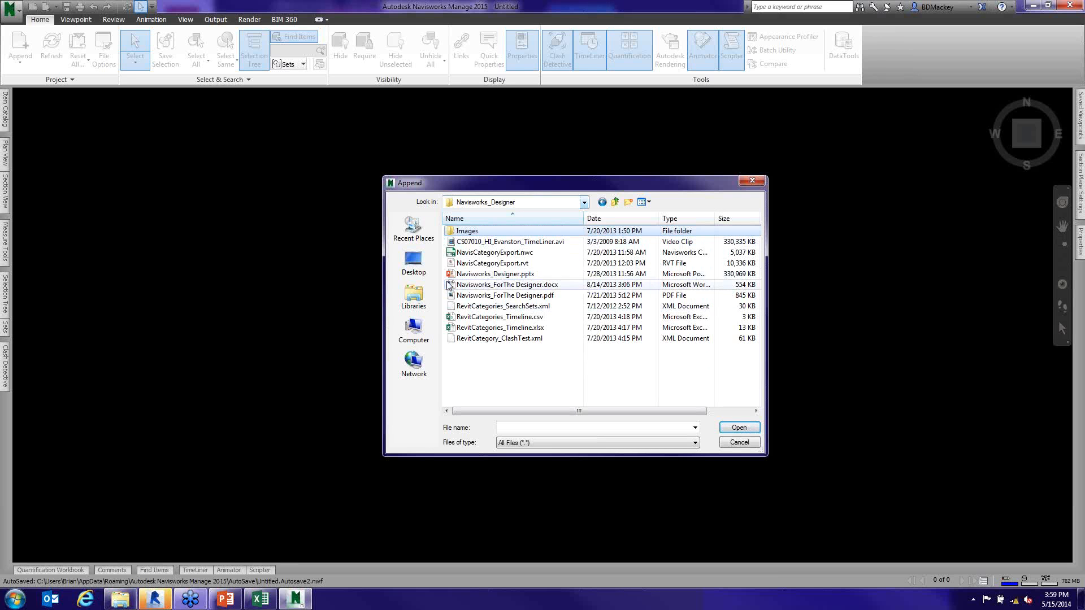
- Switch to Windows Explorer and search the Autodesk University folders for 2013 and 2012 on the C: drive for the class files
left_click(120, 600)
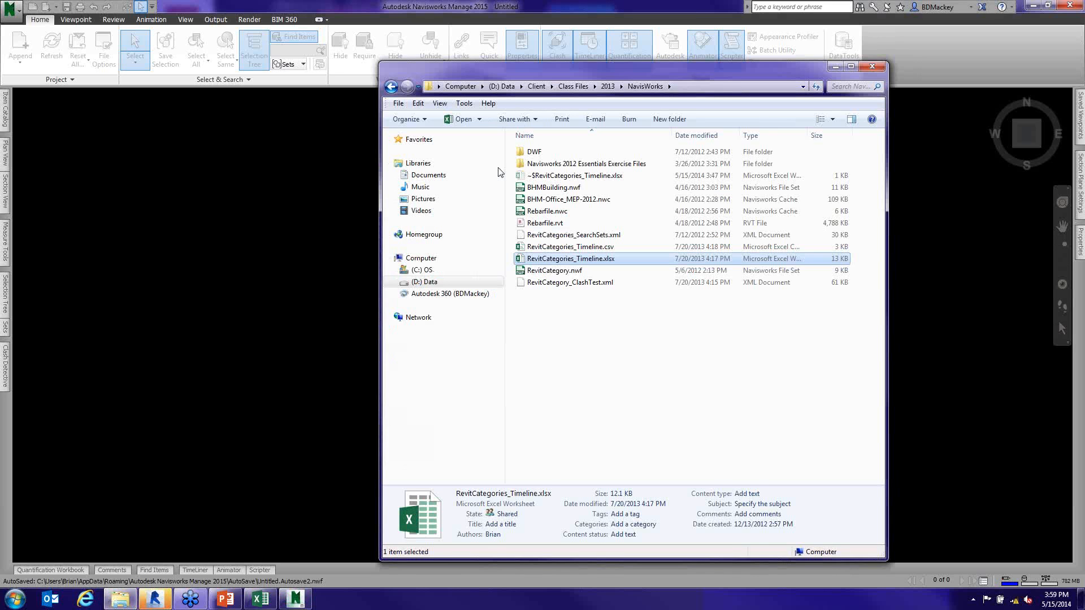
left_click(436, 273)
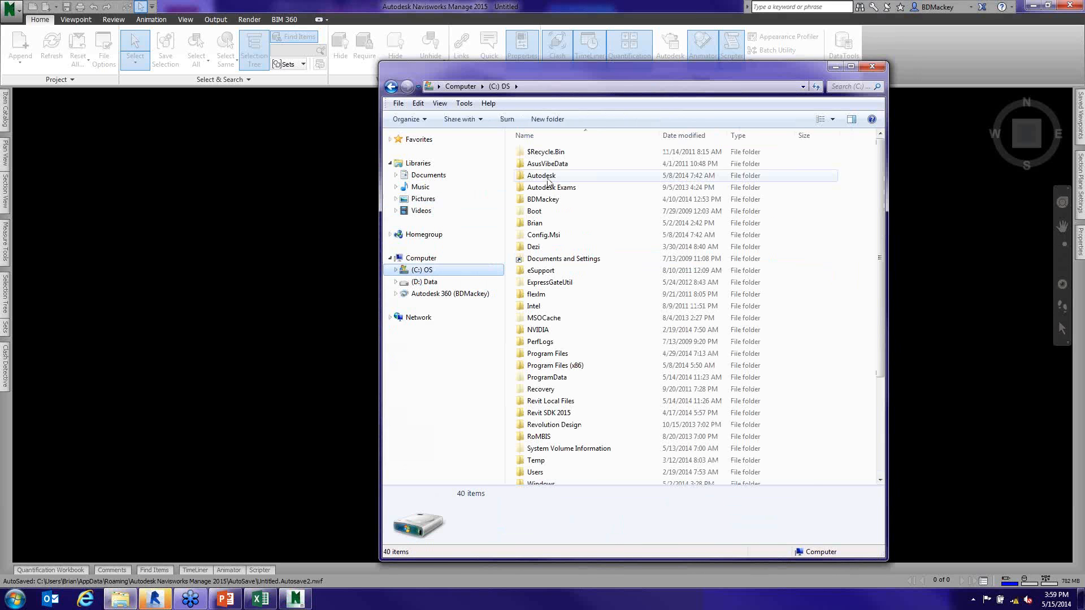
double_click(542, 200)
double_click(557, 168)
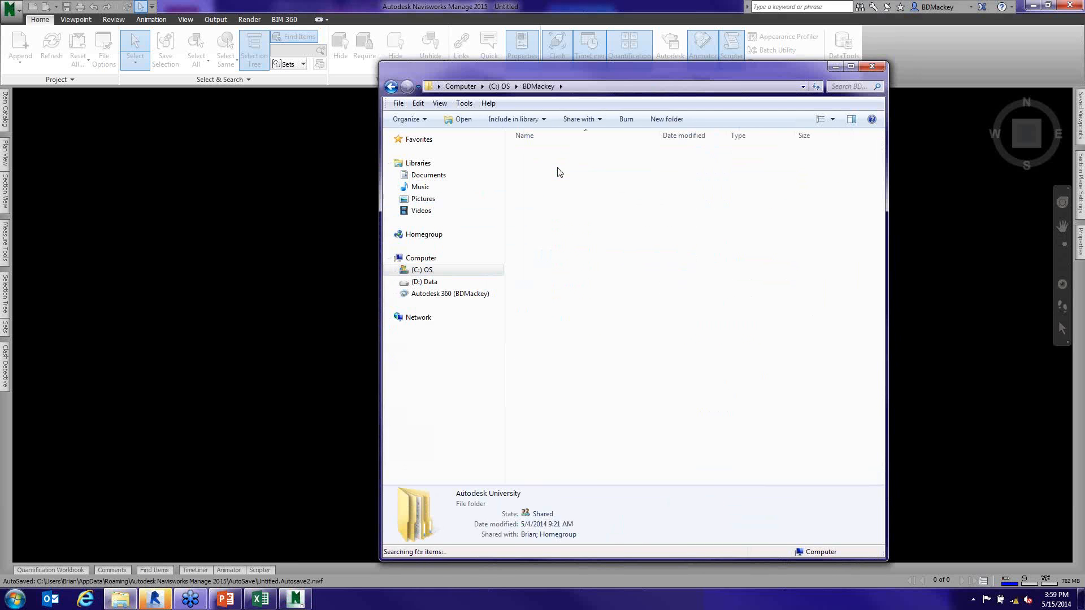
double_click(559, 187)
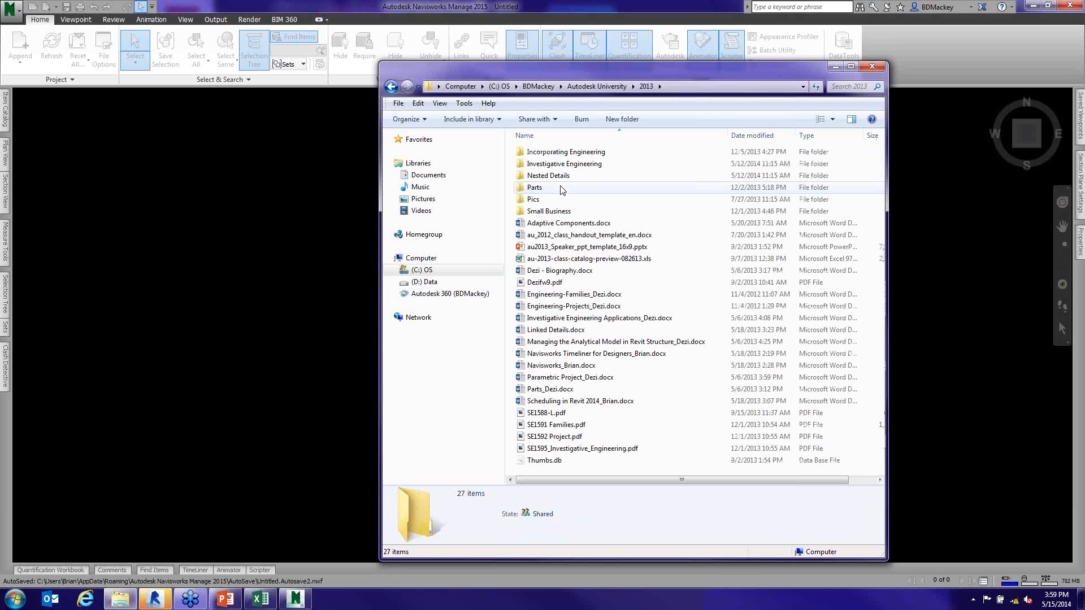
left_click(392, 88)
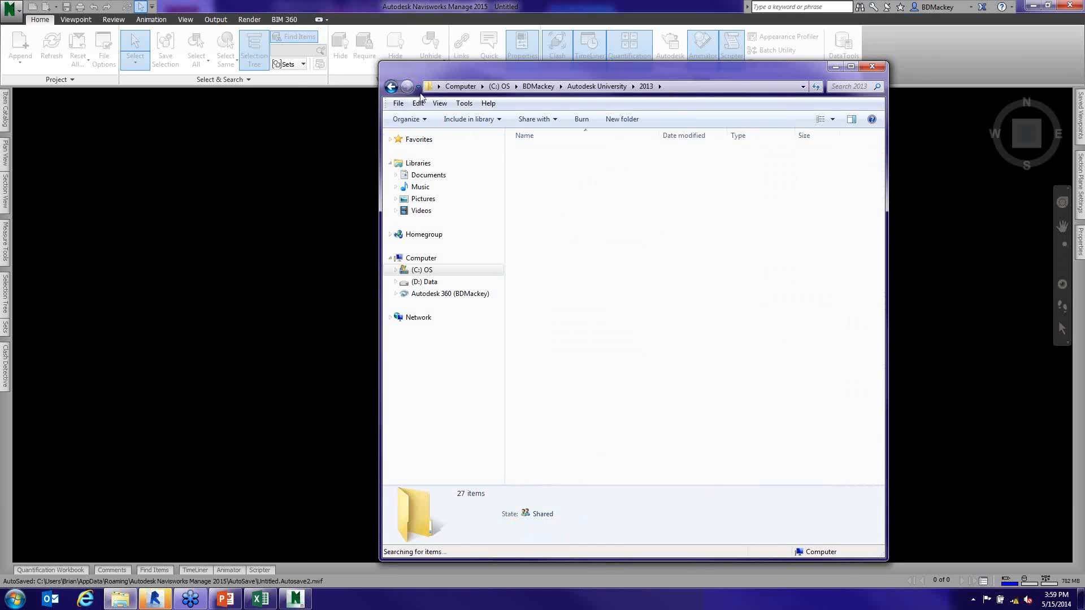
double_click(528, 174)
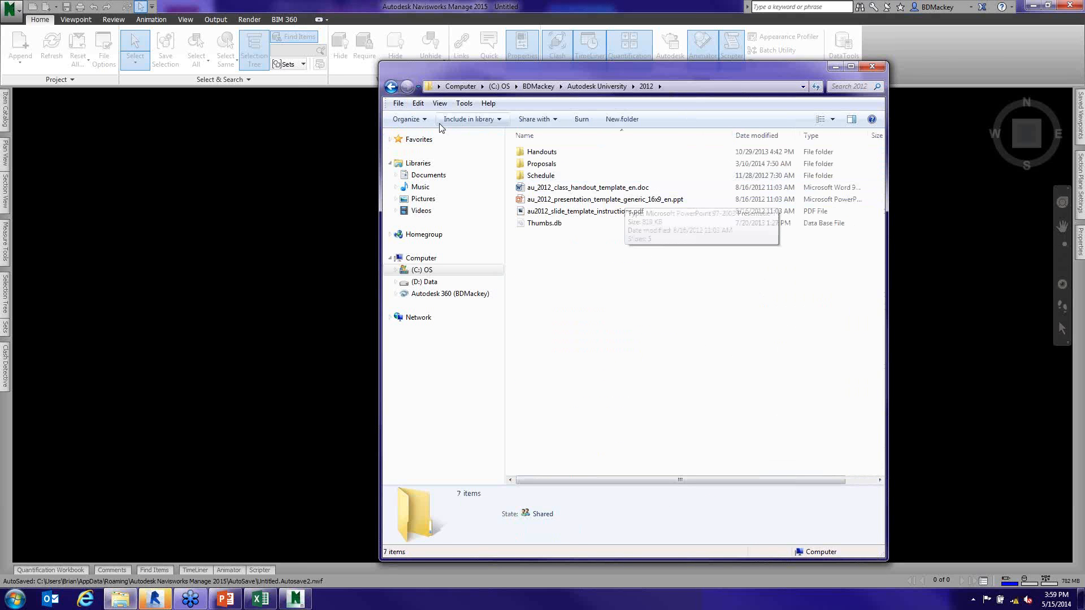
key("BackSpace")
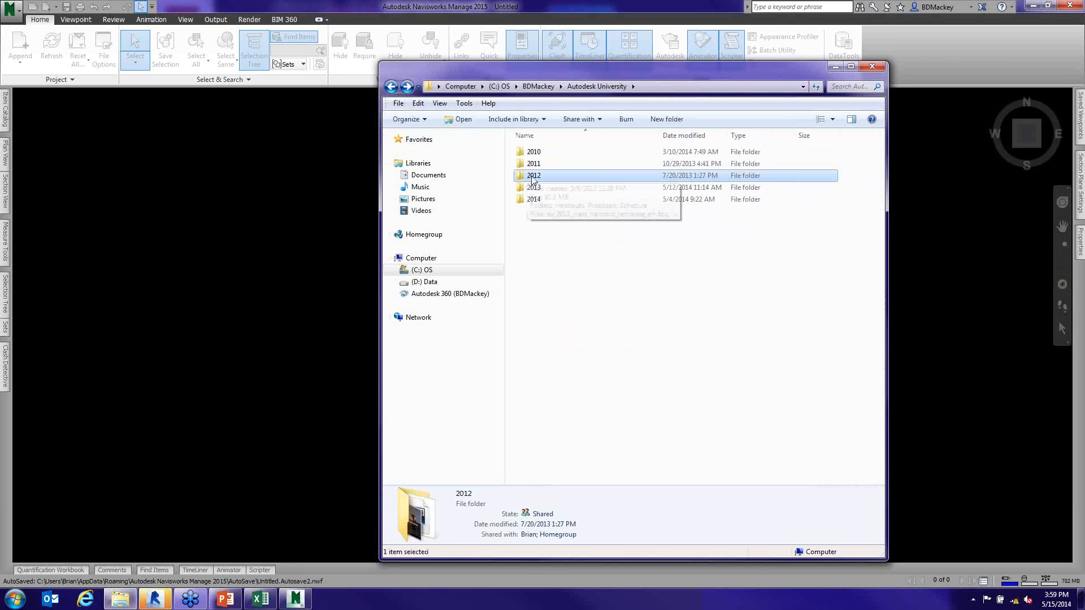
- Check the NA subfolder of RTC 2013 for the Navisworks class files, and return to the RTC folder
left_click(546, 88)
double_click(547, 247)
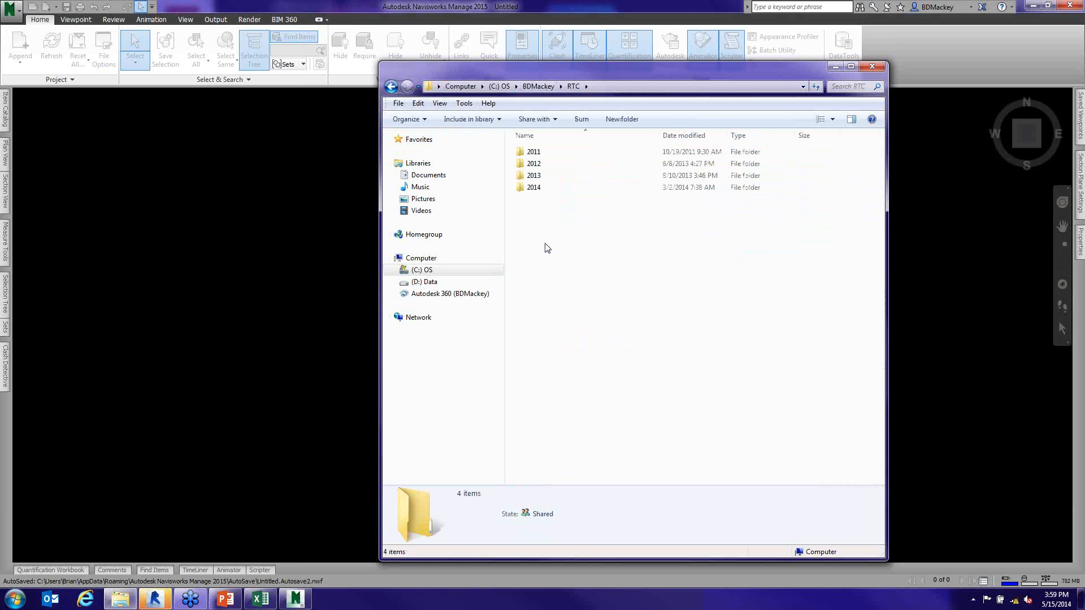
double_click(535, 175)
double_click(551, 164)
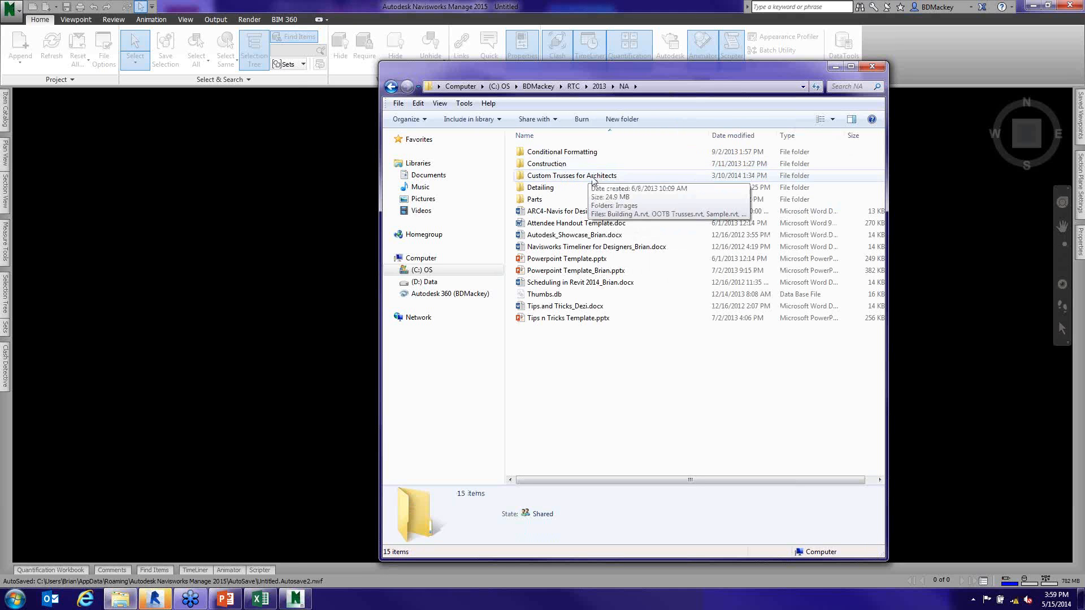
left_click(394, 88)
left_click(393, 88)
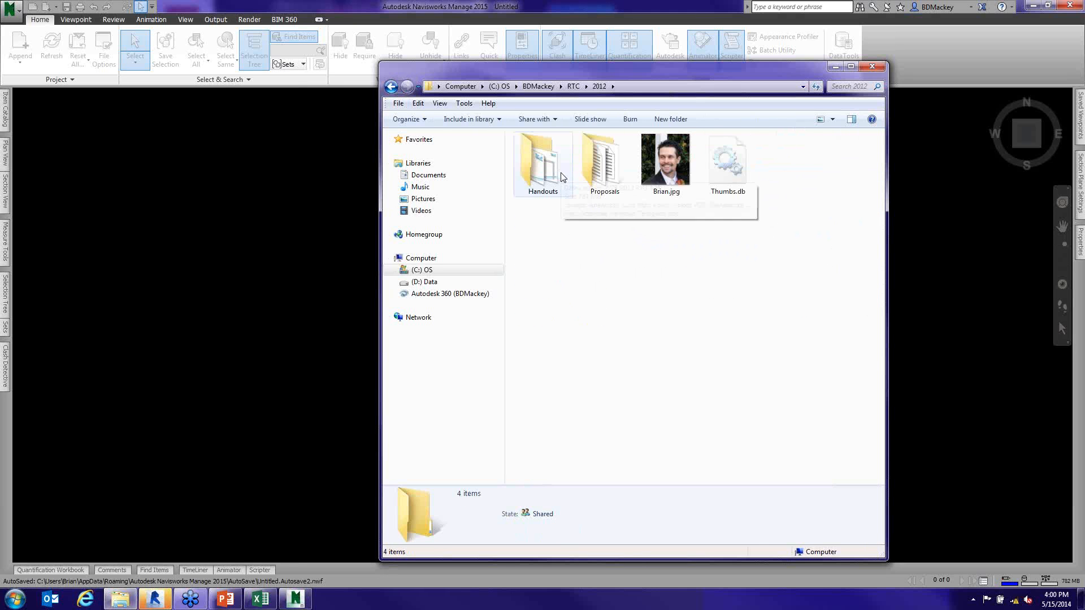
- Open the Session 03 folder under RTC > 2012 > Handouts > Navisworks and select Office-Arch-2013_Compare.nwc
double_click(559, 171)
double_click(584, 188)
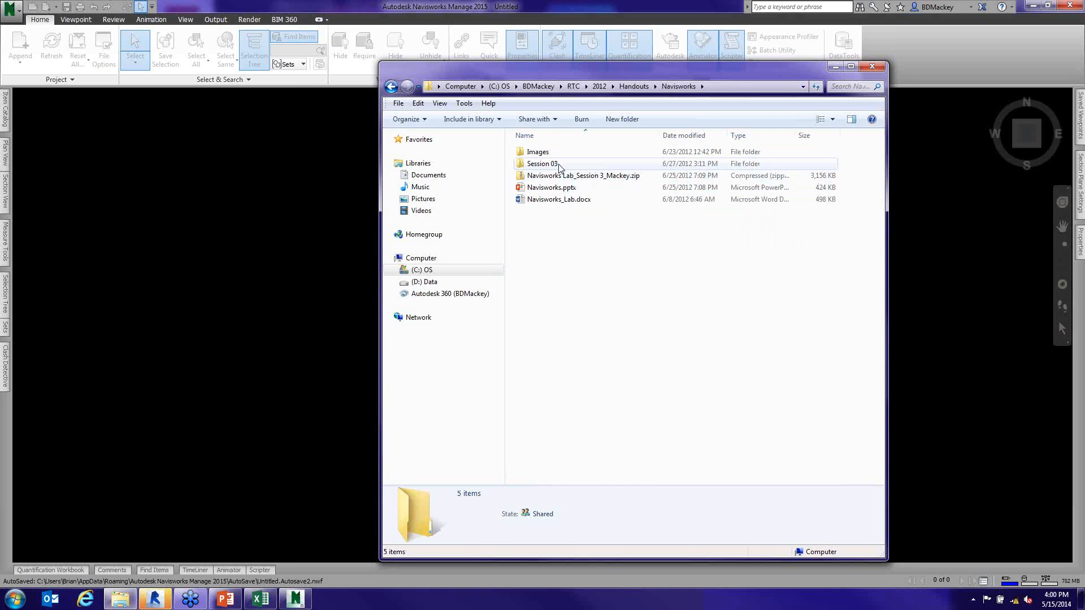
double_click(555, 165)
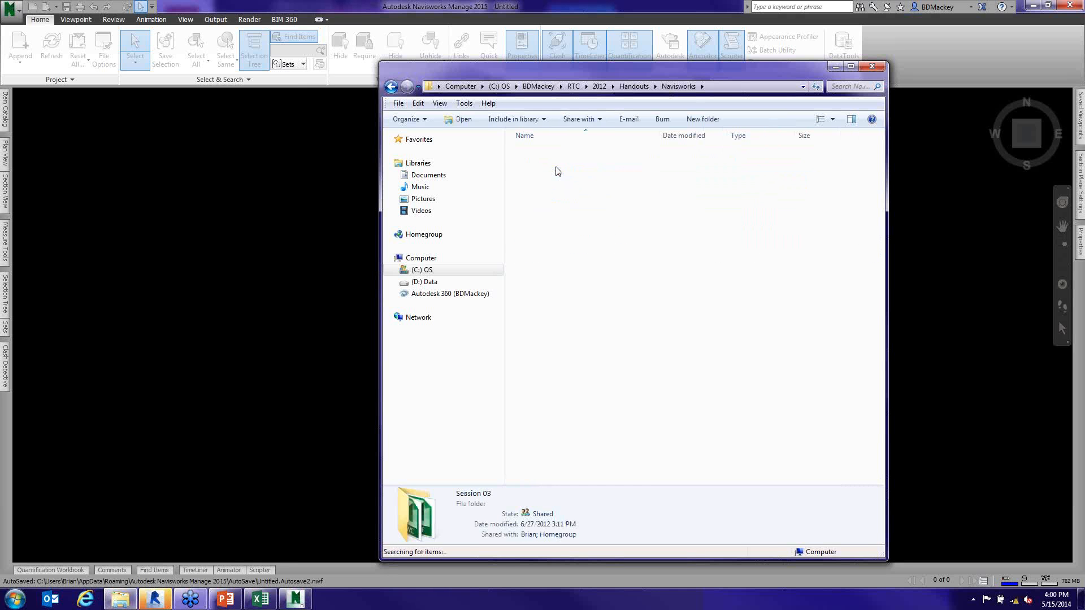
left_click(601, 177)
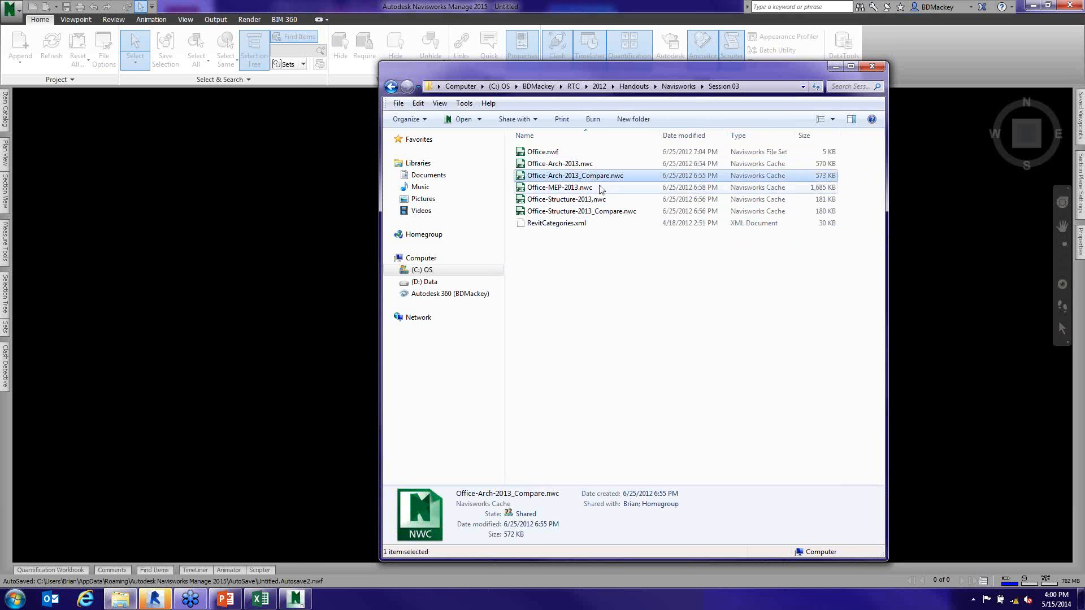
- Copy the Session 03 folder path from Windows Explorer and go to that folder in the Append dialog
left_click(568, 165, "ctrl")
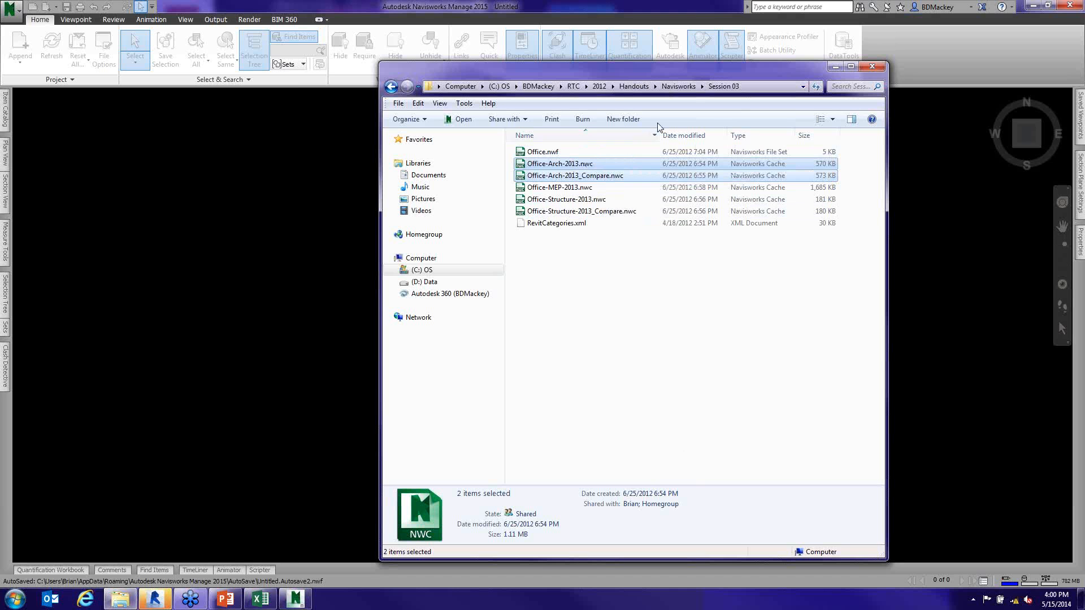
left_click(758, 88)
key("ctrl+c")
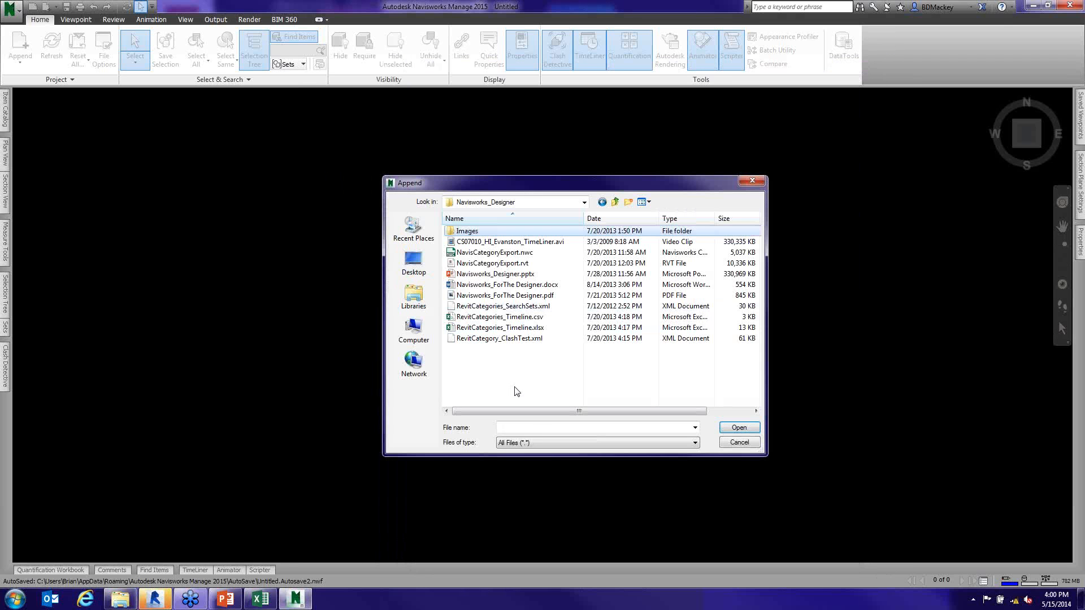
left_click(536, 427)
key("ctrl+v")
key("Return")
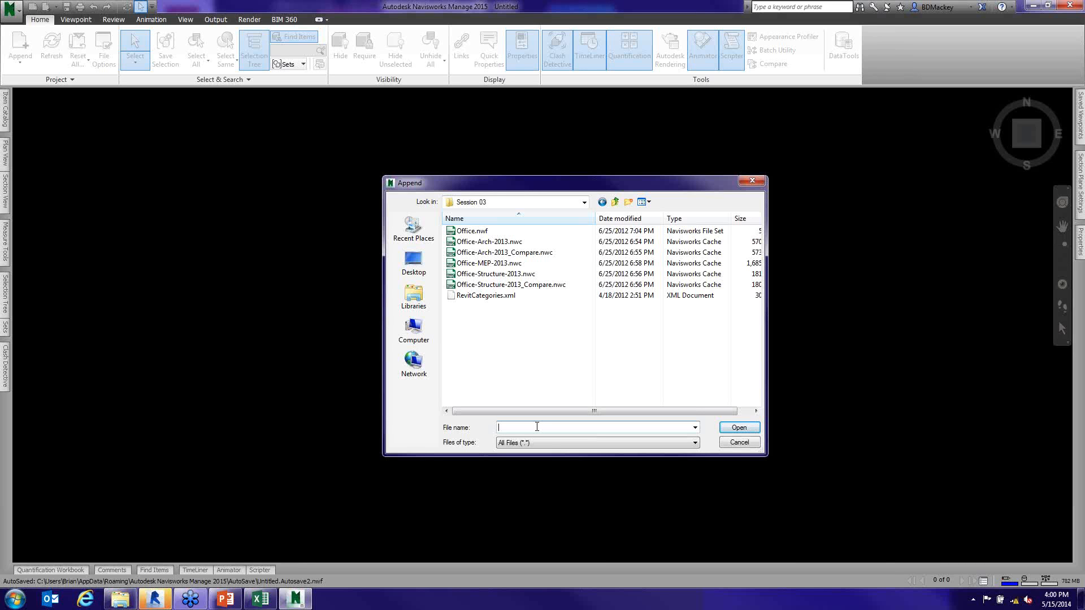
- Append Office-Arch-2013.nwc and Office-Arch-2013_Compare.nwc to the scene and keep the Selection Tree pinned open
left_click(489, 242)
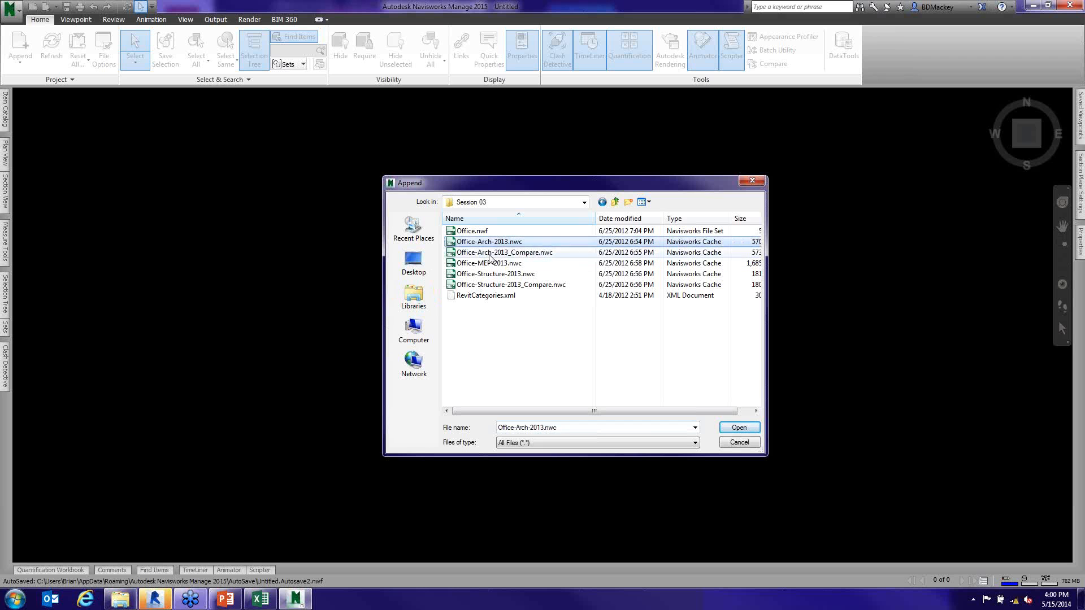
left_click(490, 252, "ctrl")
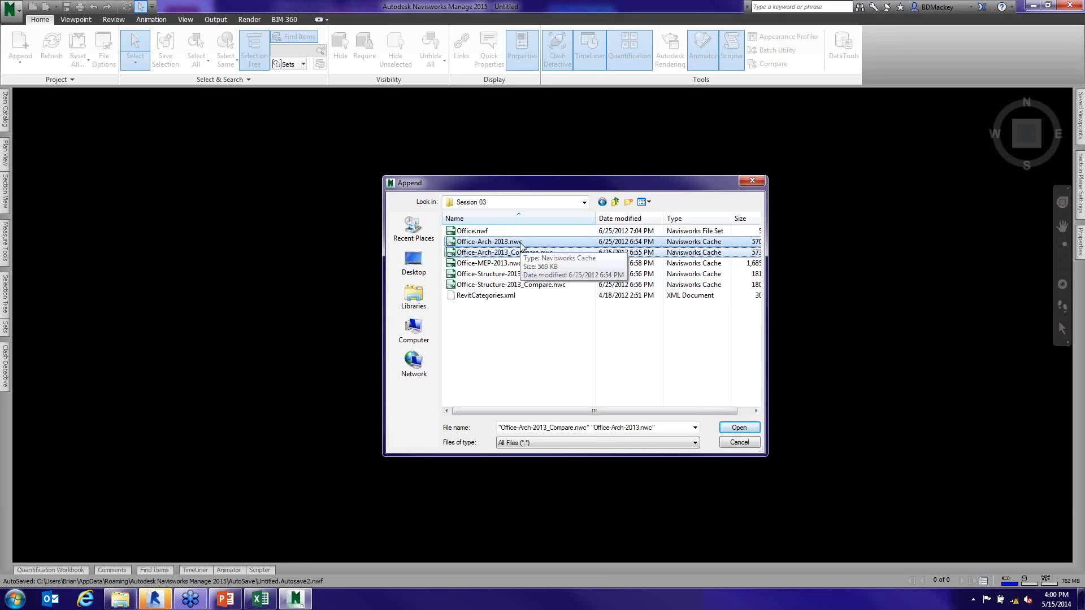
left_click(741, 428)
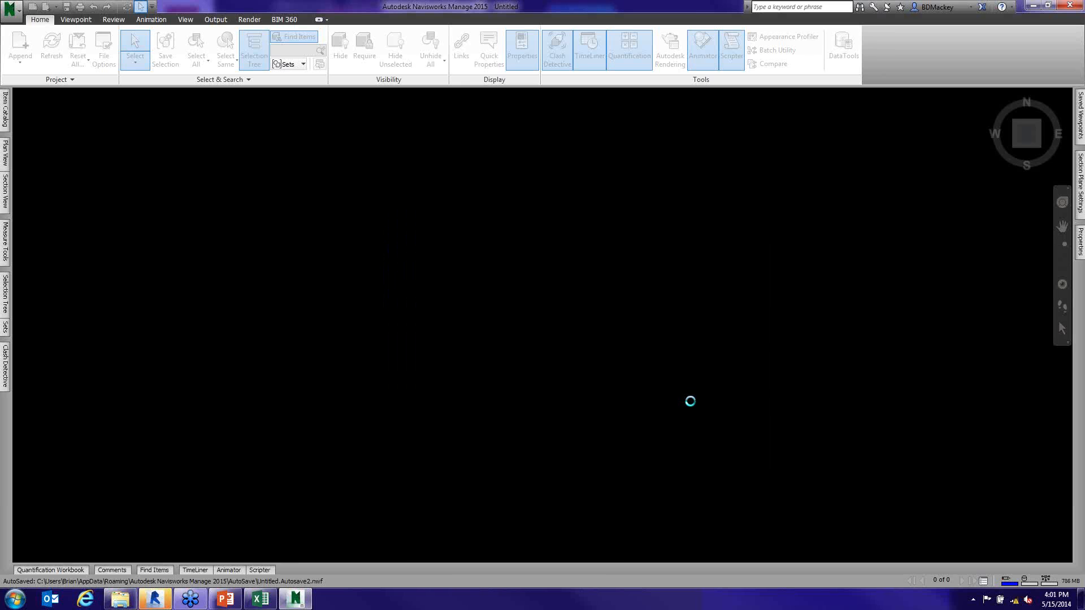
middle_click_drag(551, 267, 766, 391, "shift")
scroll(590, 438, "up", 1)
scroll(701, 369, "up", 3)
scroll(691, 372, "down", 3)
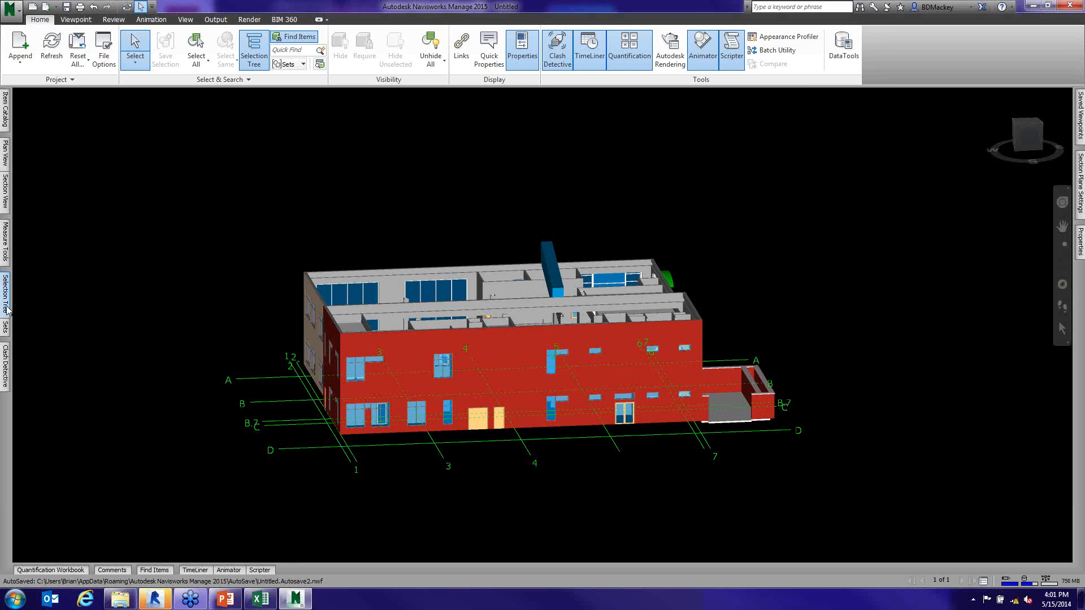
mouse_move(7, 309)
left_click(182, 93)
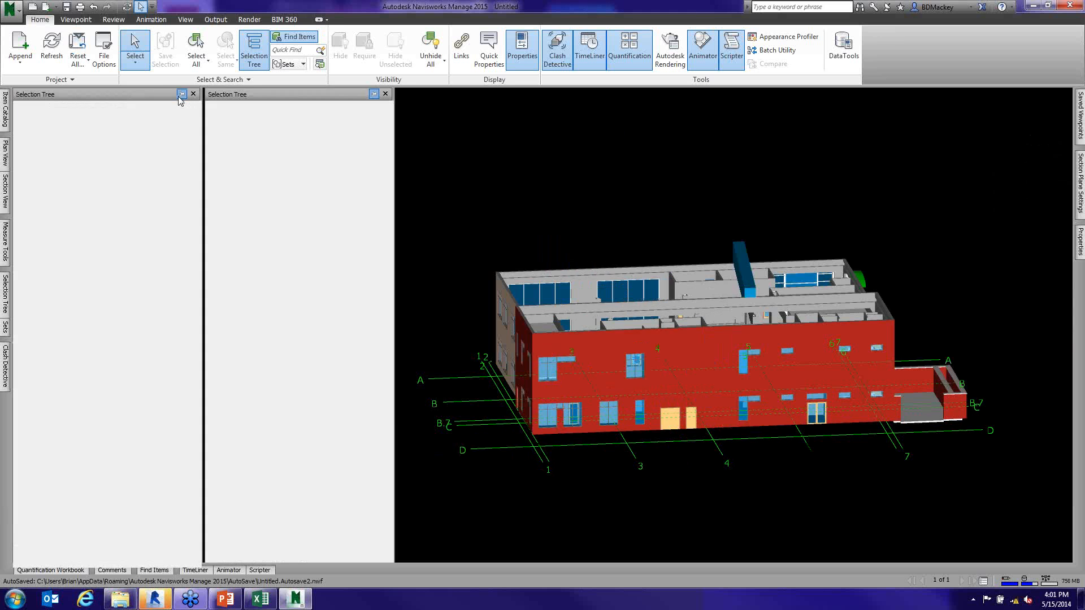
- Select both Office-Arch files and run Compare with the default difference and result options
left_click(72, 122)
left_click(89, 131, "shift")
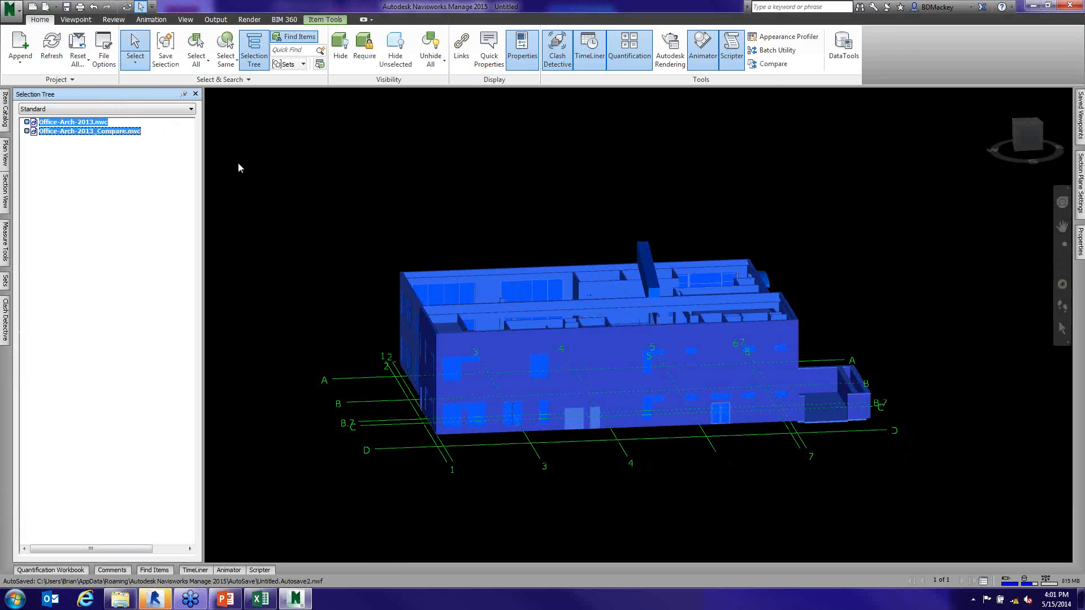
left_click(770, 65)
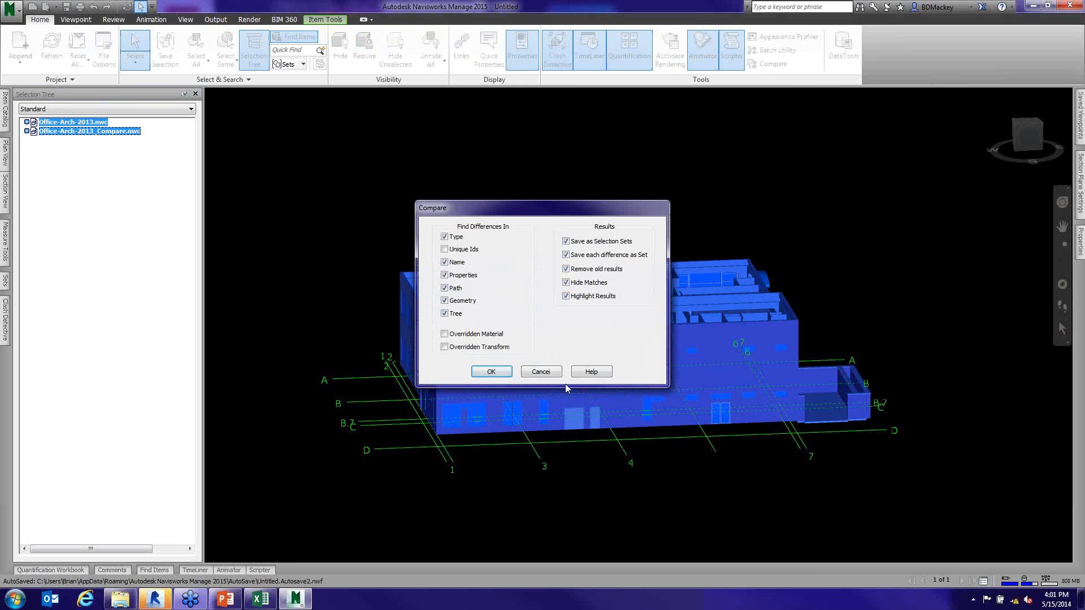
left_click(492, 372)
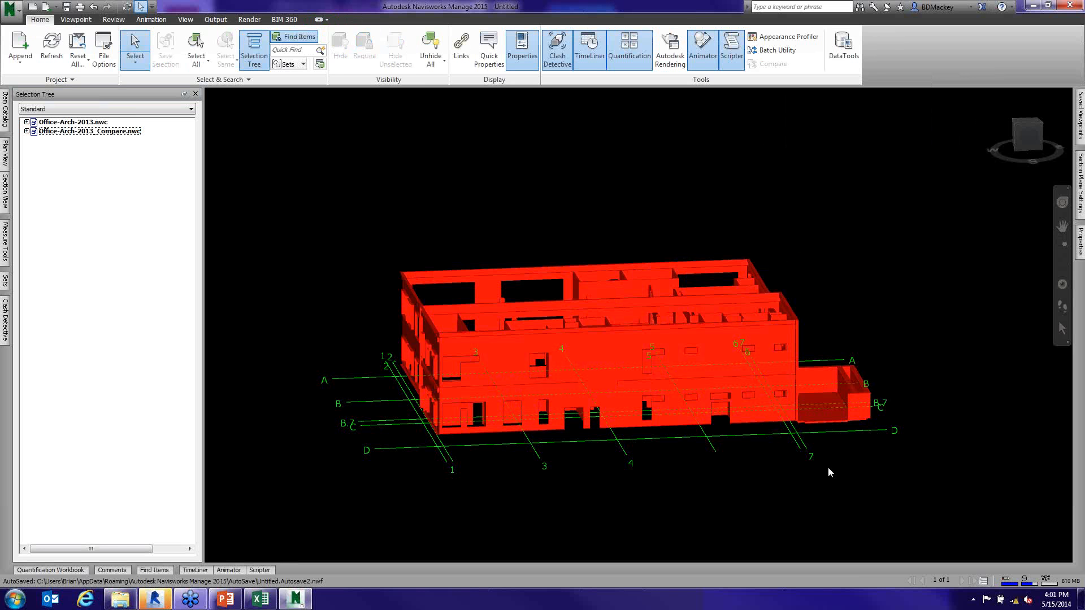
- Inspect the highlighted differences around the building's low-walled enclosure, and undo the view changes and the comparison
mouse_move(852, 450)
middle_mouse_down()
mouse_move(796, 444)
mouse_move(734, 460)
mouse_move(560, 447)
mouse_move(636, 465)
middle_mouse_up()
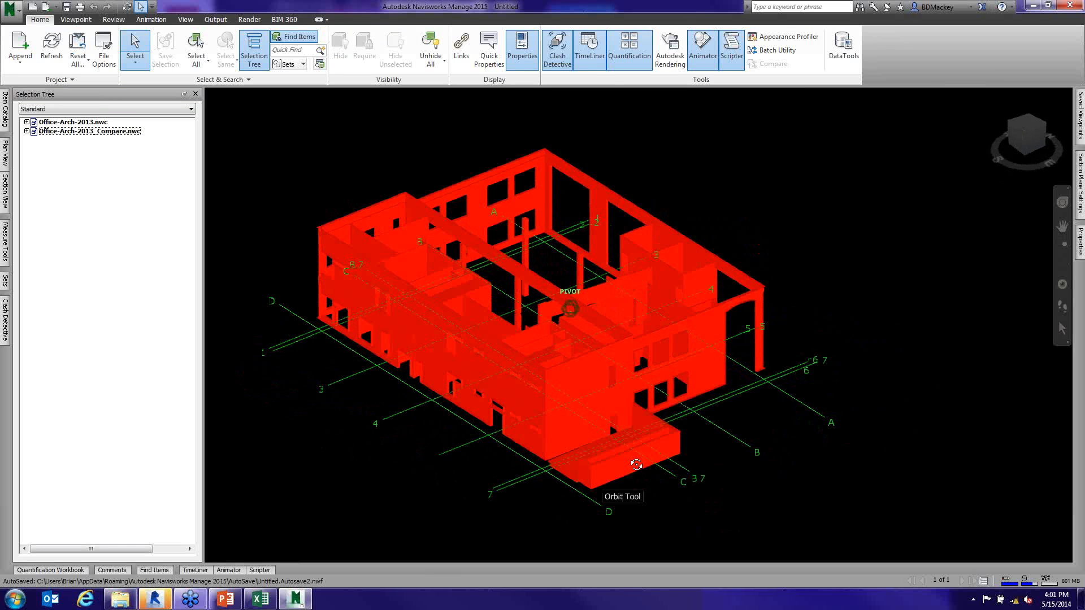
scroll(637, 464, "up", 6)
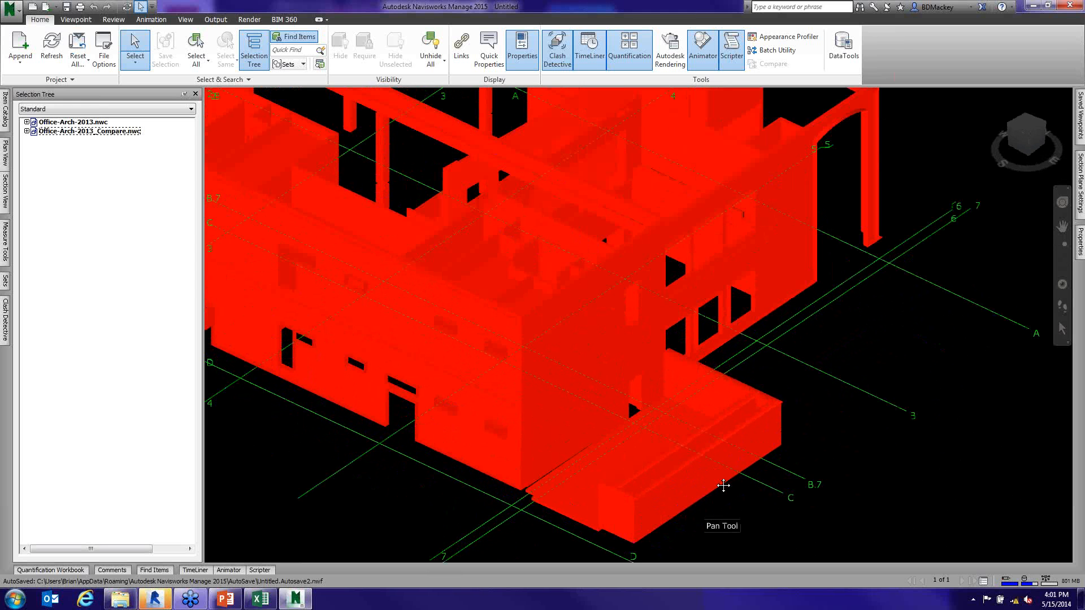
mouse_move(724, 486)
middle_mouse_down()
mouse_move(690, 296)
mouse_move(753, 446)
mouse_move(790, 462)
middle_mouse_up()
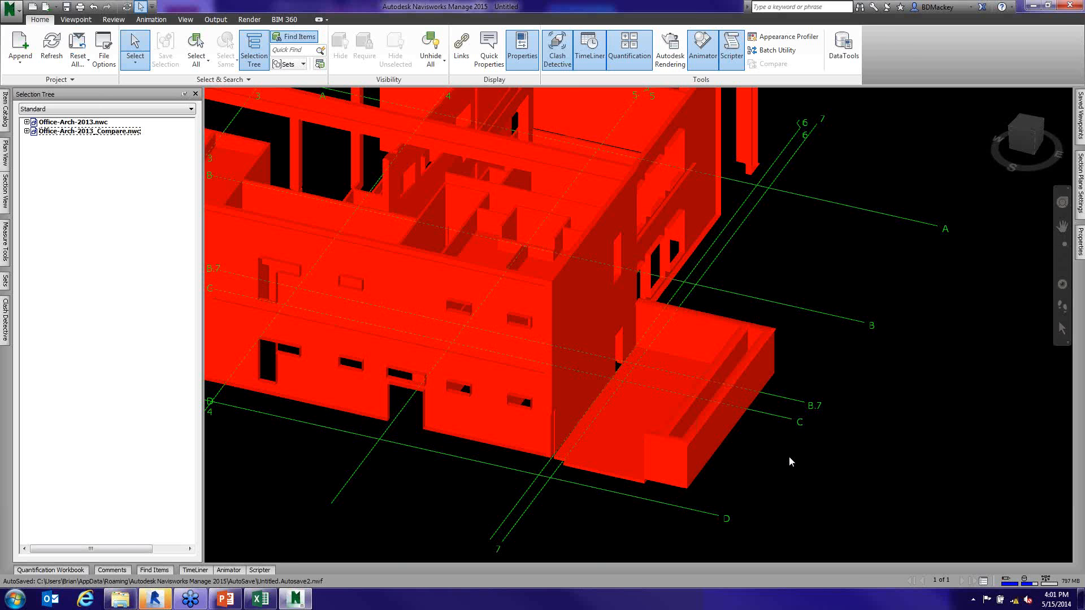
mouse_move(745, 450)
middle_mouse_down()
mouse_move(809, 448)
mouse_move(772, 463)
mouse_move(656, 413)
mouse_move(627, 412)
mouse_move(625, 423)
mouse_move(716, 450)
mouse_move(758, 450)
mouse_move(782, 375)
middle_mouse_up()
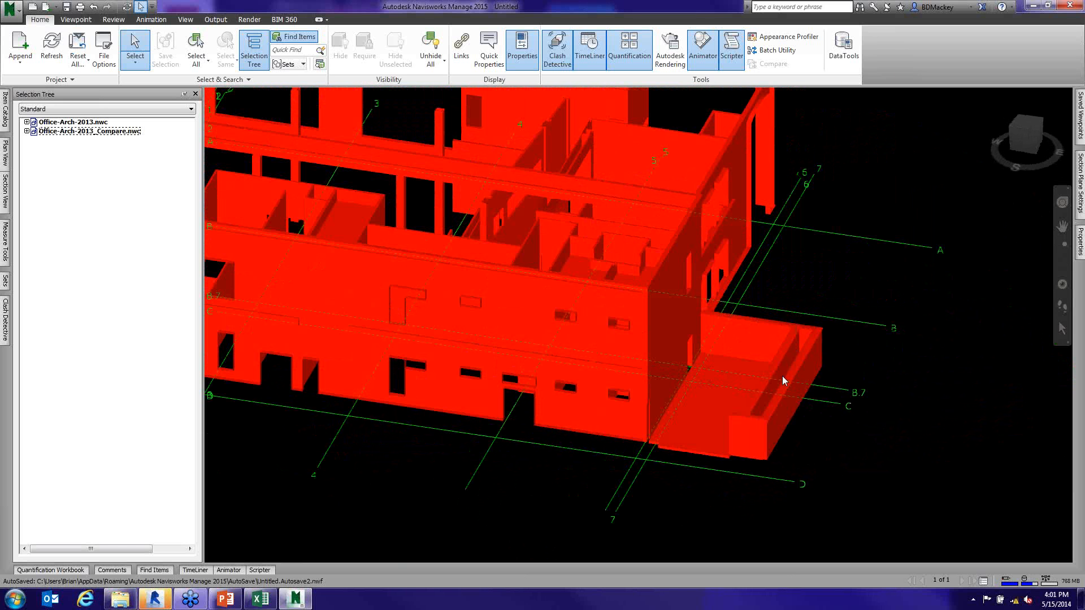
middle_click_drag(783, 375, 755, 391, "shift")
key("ctrl+z")
key("ctrl+z")
key("ctrl+z")
key("ctrl+z")
key("ctrl+z")
key("ctrl+z")
key("ctrl+z")
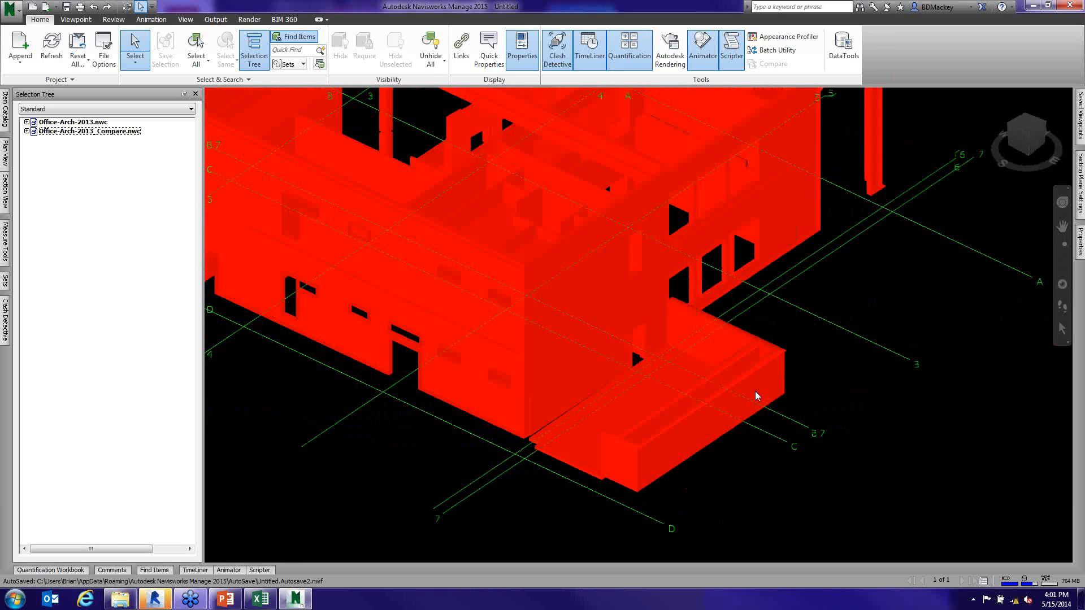
key("ctrl+z")
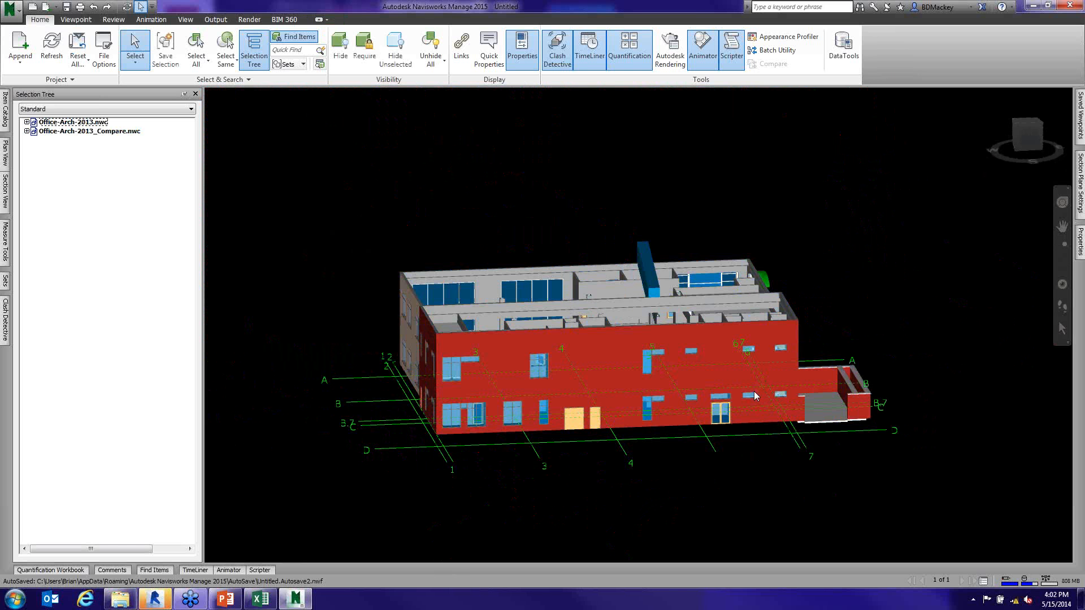
- Compare both Office-Arch files again, saving each difference as a set, removing old results, hiding matches and highlighting results
left_click(108, 122)
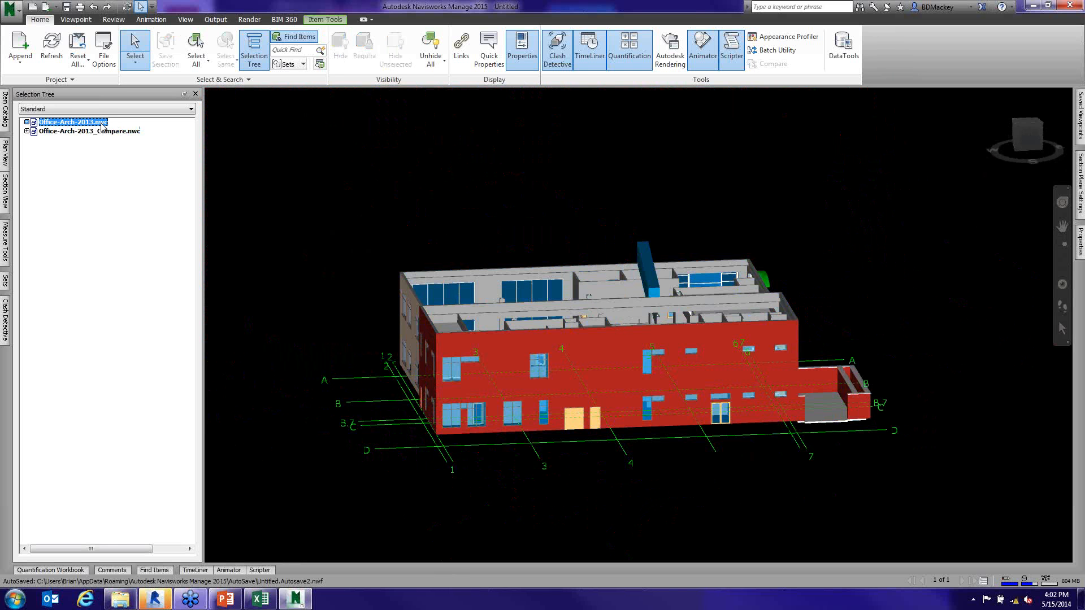
left_click(136, 131, "shift")
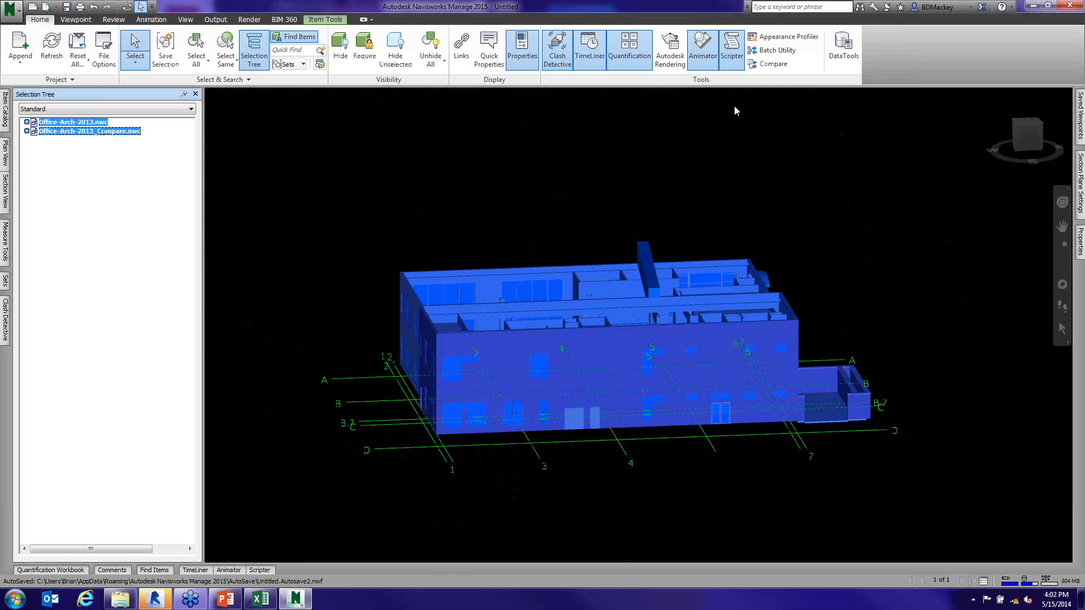
left_click(771, 64)
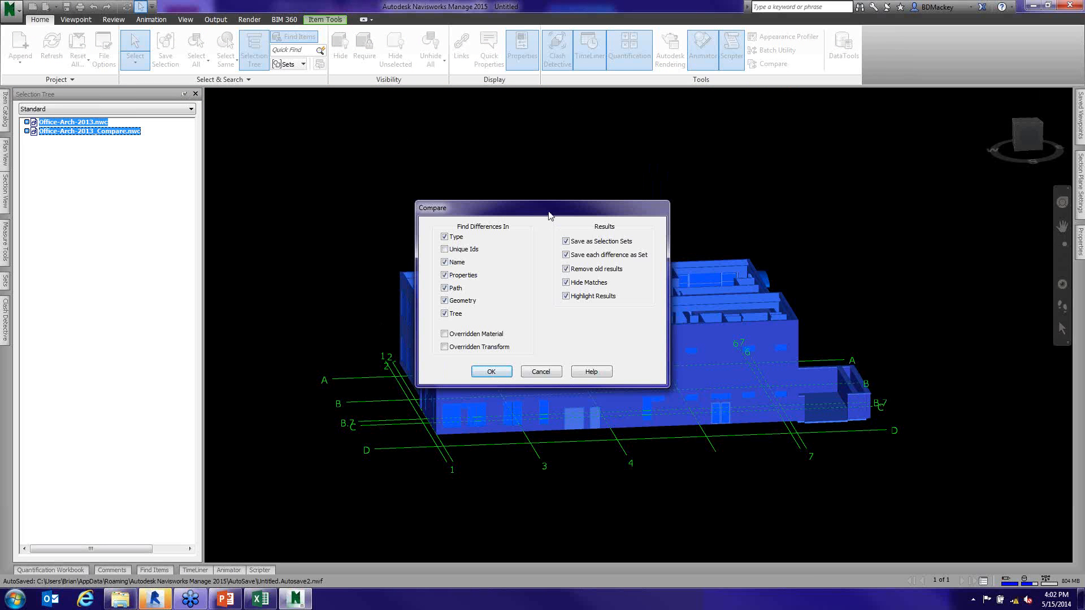
left_click_drag(549, 215, 429, 164)
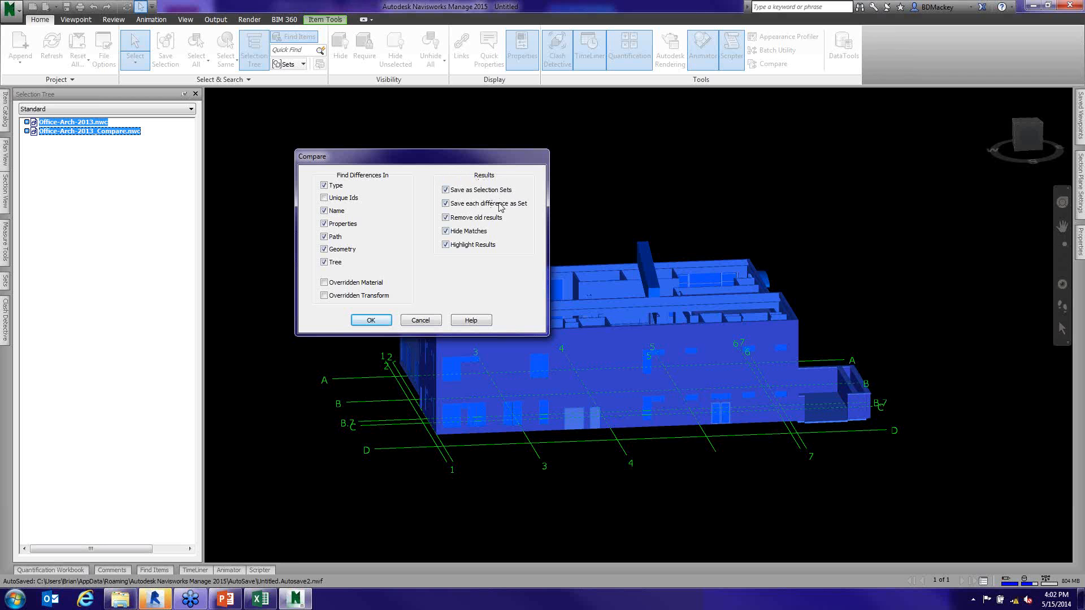
left_click(387, 320)
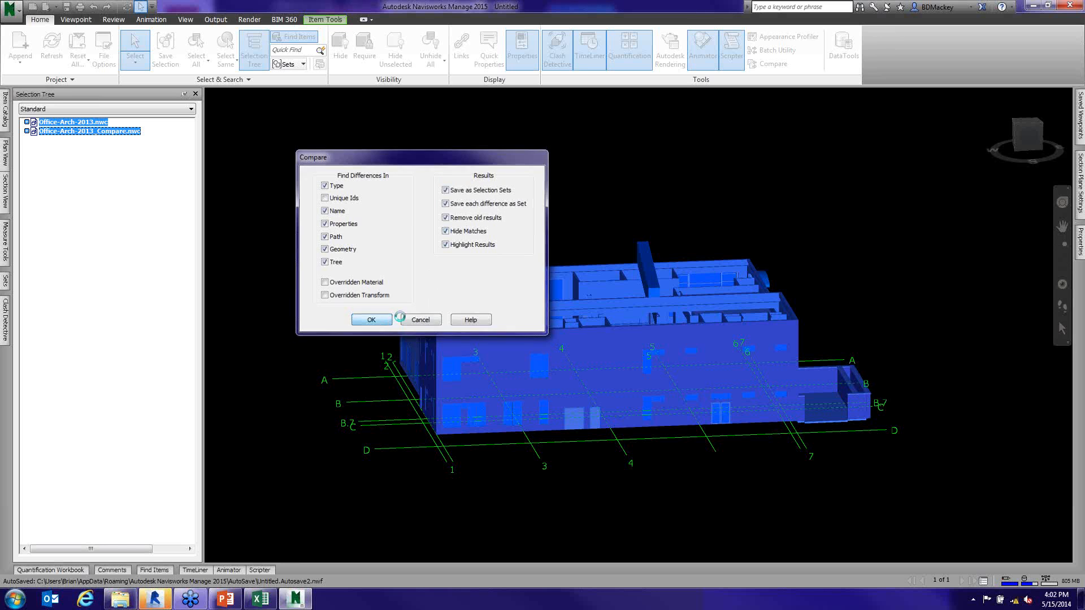
- List the Sets in the Selection Tree and widen it until the full comparison set names fit
left_click(67, 108)
left_click(56, 142)
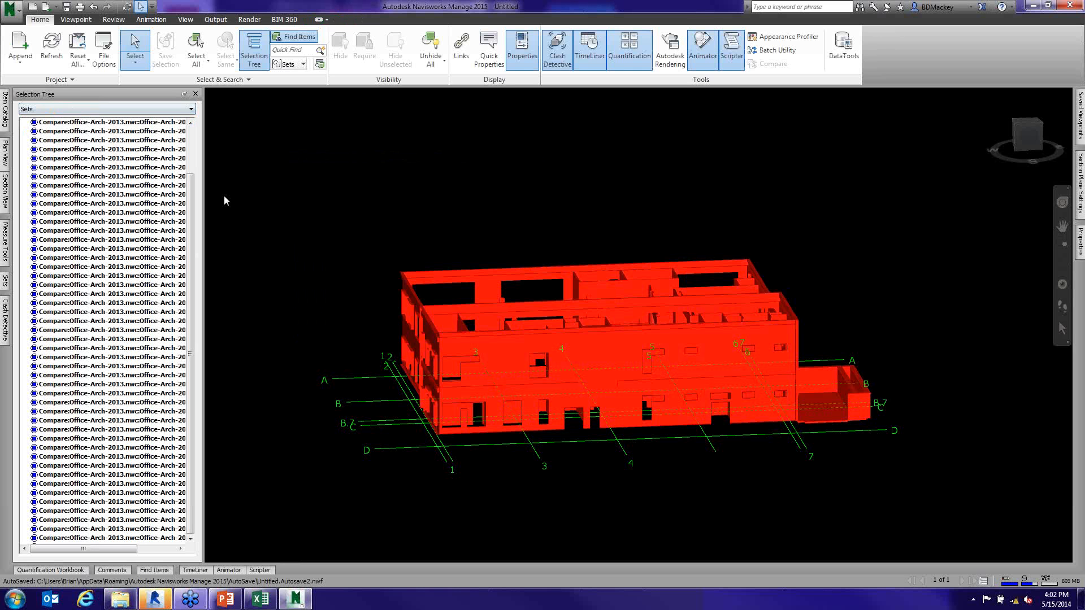
left_click_drag(202, 192, 346, 200)
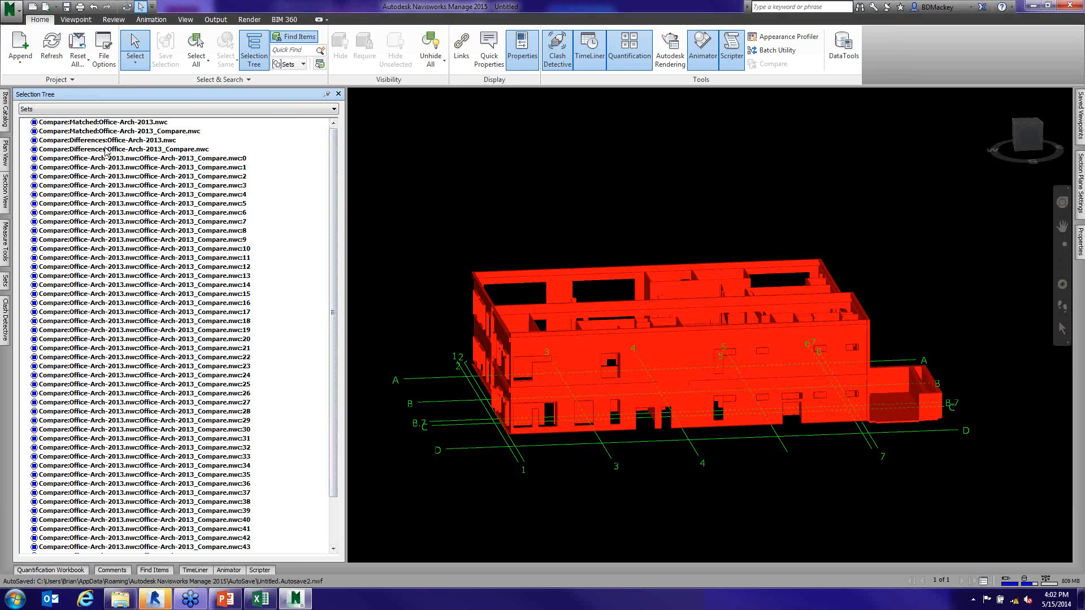
- Examine the Differences sets of both files and individual difference sets such as 0 and 3 in the model
left_click(105, 150)
left_click(105, 140)
left_click(142, 149)
left_click(145, 141)
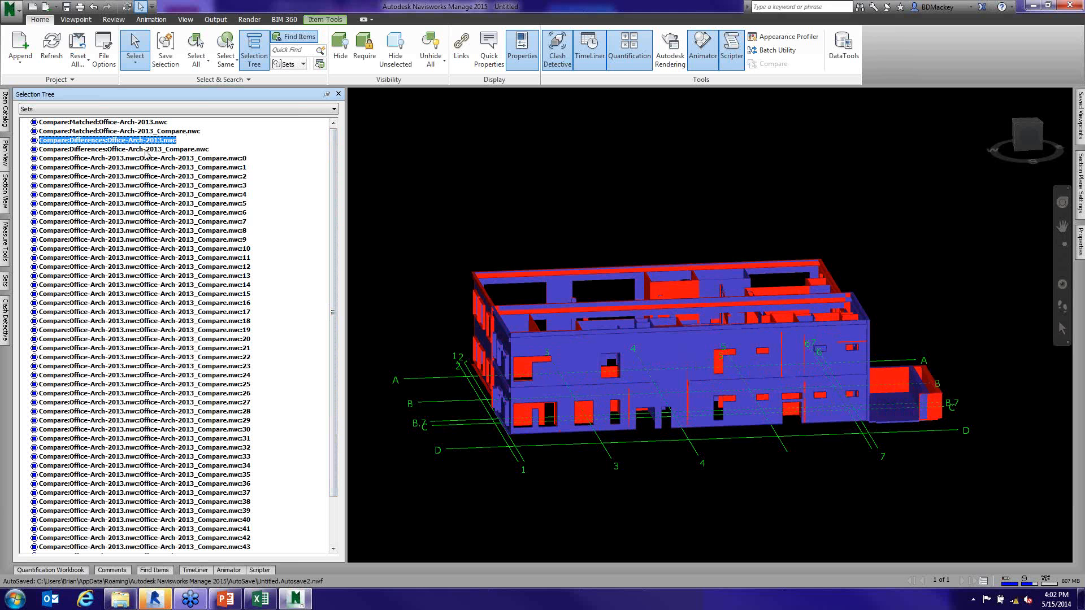
left_click(146, 151)
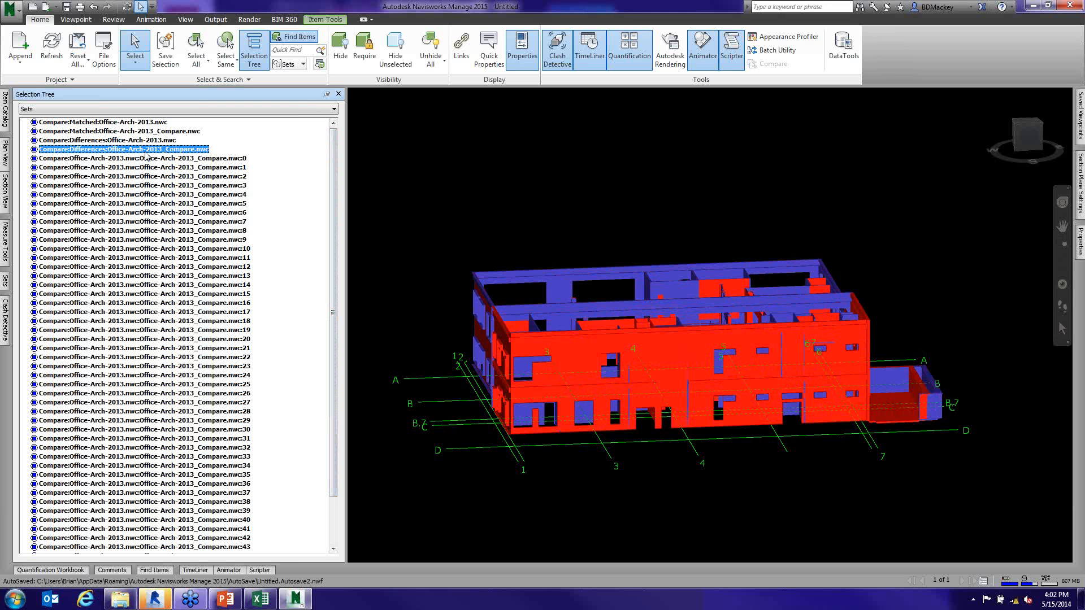
left_click(223, 160)
left_click(238, 185)
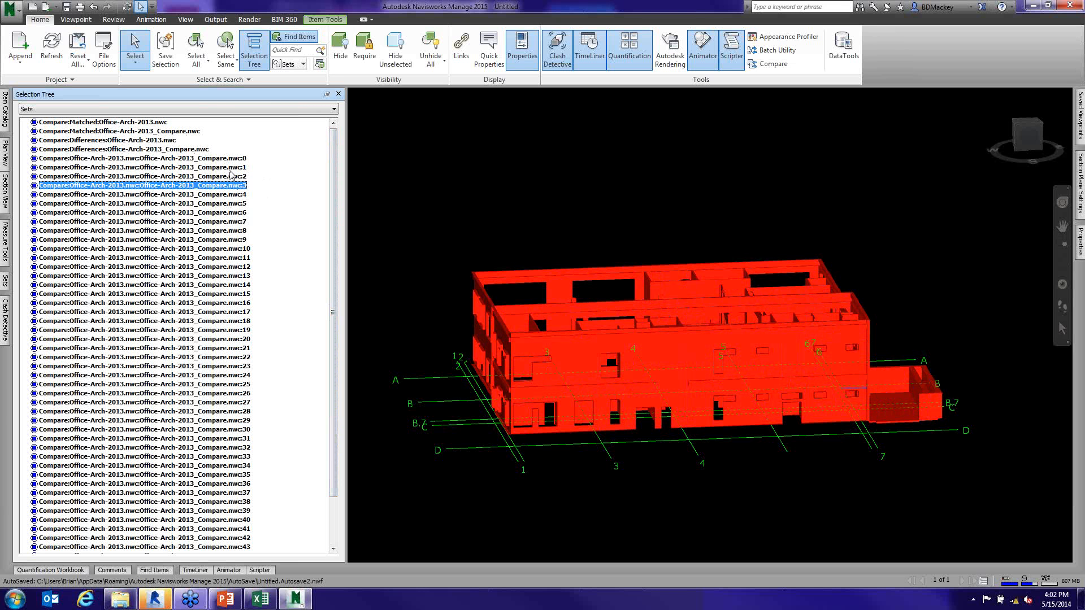
left_click(150, 142)
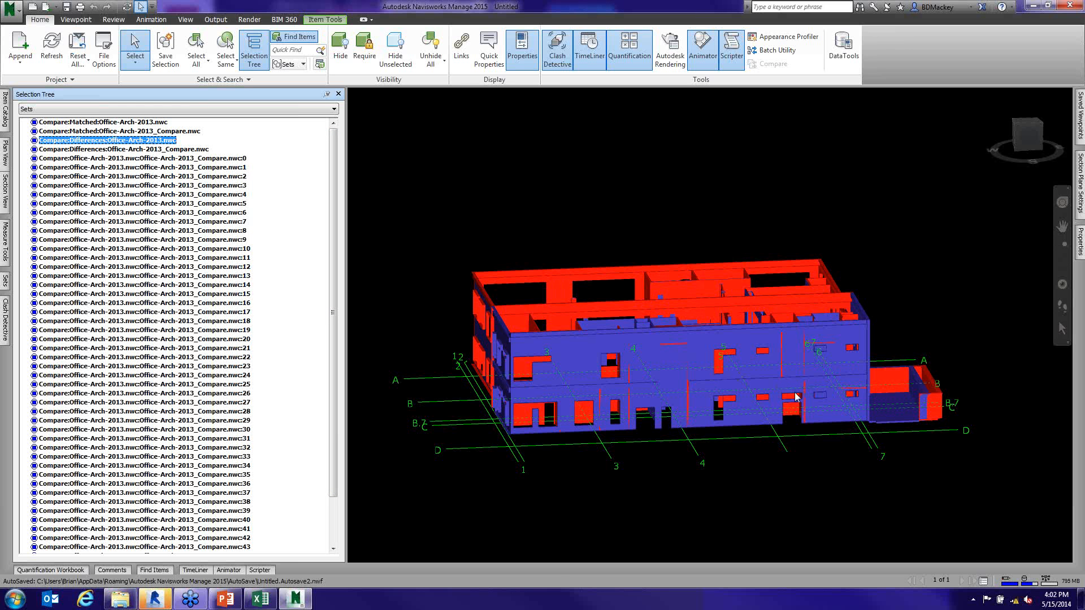
- Examine the Office-Arch-2013 differences from several angles, clear the selection and bring the low-walled enclosure into view
mouse_move(797, 396)
middle_mouse_down("shift")
mouse_move(695, 422)
mouse_move(723, 412)
mouse_move(812, 337)
middle_mouse_up("shift")
scroll(812, 338, "up", 3)
scroll(812, 337, "up", 8)
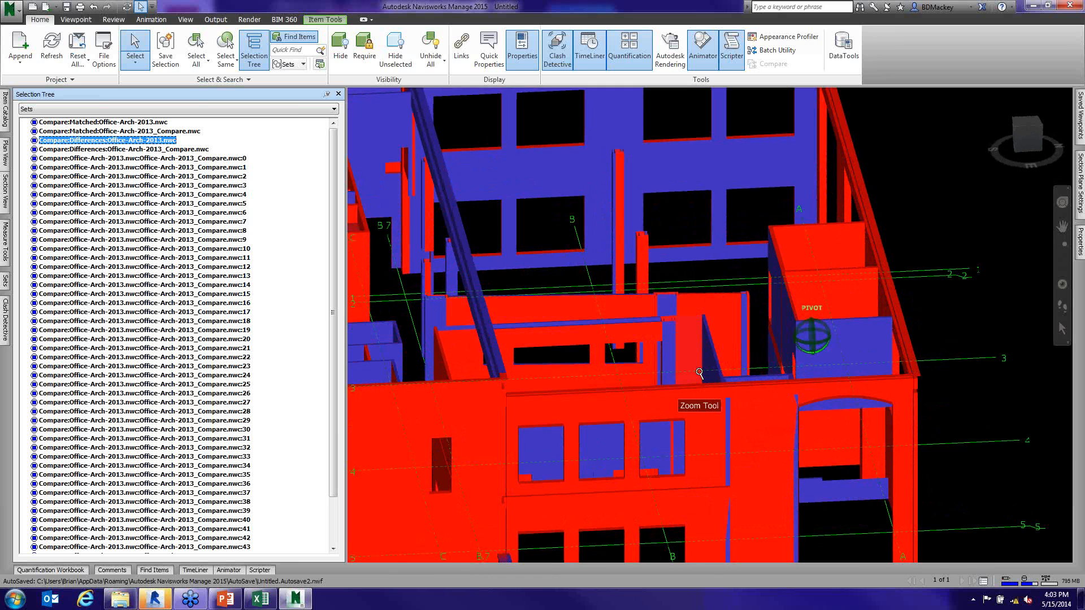
middle_click_drag(772, 381, 854, 375, "shift")
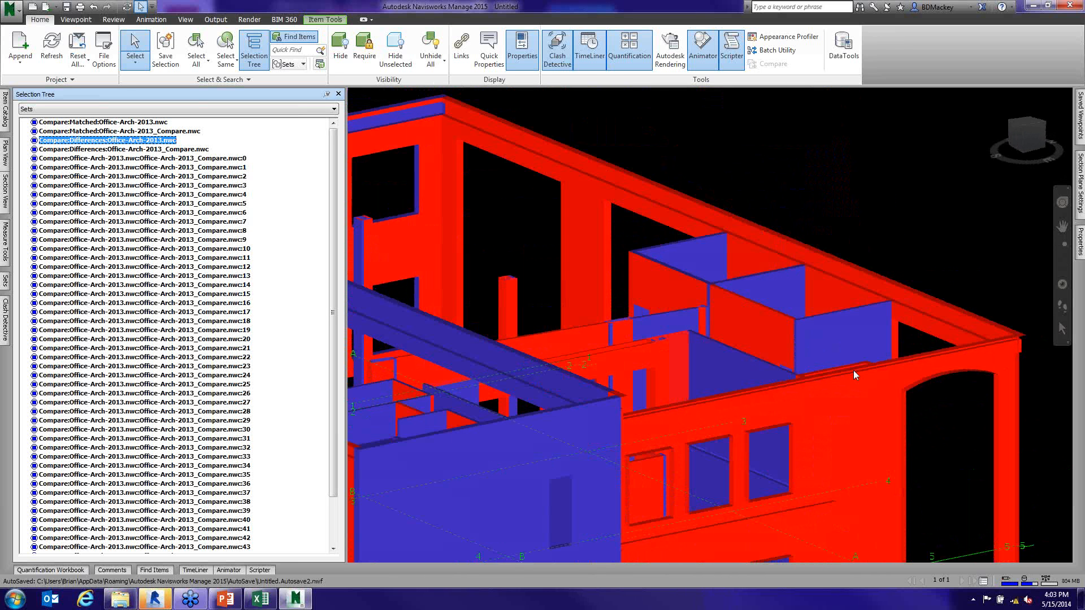
middle_click_drag(789, 352, 764, 151)
scroll(764, 151, "down", 5)
left_click(659, 446)
mouse_move(659, 446)
middle_mouse_down("shift")
mouse_move(869, 469)
mouse_move(786, 454)
middle_mouse_up("shift")
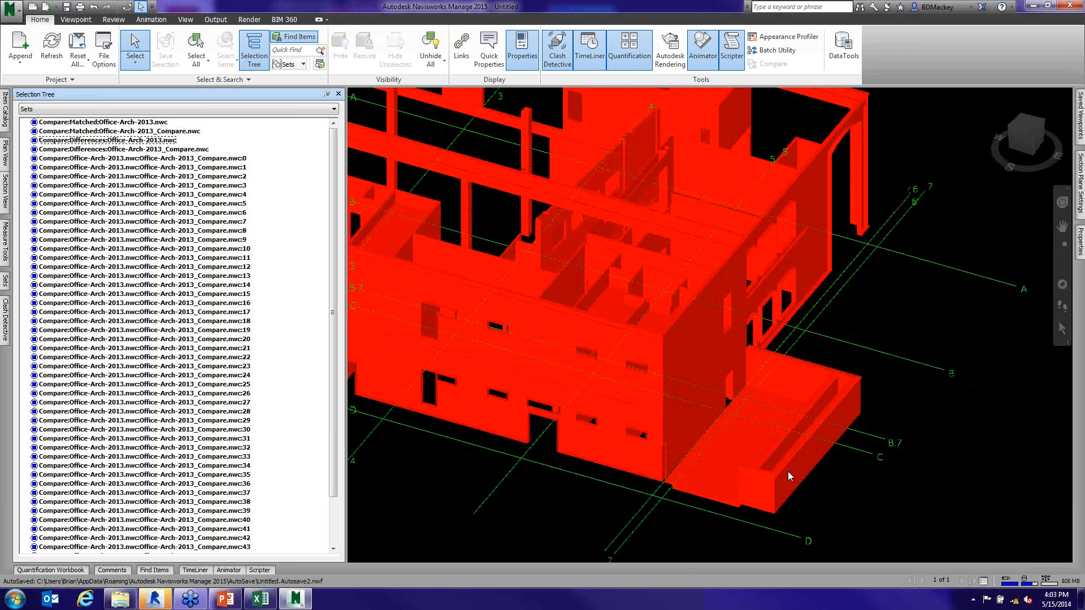
- Examine the enclosure's outer walls by selecting them, then auto-hide the Selection Tree and clear the selection
left_click(788, 471)
left_click(761, 471, "ctrl")
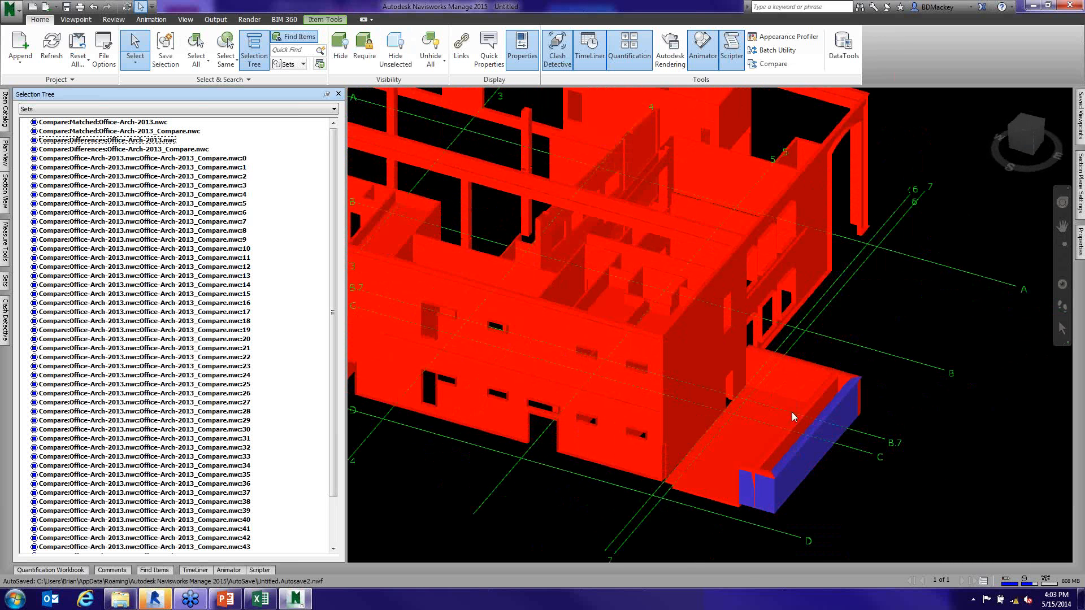
left_click(849, 377, "ctrl")
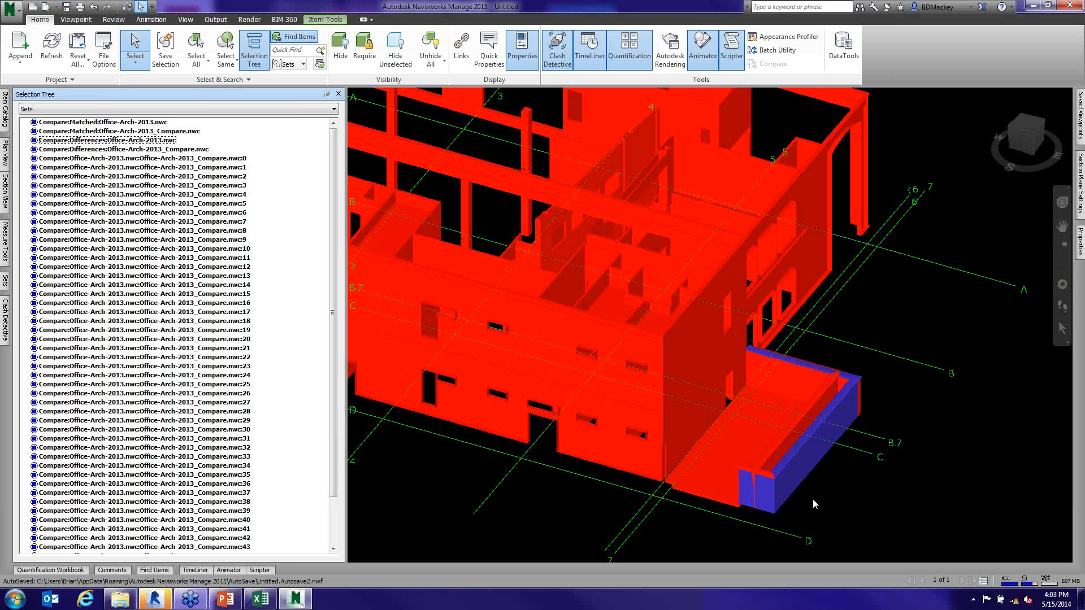
left_click(328, 95)
left_click(886, 419)
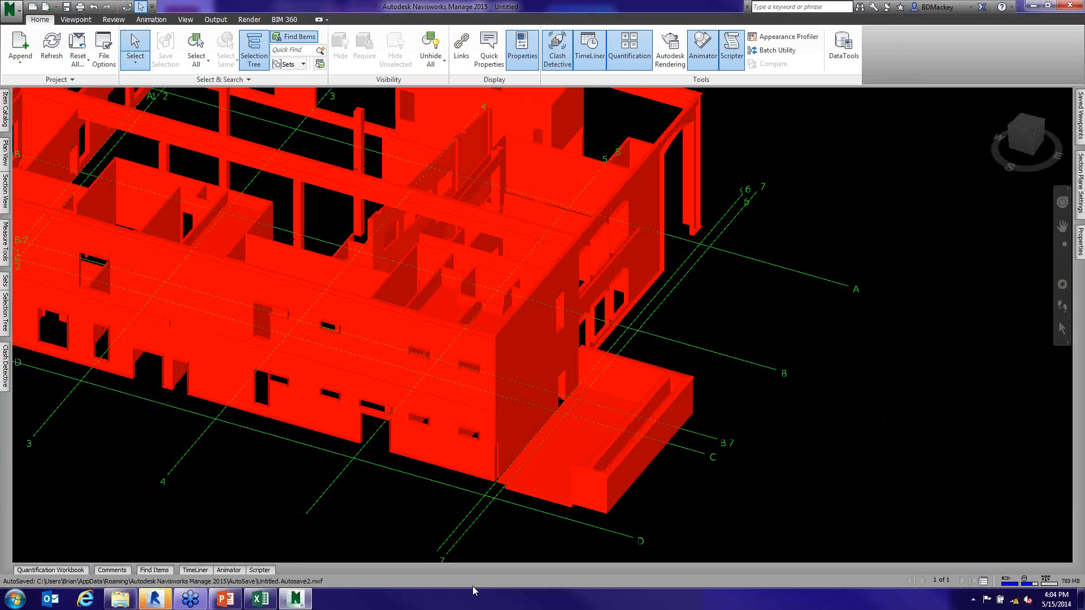
- Switch to the PowerPoint slide show and advance to the Thank You slide
left_click(226, 599)
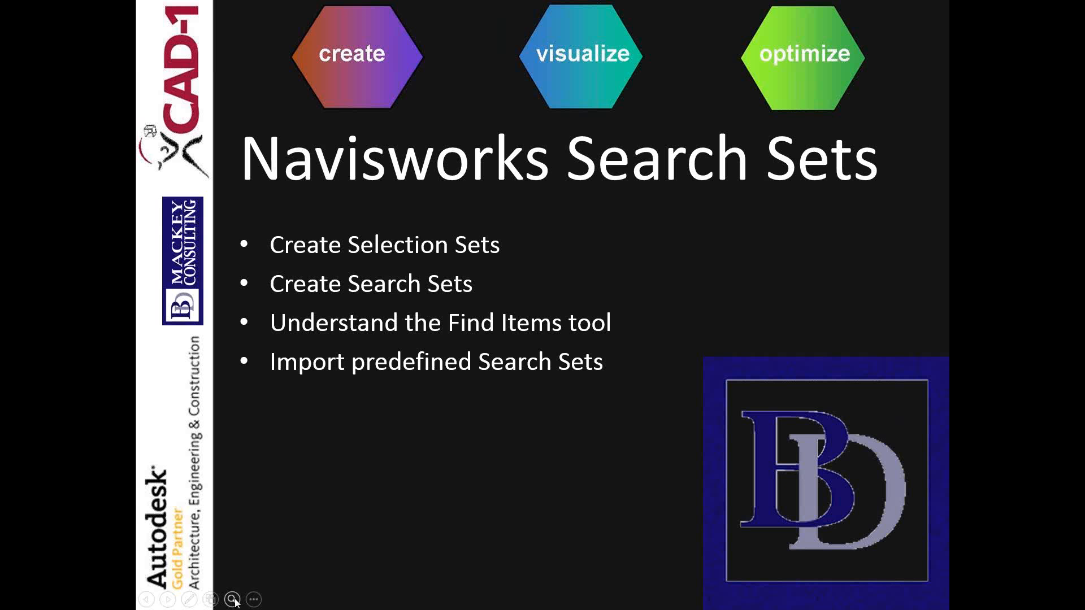
key("Right")
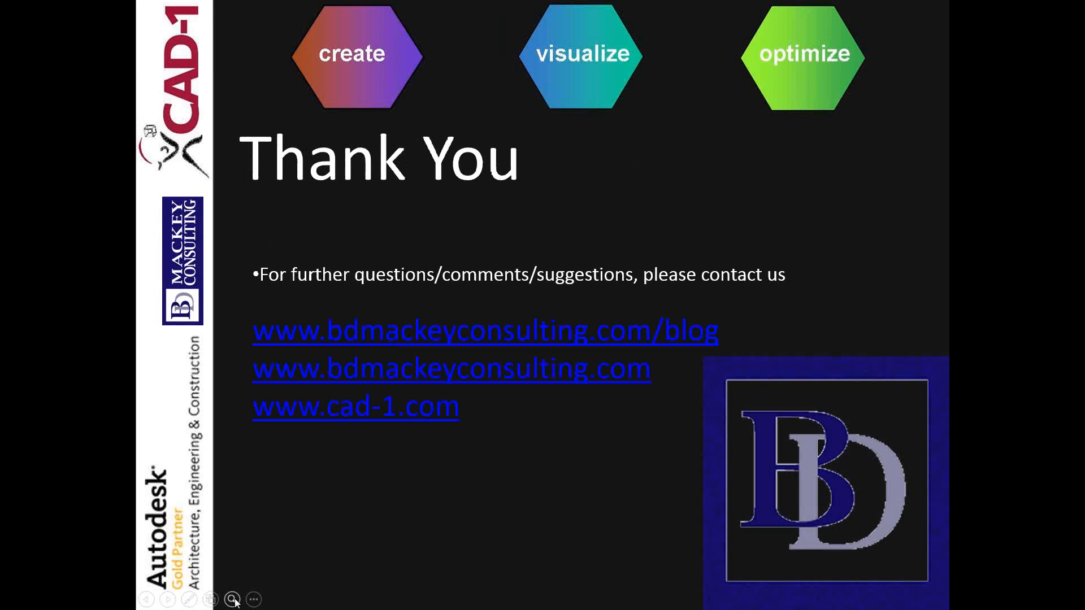